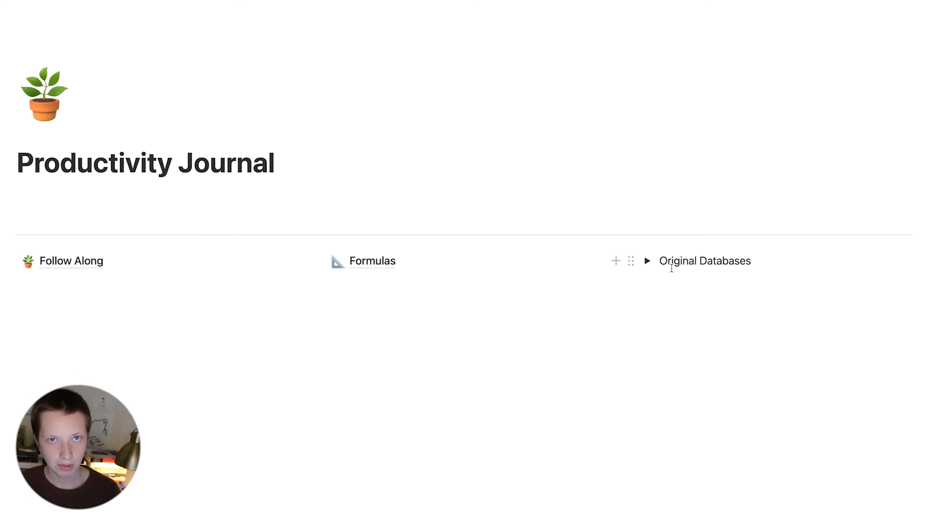
Expand the Original Databases toggle, open the Task Journal database and open its Task A entry
click(646, 261)
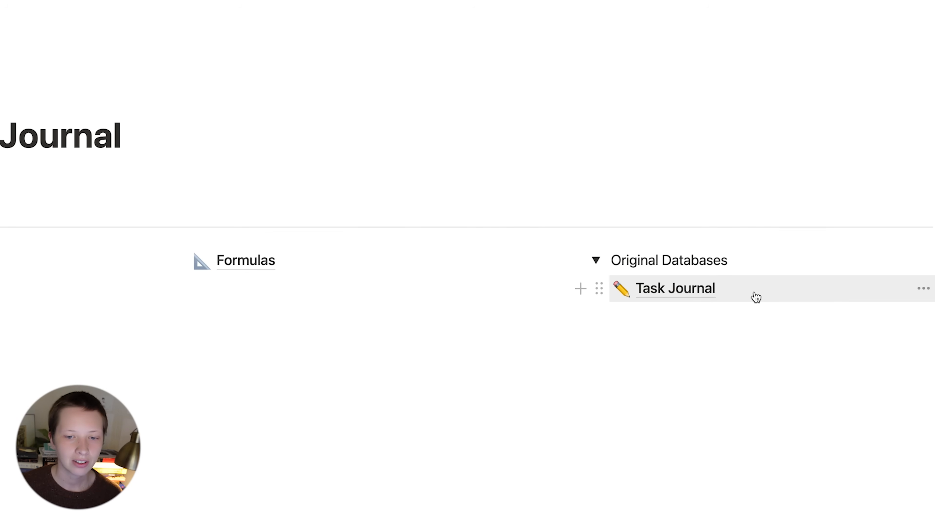
click(756, 296)
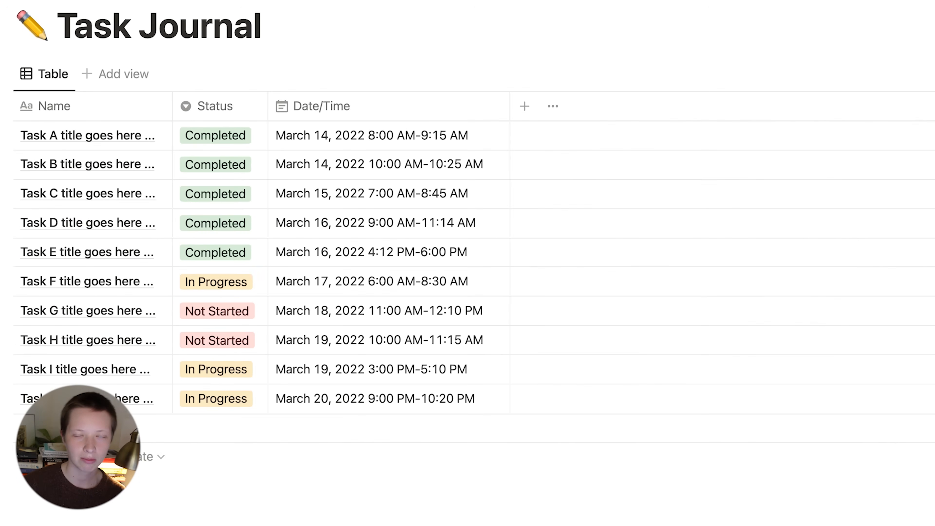
mouse_move(144, 145)
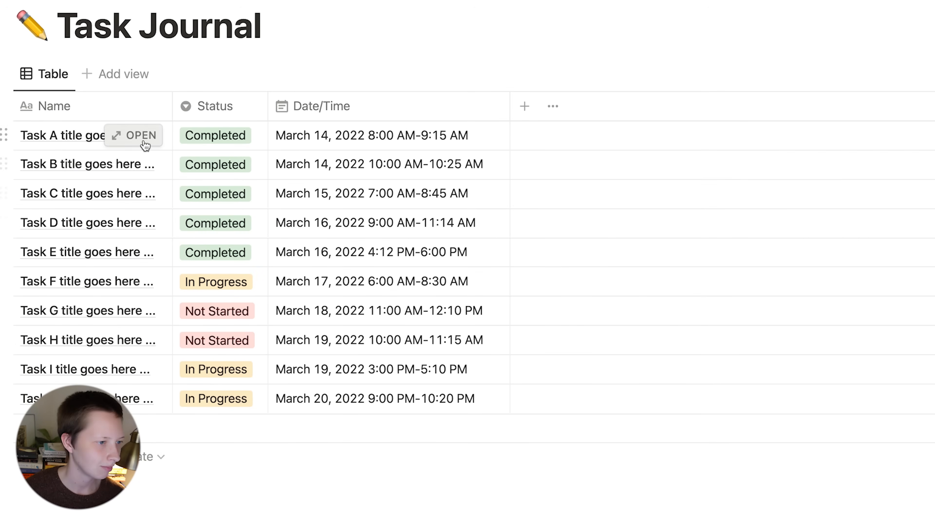
click(144, 142)
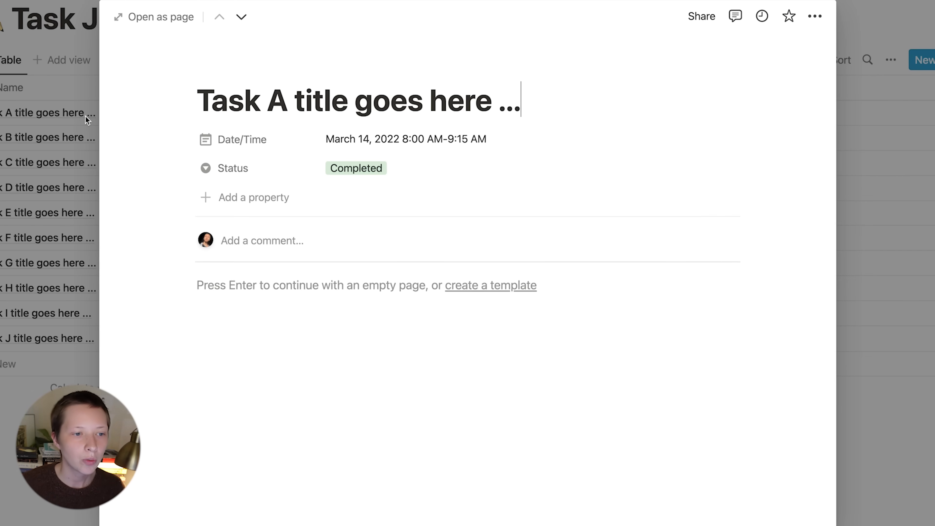
Examine Task A's Date/Time settings and Status options, and return to the Productivity Journal page
click(365, 147)
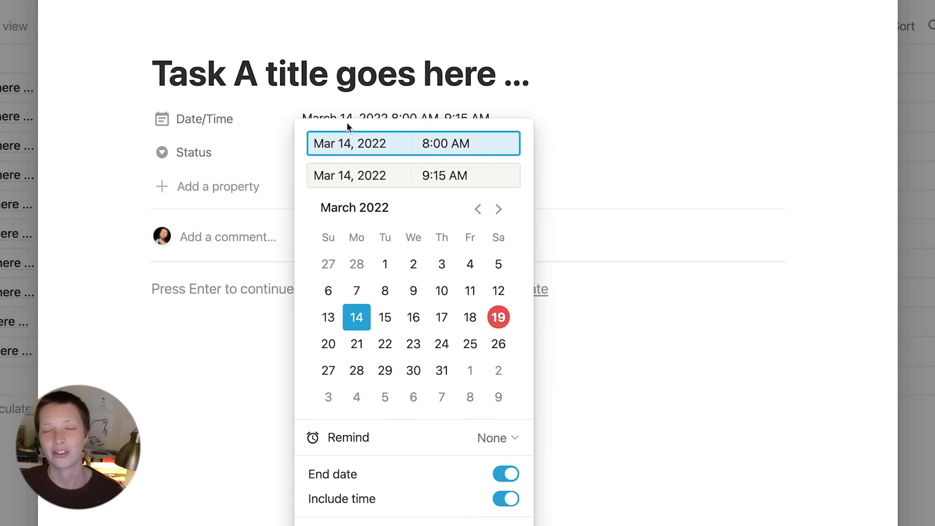
click(597, 139)
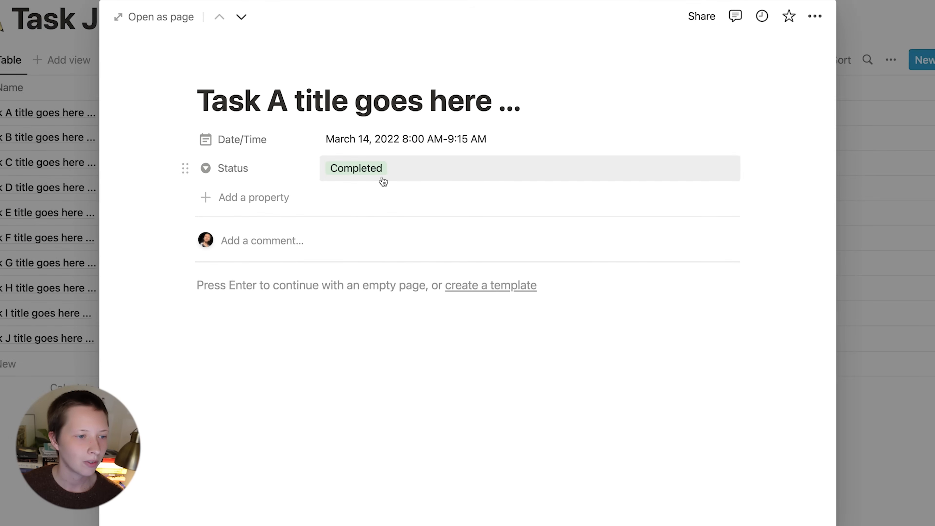
click(367, 161)
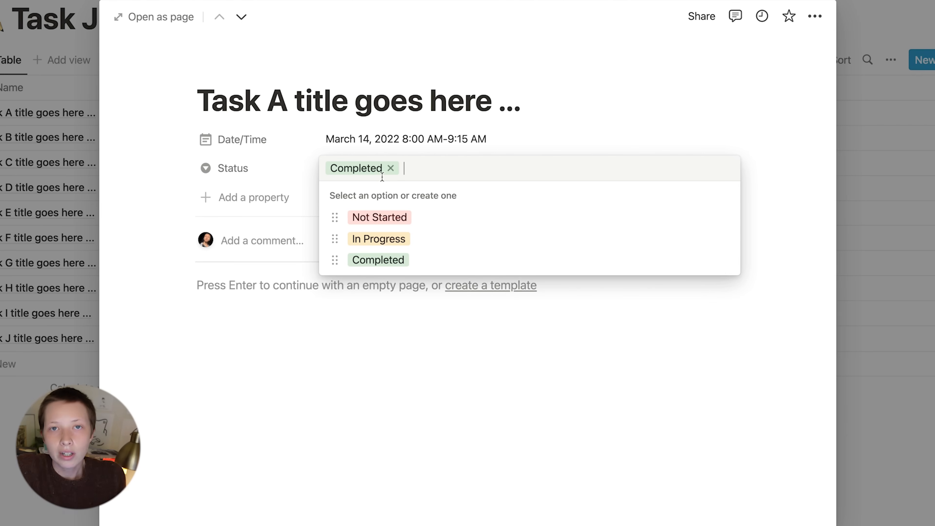
click(365, 123)
click(4, 185)
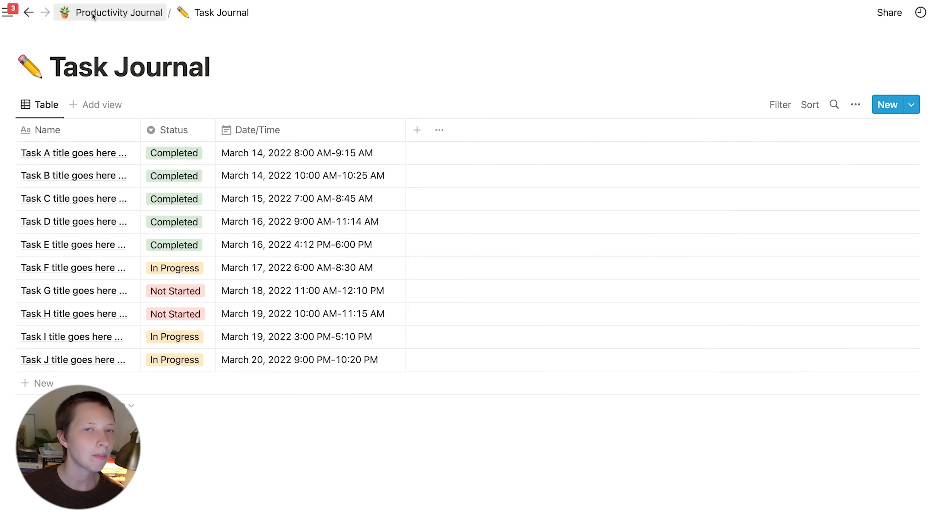
click(93, 16)
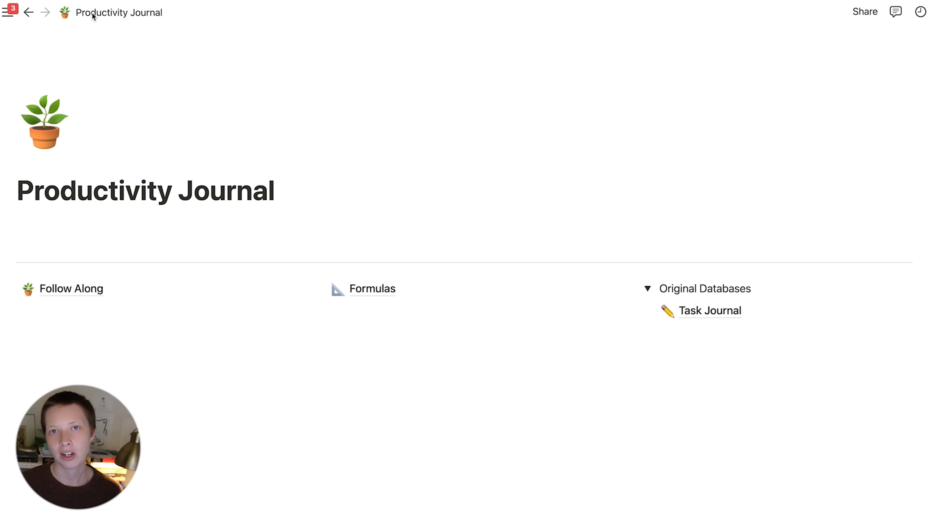
Review the properties in the Task Journal database and go back to the Productivity Journal page
click(57, 229)
key(Return)
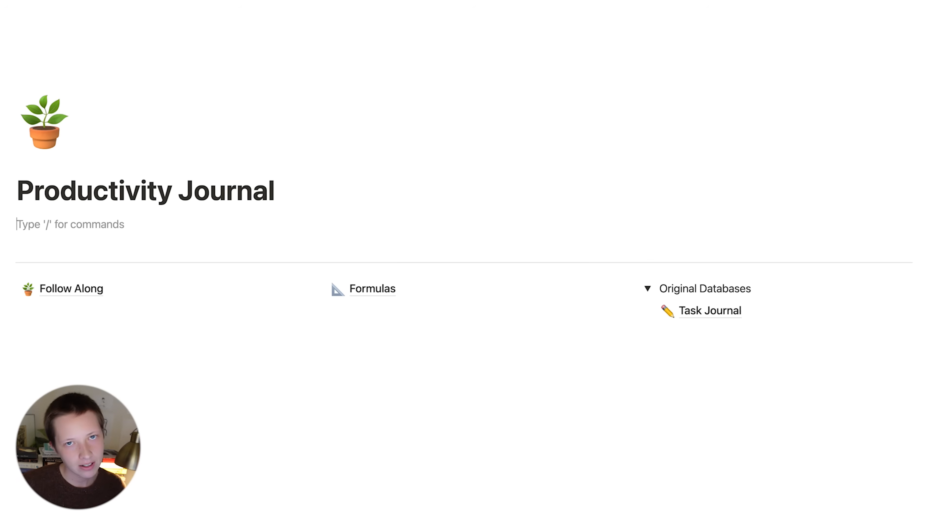
scroll(751, 294, down, 1)
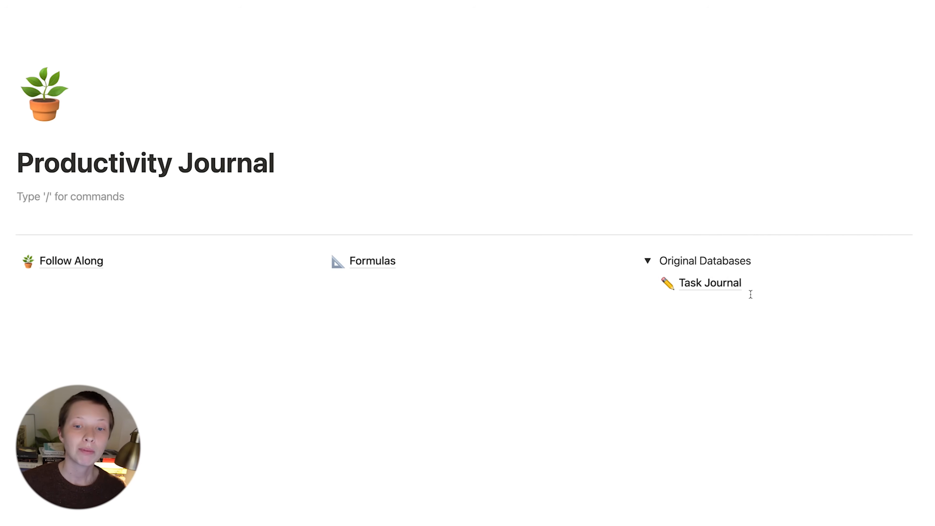
click(728, 290)
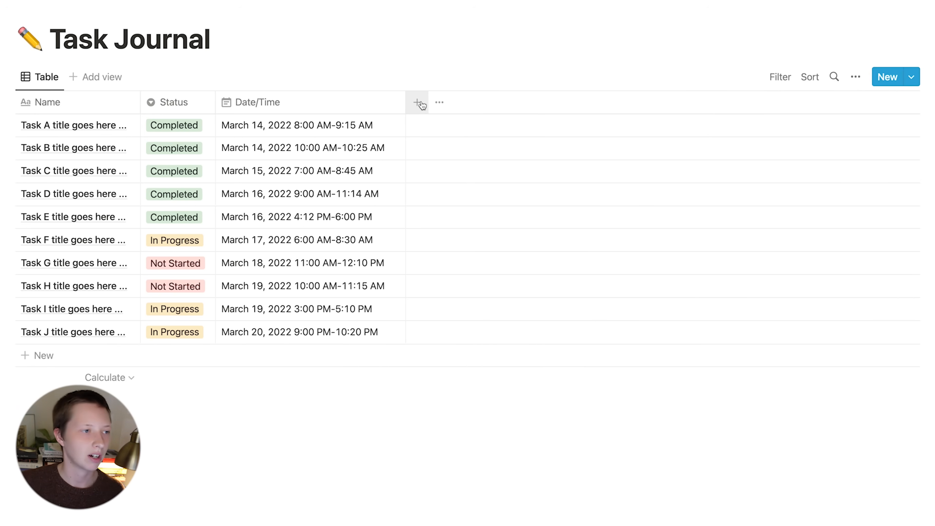
click(111, 12)
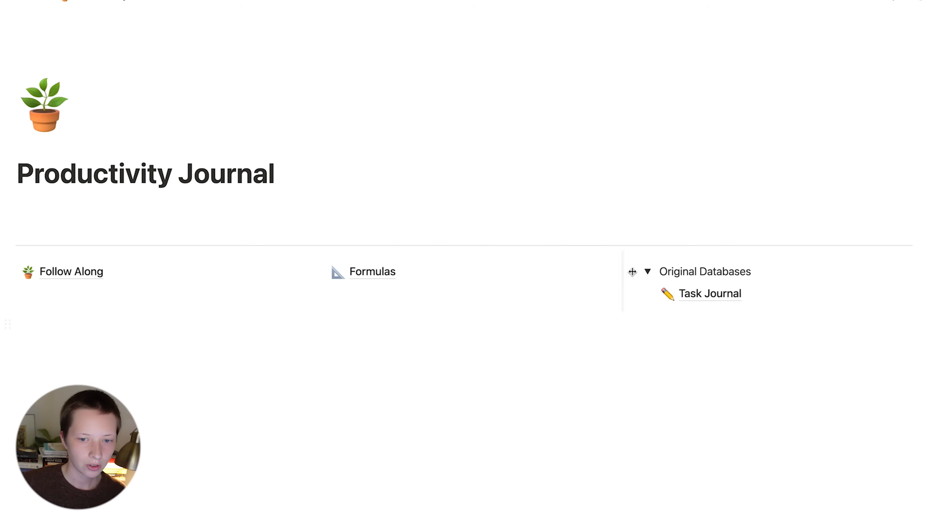
Collapse the Original Databases toggle and insert a table database view on an empty line below the Productivity Journal title
click(647, 288)
click(79, 197)
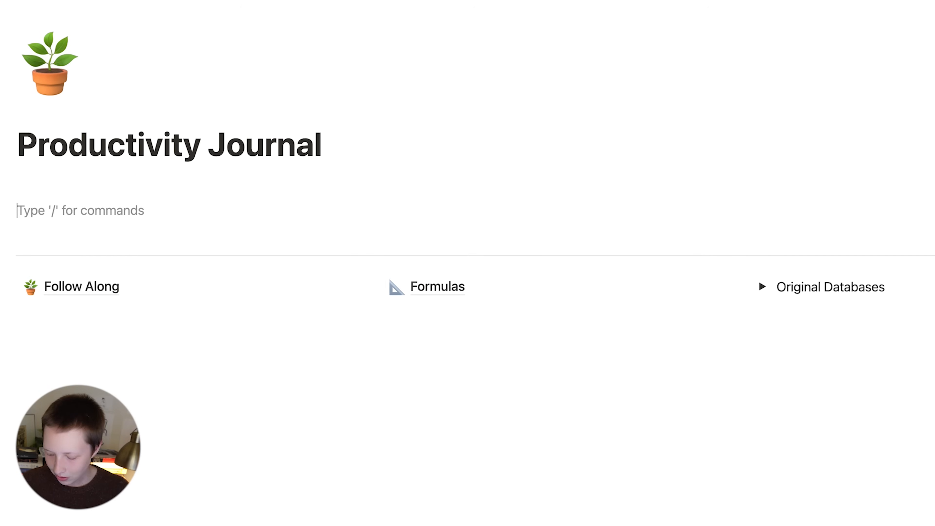
text(/)
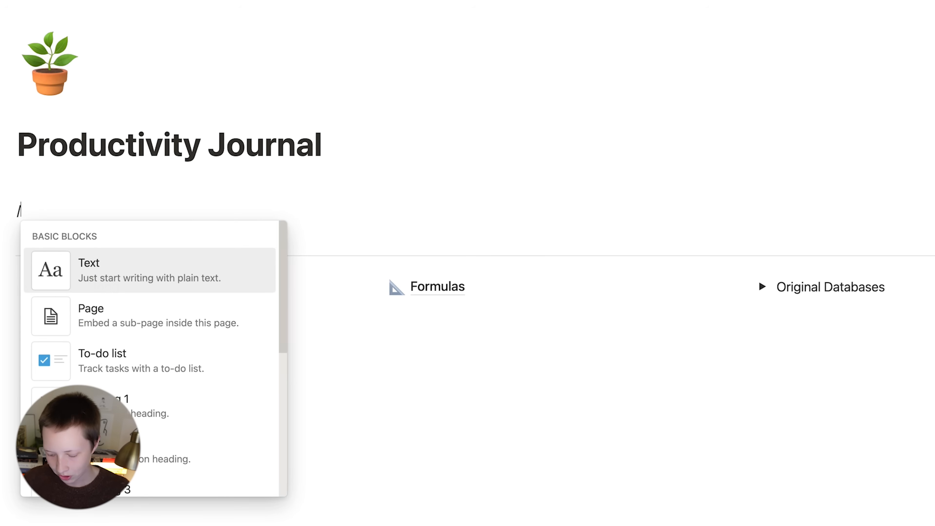
text(t)
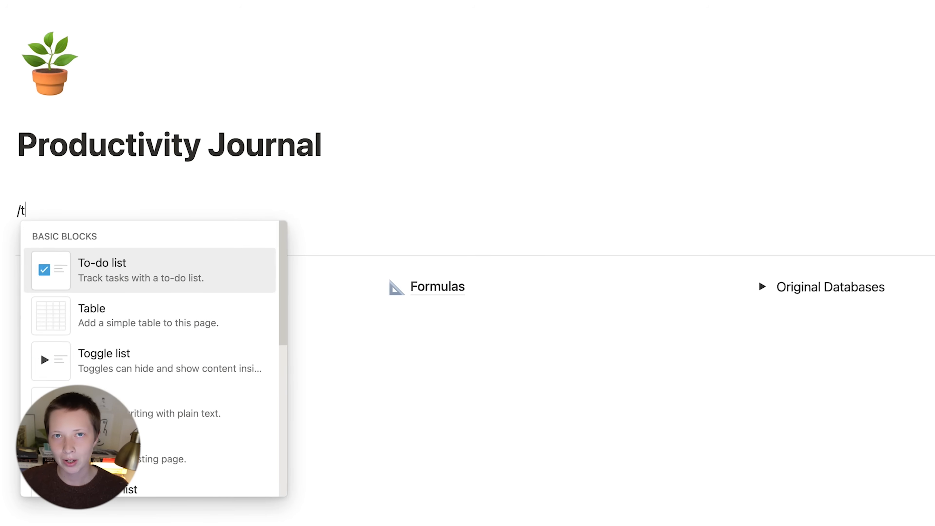
text(ab;e)
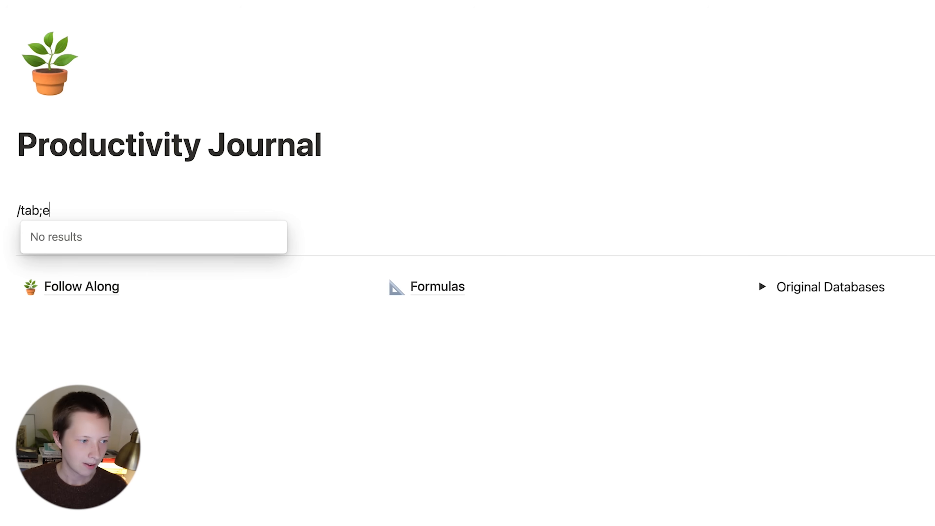
key(BackSpace)
key(BackSpace)
text(le)
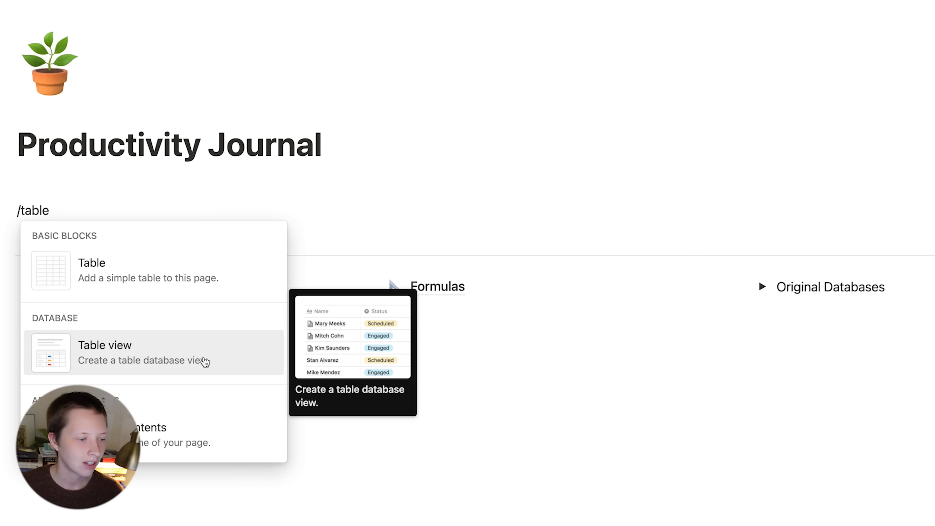
click(217, 354)
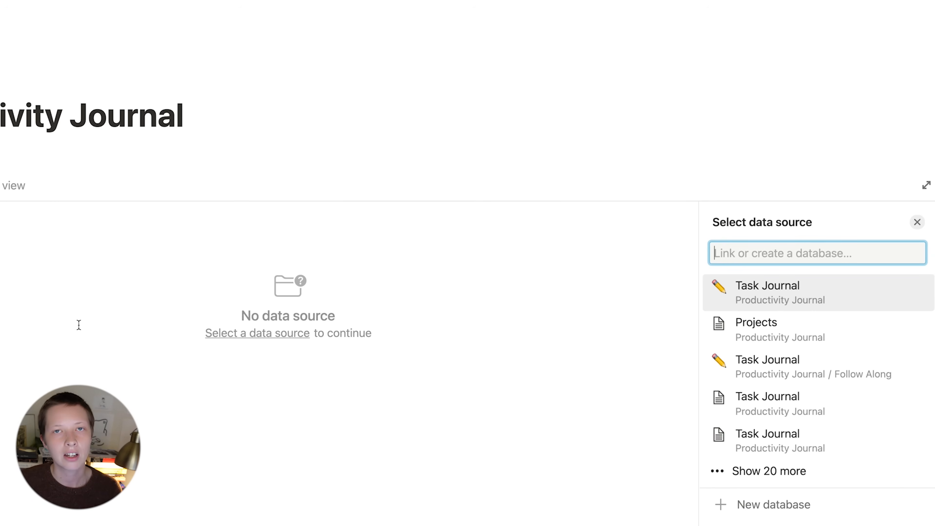
Create a new database for the table view, name it Projects and hide its title
click(841, 514)
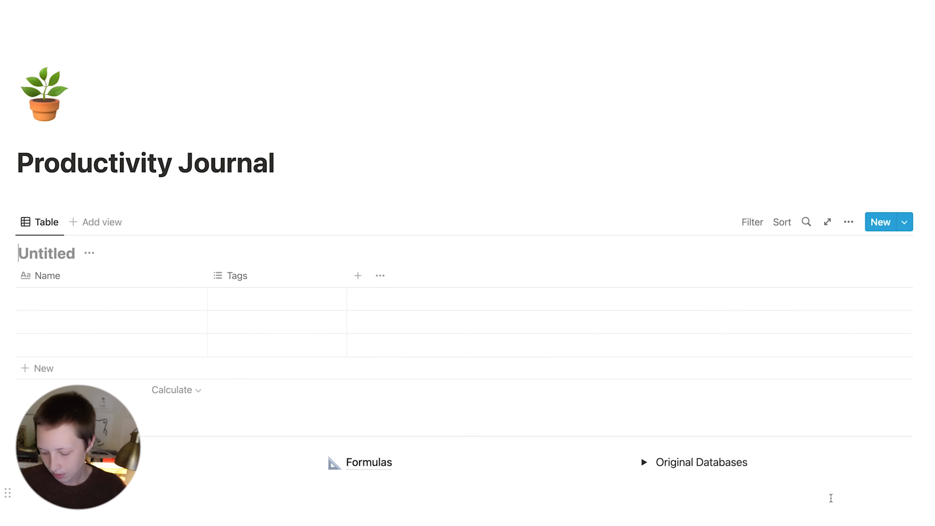
text(Projects)
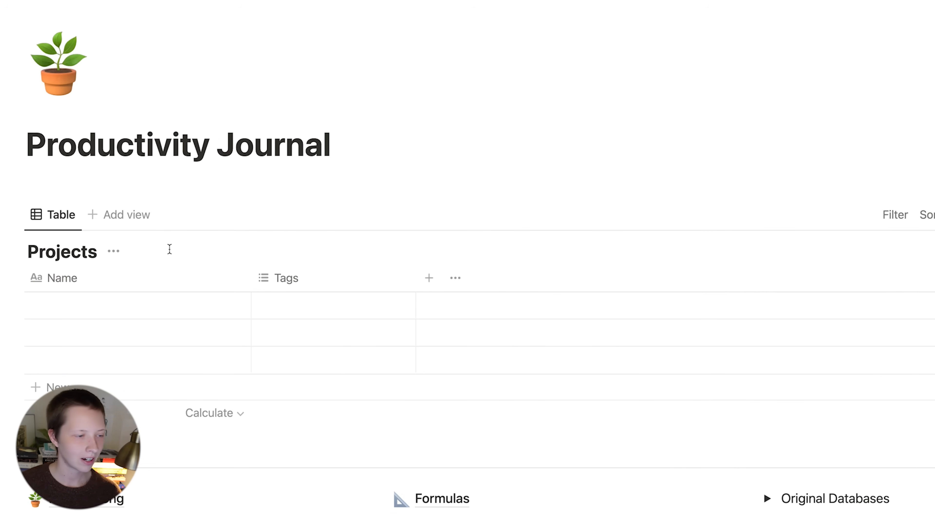
click(113, 252)
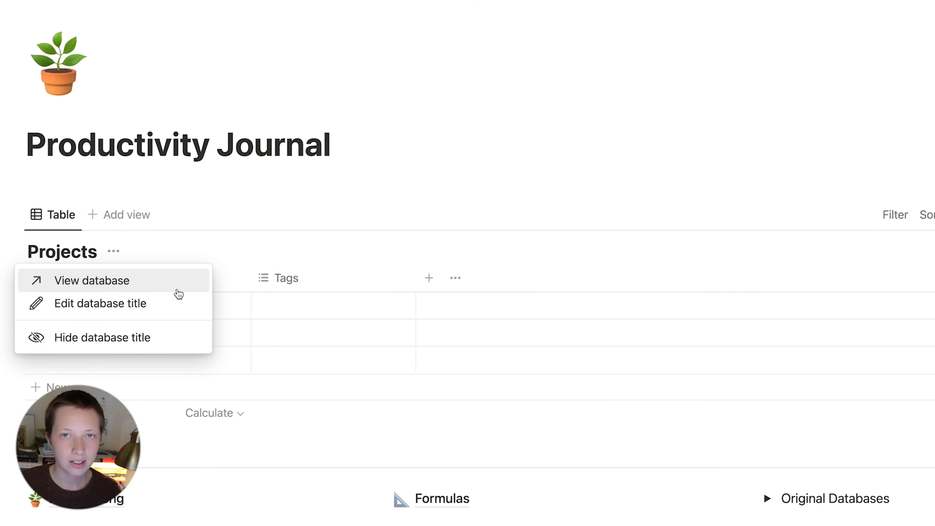
click(176, 345)
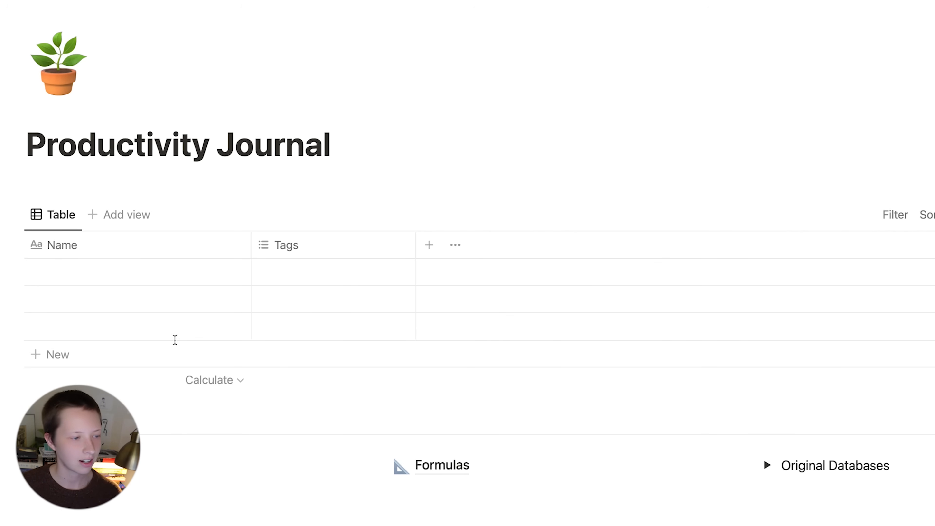
Delete the last two empty rows of the Projects table and turn the inline database into a page
drag(3, 297, 11, 327)
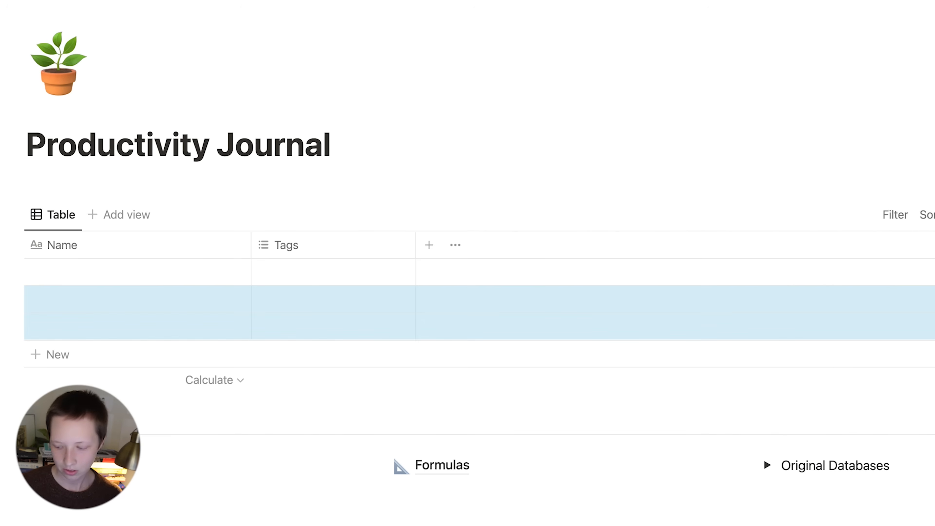
key(BackSpace)
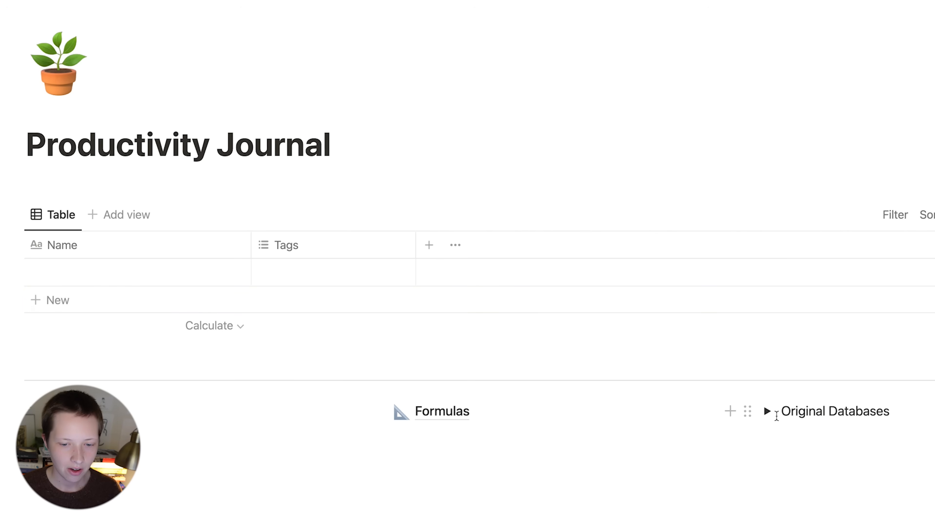
click(767, 411)
click(767, 411)
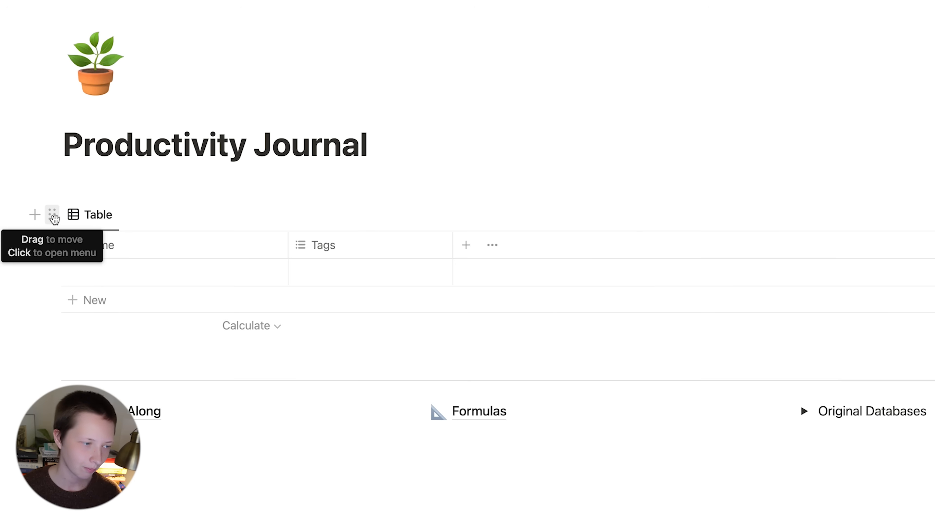
click(54, 218)
click(141, 213)
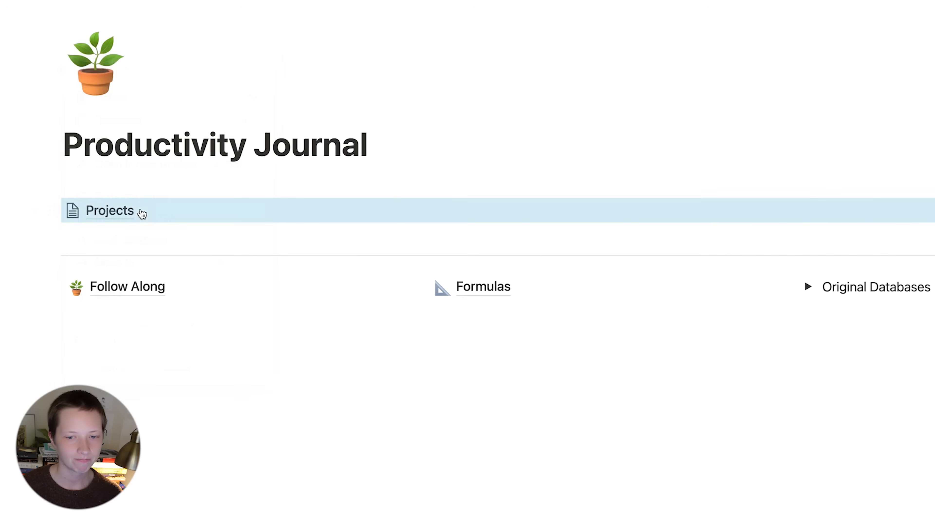
Expand Original Databases, look at the Task Journal database and return to the Productivity Journal page
click(808, 286)
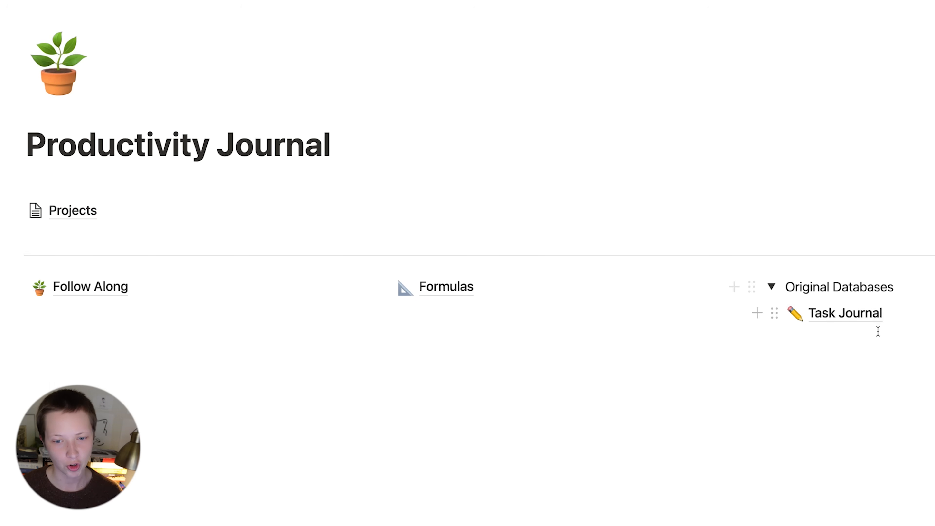
click(841, 323)
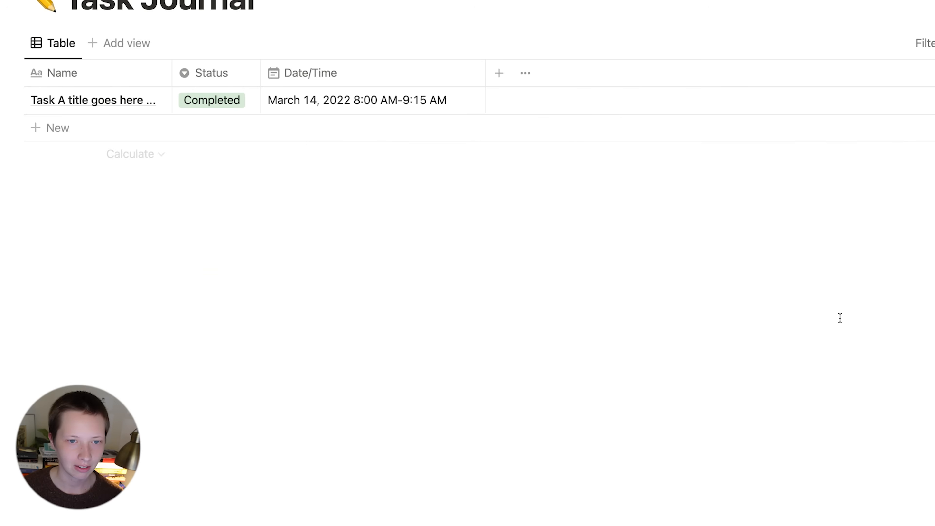
click(37, 1)
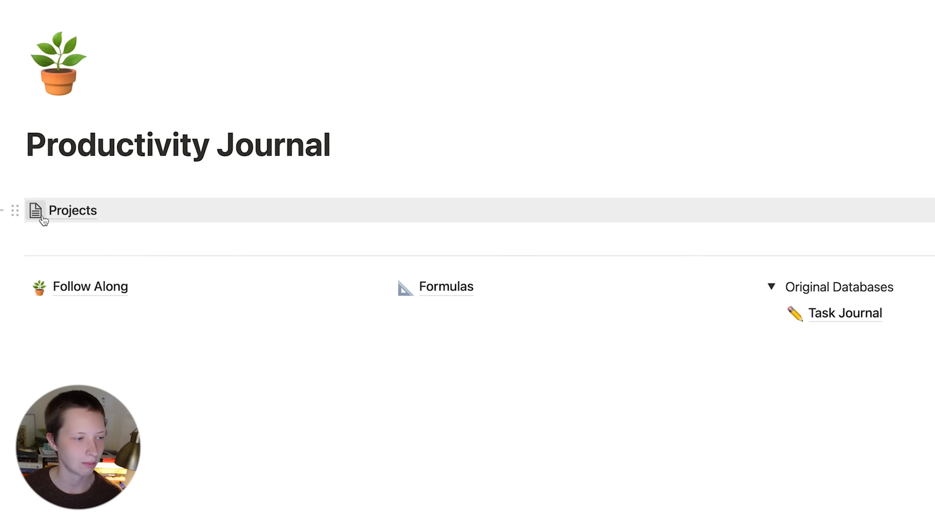
Give the Projects page the open book icon and move it into Original Databases, above Task Journal
click(41, 216)
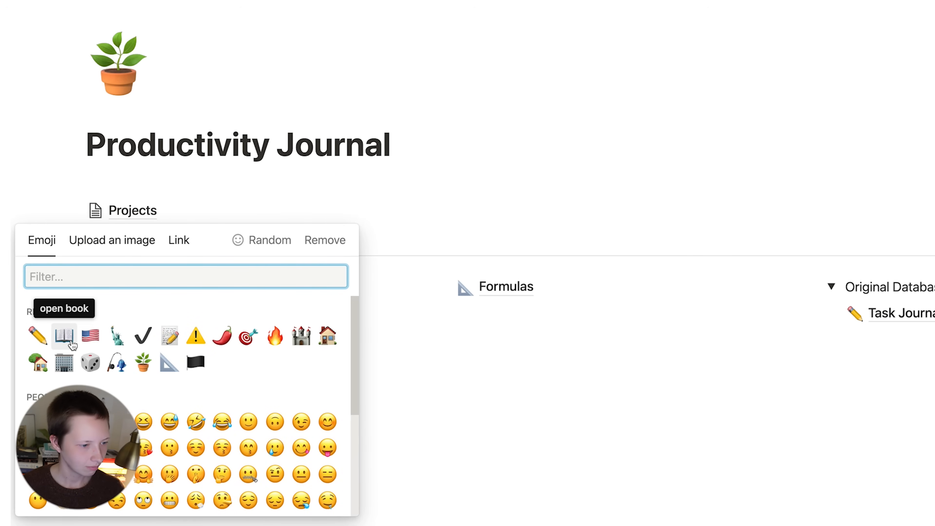
click(69, 349)
drag(66, 218, 887, 309)
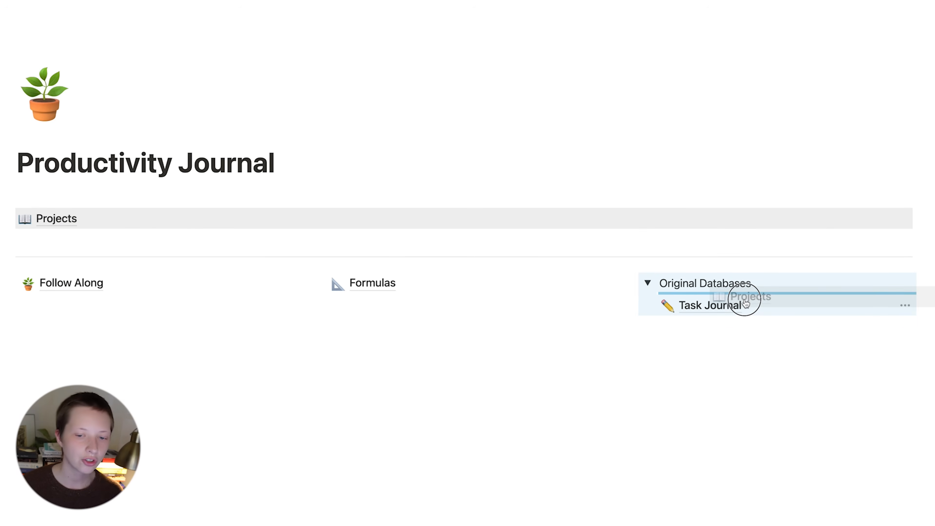
drag(745, 302, 744, 304)
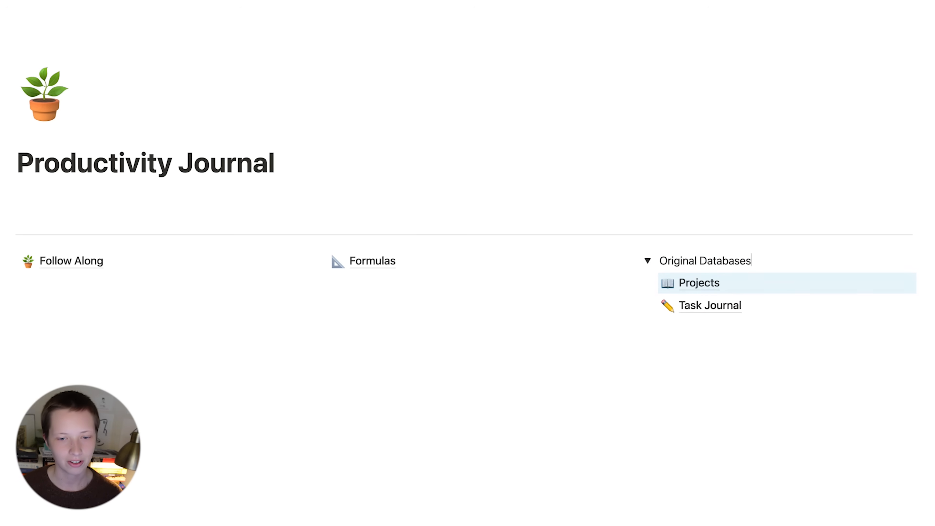
Open the Projects database and view the settings of its Tags property
click(703, 284)
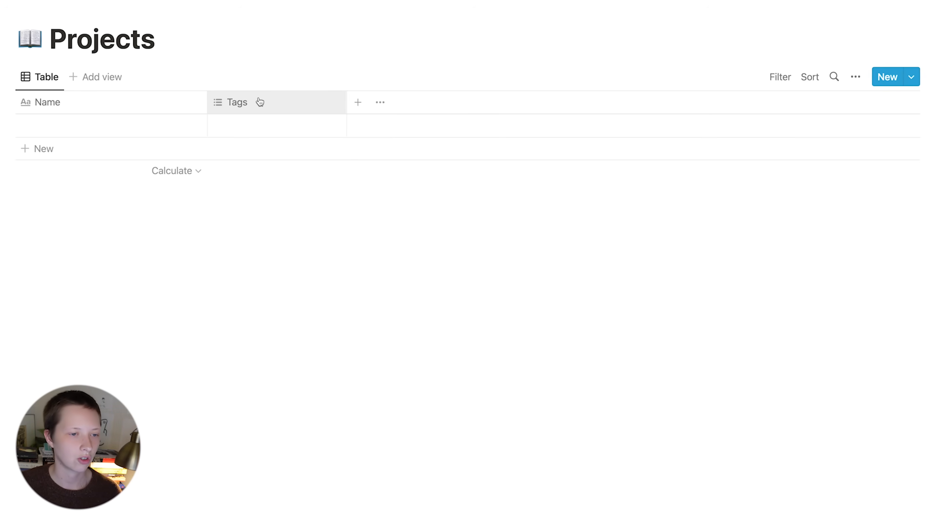
click(260, 102)
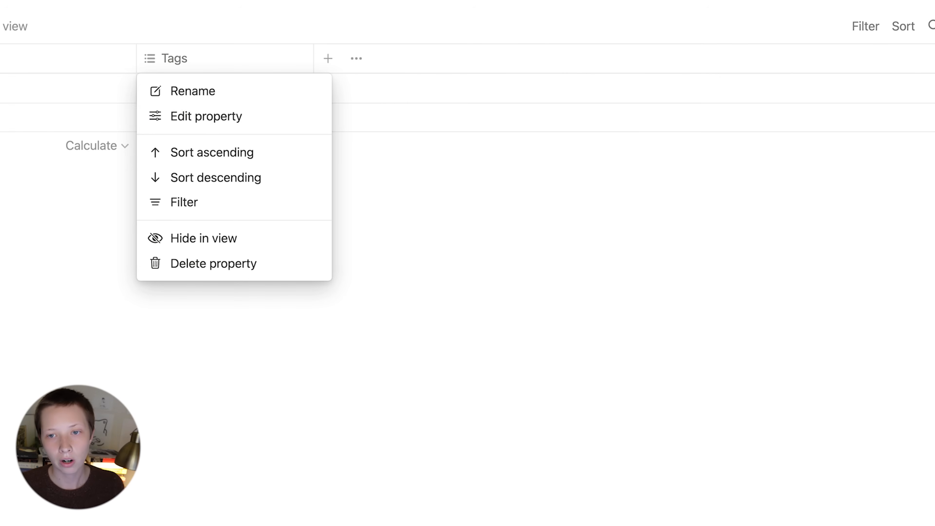
click(898, 29)
click(838, 29)
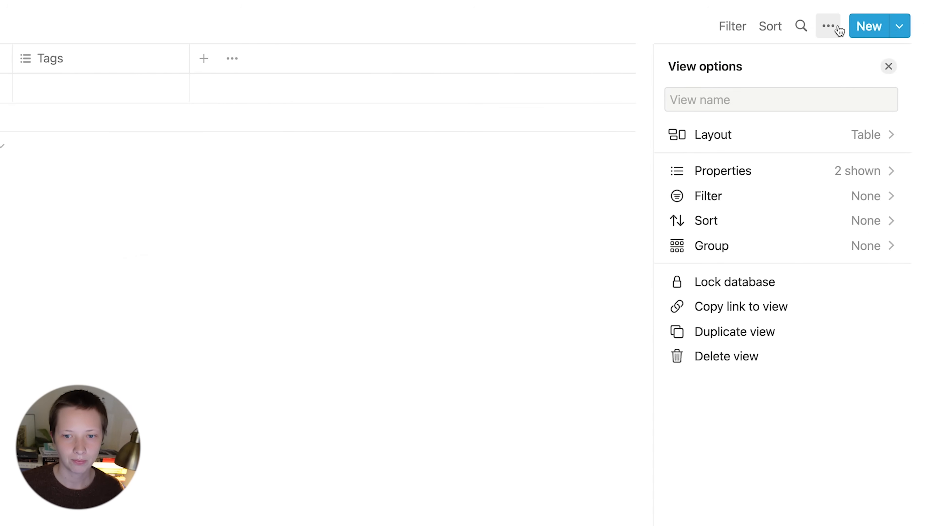
click(771, 179)
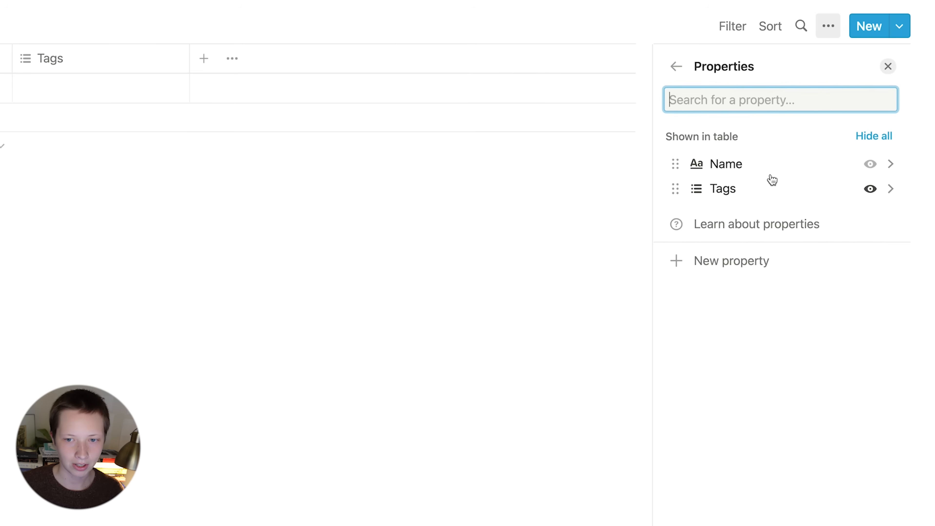
click(724, 200)
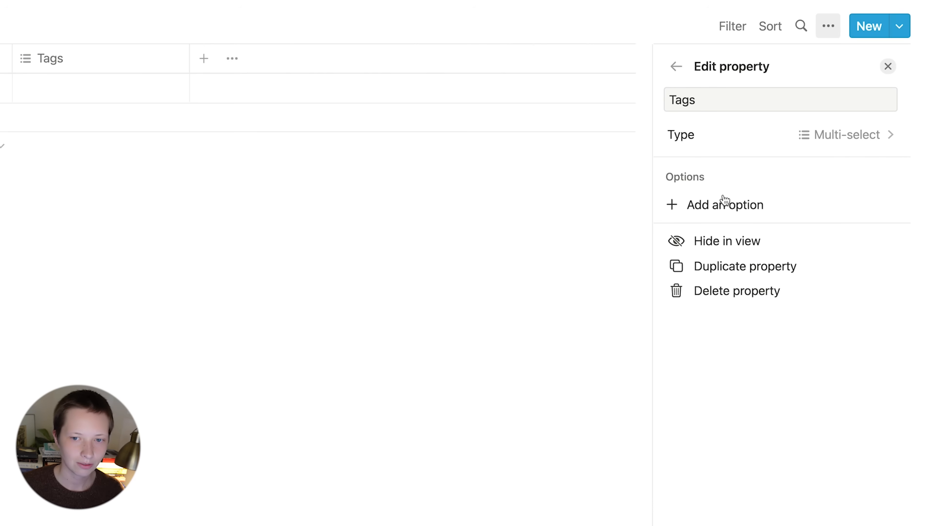
click(307, 209)
Rename the Tags property of the Projects database to Work Sessions
click(119, 62)
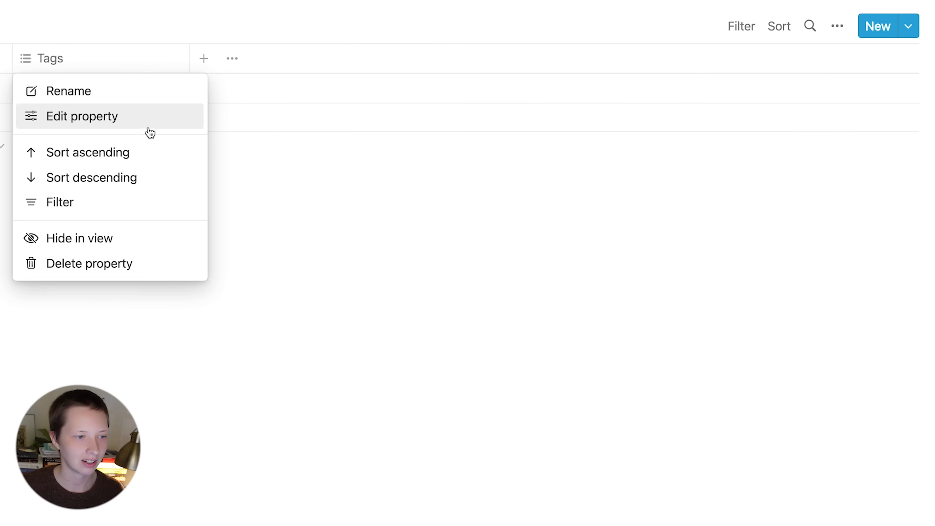
click(139, 126)
click(693, 103)
key(BackSpace)
key(BackSpace)
key(BackSpace)
key(BackSpace)
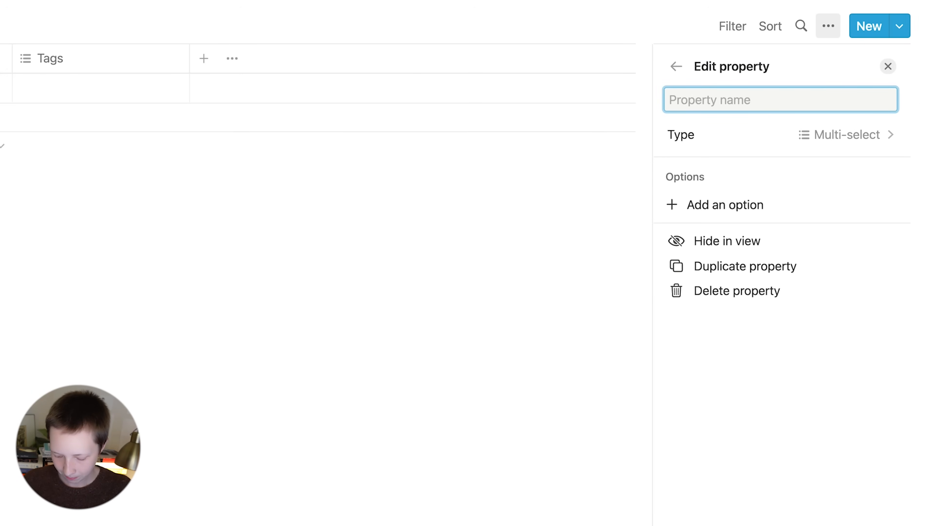
text(Work )
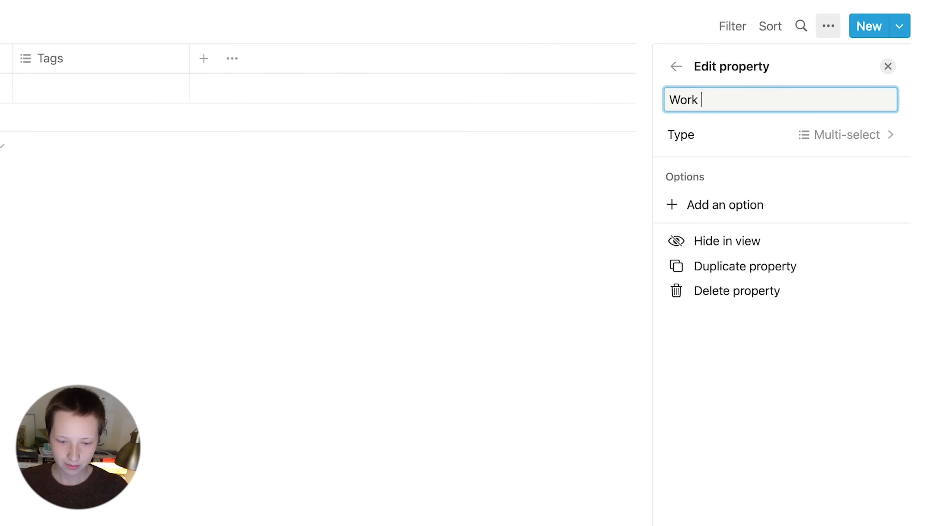
text(Sessions)
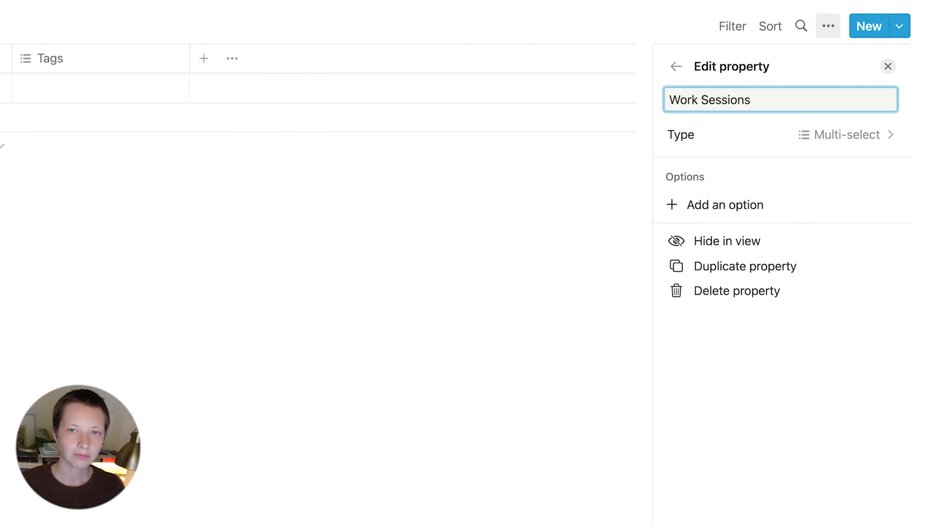
Change the Work Sessions property to a Relation linked to the Task Journal database in Productivity Journal
click(842, 136)
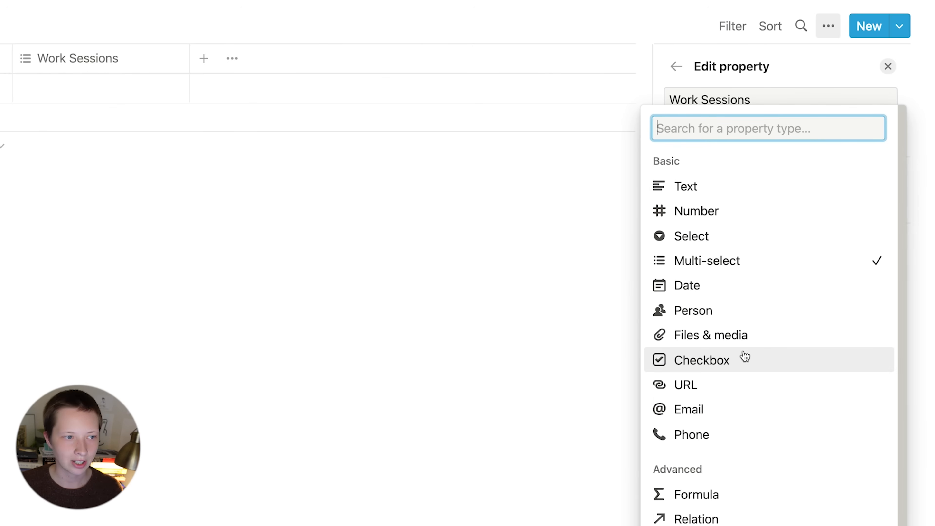
scroll(717, 495, down, 1)
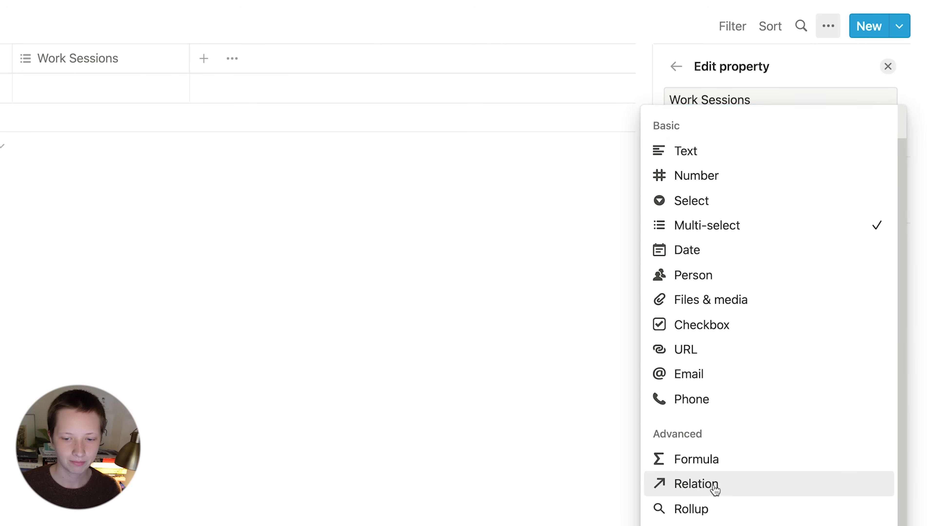
click(695, 484)
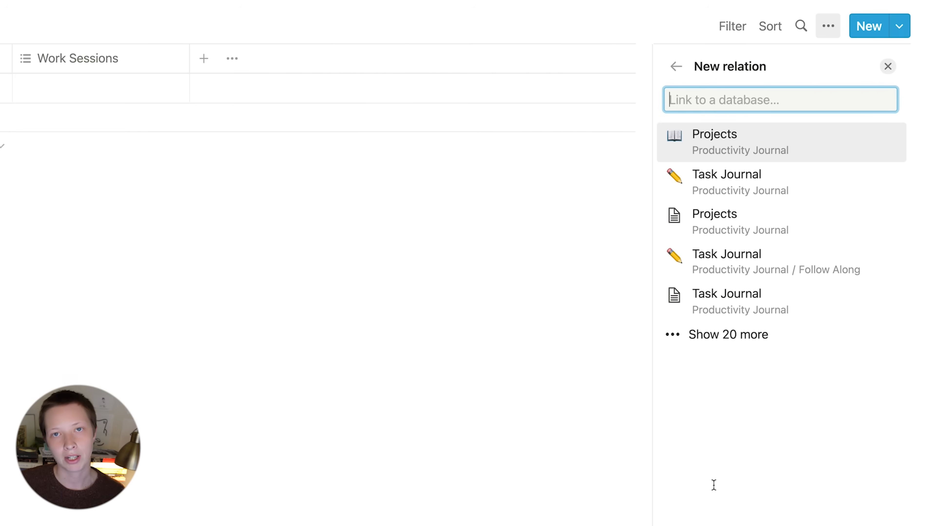
click(811, 188)
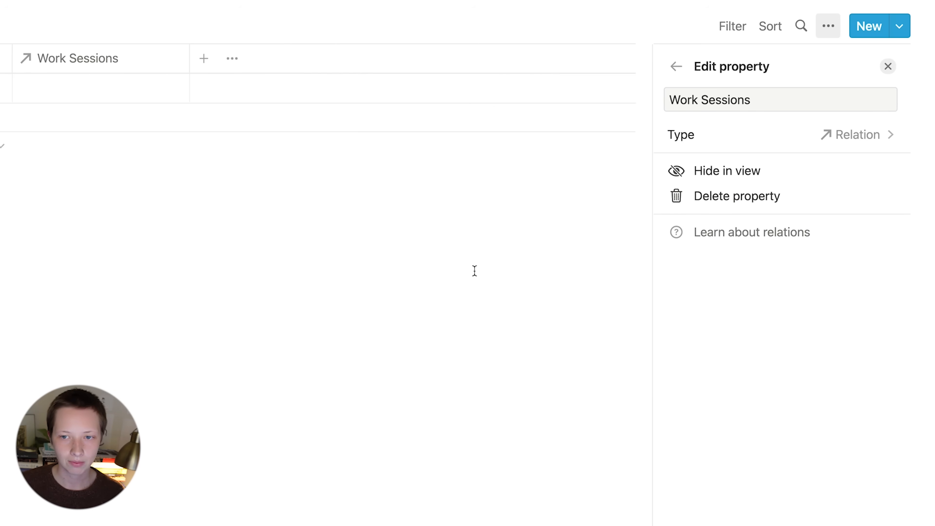
click(887, 66)
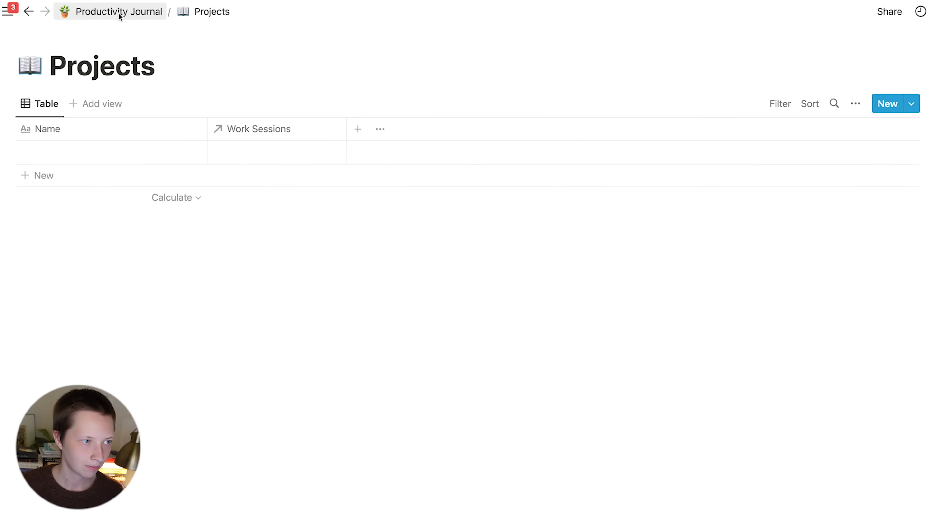
Open the Task Journal database and rename its relation property to Project
click(119, 12)
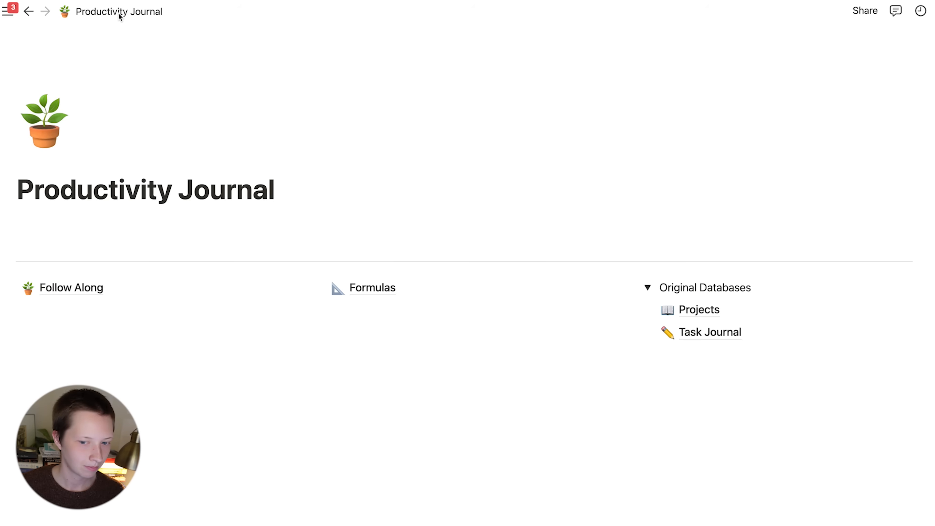
click(795, 349)
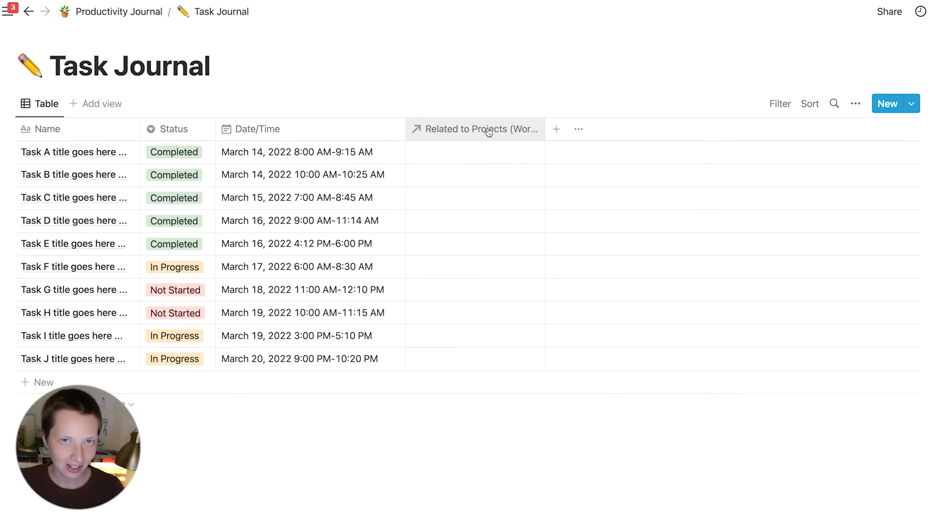
click(489, 131)
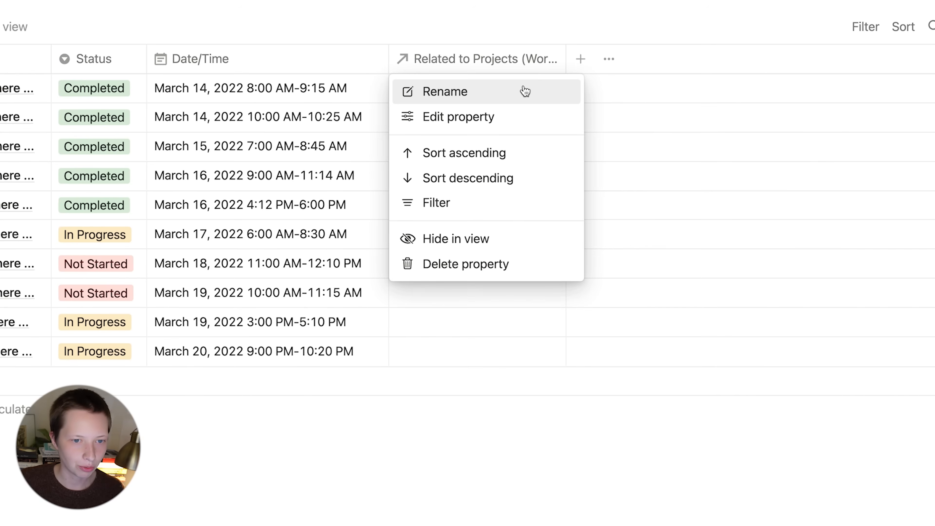
click(525, 91)
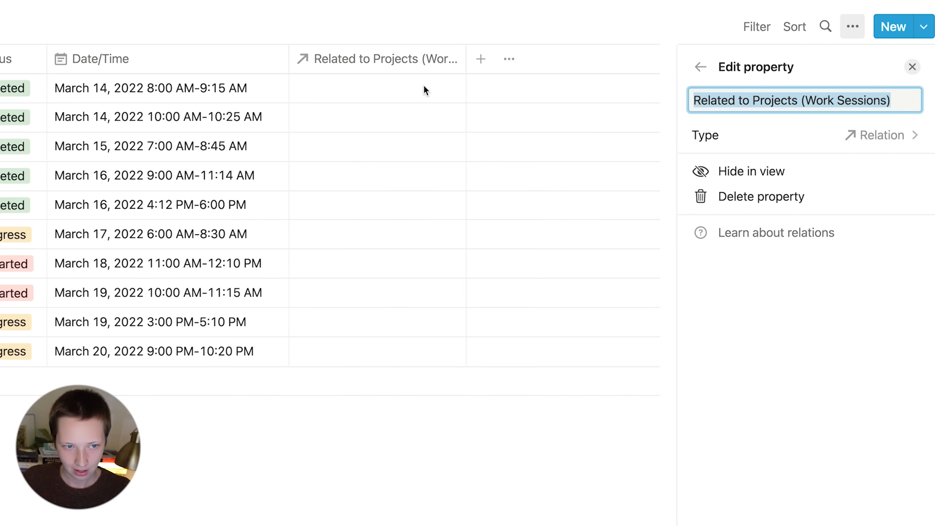
text(Project)
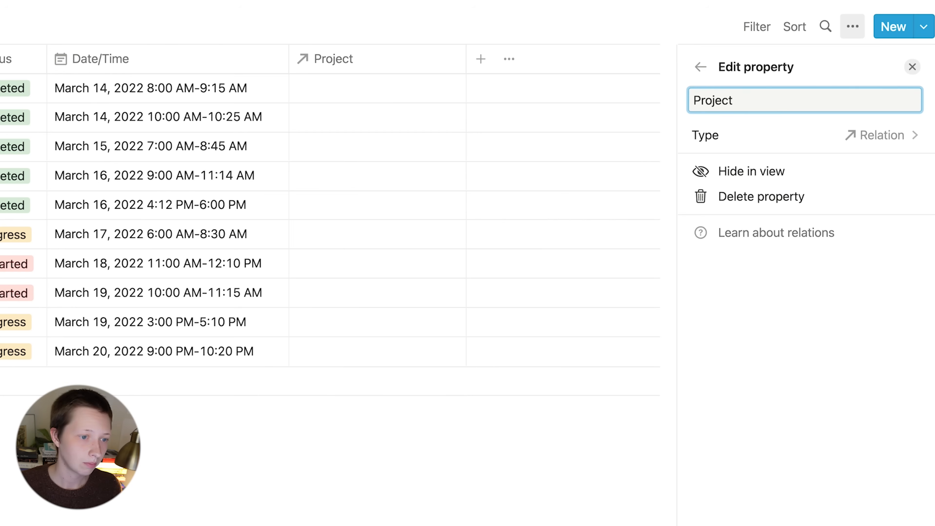
key(Escape)
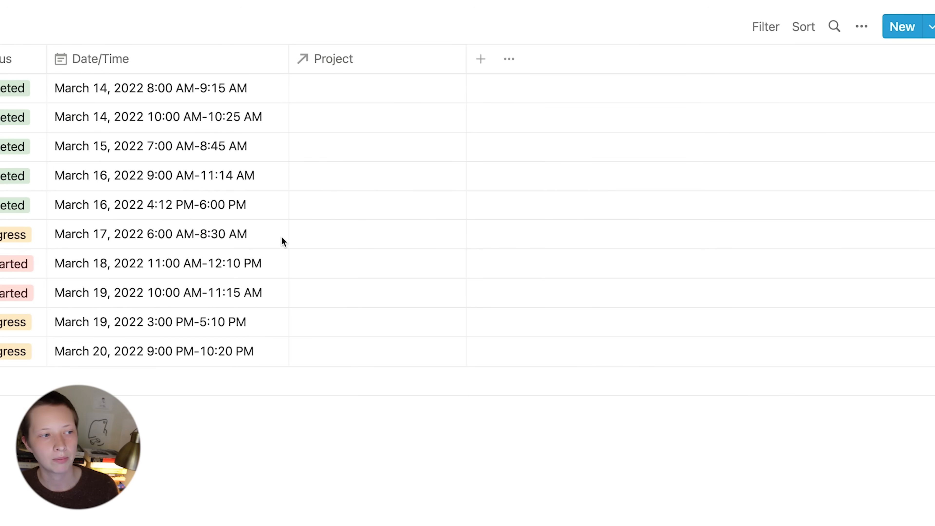
Create a new Projects page called Project A from Task A's Project cell and link it to the task
click(377, 85)
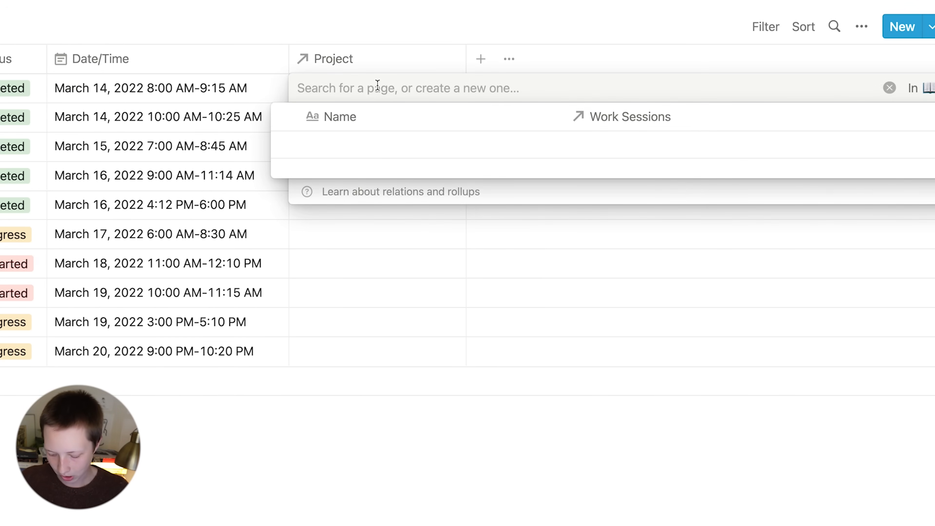
text(Proj)
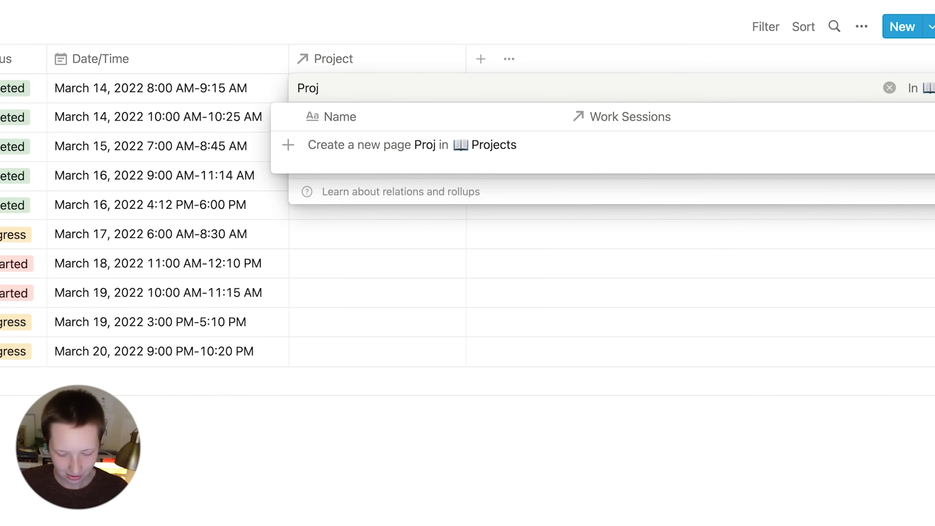
text(ect A)
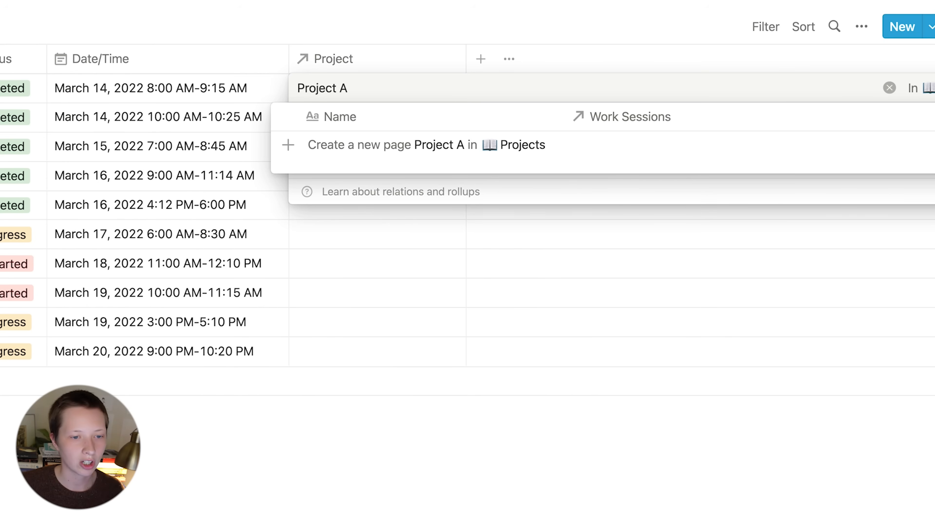
click(435, 153)
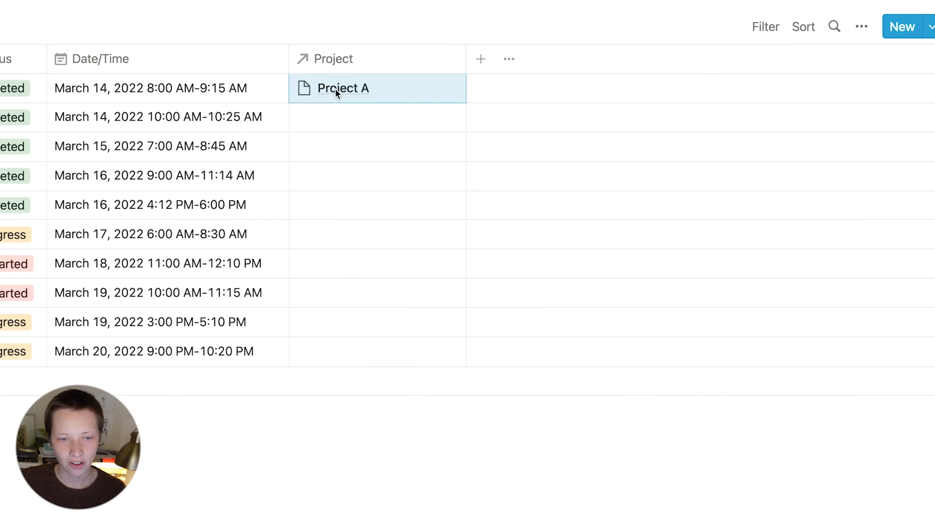
Assign Project A to Task B and Task C as well
key(Down)
text(Project A)
key(Down)
text(Project A)
key(Down)
Create a new Projects page called Project B from Task D's Project cell and link it to the task
key(Return)
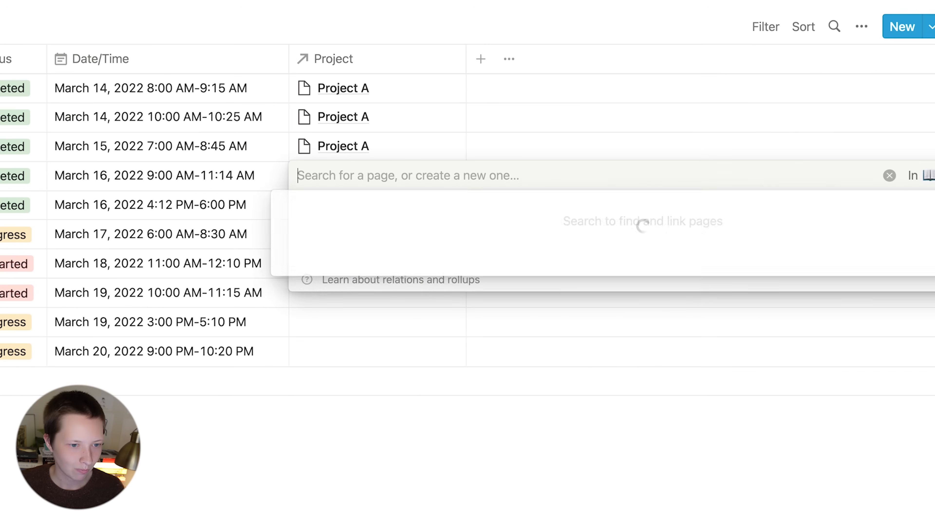
key(Down)
key(Down)
key(Up)
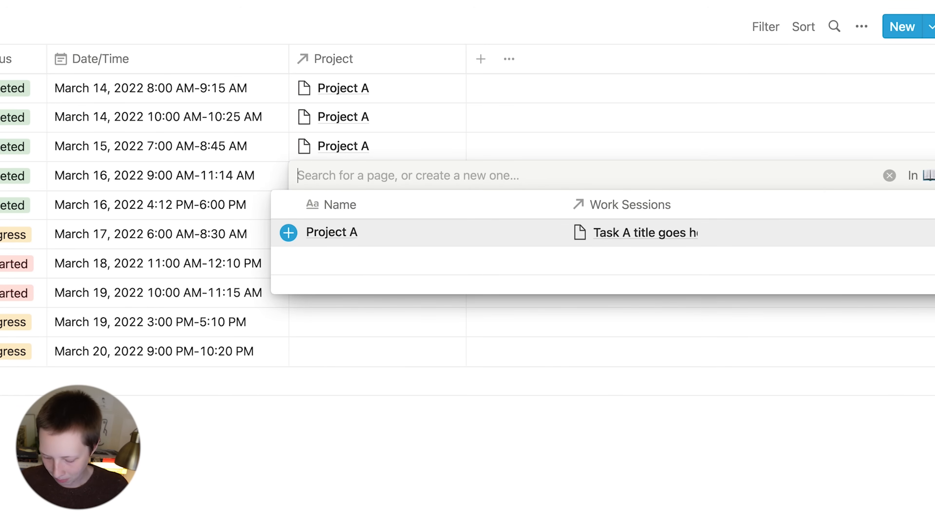
text(Project)
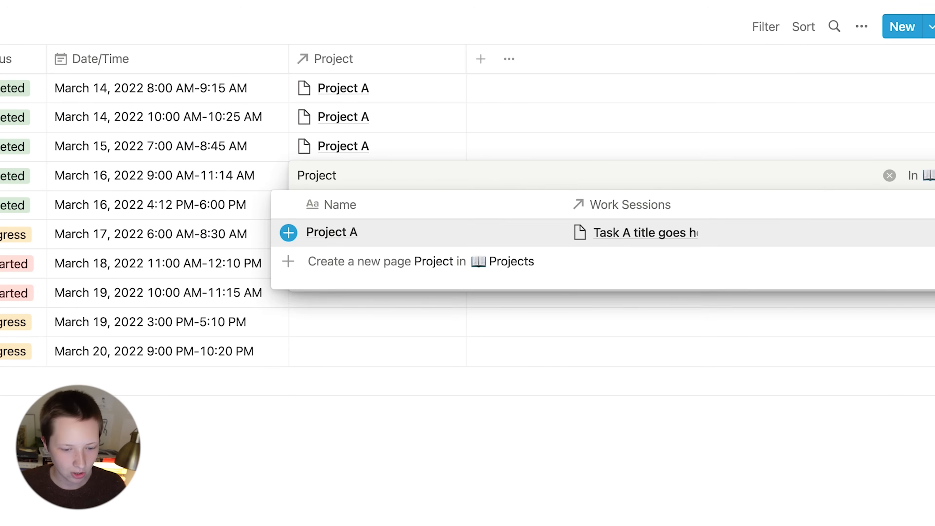
text( B)
key(Return)
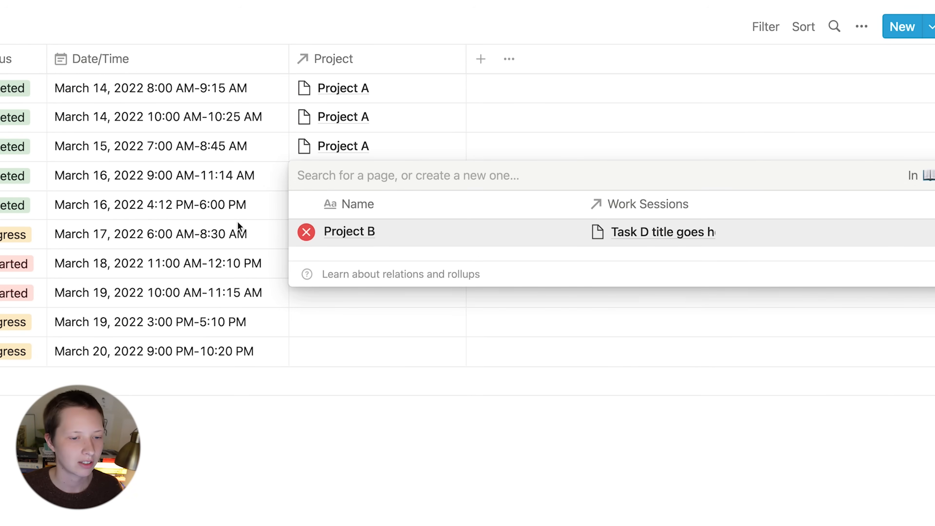
key(Escape)
Assign Project B to Task E, and copy Project A into the Project cells of Task F and Task G
key(Down)
text(Project B)
key(Down)
key(Up)
key(Up)
key(Up)
key(super+c)
key(Down)
key(Down)
key(Down)
key(super+v)
key(Down)
key(super+v)
key(Down)
Copy Project B into the Project cells of Task H and Task J, and Project A into that of Task I
key(Up)
key(Up)
key(Up)
key(super+c)
key(Down)
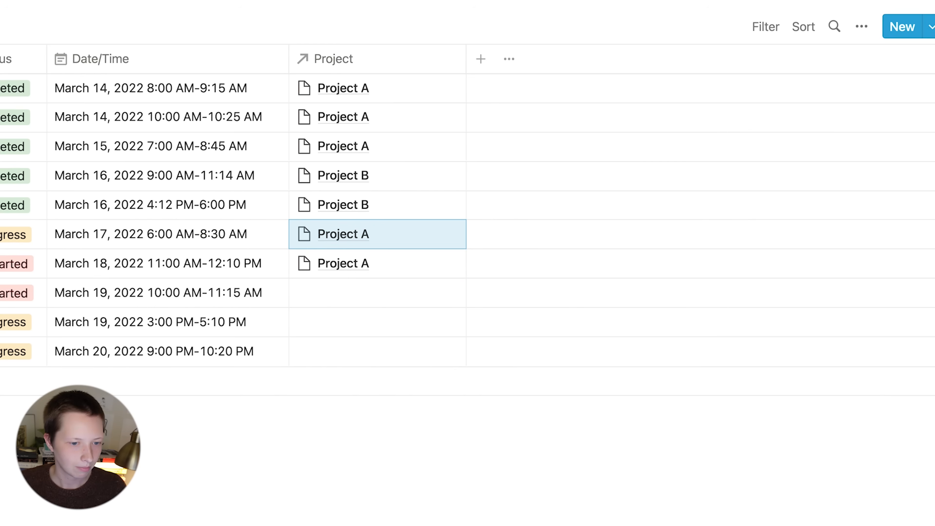
key(Down)
key(Down)
key(super+v)
key(Down)
key(Up)
key(Up)
key(super+c)
key(Down)
key(Down)
key(super+v)
key(Up)
key(super+c)
key(Down)
key(Down)
key(super+v)
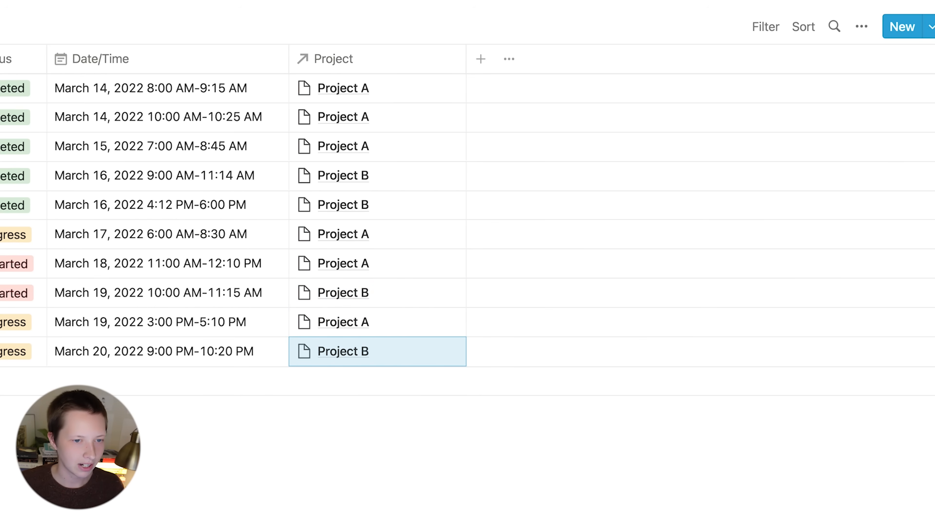
Narrow the Project column so that each project name just fits on one line
drag(466, 59, 375, 64)
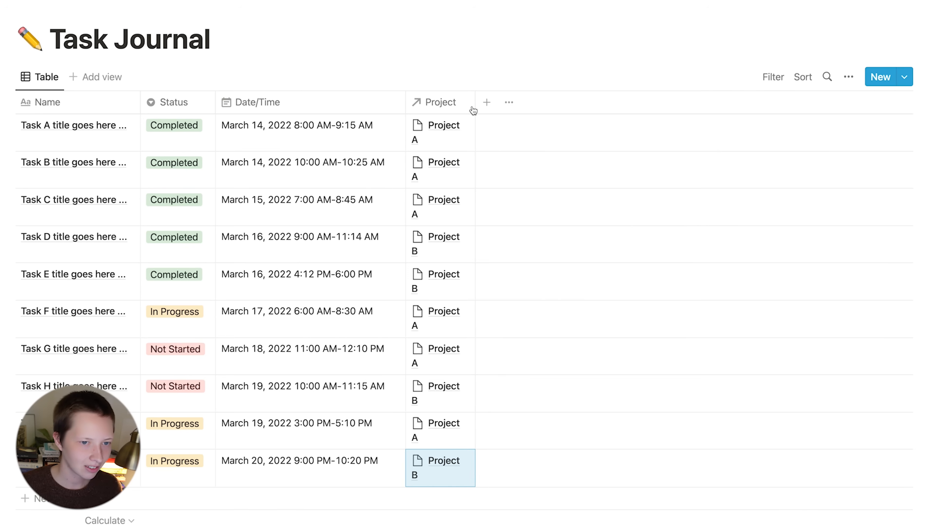
drag(475, 104, 489, 103)
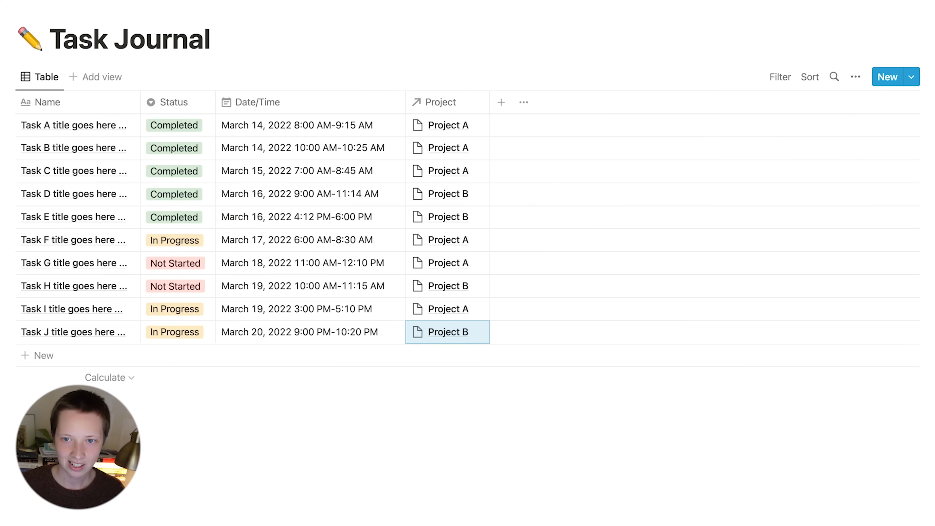
key(Escape)
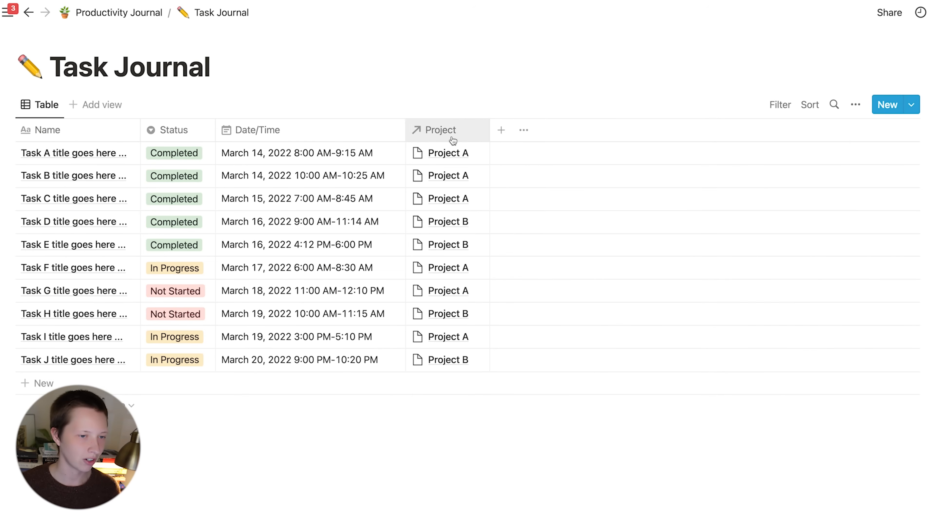
Return to the Productivity Journal page and open the Projects database
click(130, 15)
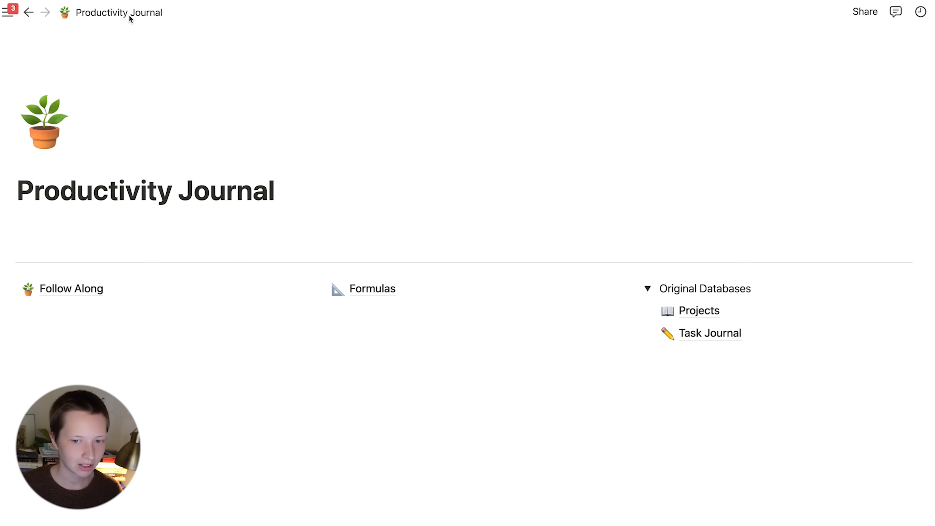
click(717, 311)
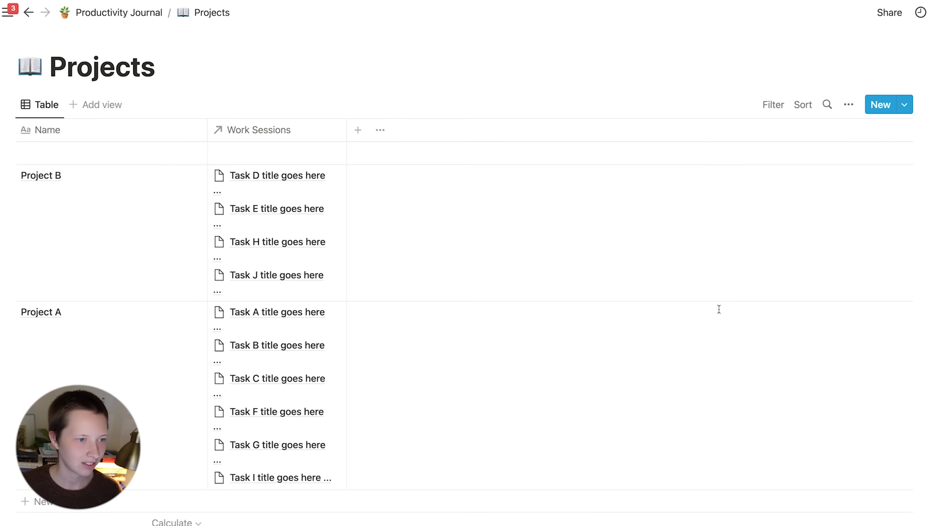
Widen the Work Sessions column so each task title fits on one line, and delete the empty row above Project B
mouse_move(346, 129)
mouse_down()
mouse_move(427, 130)
mouse_move(351, 136)
mouse_up()
drag(897, 148, 835, 150)
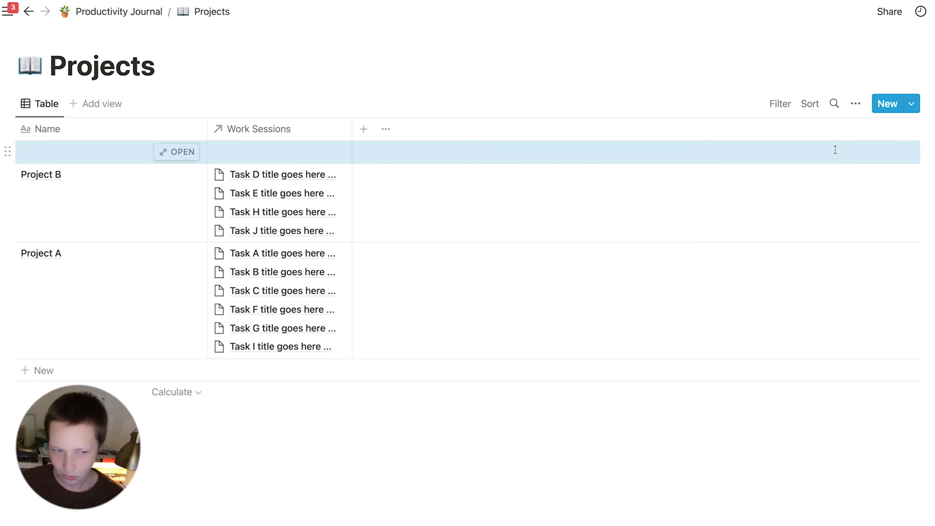
key(BackSpace)
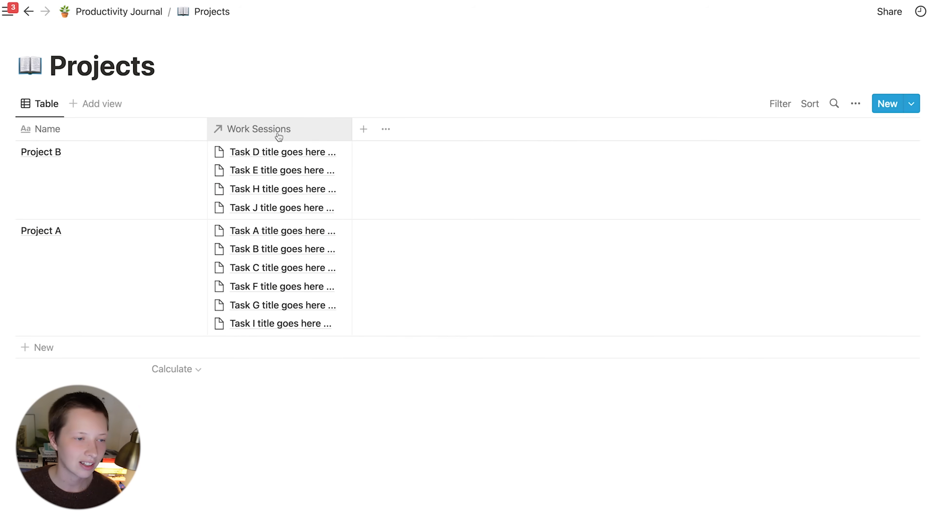
Hide the Work Sessions property in the Projects table view
click(278, 137)
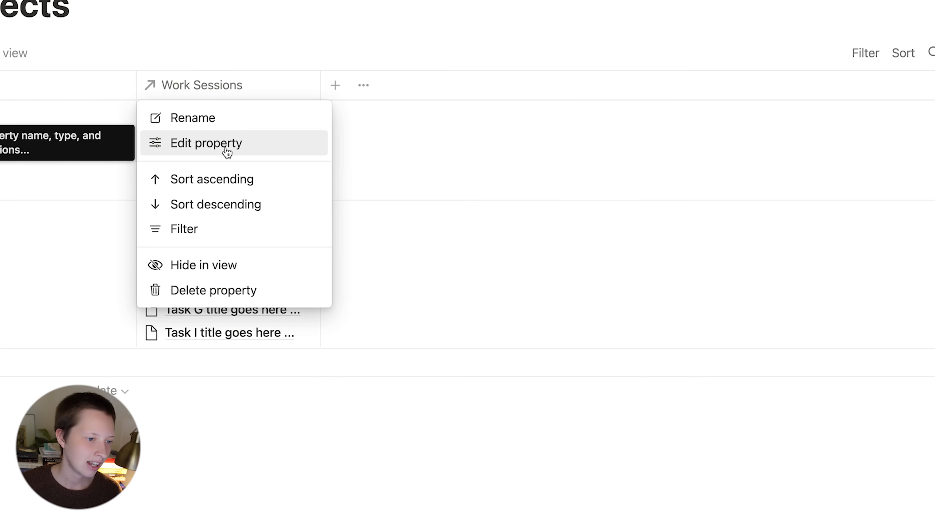
click(248, 274)
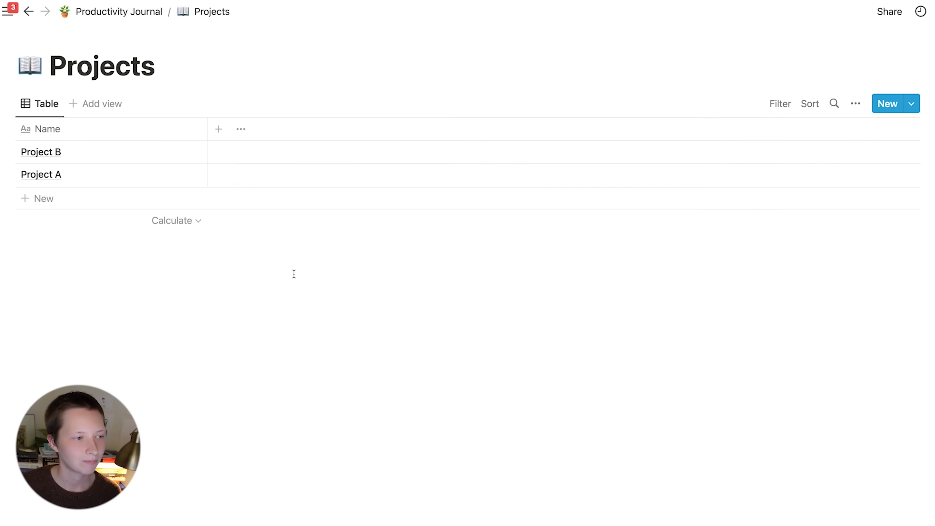
Return to the Productivity Journal page, open the Task Journal database, and open Task J as a full page
click(128, 15)
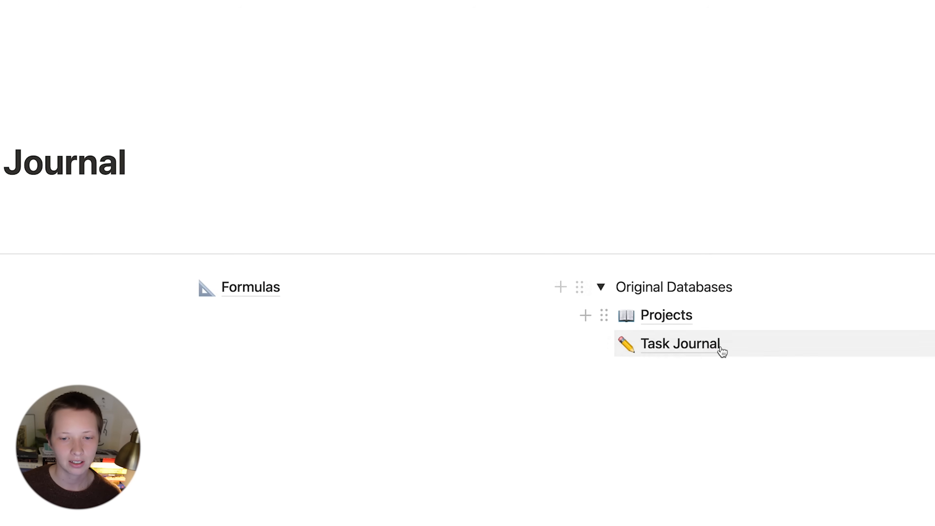
click(690, 357)
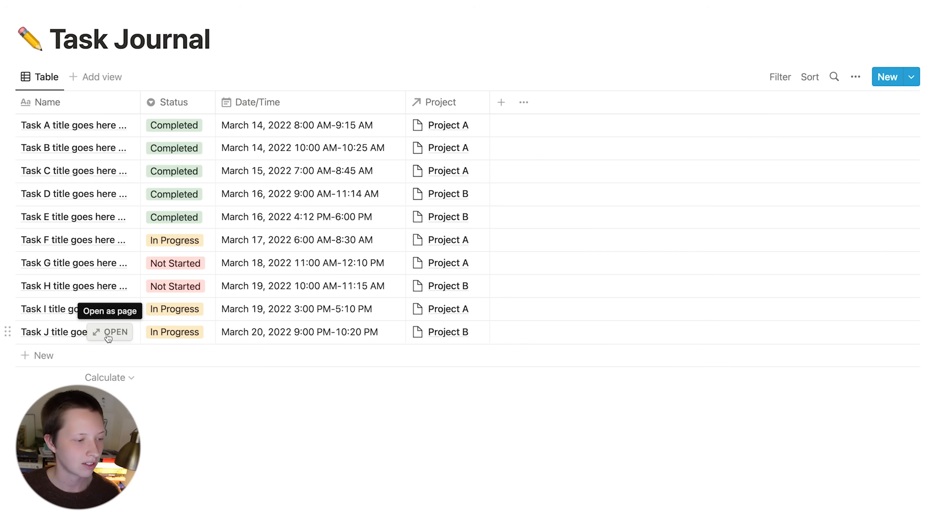
click(109, 333)
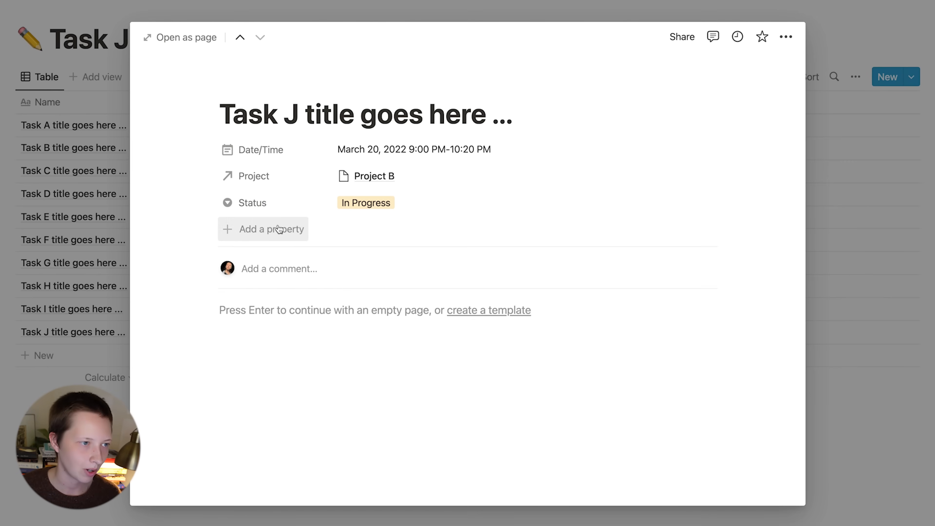
click(188, 38)
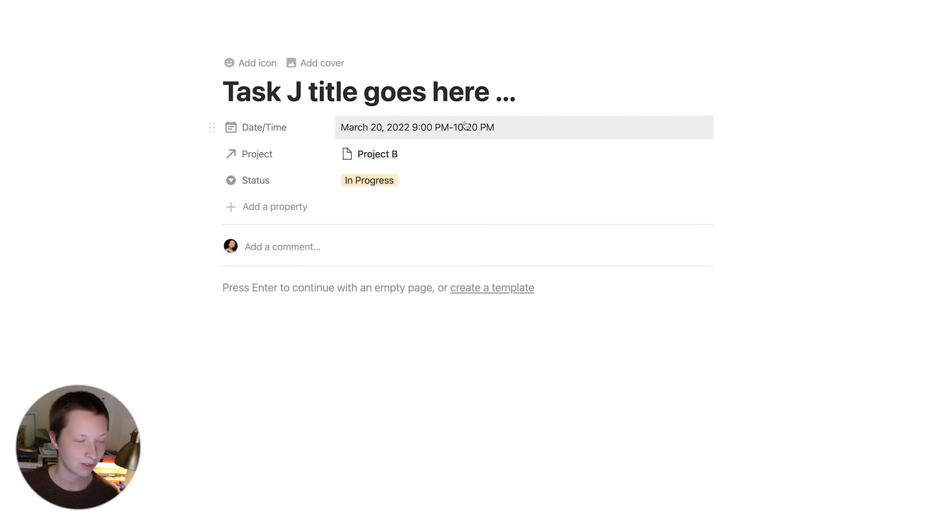
Add a checkbox property named "Productive?" to the Task J page
click(259, 206)
click(262, 201)
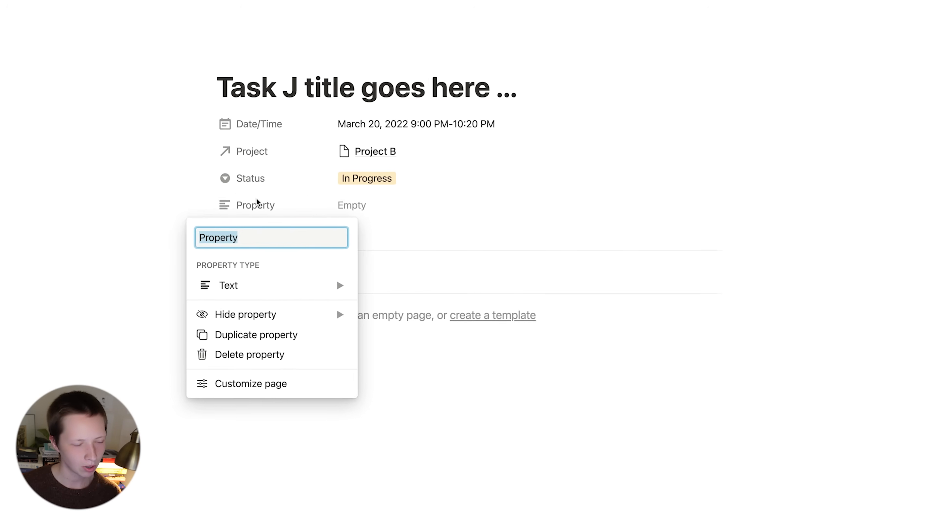
text(Productuve?)
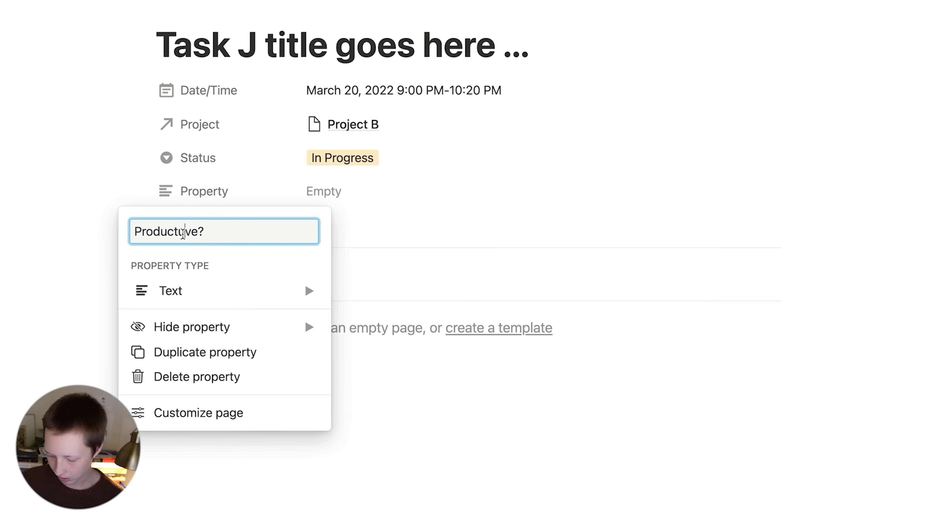
key(BackSpace)
text(i)
mouse_move(253, 299)
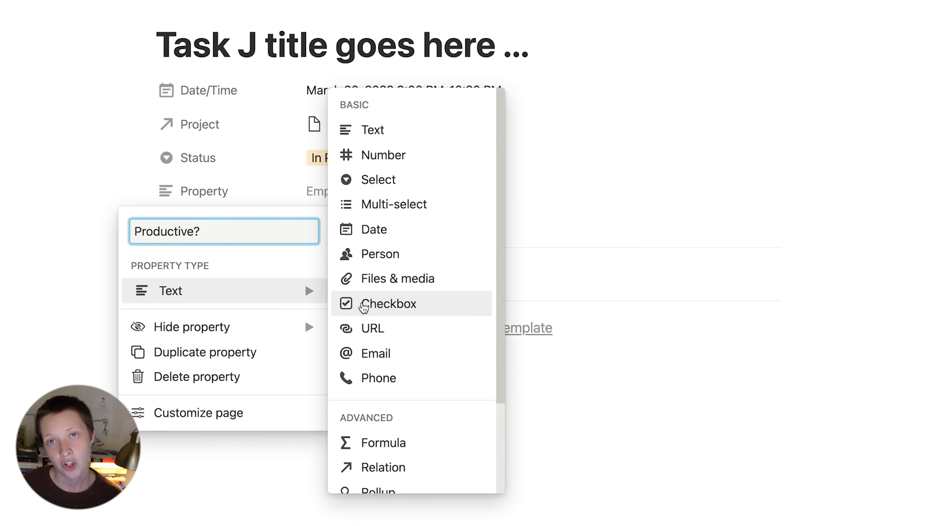
click(364, 304)
Add a text property named "What did I accomplish?" and move the Productive? property below it
click(244, 225)
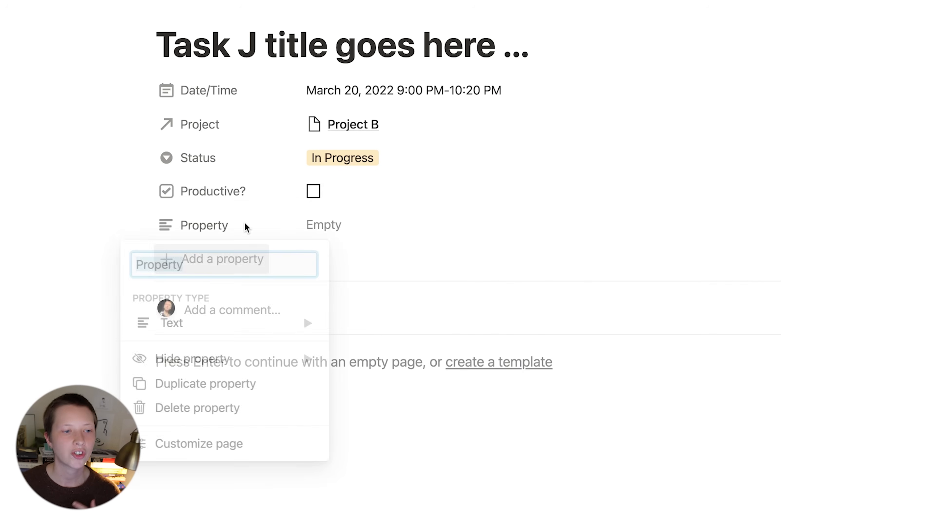
text(What did I A)
key(BackSpace)
text(accomplish)
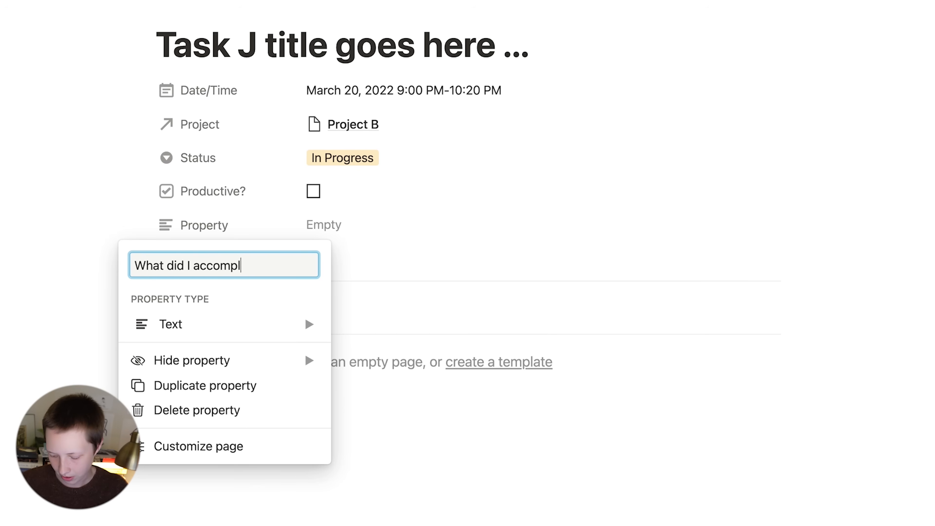
text(?)
key(Return)
drag(209, 194, 208, 232)
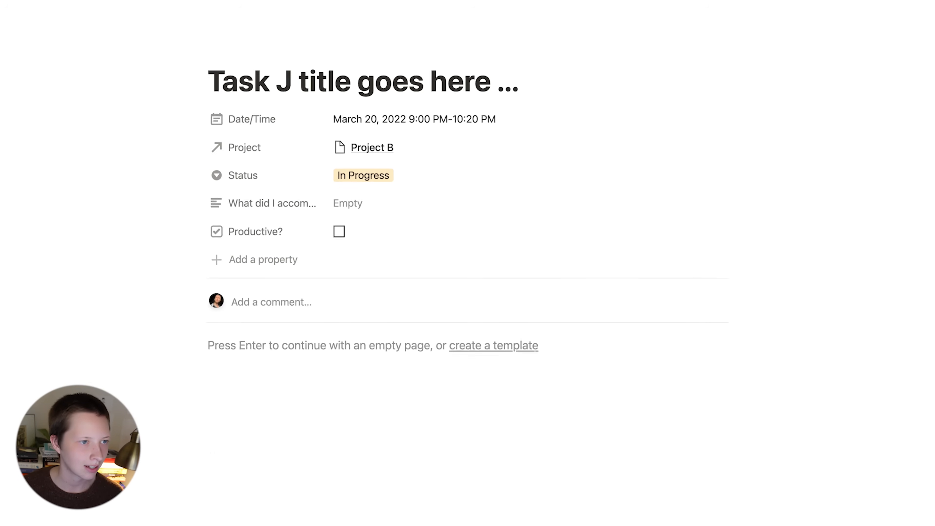
Return to the Task Journal table, widen the "What did I accomplish?" column, and narrow the Productive? column to its icon
key(super+[)
drag(769, 106, 869, 99)
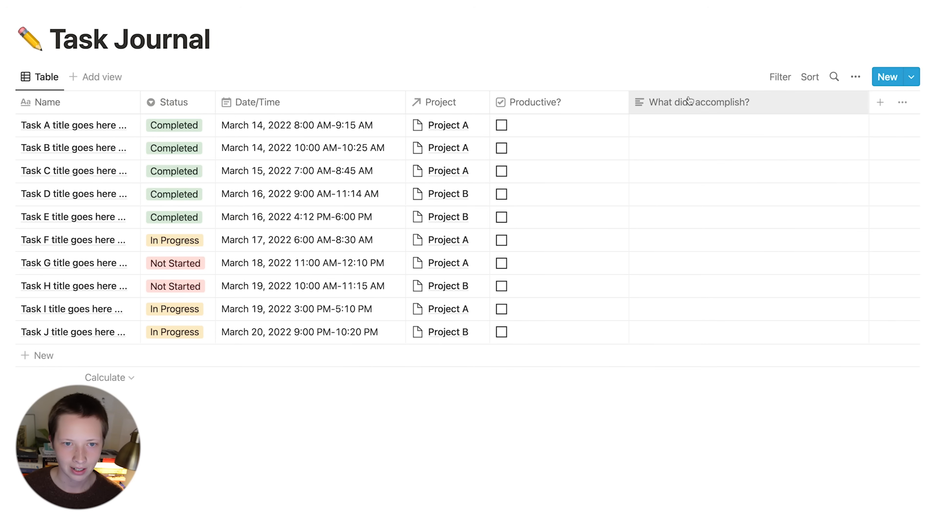
drag(627, 102, 514, 102)
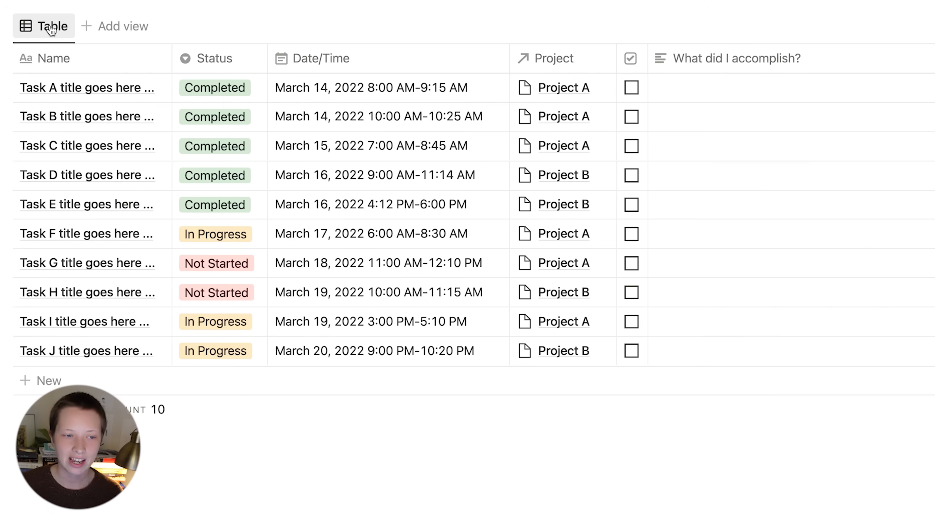
Rename the Task Journal's table view as Today
click(51, 29)
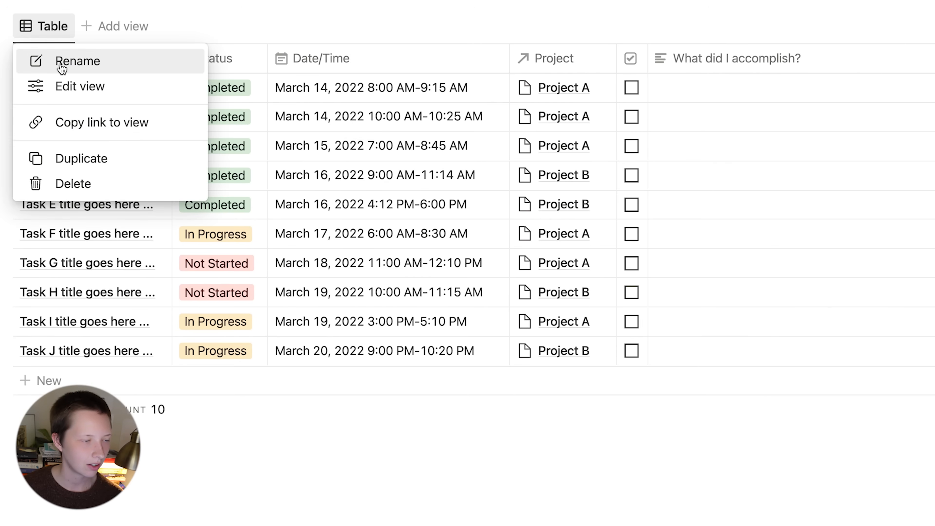
click(75, 61)
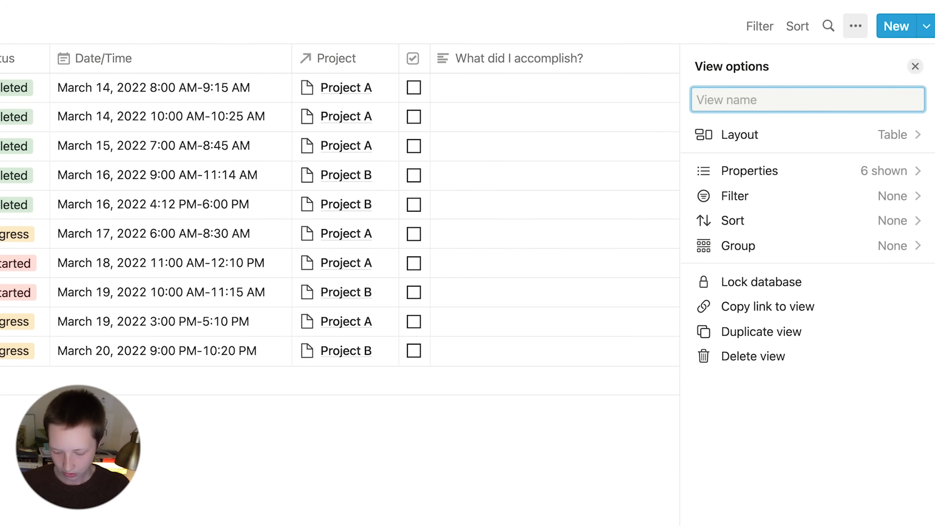
text(Today)
key(Return)
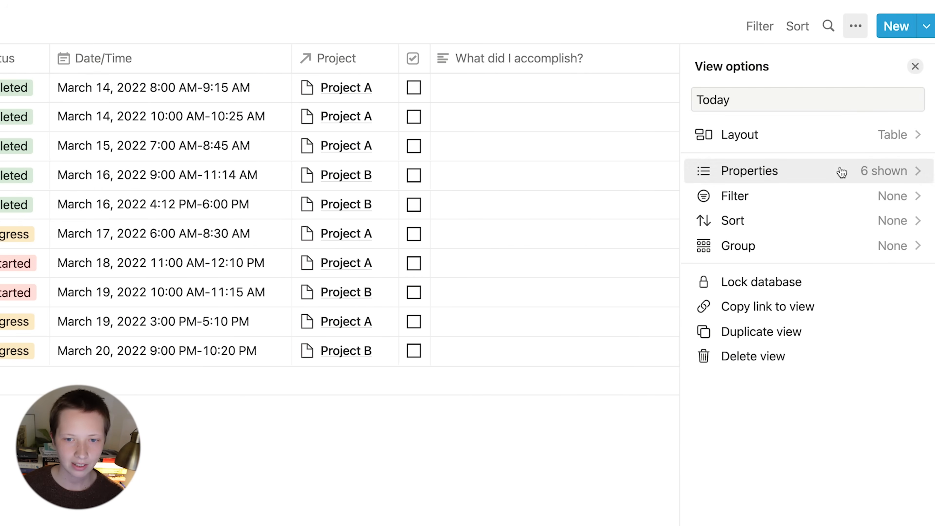
Add a filter on Date/Time to the Today view and turn it into an advanced filter
click(807, 201)
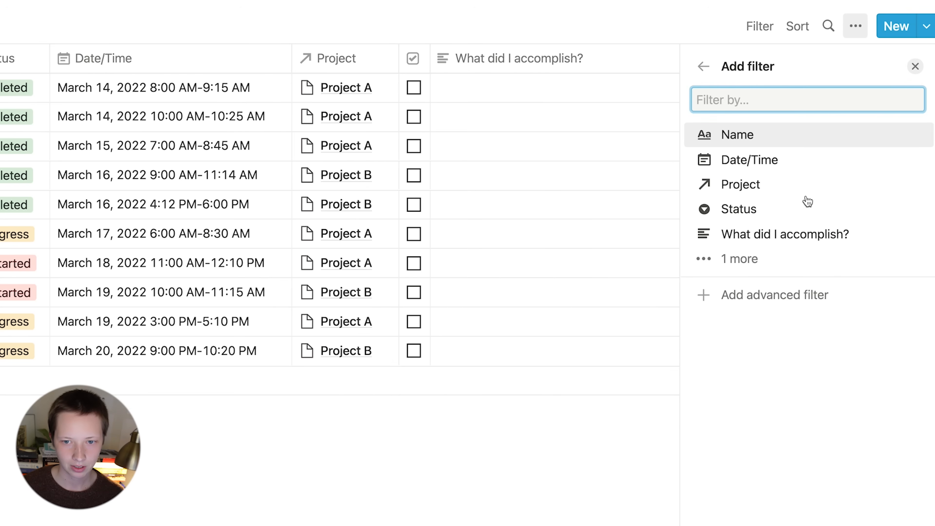
click(798, 156)
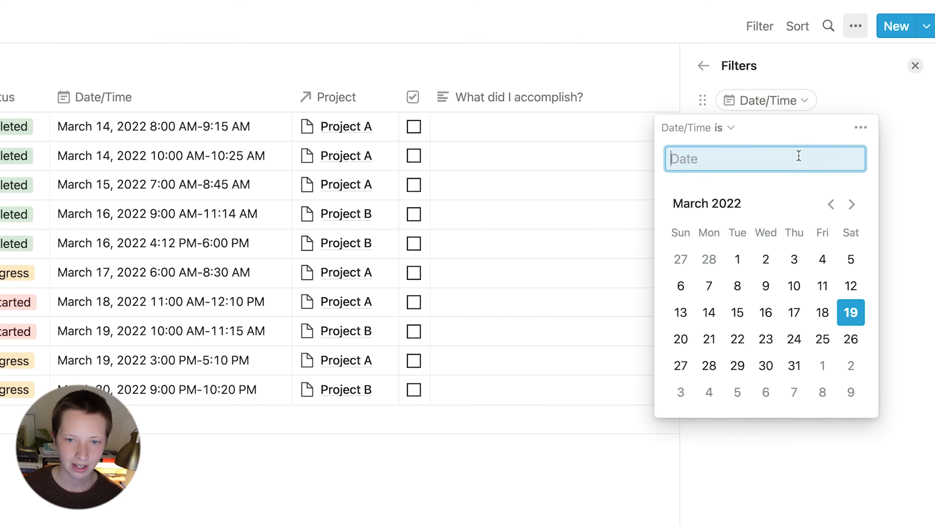
click(724, 128)
click(691, 151)
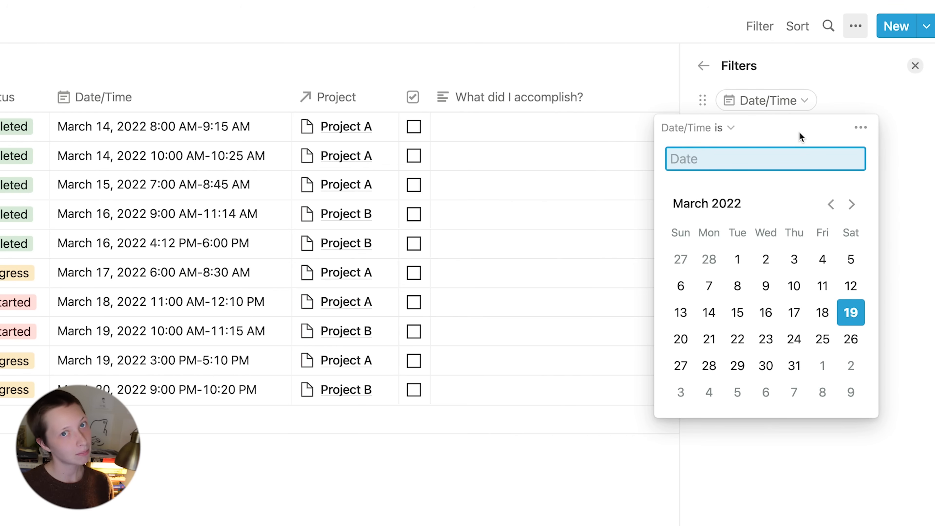
click(857, 133)
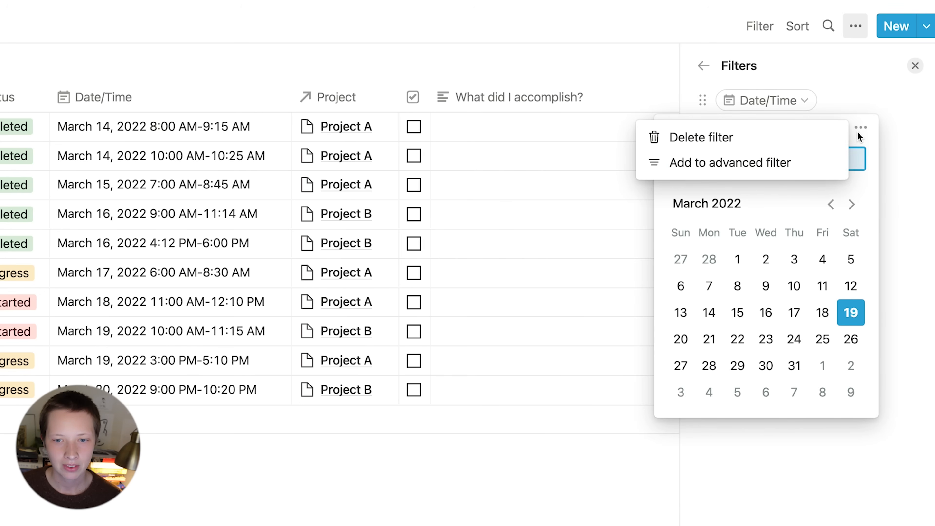
click(800, 170)
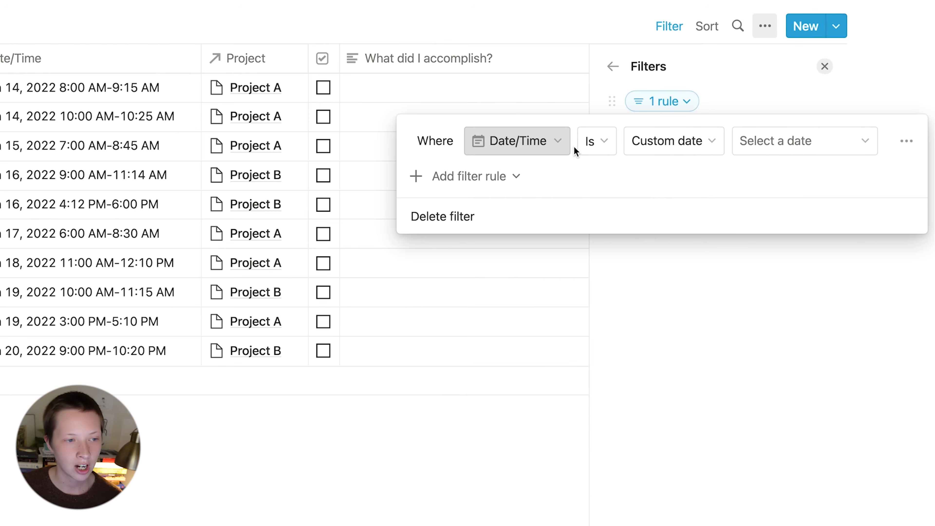
Set the Date/Time filter rule to match today's date, and sort the view by Date/Time ascending
click(669, 144)
click(641, 172)
click(139, 62)
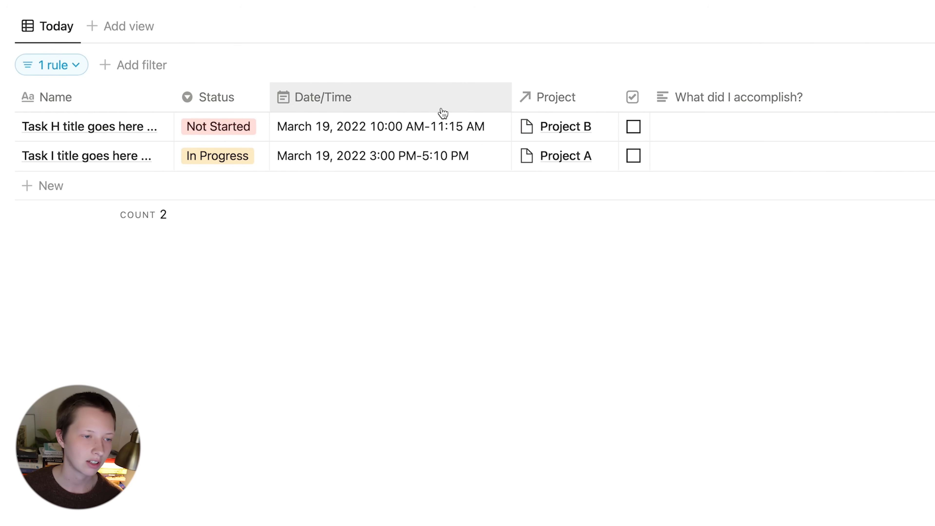
click(342, 103)
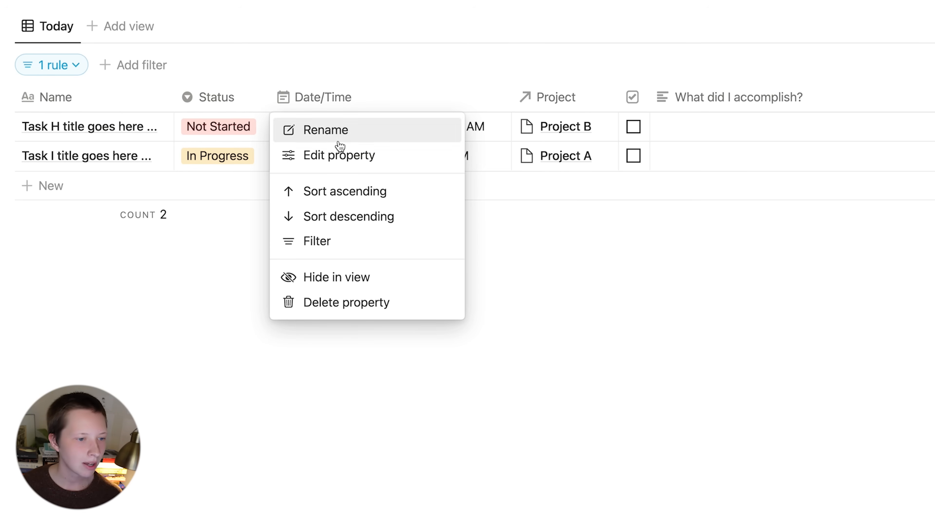
click(348, 191)
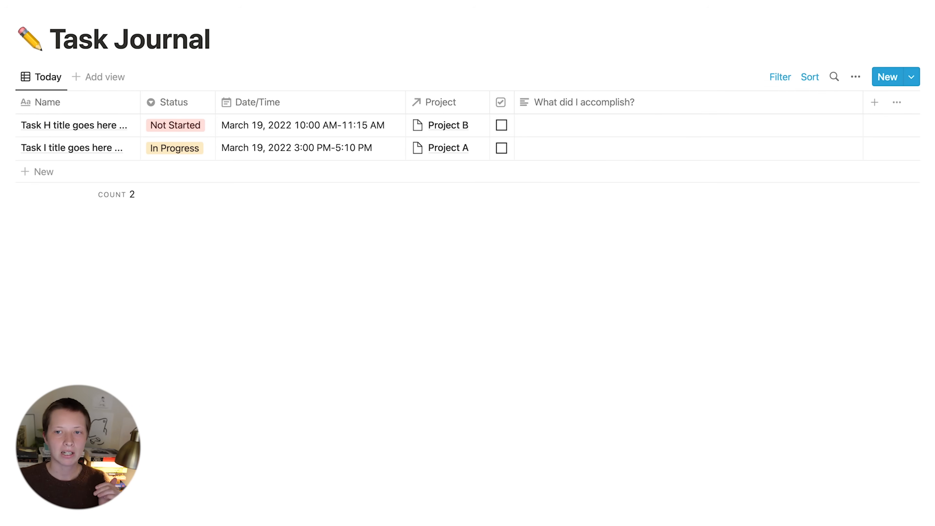
Add a formula property named Hours to the Task Journal
click(889, 59)
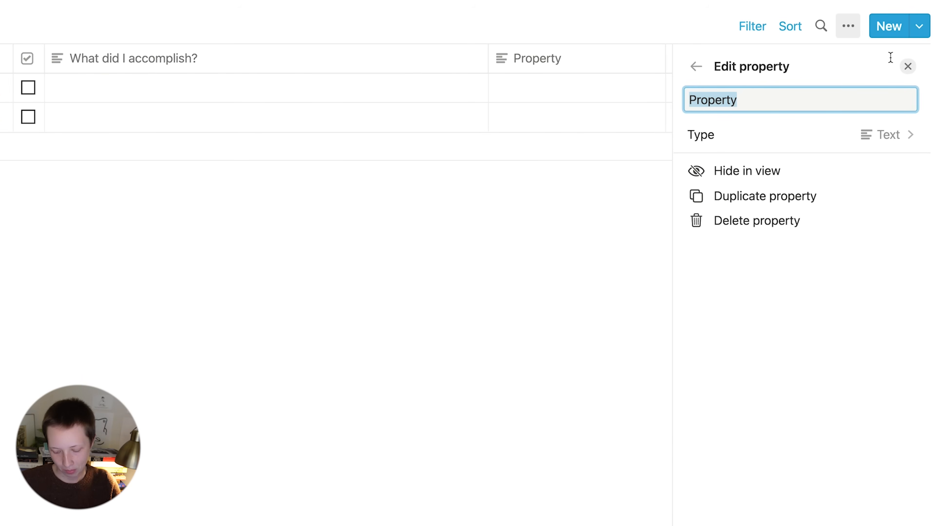
text(Hours)
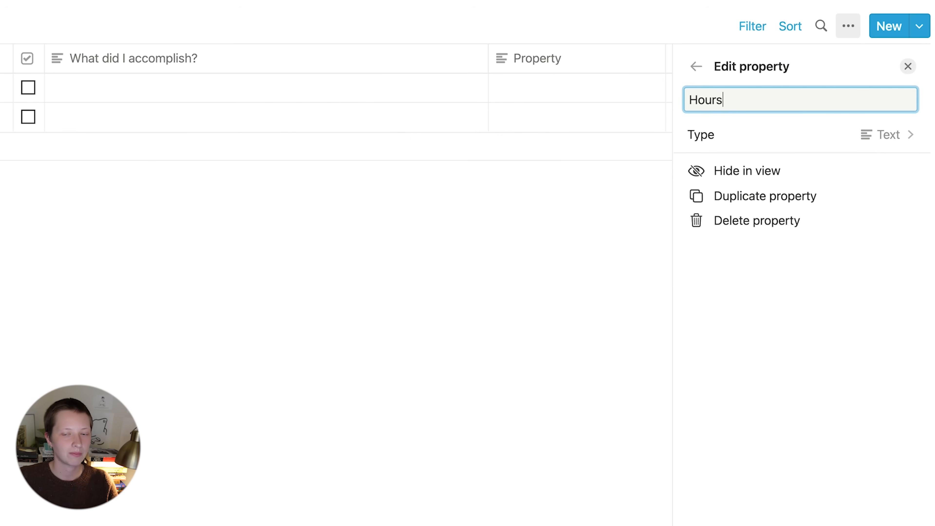
click(864, 136)
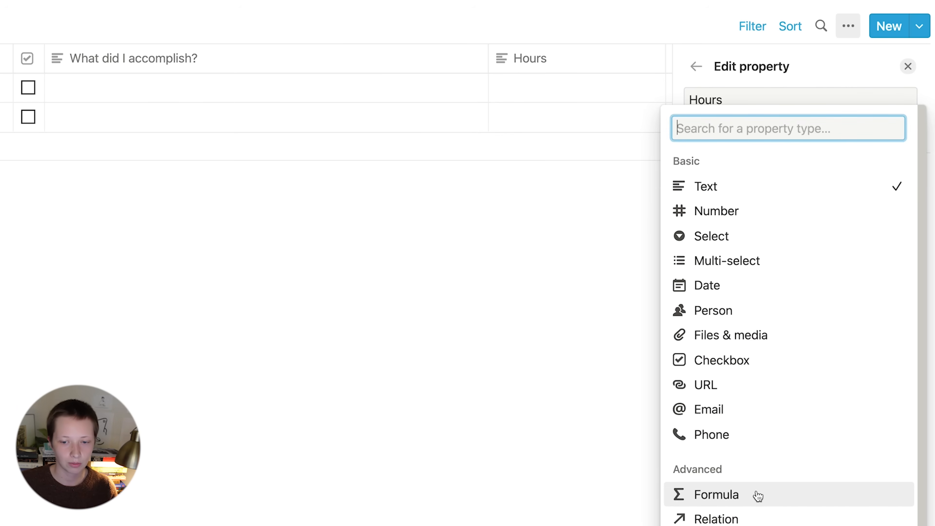
click(757, 496)
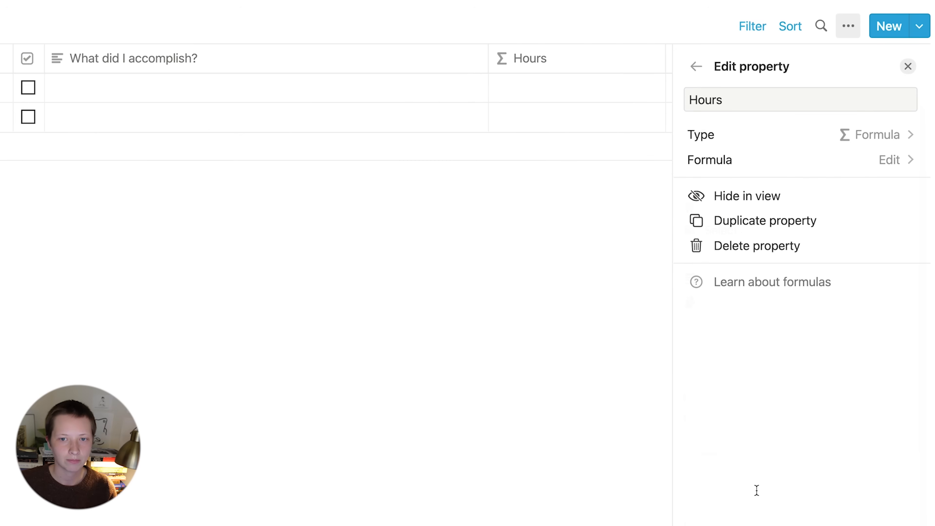
click(420, 278)
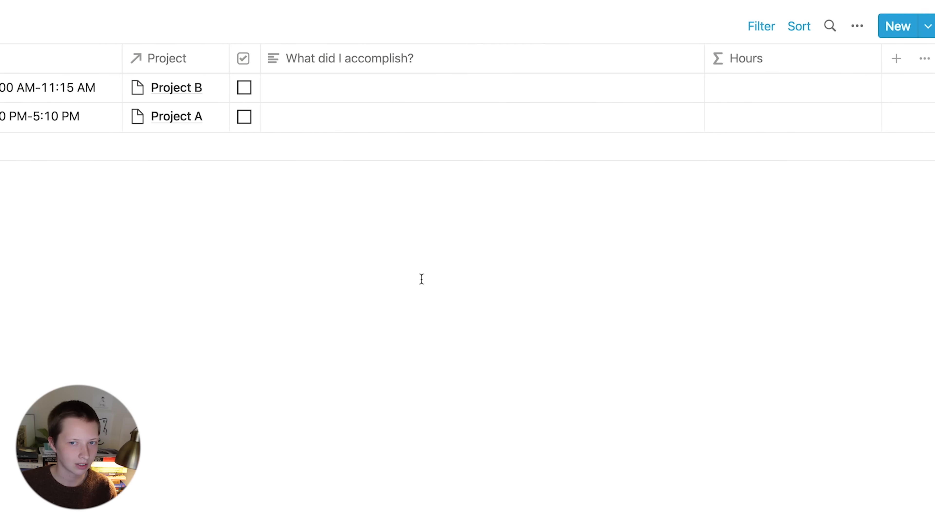
Move the Hours column between Productive? and "What did I accomplish?", and narrow it to about half its width
drag(766, 62, 368, 92)
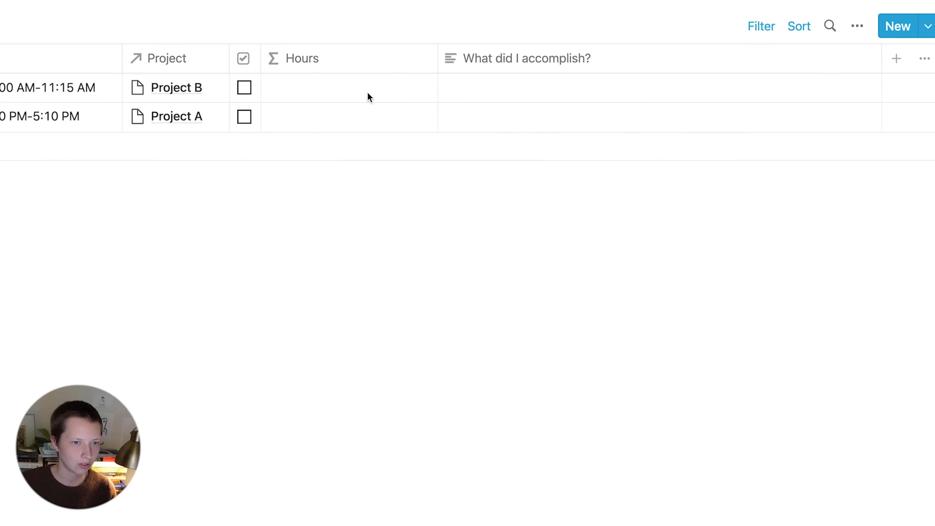
drag(436, 59, 349, 65)
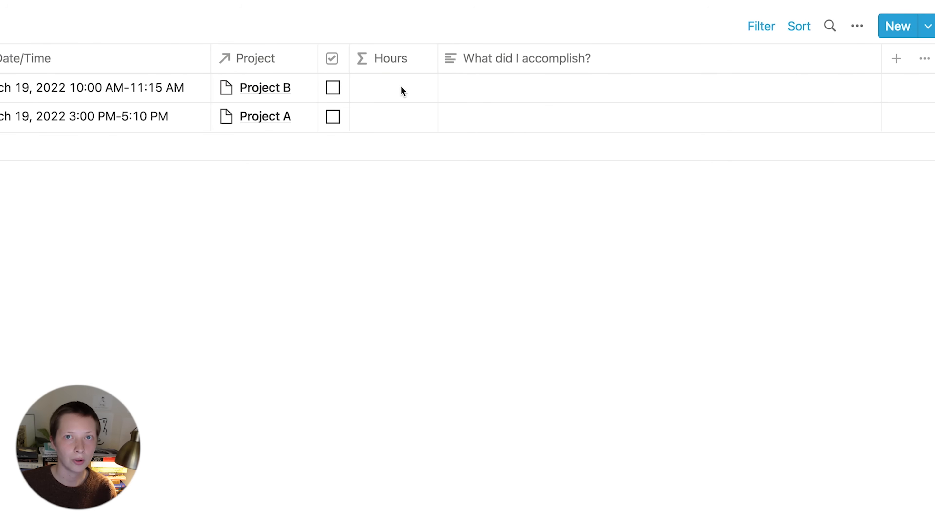
Start the Hours formula with dateBetween, using end(prop("Date/Time")) as its first argument
click(401, 87)
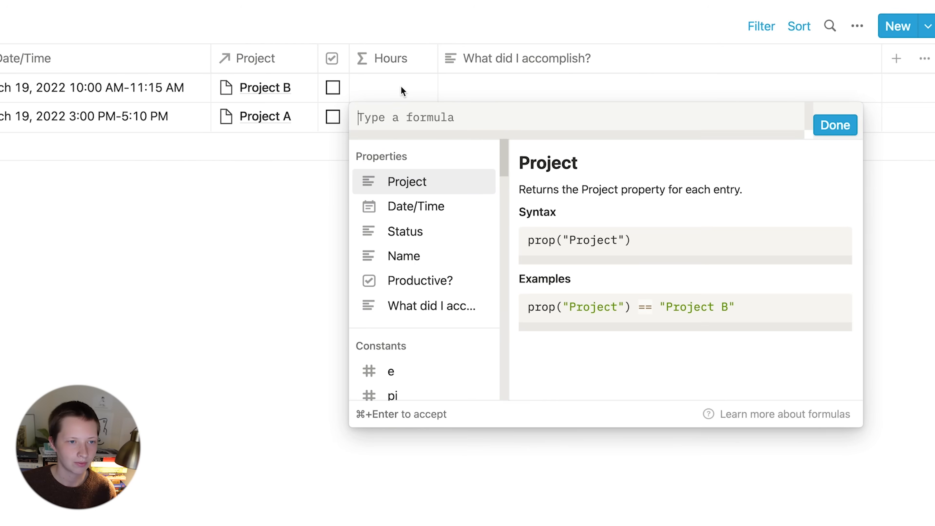
text(dateB)
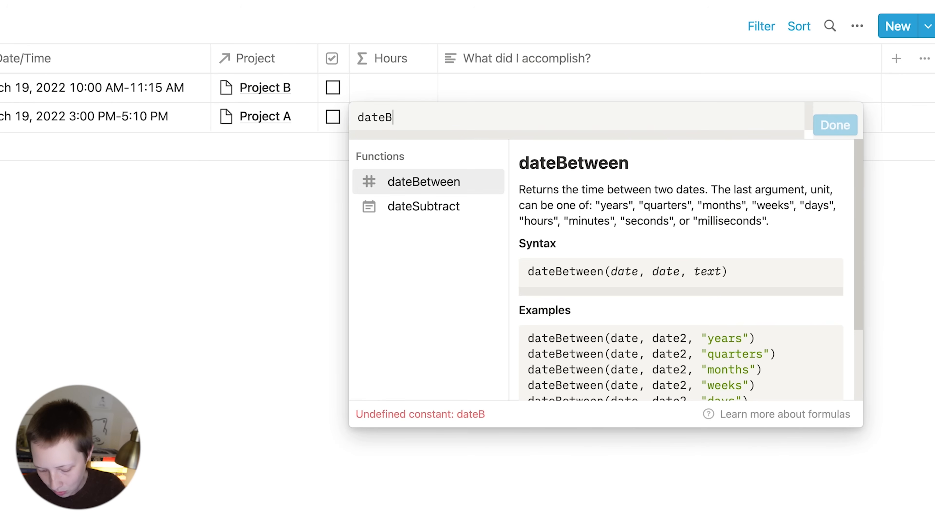
text(etween())
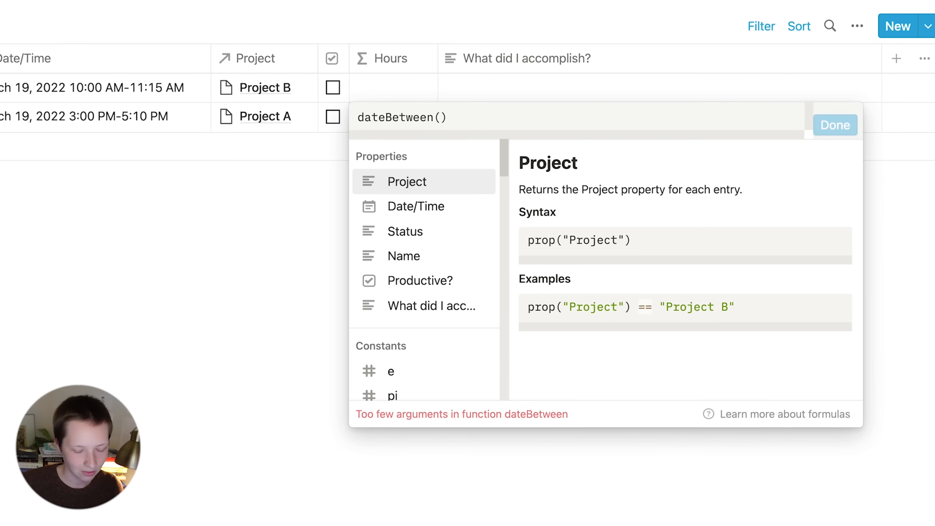
text(end)
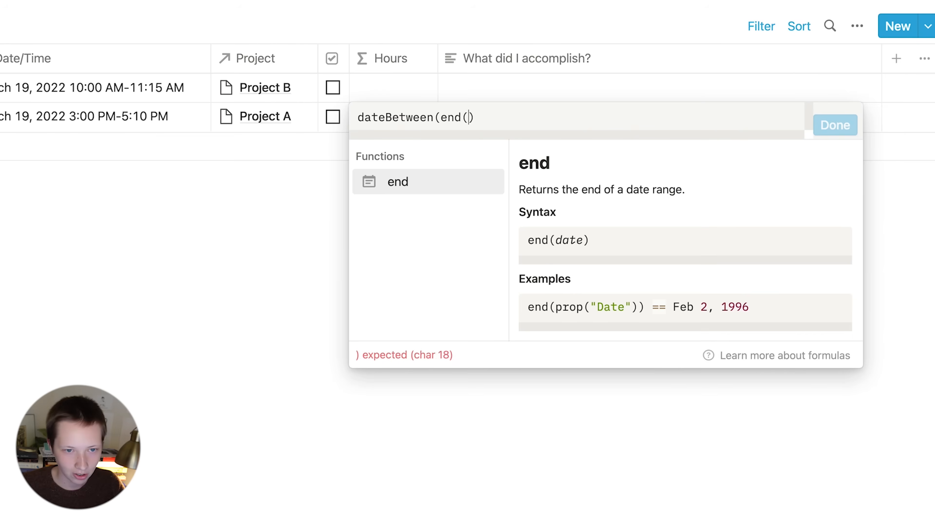
text(()
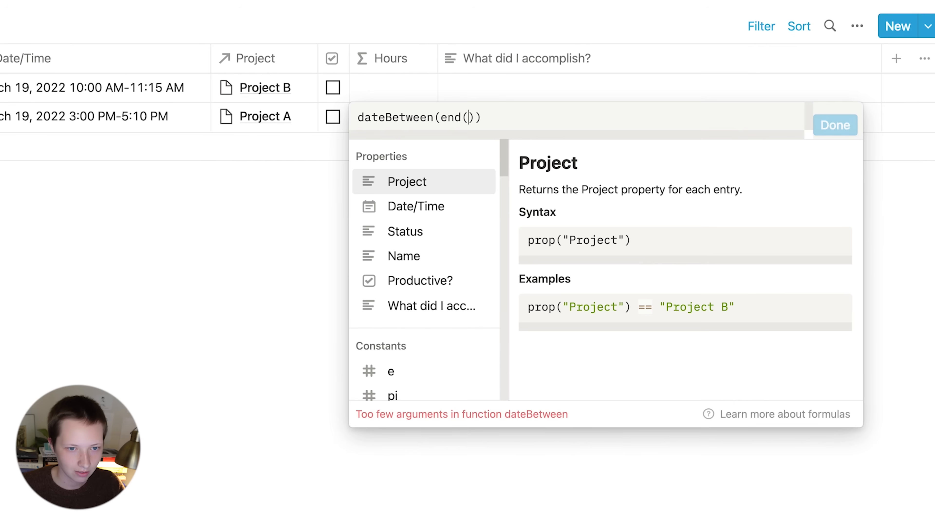
click(456, 218)
key(Right)
text(, )
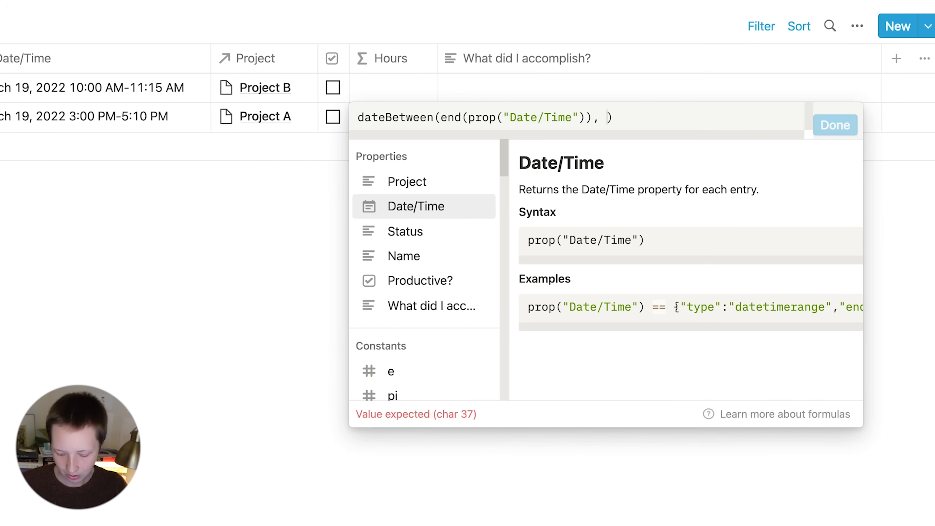
Complete dateBetween with start(prop("Date/Time")) and the unit "minutes", and divide the result by 60
text(start()
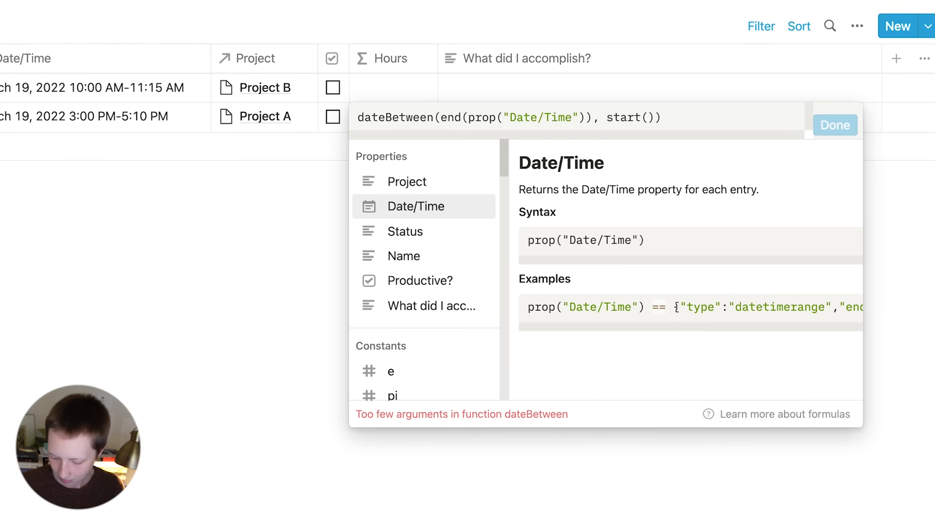
click(415, 206)
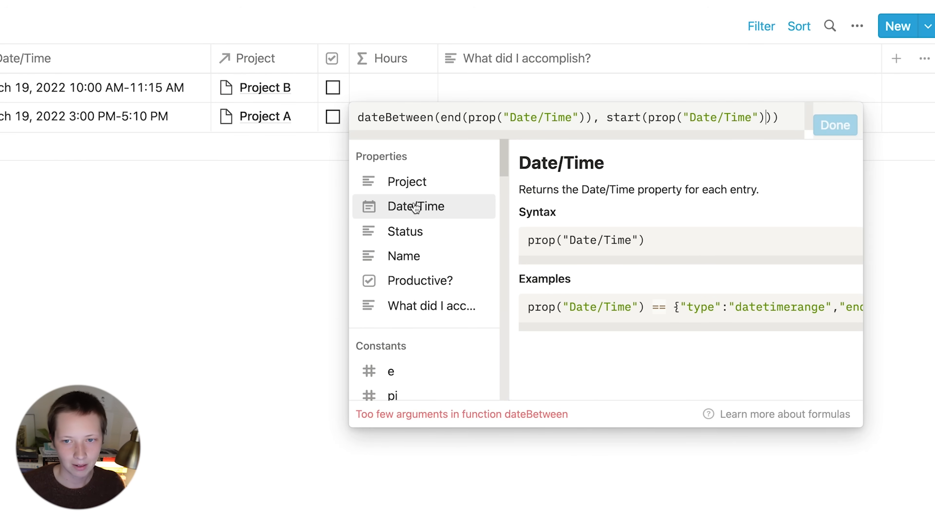
key(Right)
text(, ")
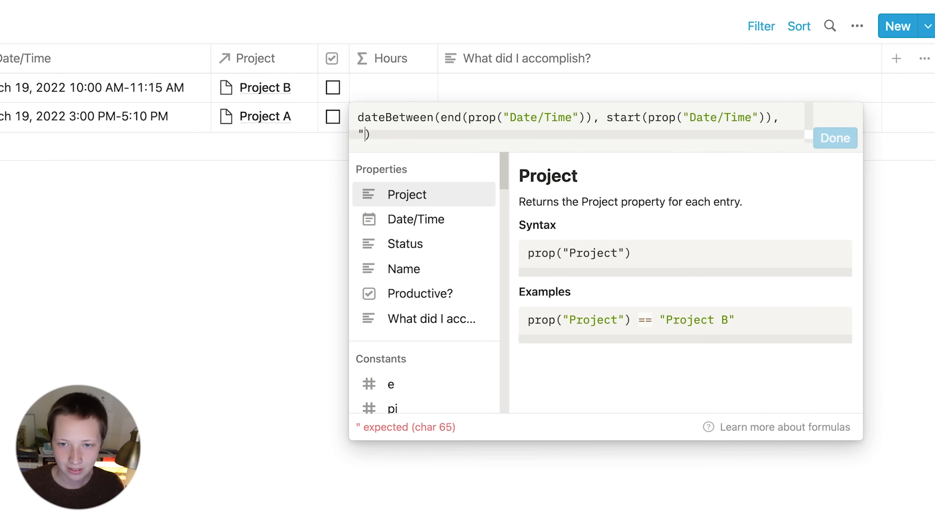
text(")
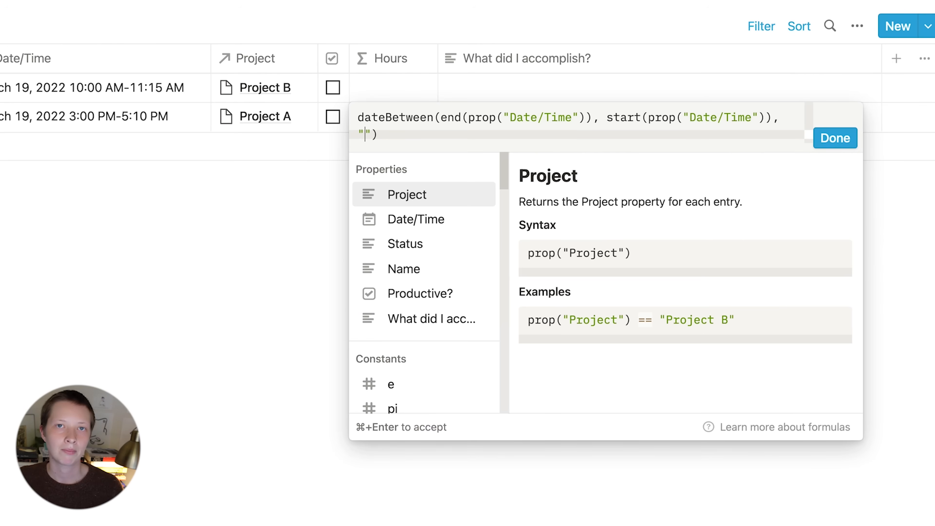
text(minutes)
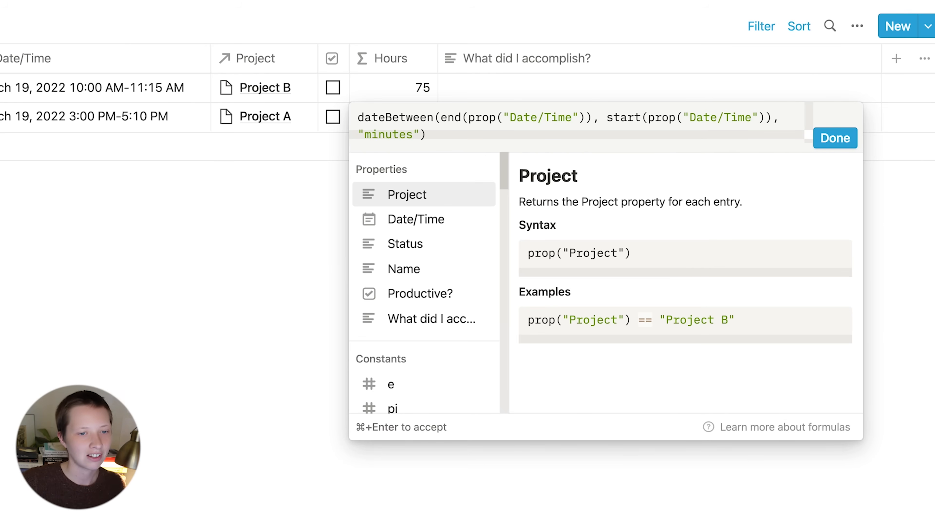
key(Right)
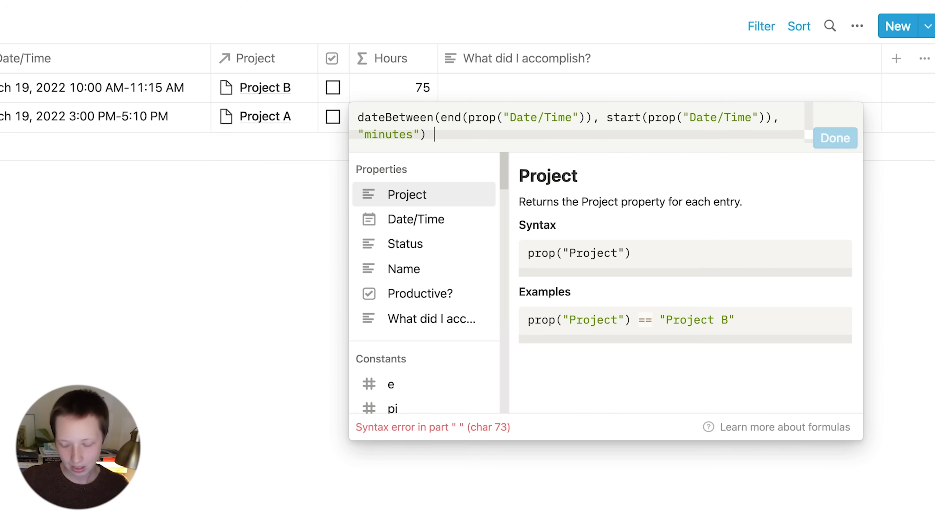
text(/ 60)
Wrap the whole Hours expression in a floor() function
click(357, 120)
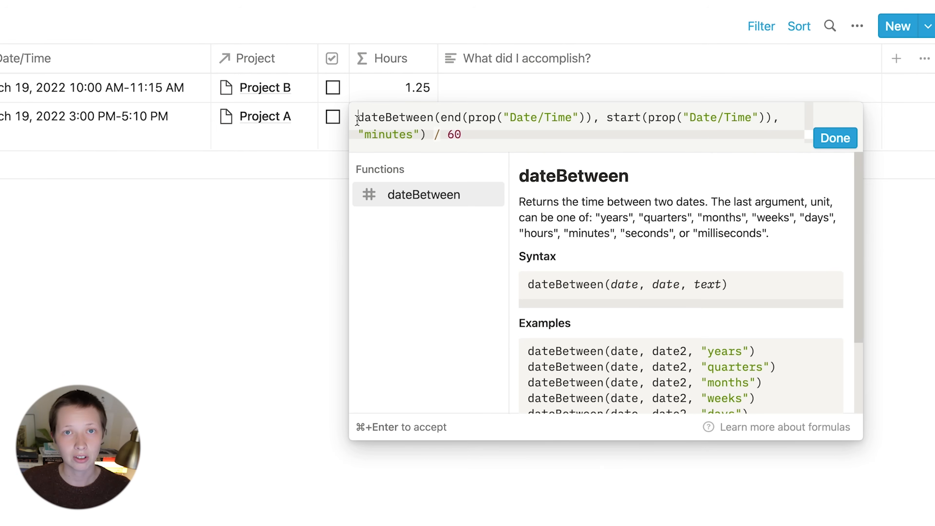
text(floor()
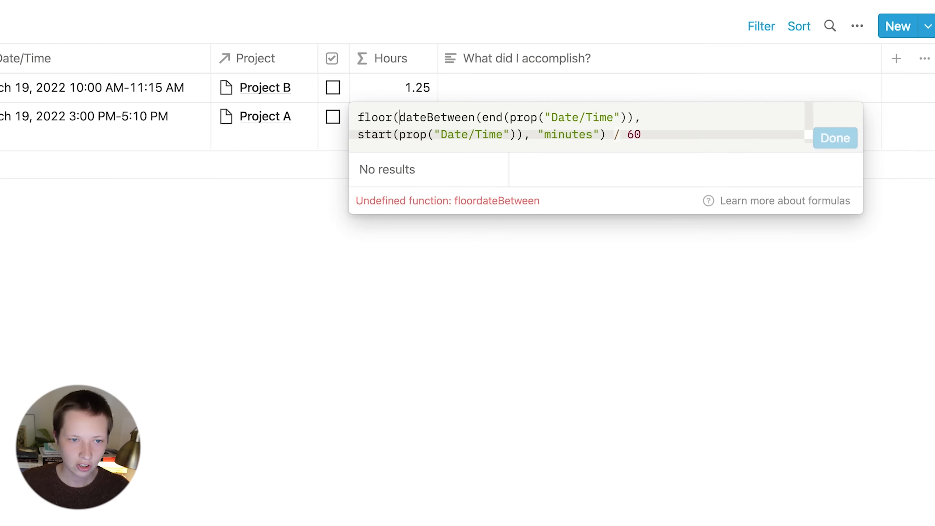
click(717, 138)
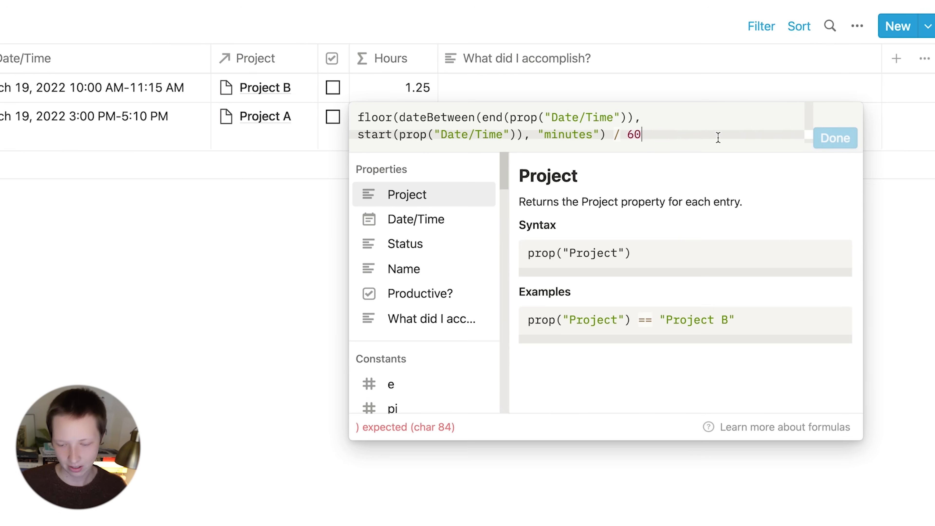
text())
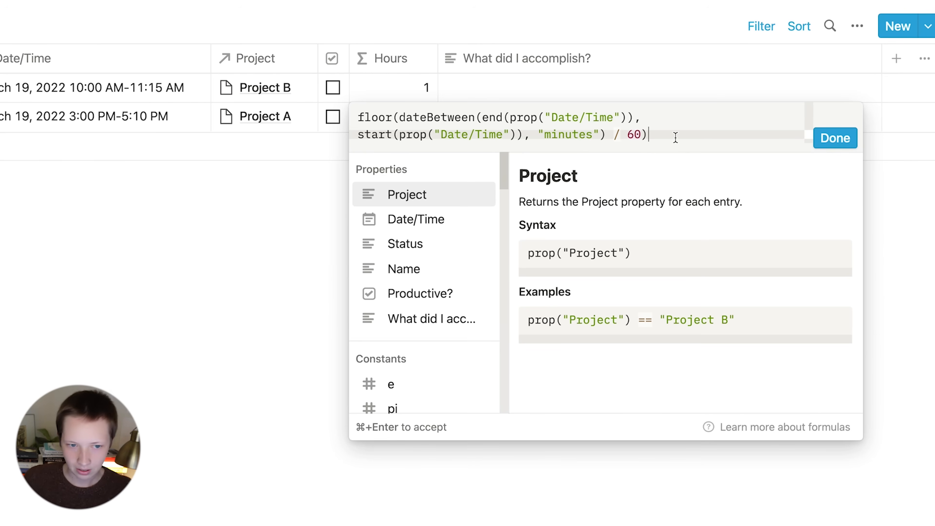
Multiply the value inside floor by 100, divide the floor result by 100, and save the Hours formula
click(396, 117)
text(100 *)
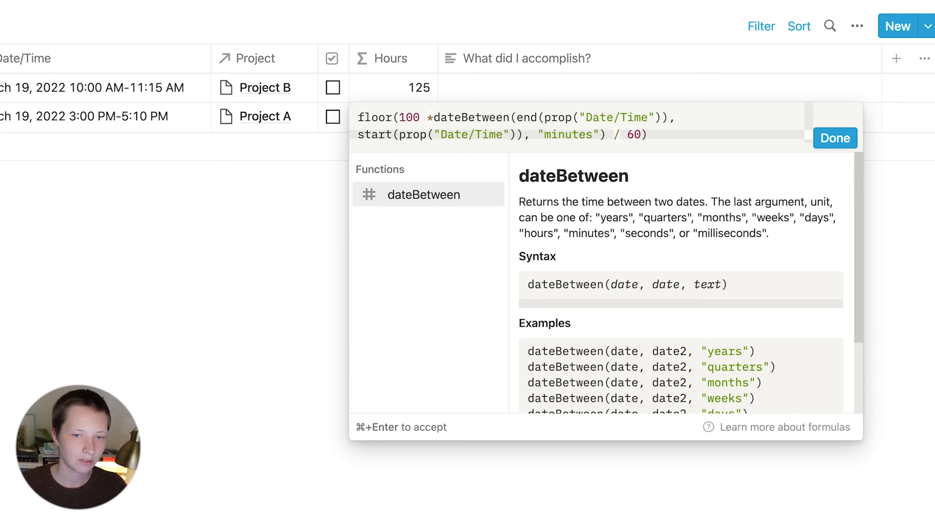
click(662, 140)
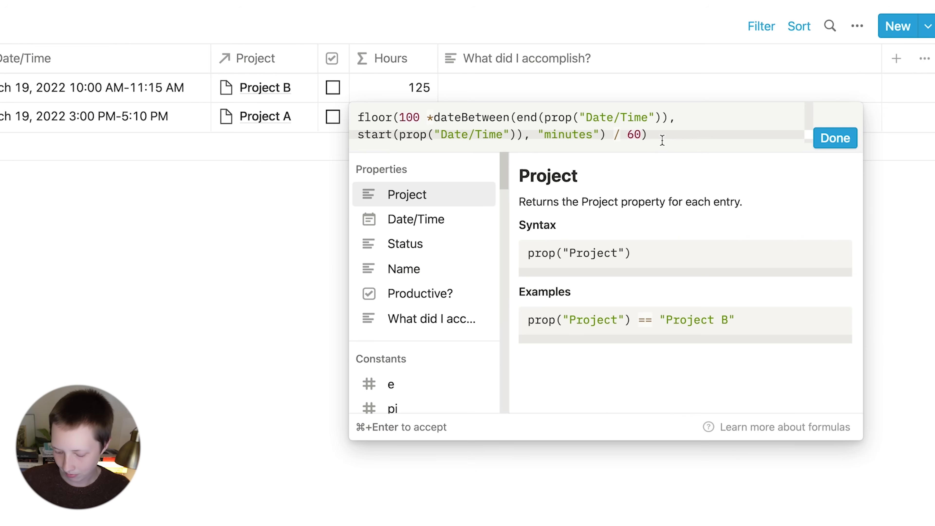
text(/ 100)
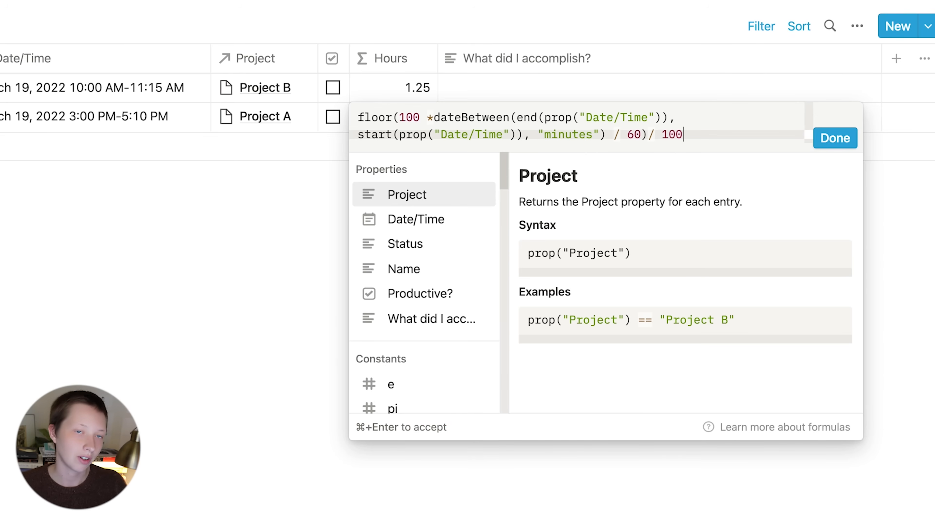
click(357, 117)
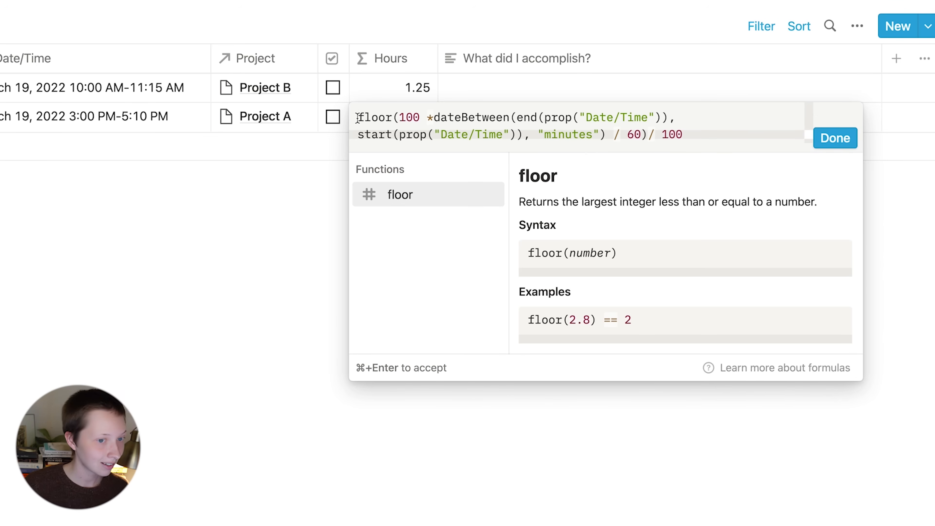
click(826, 138)
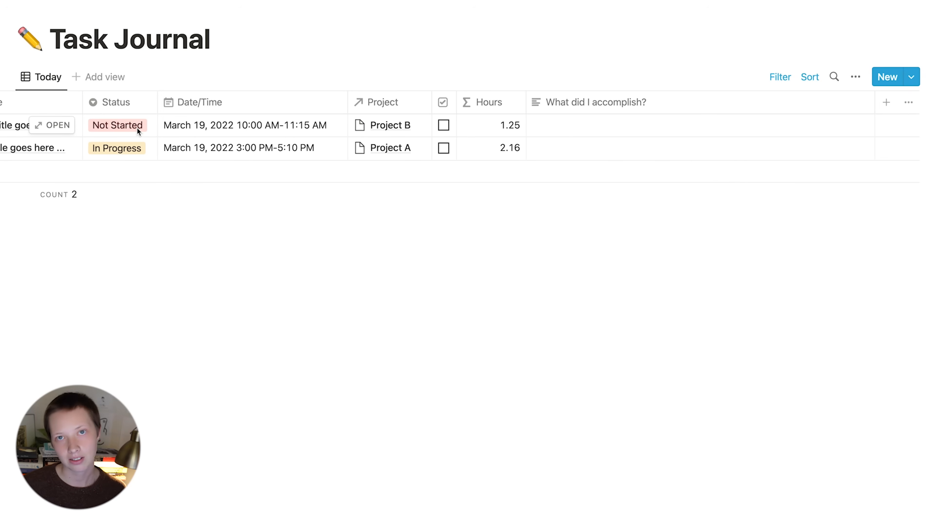
Set the status of the Project B task to Completed
click(145, 127)
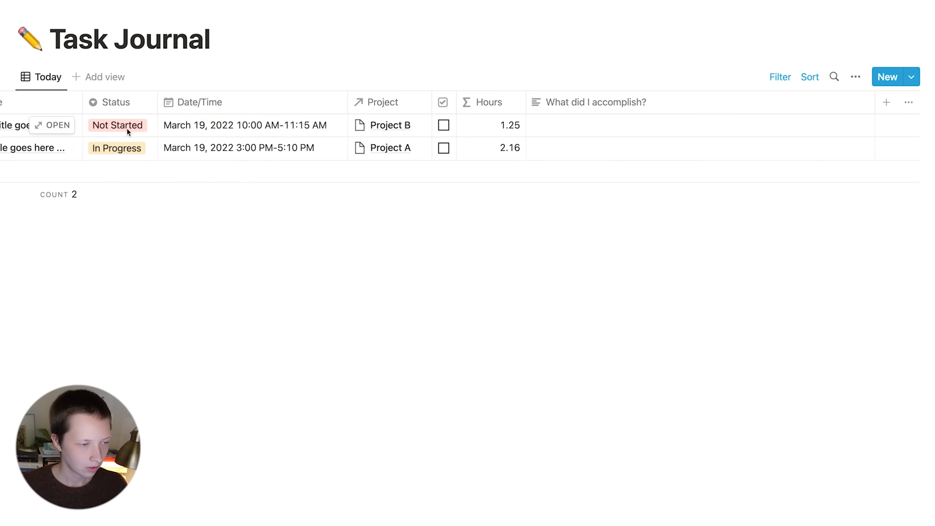
click(127, 125)
click(152, 207)
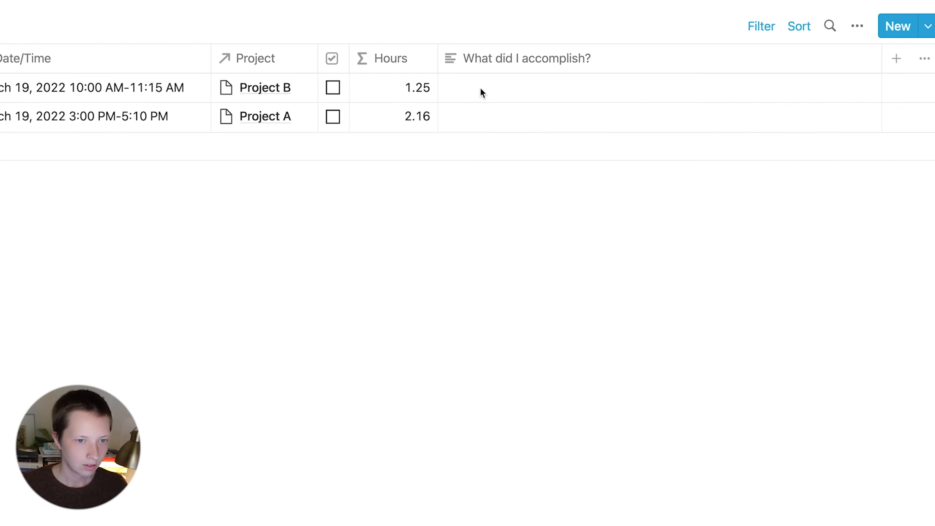
Put the existing Hours calculation inside an if() function with the condition prop("Status") == "Completed"
click(508, 125)
click(360, 118)
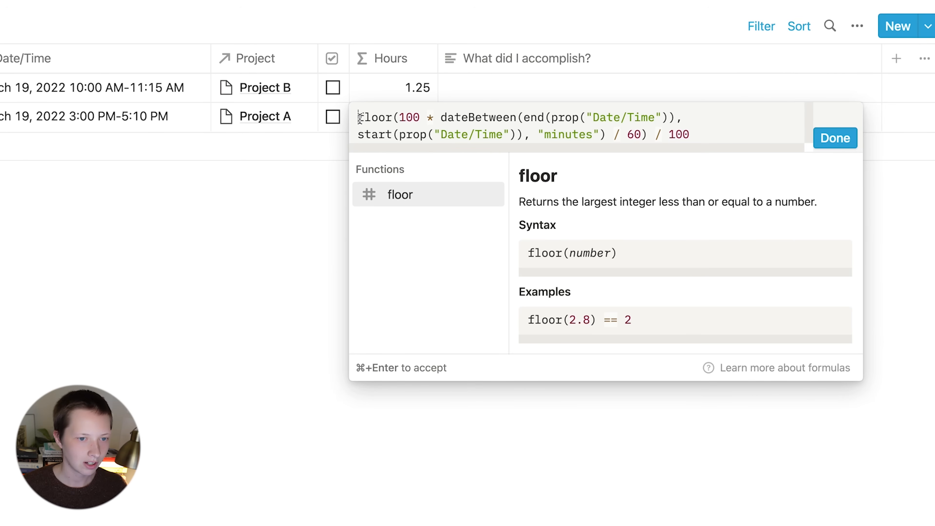
text(if()
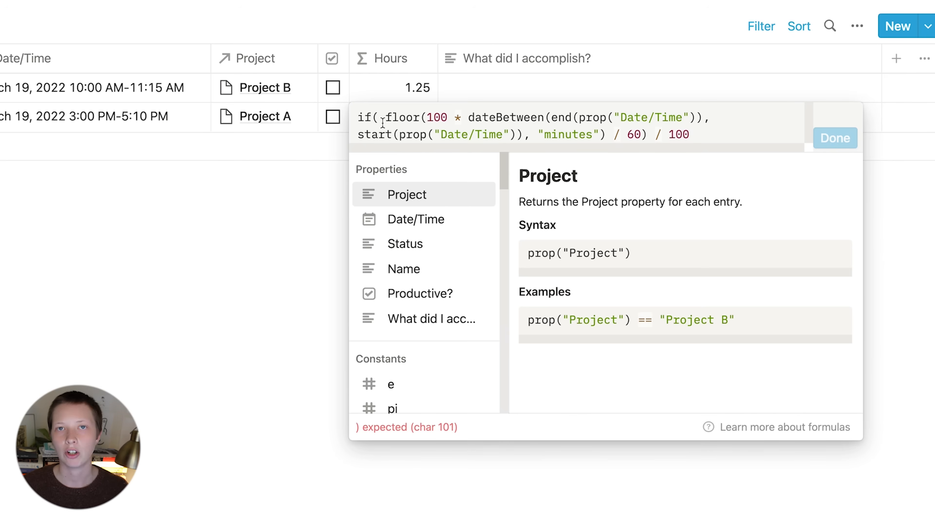
click(455, 249)
text(== ")
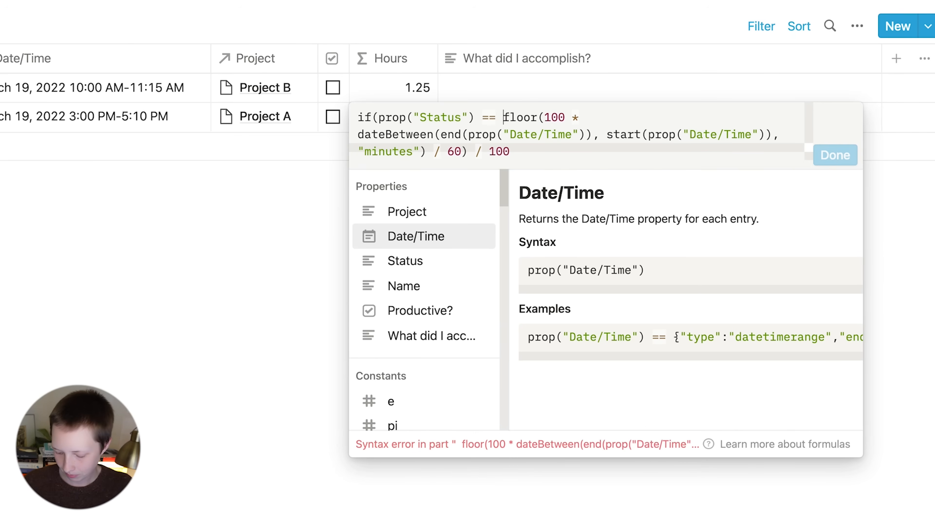
text(Completed")
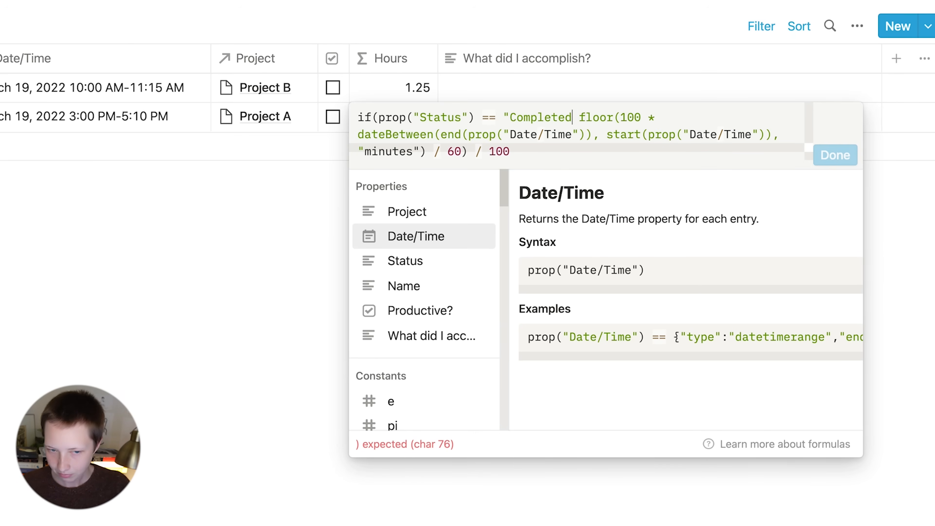
text(,)
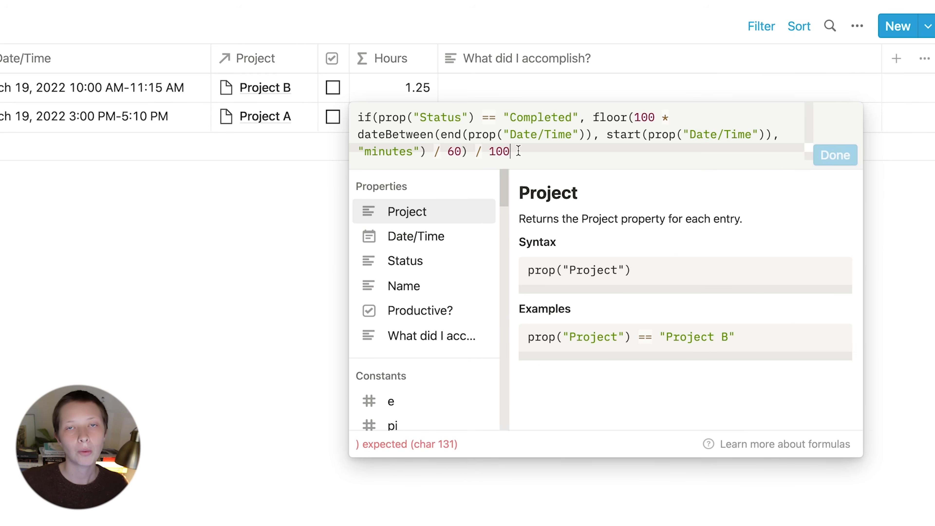
Finish the if() function with 0 as its else value and save the Hours formula
text(, )
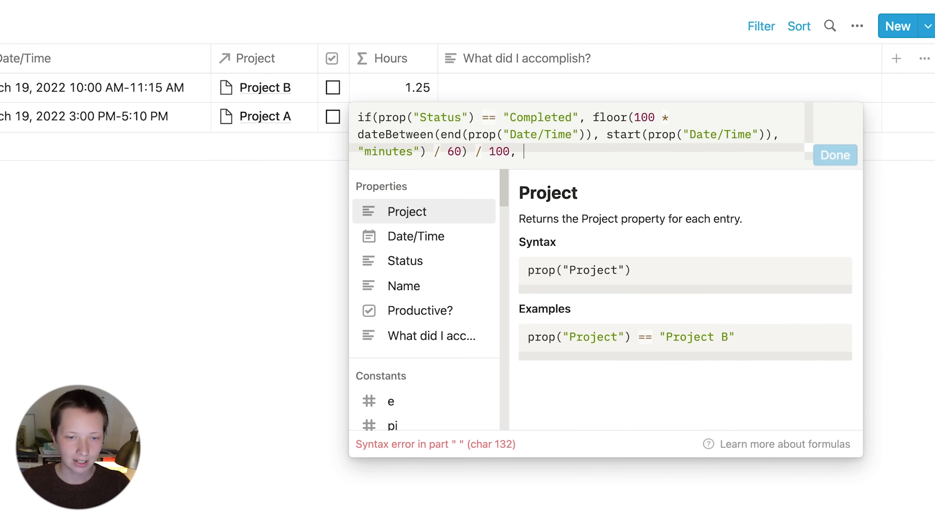
text(0)
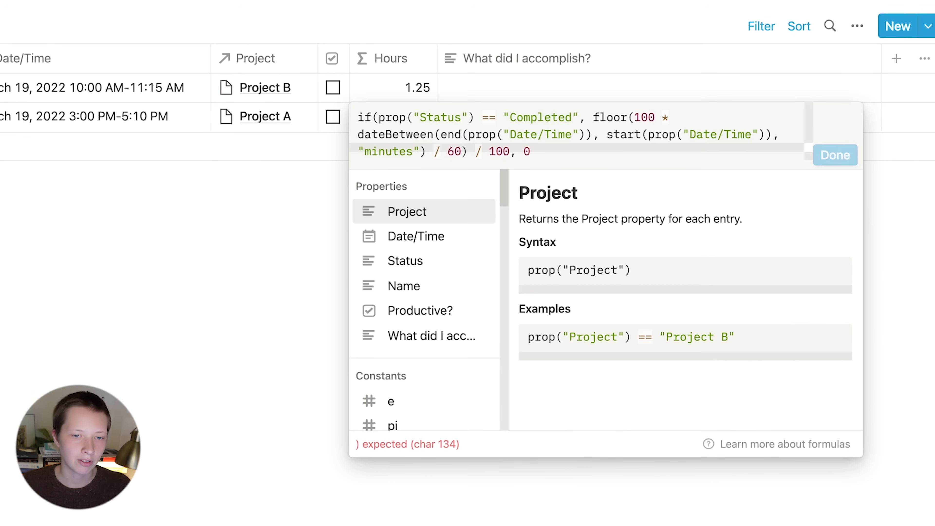
text())
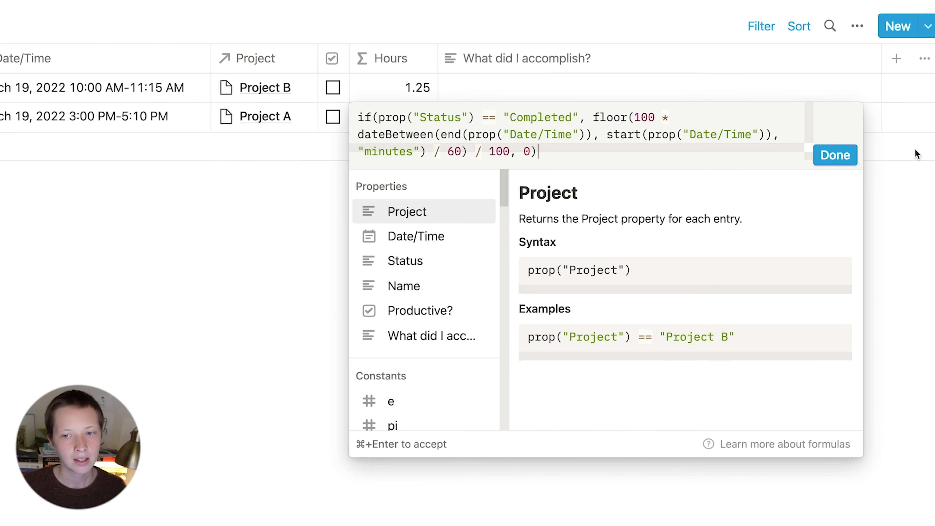
click(835, 155)
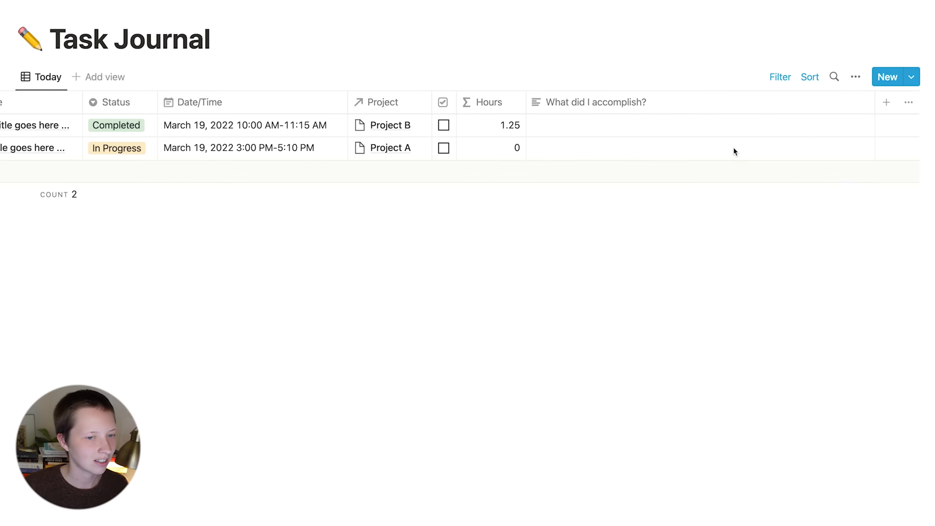
Test the Hours formula by setting the Project A task's status to Completed, and undo that status change
click(144, 148)
click(171, 231)
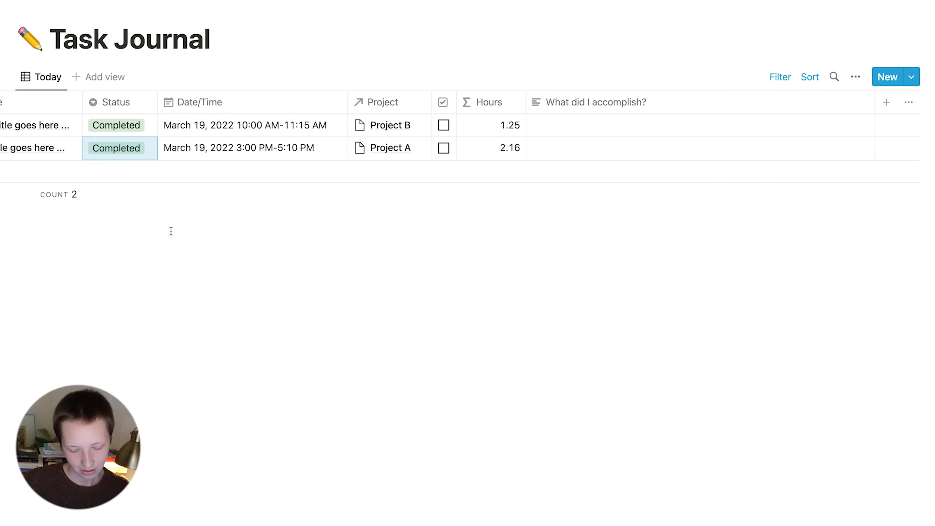
key(super+z)
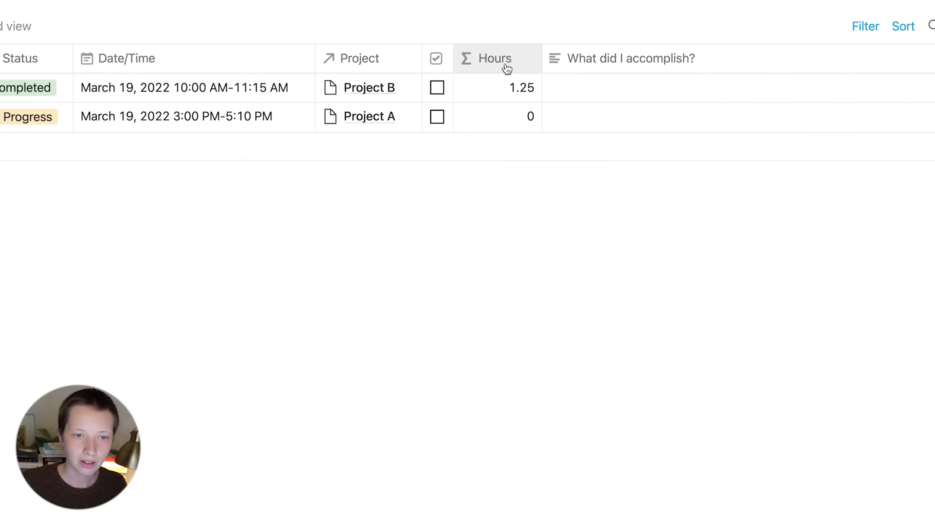
Hide the Hours property in the Today view
click(507, 69)
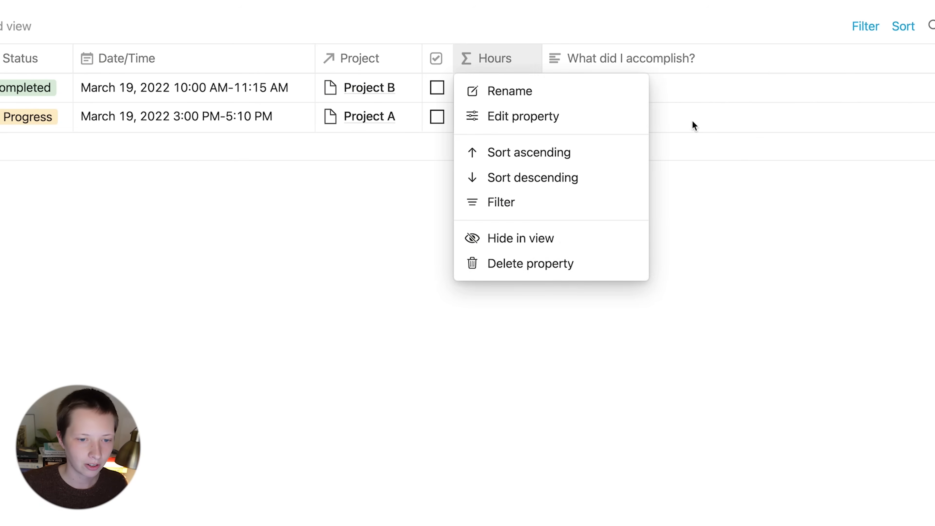
click(543, 246)
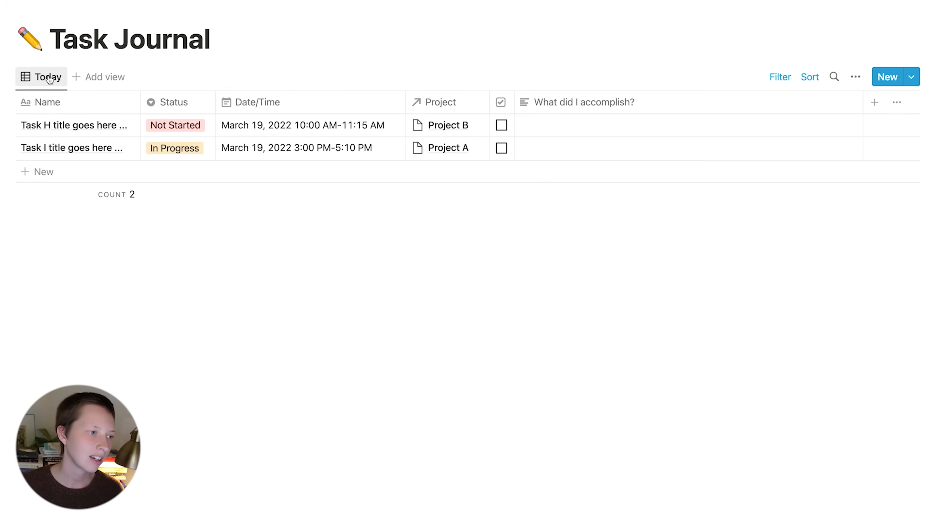
Duplicate the Today view and name the copy Tomorrow
click(56, 29)
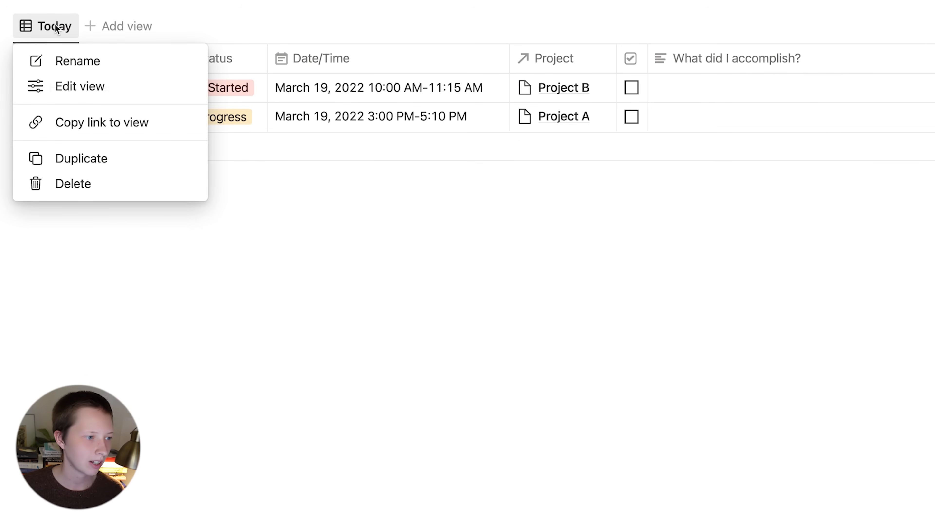
click(78, 159)
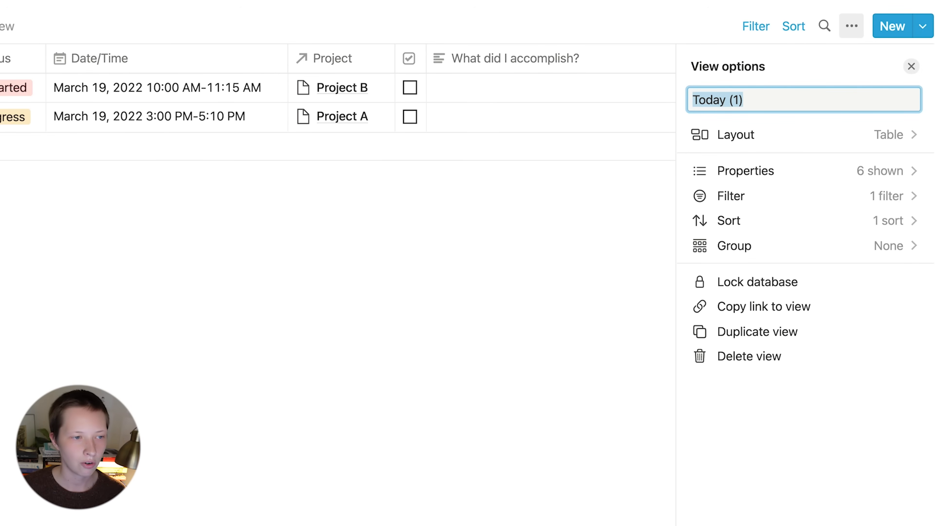
text(Tomorrow)
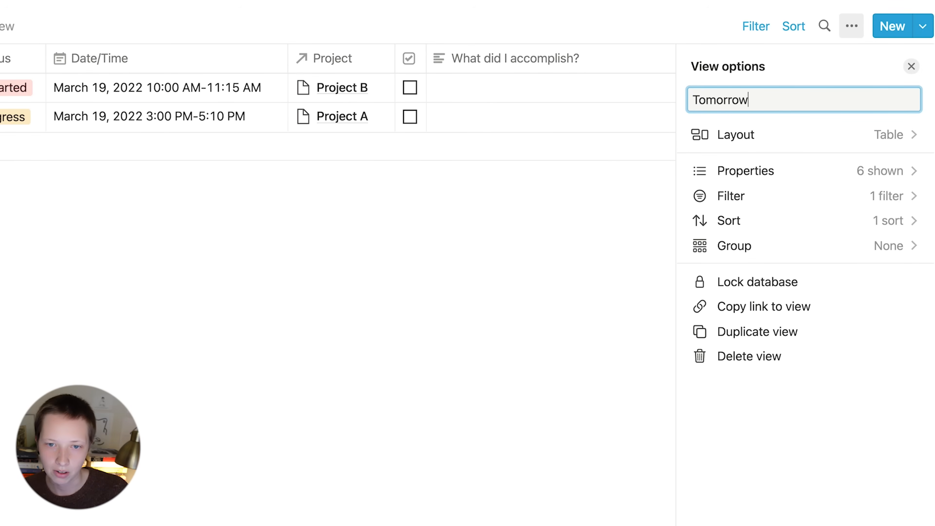
click(568, 316)
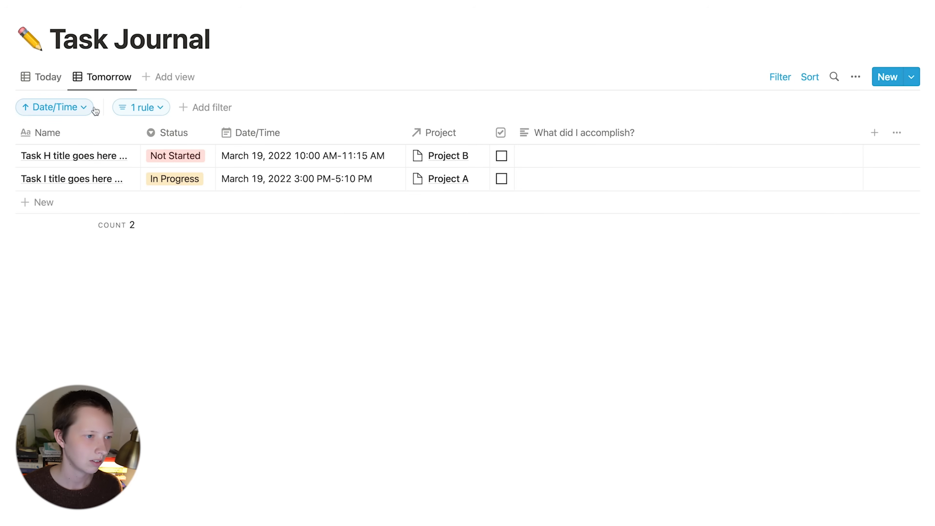
Change the Tomorrow view's filter rule so that Date/Time is Tomorrow
click(157, 109)
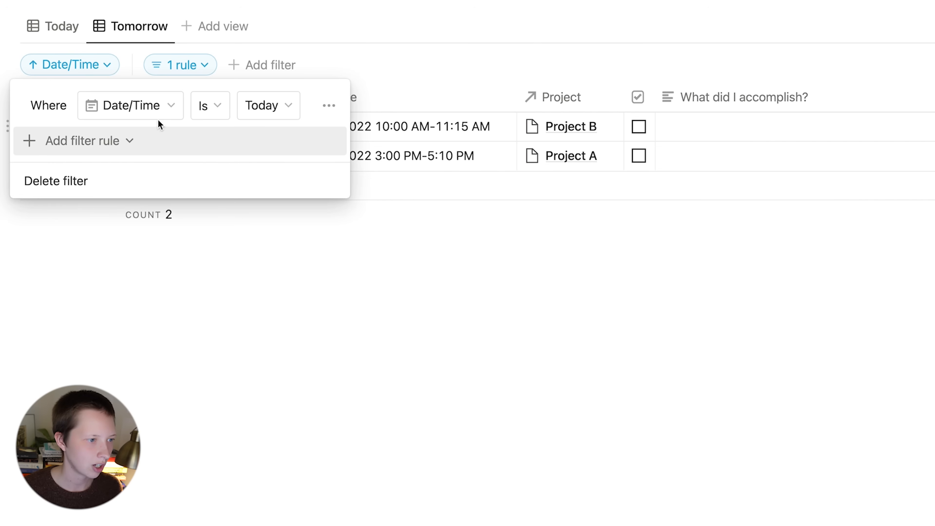
click(265, 106)
click(269, 162)
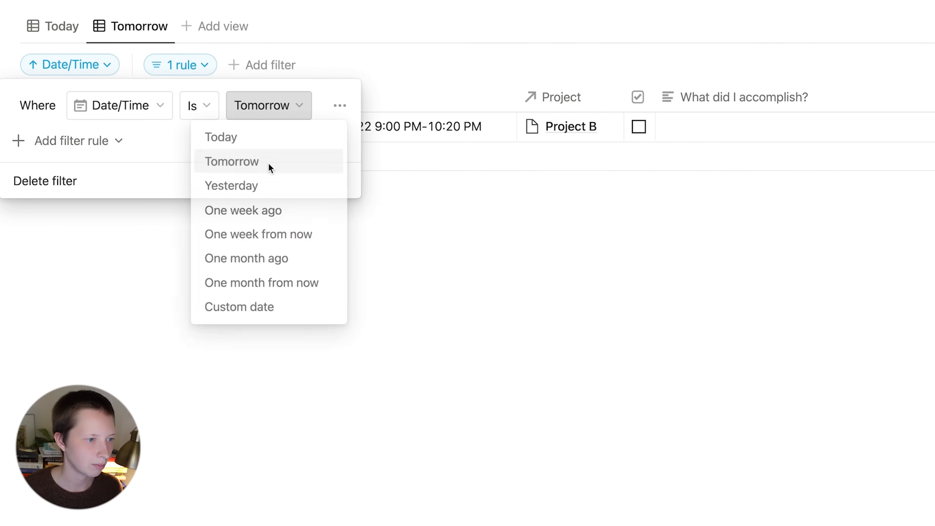
click(486, 327)
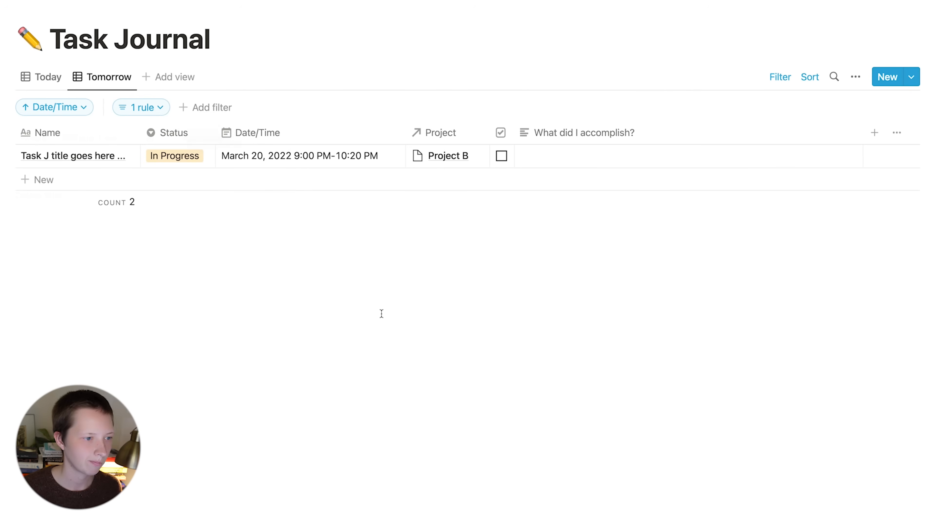
Add a board view grouped by Status to the Task Journal, with empty groups hidden and colored columns
click(171, 77)
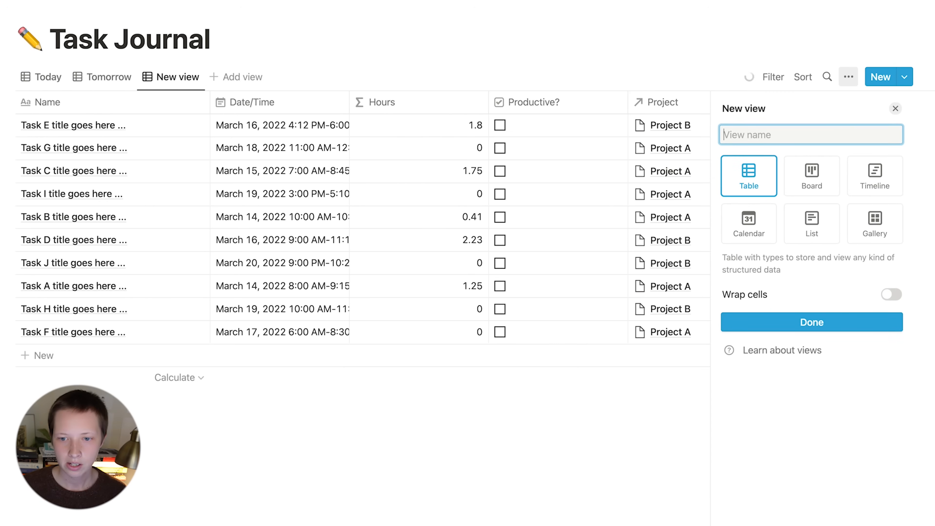
click(807, 186)
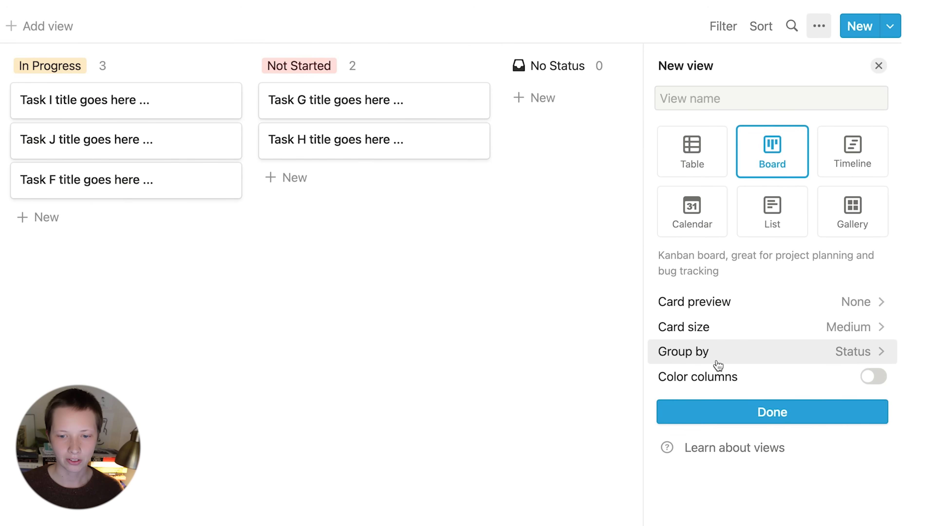
click(892, 357)
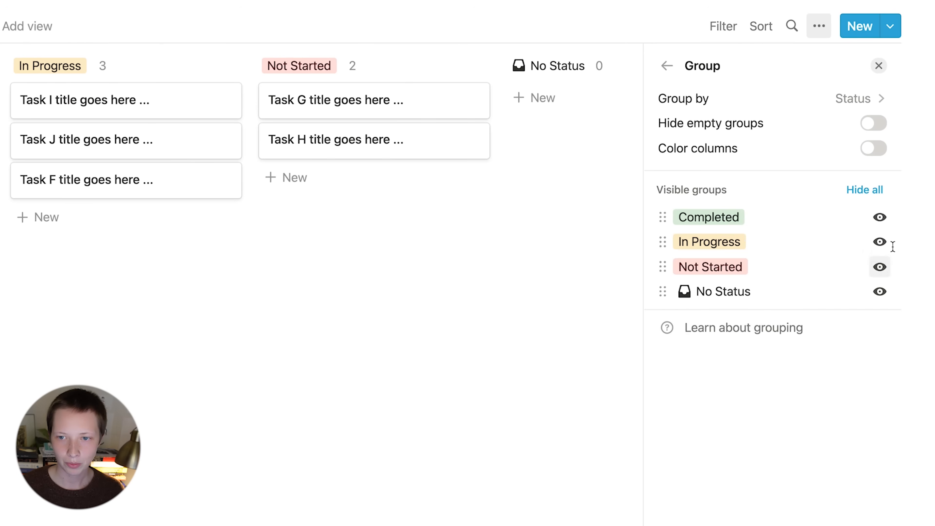
click(805, 107)
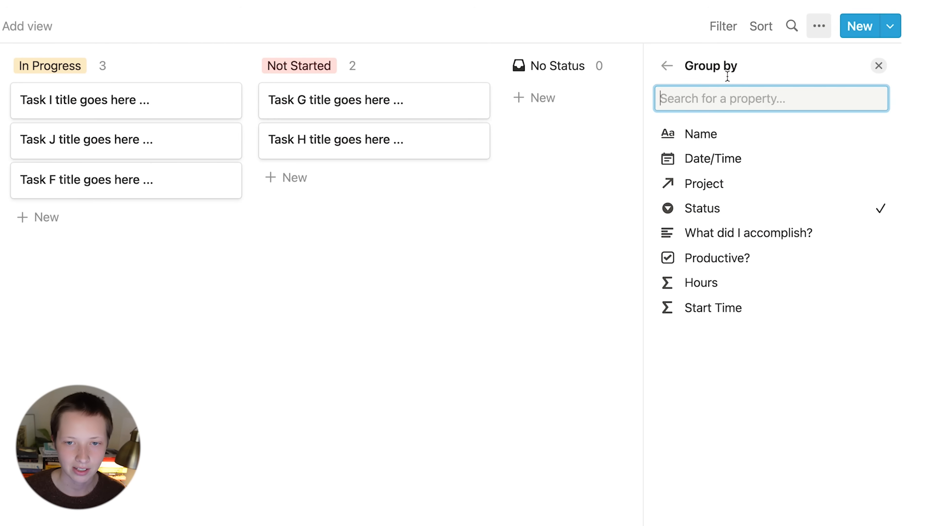
click(667, 70)
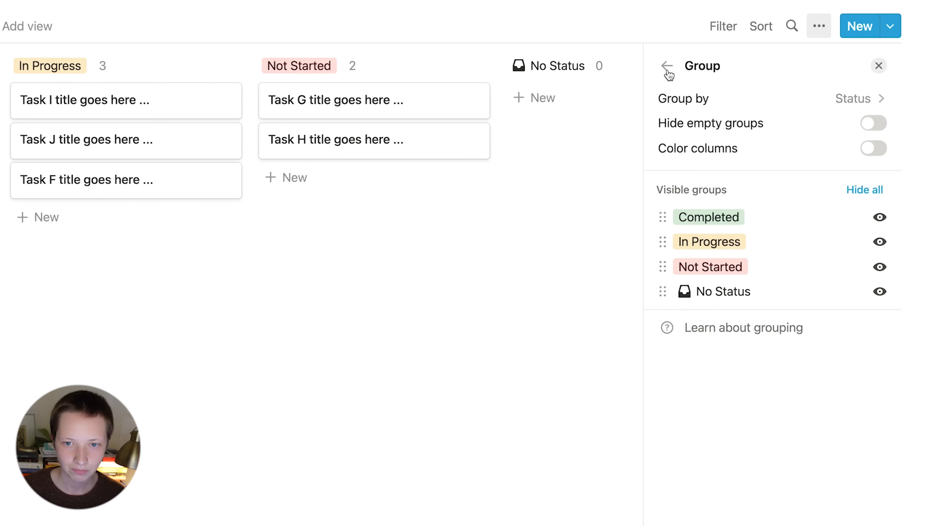
click(879, 125)
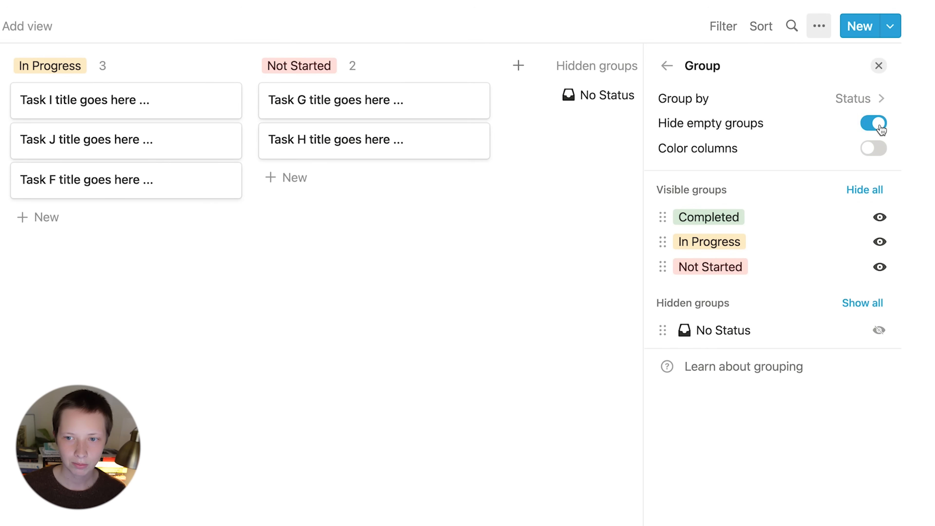
click(871, 151)
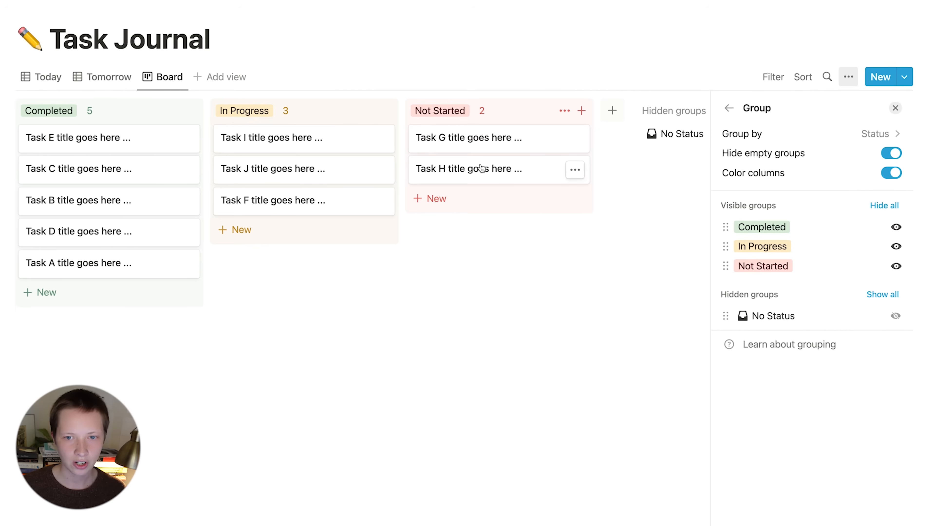
Reorder the board columns to Not Started, In Progress, Completed
drag(39, 116, 469, 110)
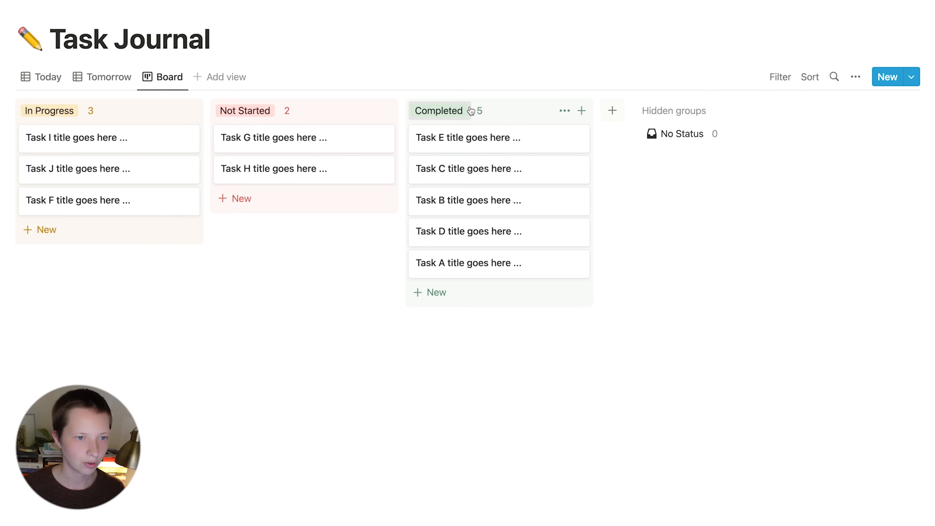
drag(272, 110, 22, 110)
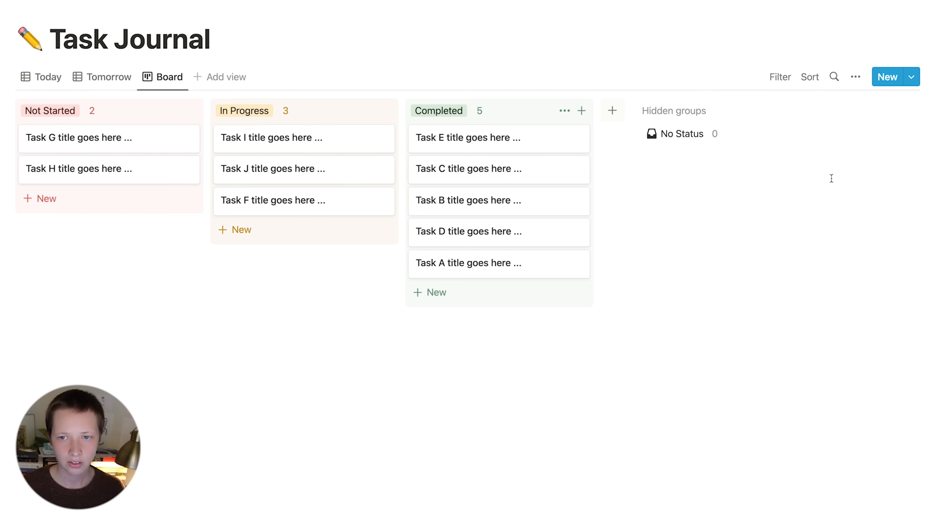
Show the Date/Time and Project properties on the board cards
click(855, 76)
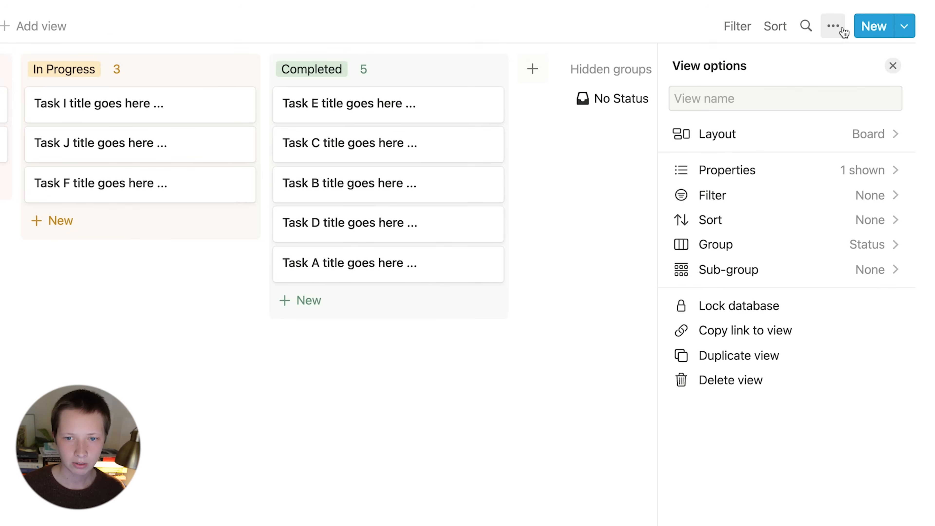
click(849, 180)
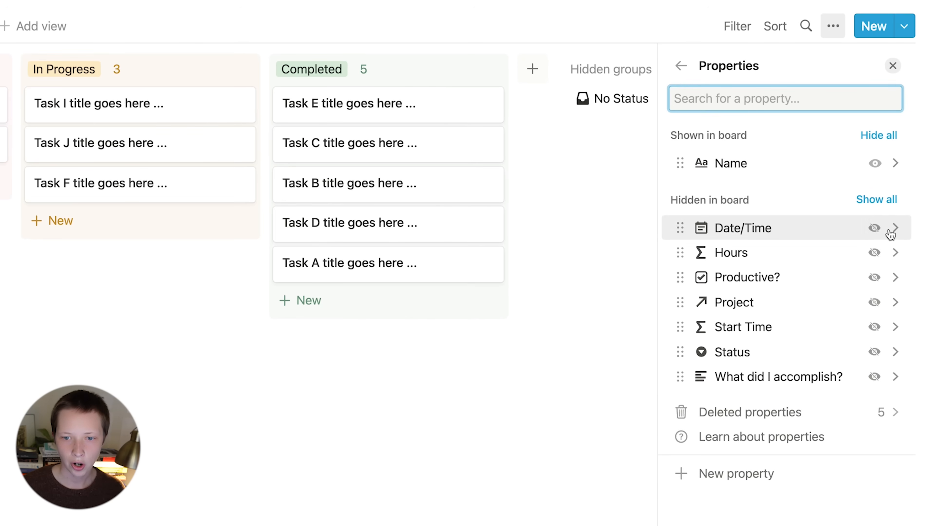
click(874, 228)
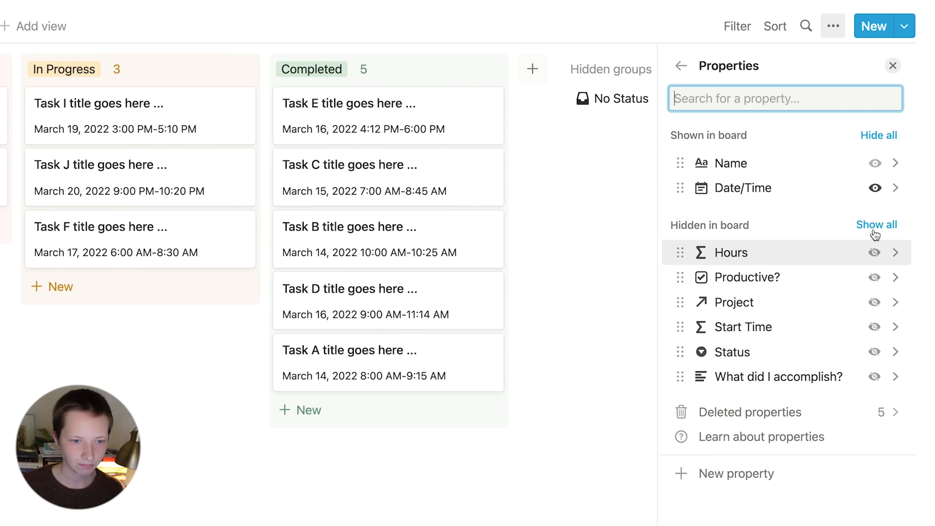
click(874, 302)
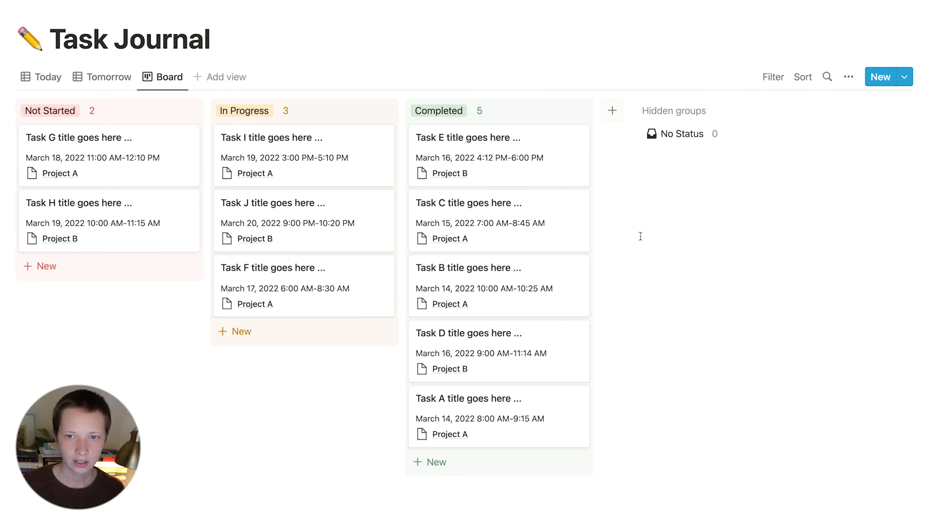
Sort the board by Date/Time in ascending order
click(803, 77)
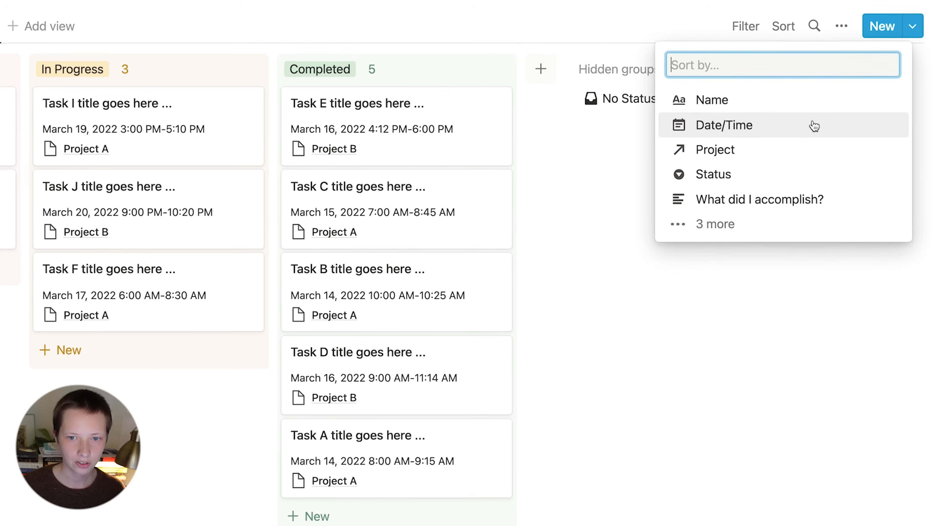
click(758, 127)
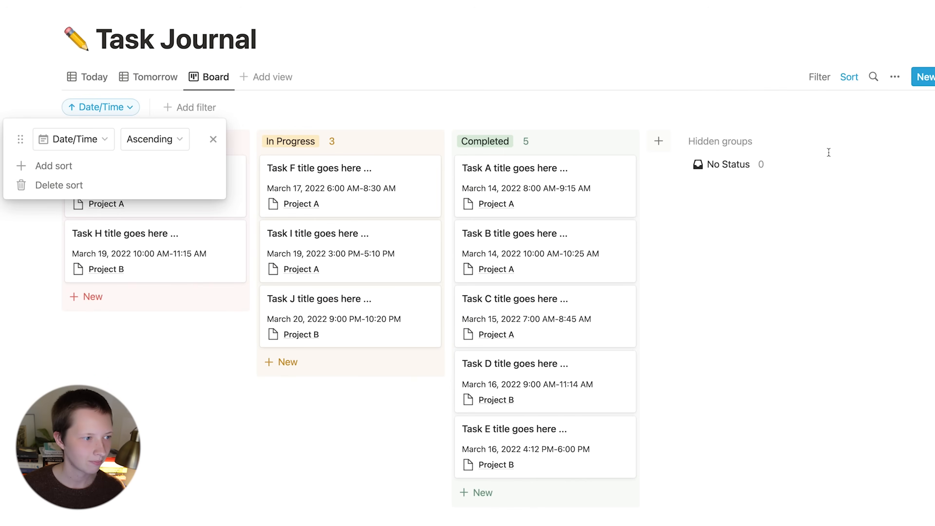
click(449, 52)
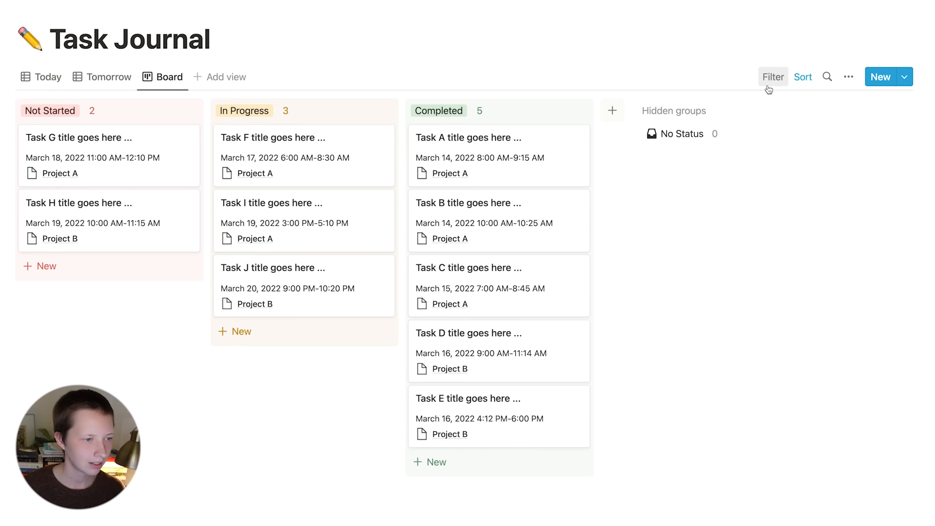
Rename the board view as Status
click(206, 76)
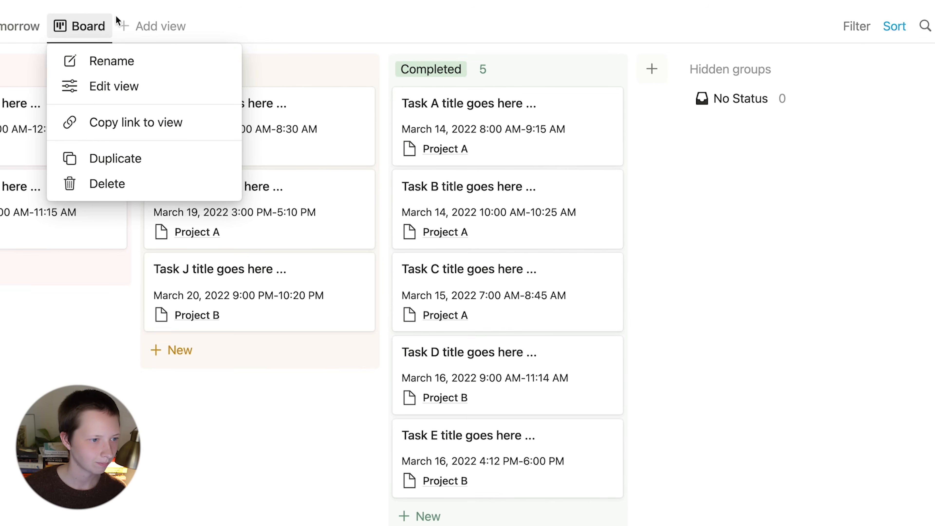
click(131, 61)
text(Status)
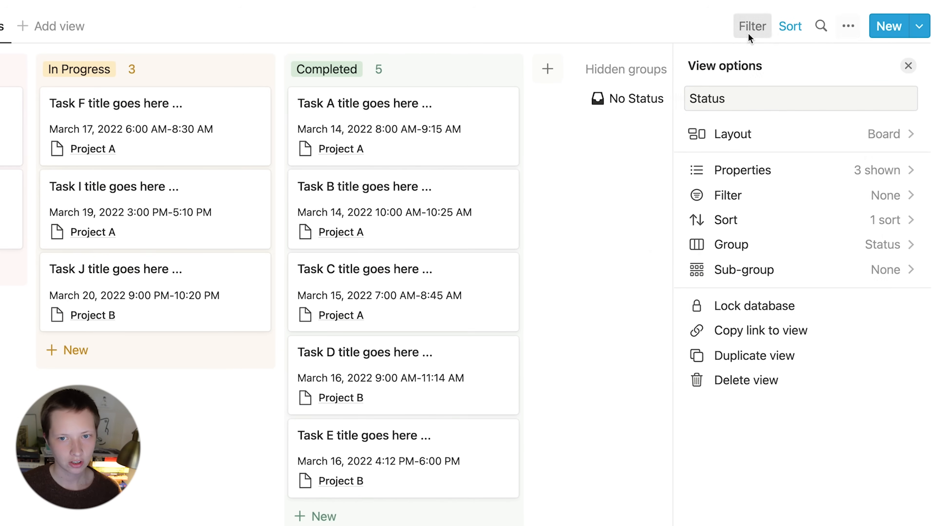
Add an advanced filter to the Status board with the rule Status is Not Started
click(748, 33)
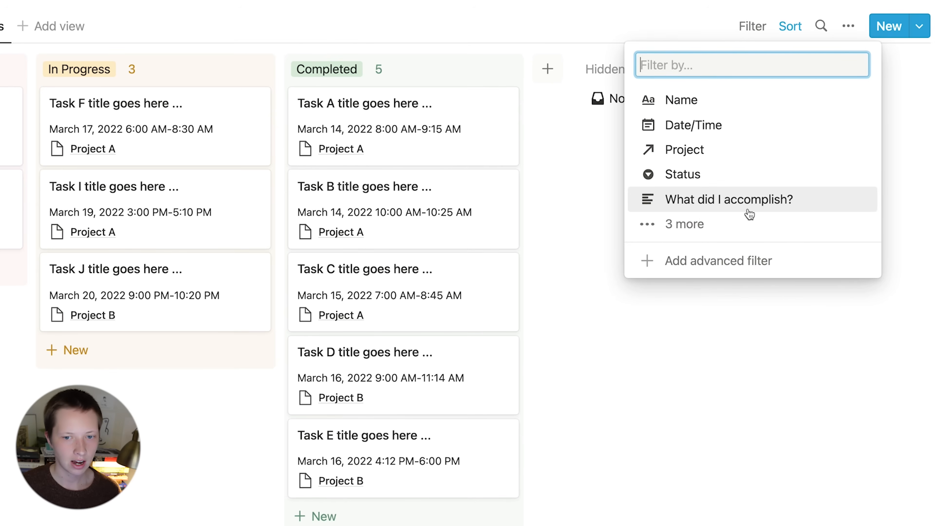
click(689, 177)
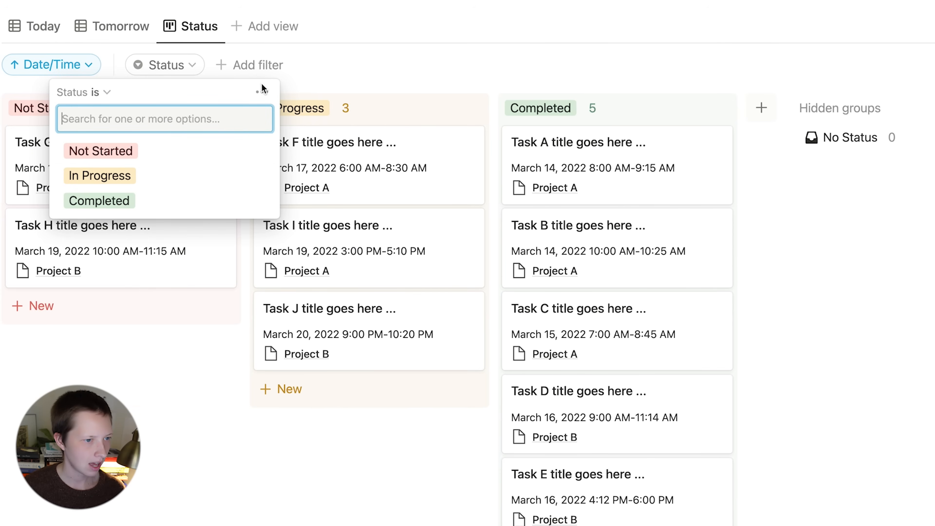
click(261, 92)
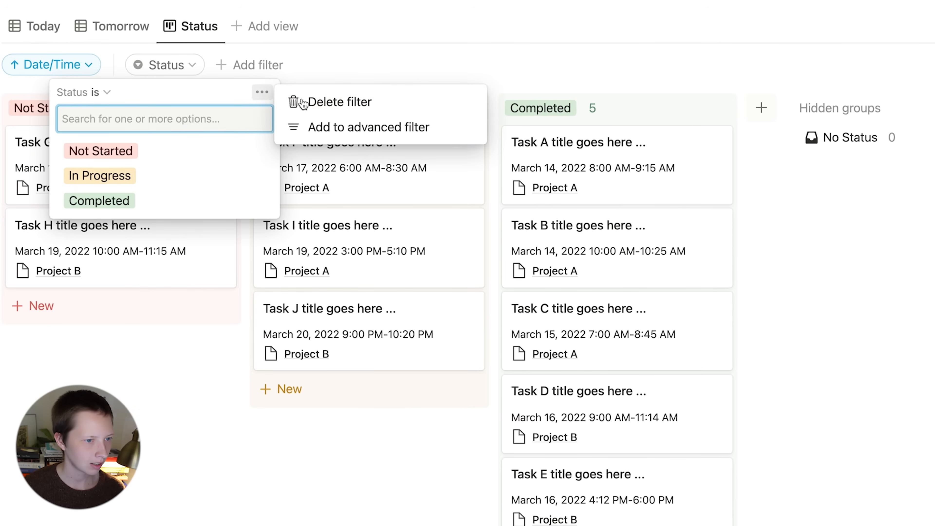
click(327, 129)
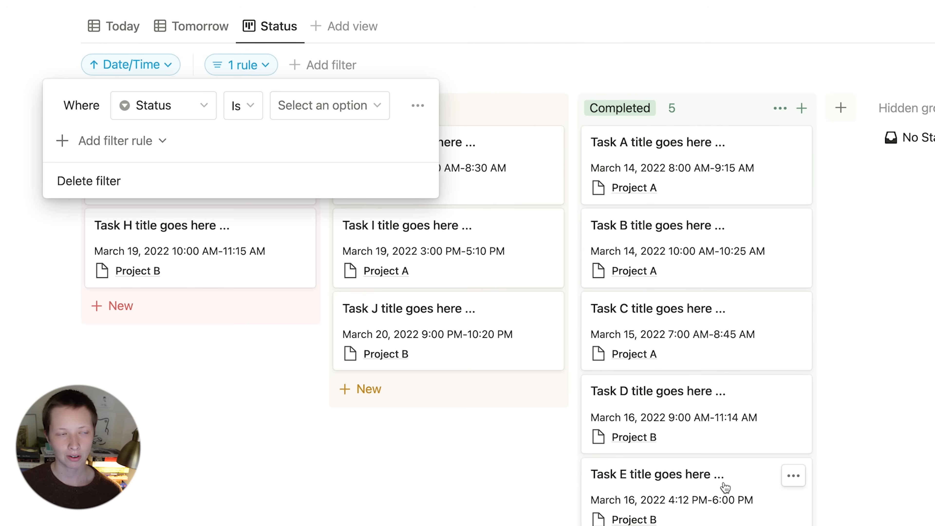
click(324, 105)
click(339, 184)
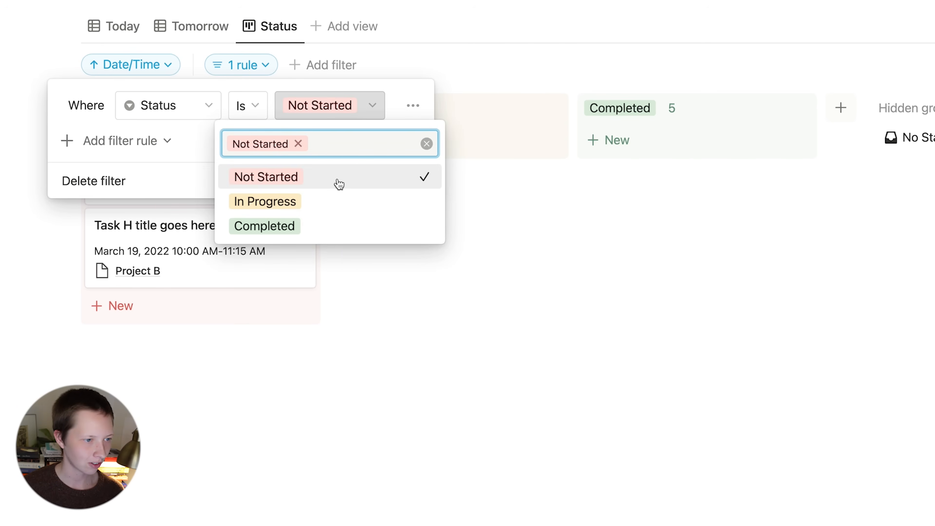
click(402, 93)
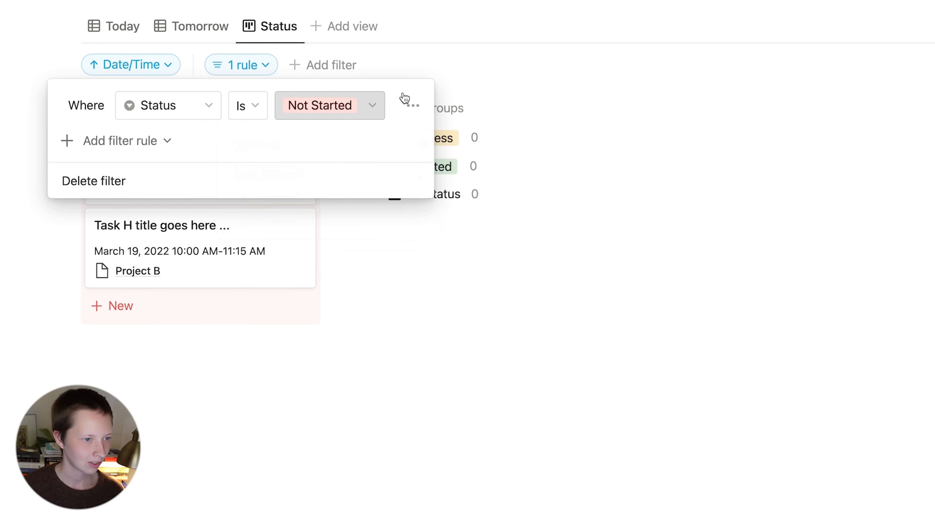
Turn the Not Started rule into a filter group and add an Or rule where Status is In Progress
click(413, 107)
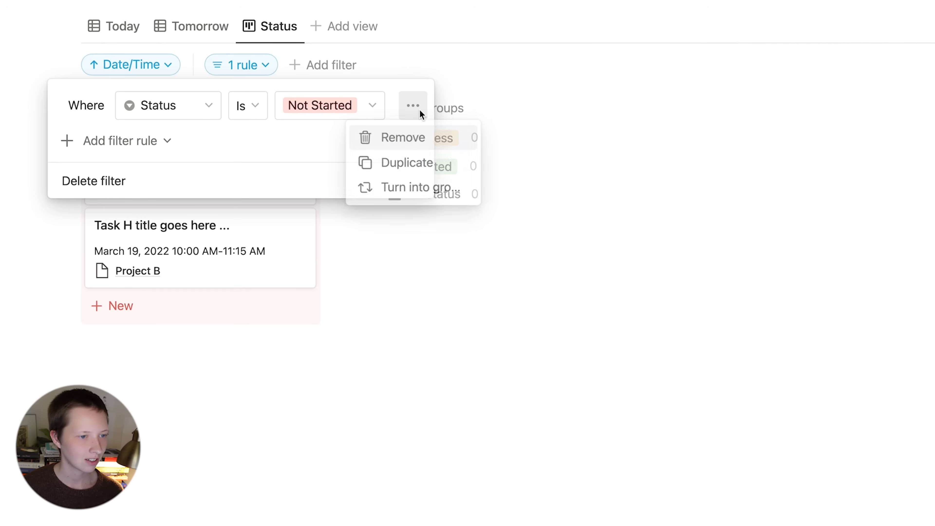
click(414, 190)
click(147, 149)
click(152, 180)
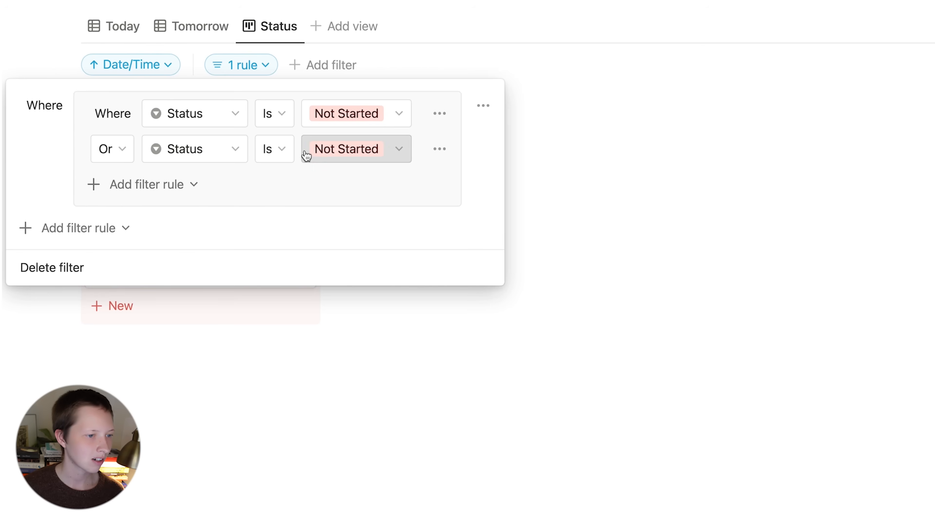
click(313, 150)
click(324, 187)
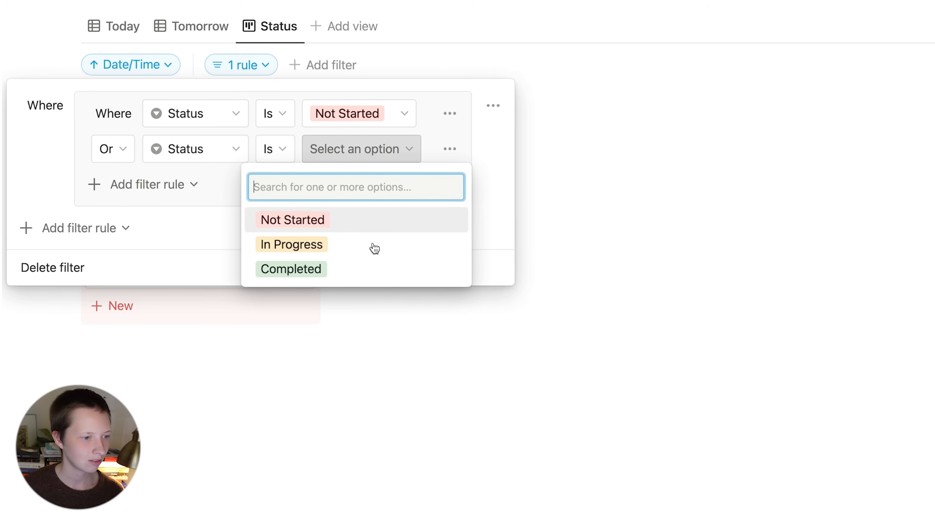
click(335, 248)
Add a second filter group where Status is Completed and join it to the first group with Or
click(85, 238)
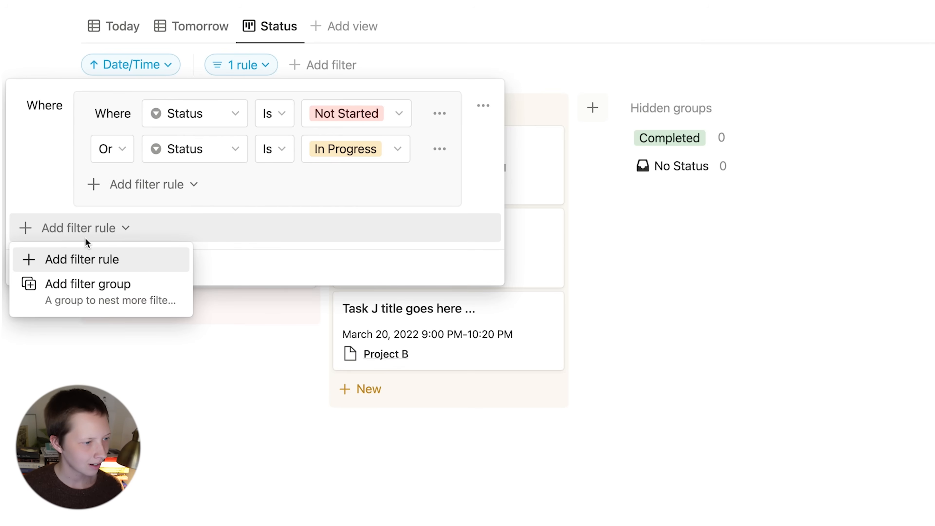
click(146, 300)
click(157, 461)
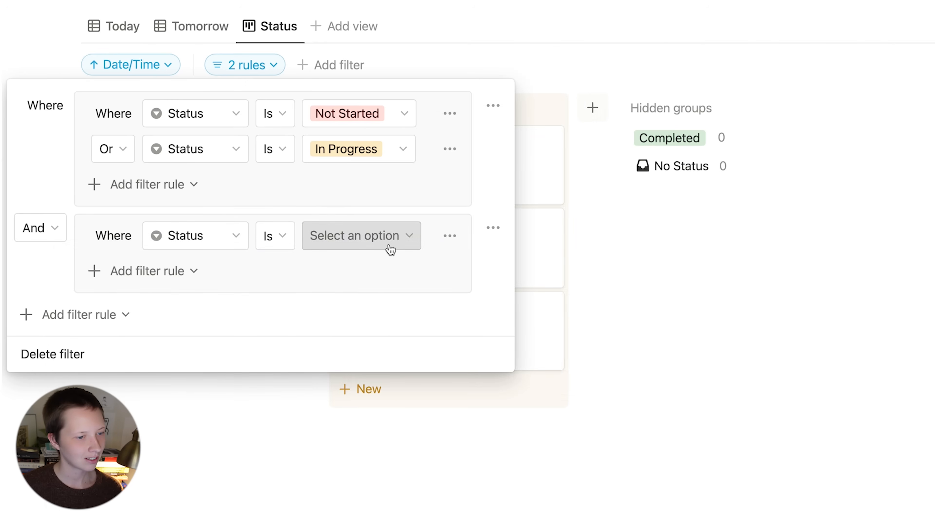
click(390, 236)
click(359, 356)
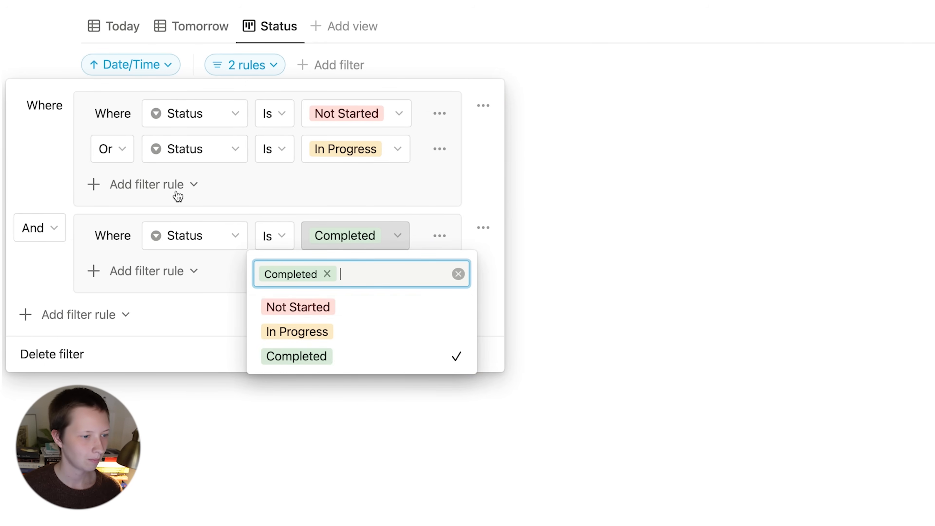
key(Escape)
click(37, 227)
click(31, 301)
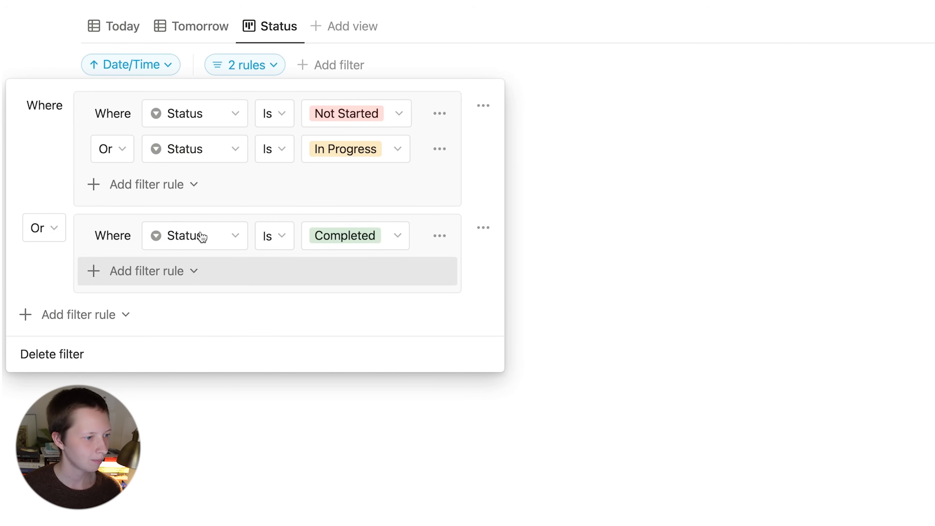
Add a Date/Time rule to the Completed filter group, joined with And
click(143, 272)
click(245, 310)
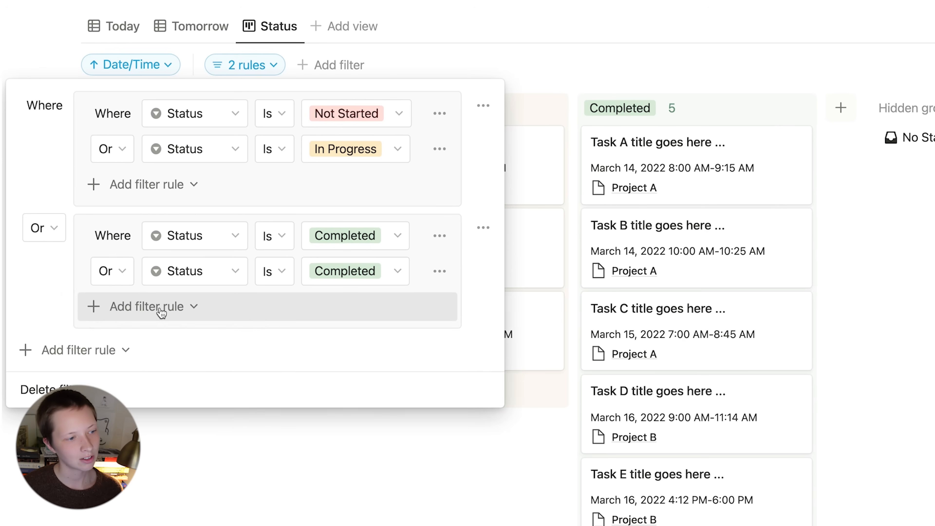
click(123, 280)
click(105, 311)
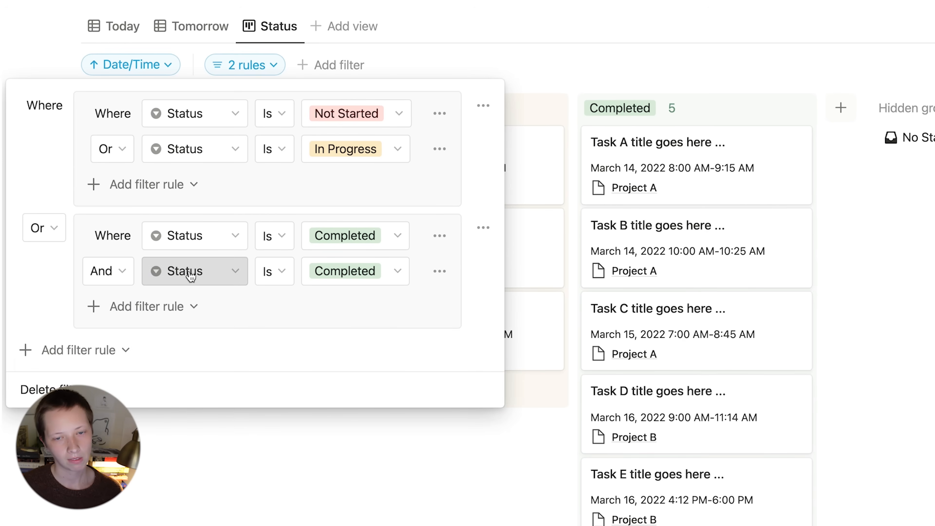
click(190, 275)
click(176, 376)
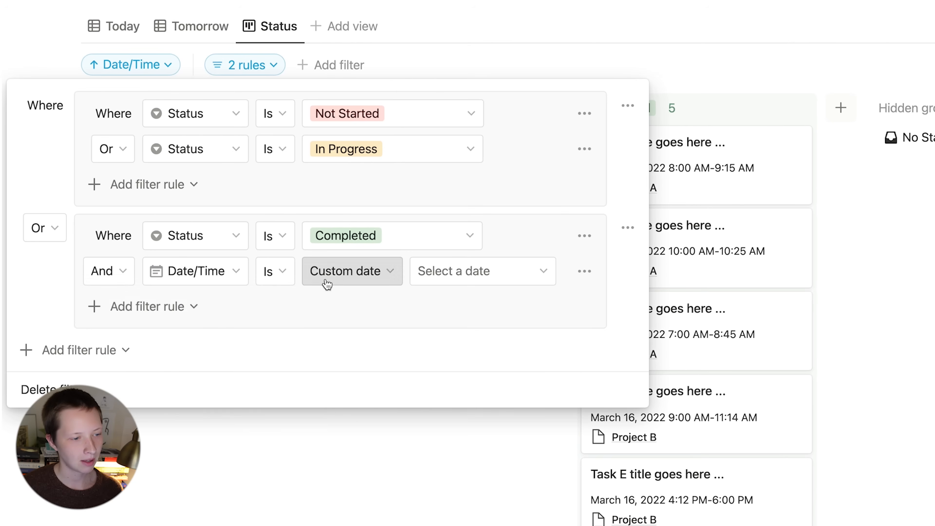
Set the Date/Time rule to is on or after One week ago, and hide the board's filter bar
click(283, 275)
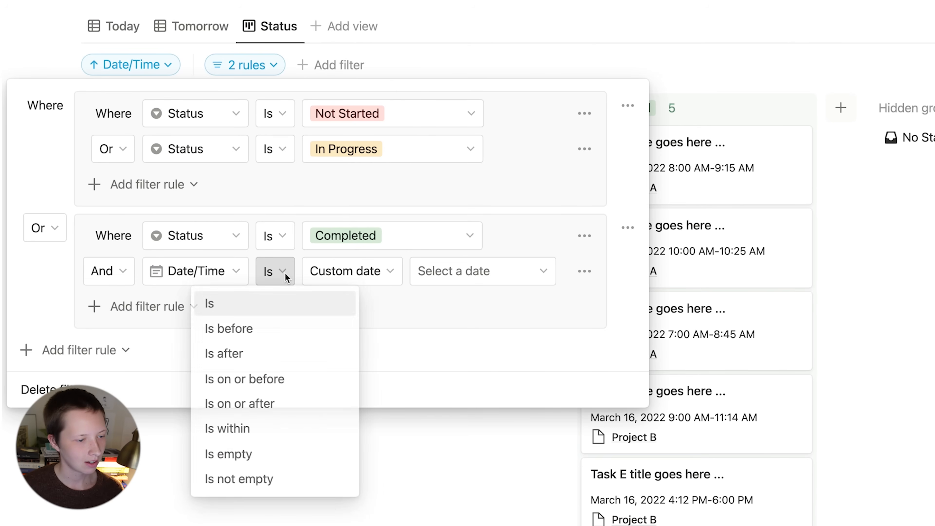
click(230, 412)
click(399, 281)
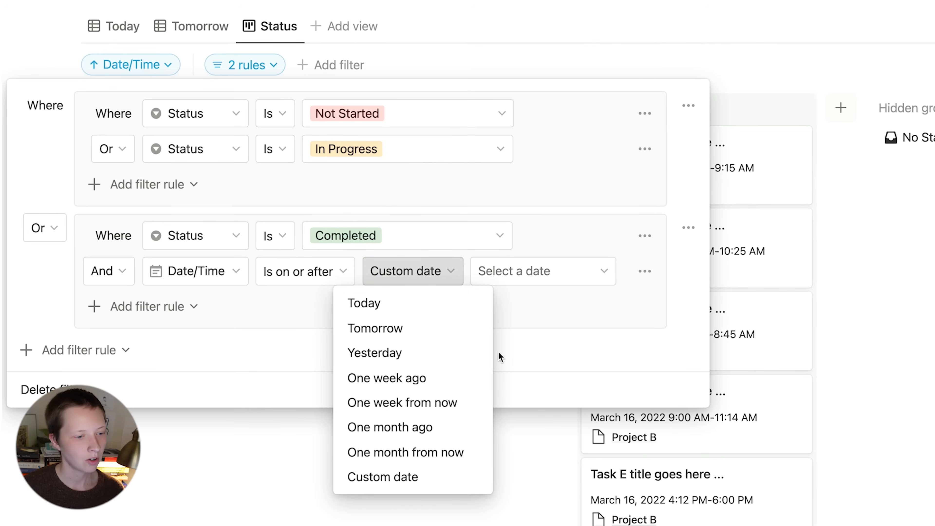
click(392, 381)
click(469, 456)
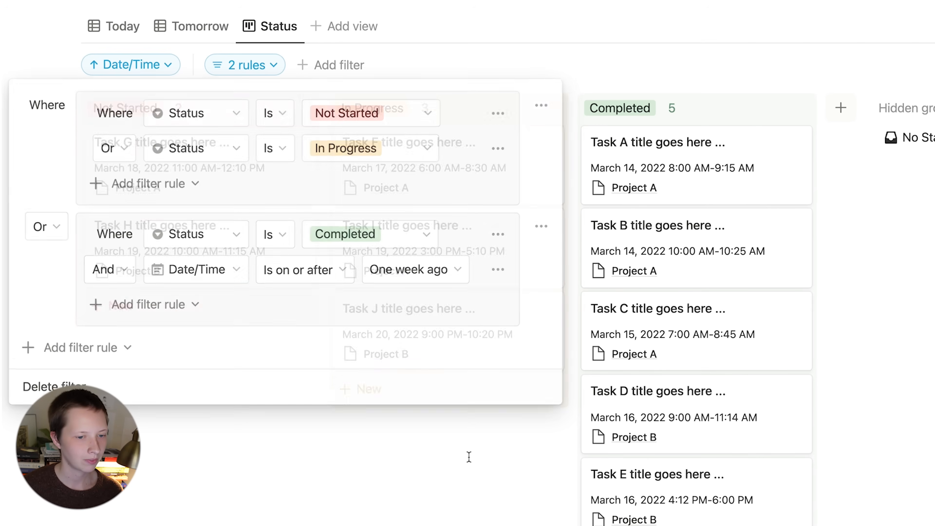
click(774, 76)
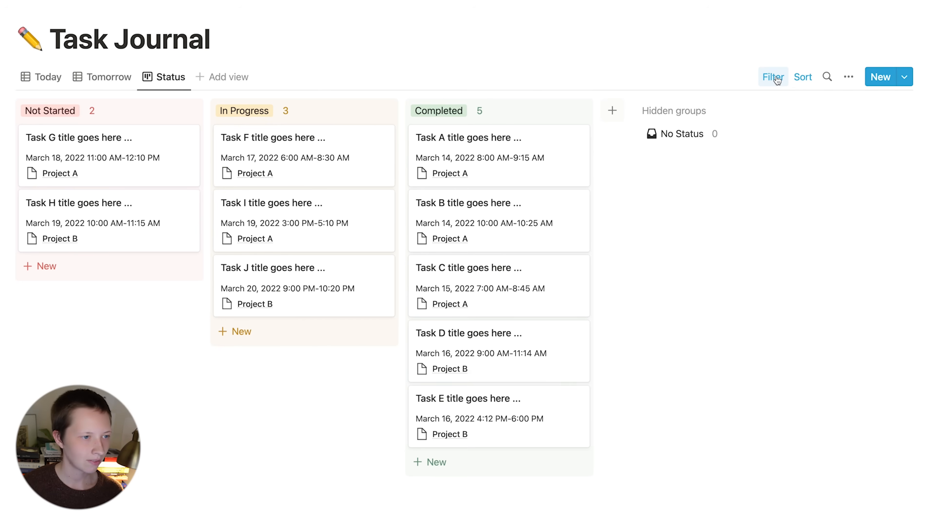
Add a calendar view named Upcoming to the Task Journal database
click(228, 76)
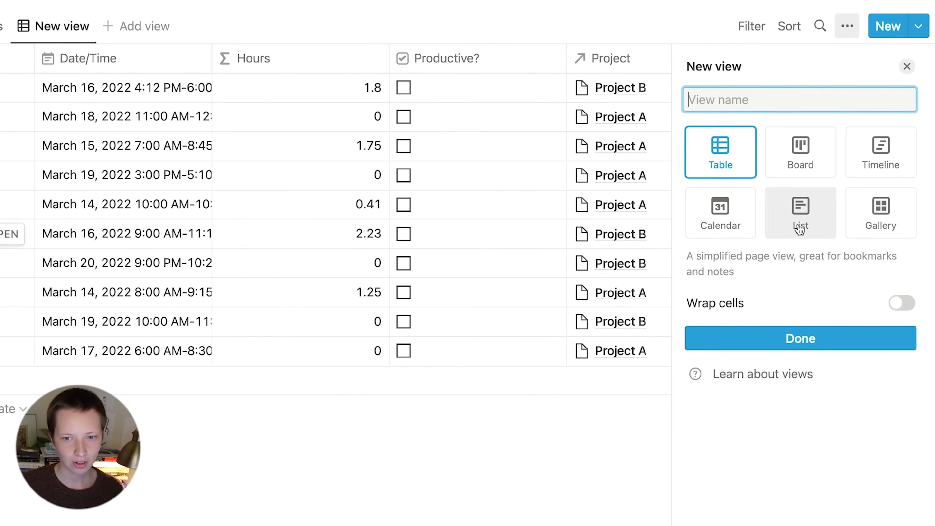
click(726, 232)
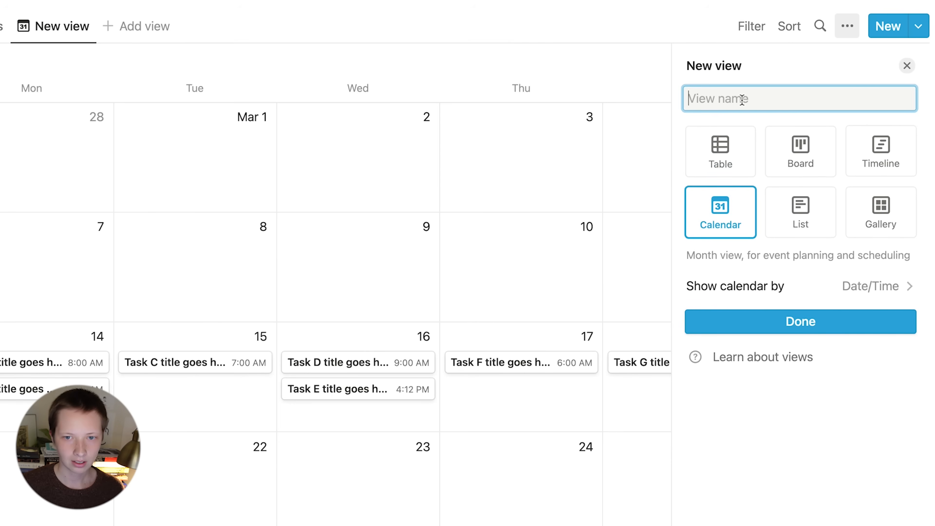
text(Upcoming)
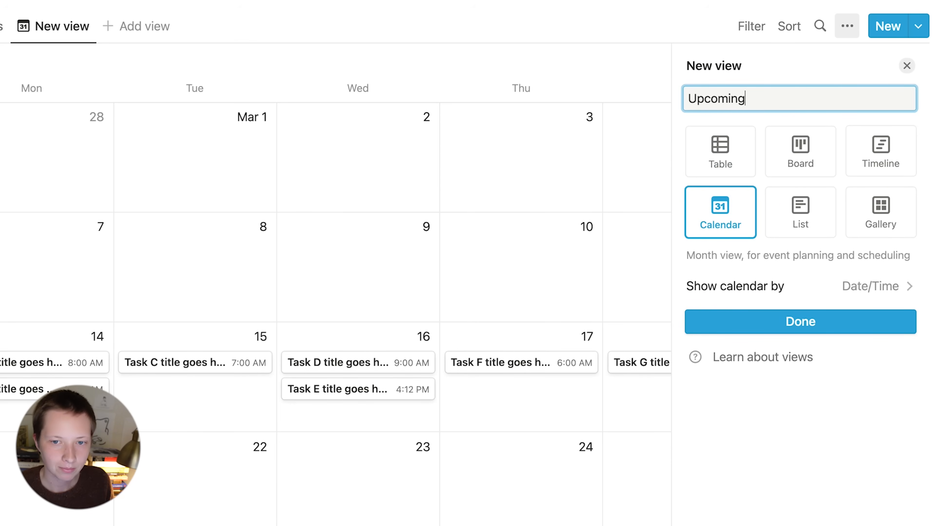
click(813, 328)
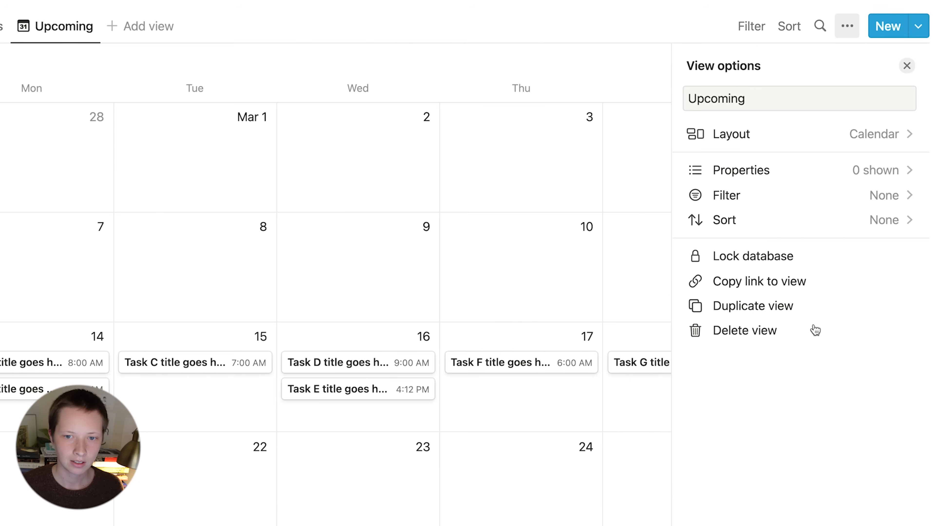
Show the Project and Status properties on the Upcoming calendar's entries
click(778, 170)
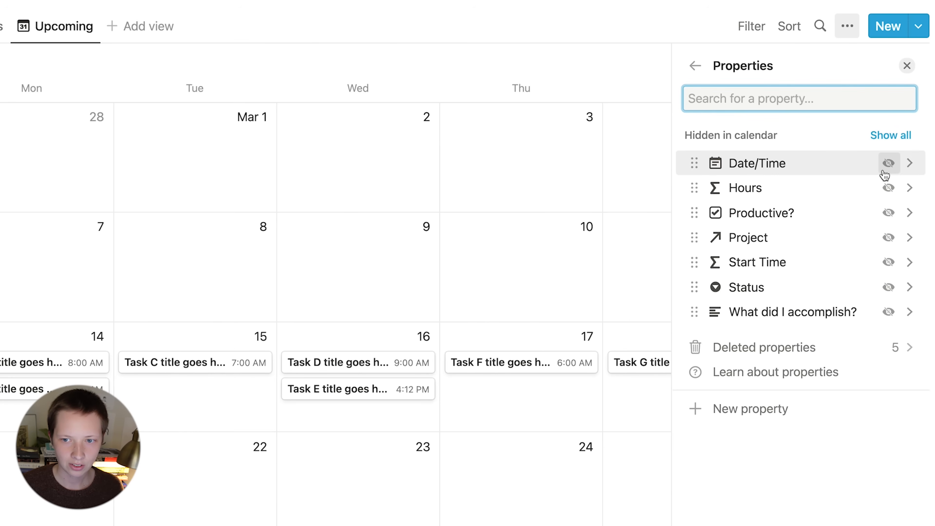
click(888, 237)
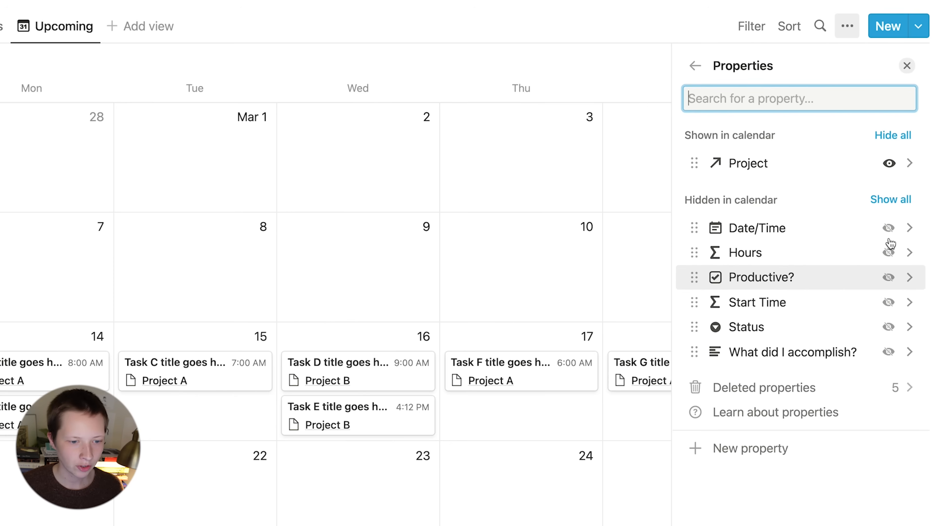
click(888, 327)
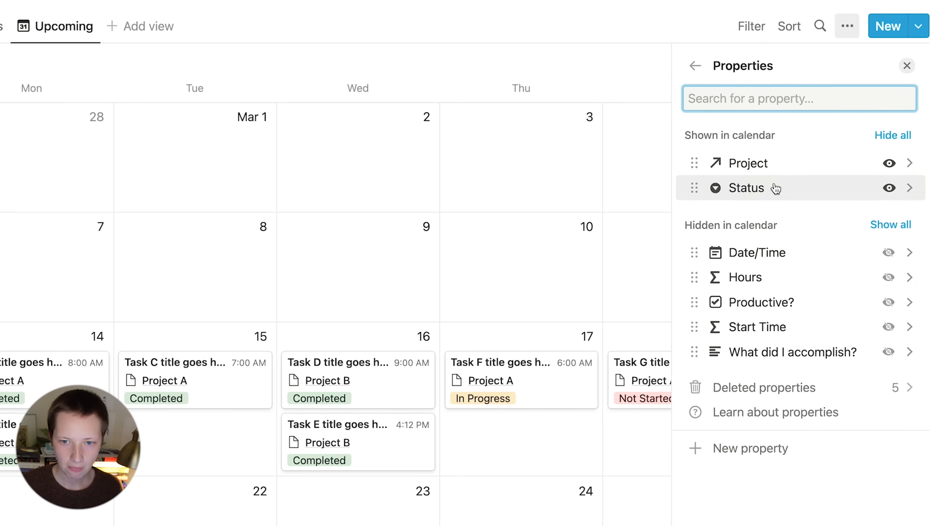
key(Escape)
Add an advanced filter to the Upcoming calendar where Date/Time is on or after Yesterday
click(759, 26)
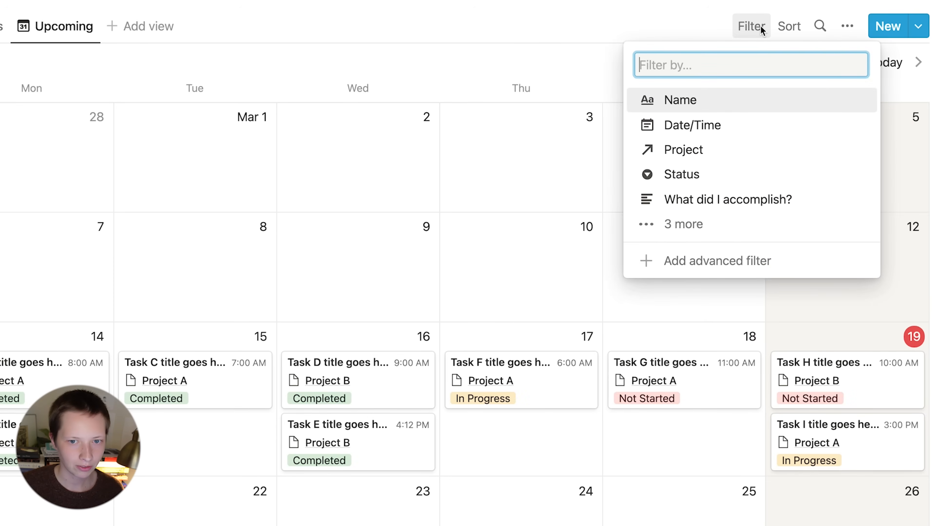
click(700, 125)
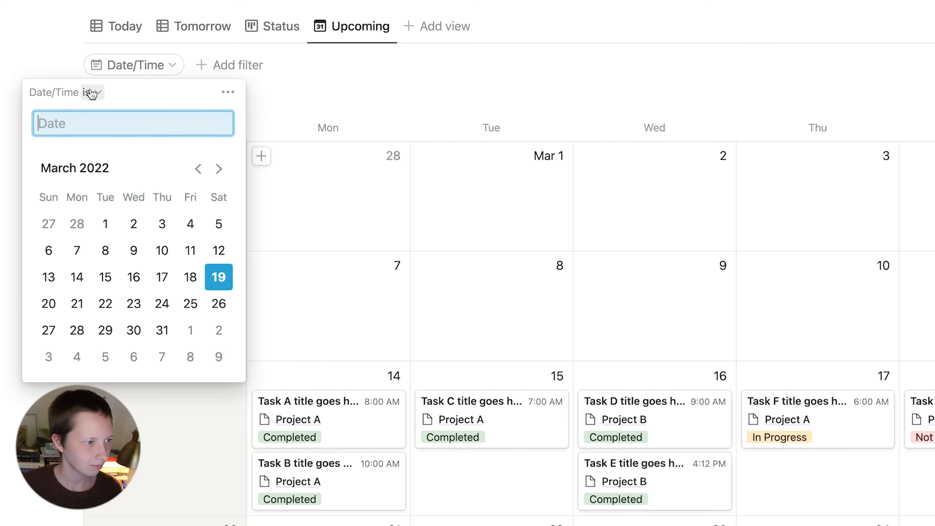
click(227, 92)
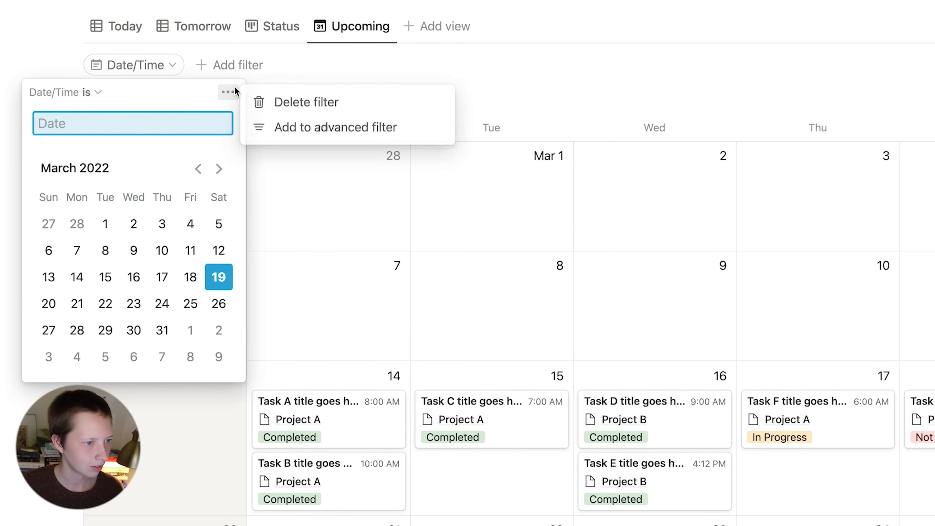
click(293, 129)
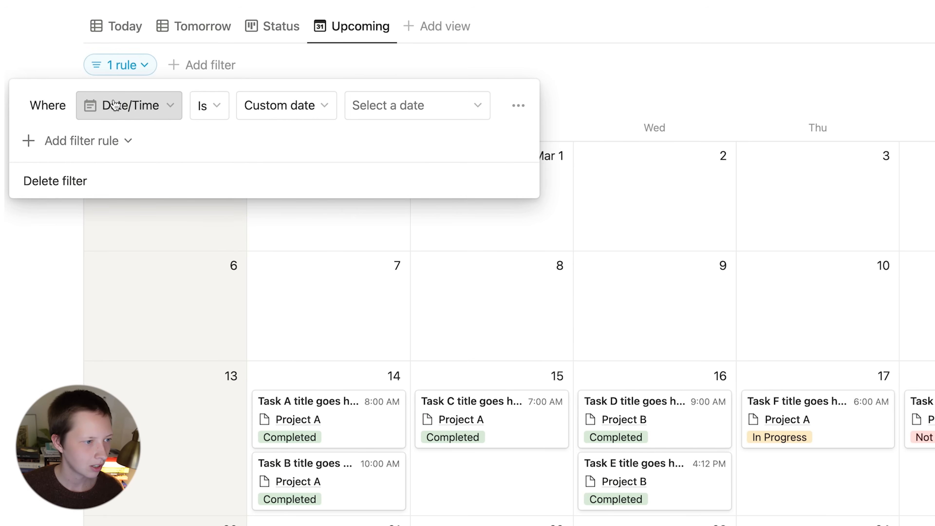
click(209, 107)
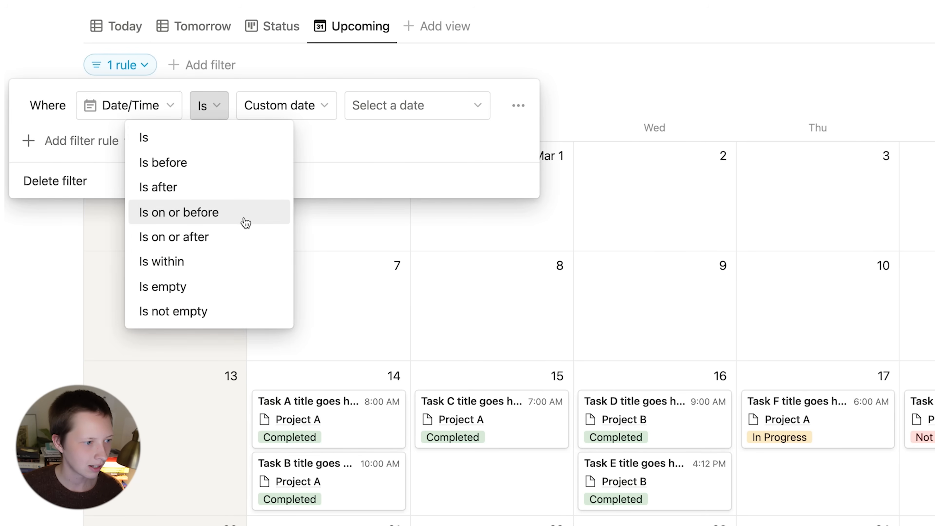
click(236, 237)
click(341, 109)
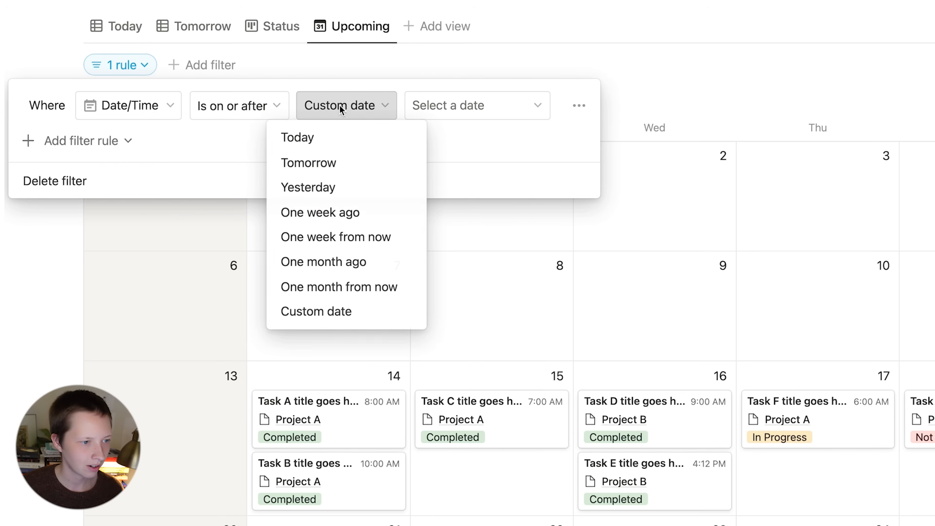
click(359, 190)
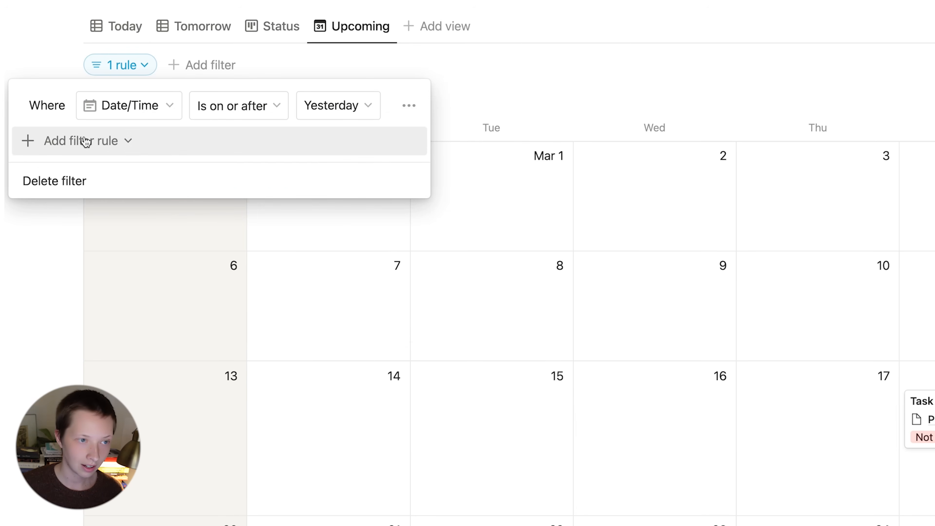
Add a second And rule to the Upcoming filter where Status is not Completed
click(85, 141)
click(89, 171)
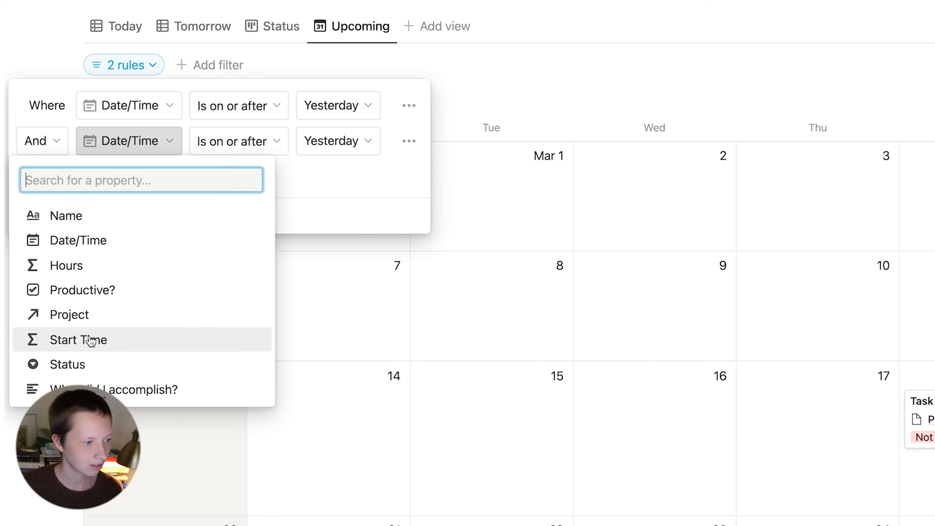
click(79, 363)
click(209, 151)
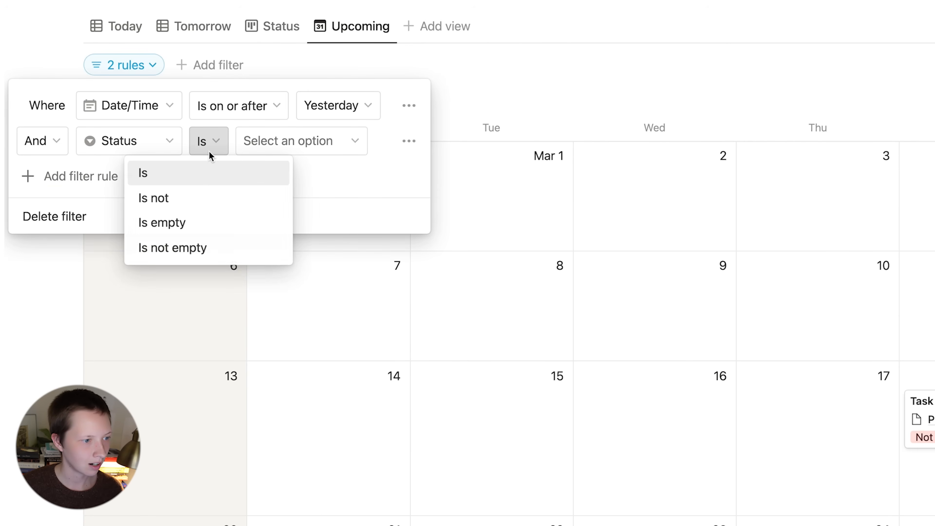
click(194, 197)
click(328, 141)
click(274, 260)
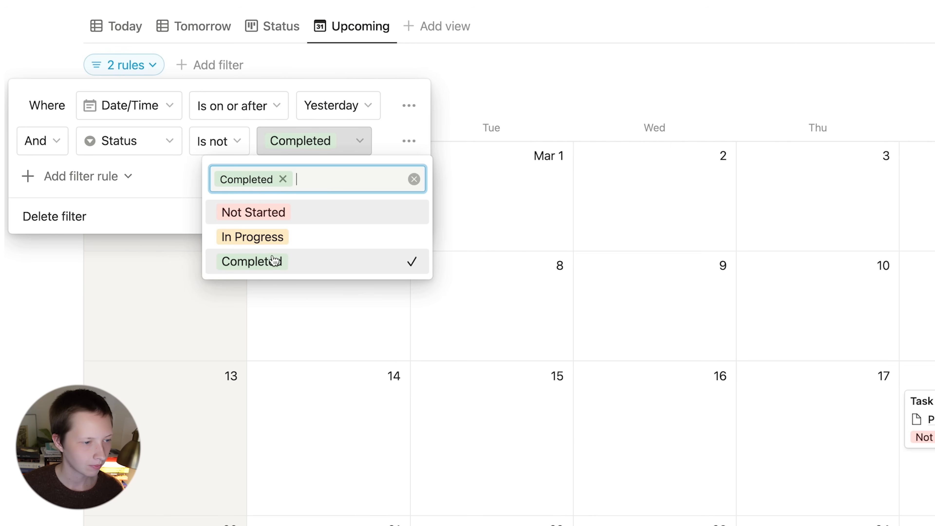
click(172, 178)
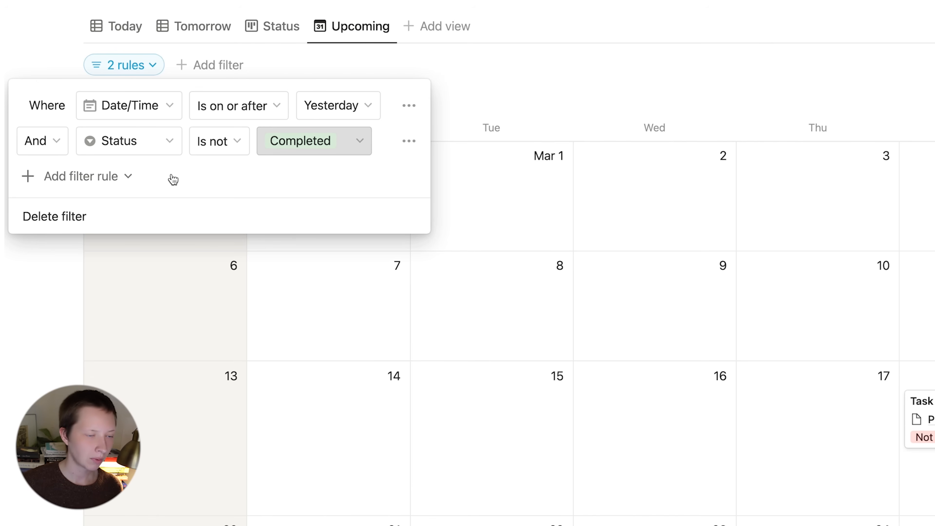
Remove the Status rule from the Upcoming calendar's filter and close the filter settings
click(407, 142)
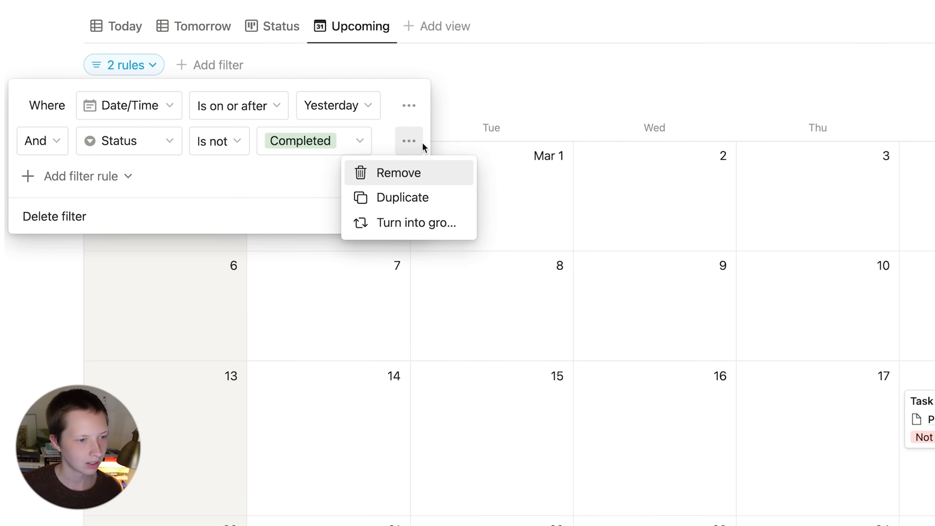
click(391, 176)
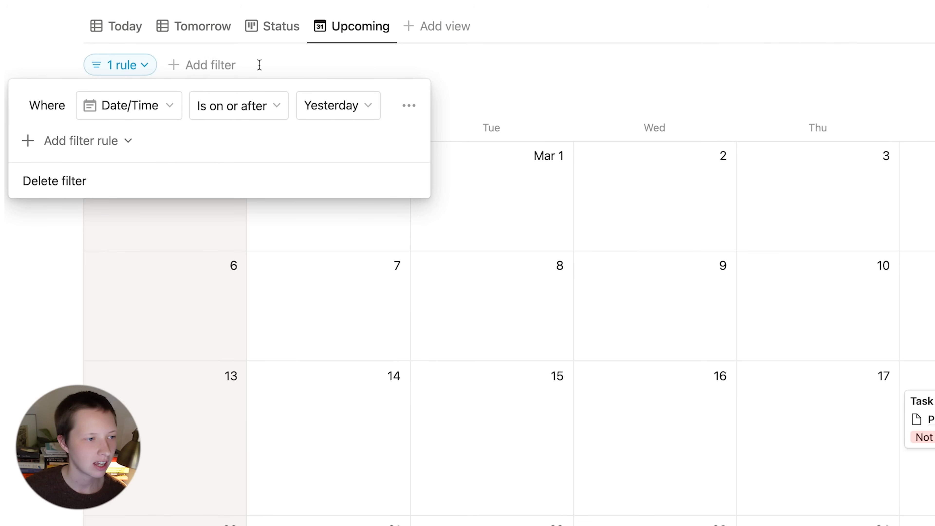
click(245, 65)
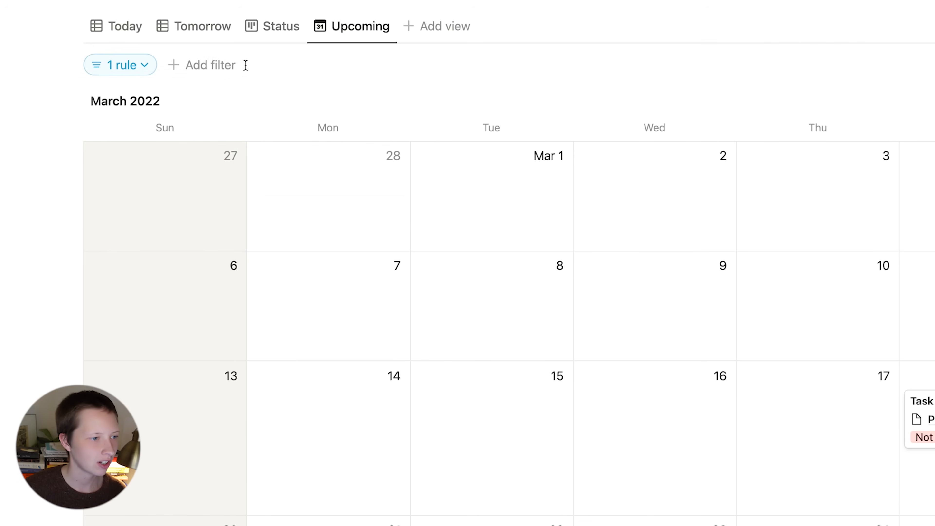
Add a separate filter to the Upcoming calendar where Status is not Completed, and review it alongside the date rule
click(196, 73)
click(179, 219)
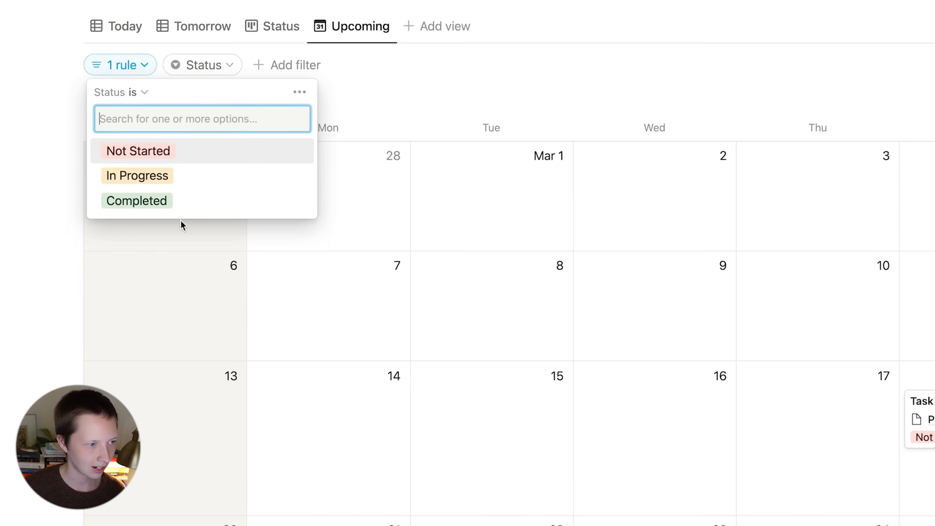
click(141, 94)
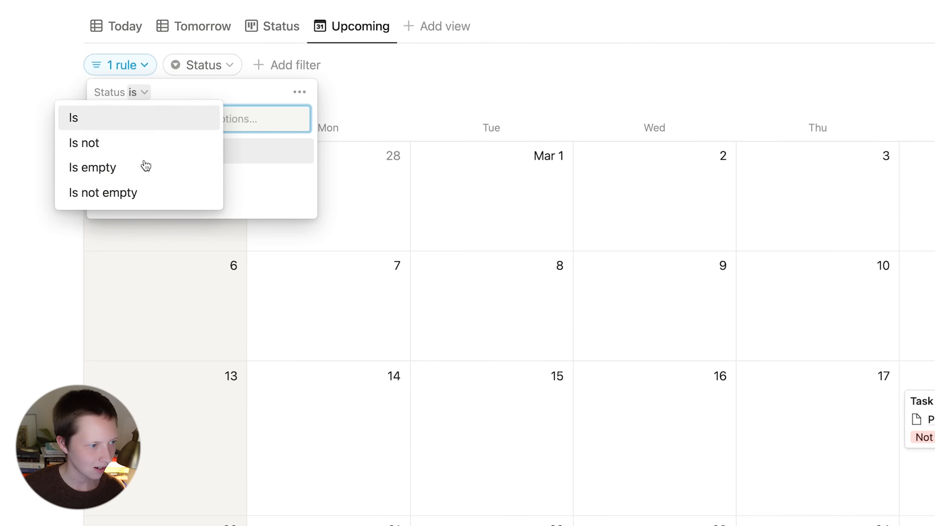
click(104, 151)
click(152, 204)
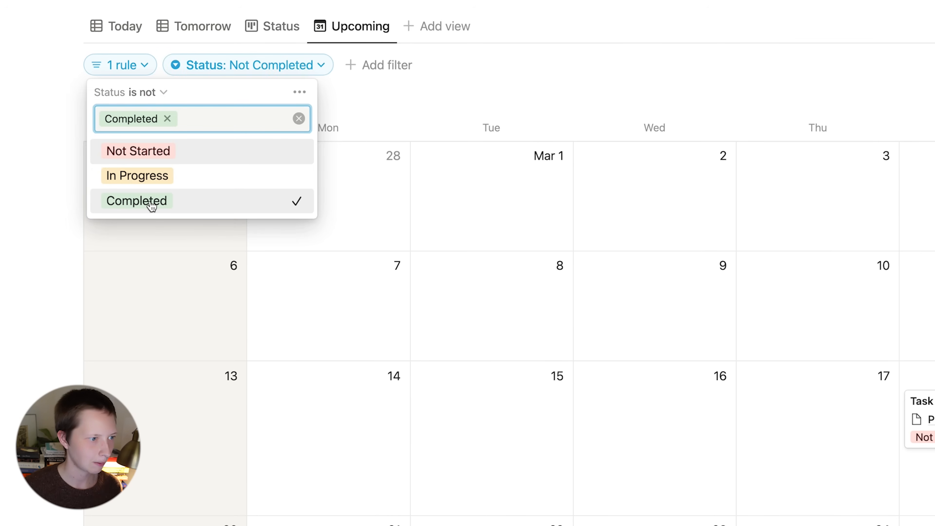
click(40, 194)
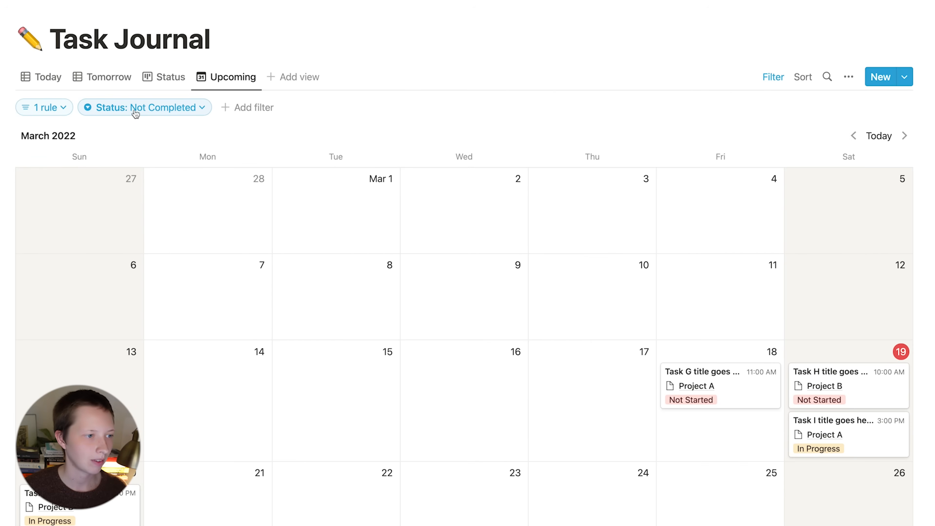
click(55, 109)
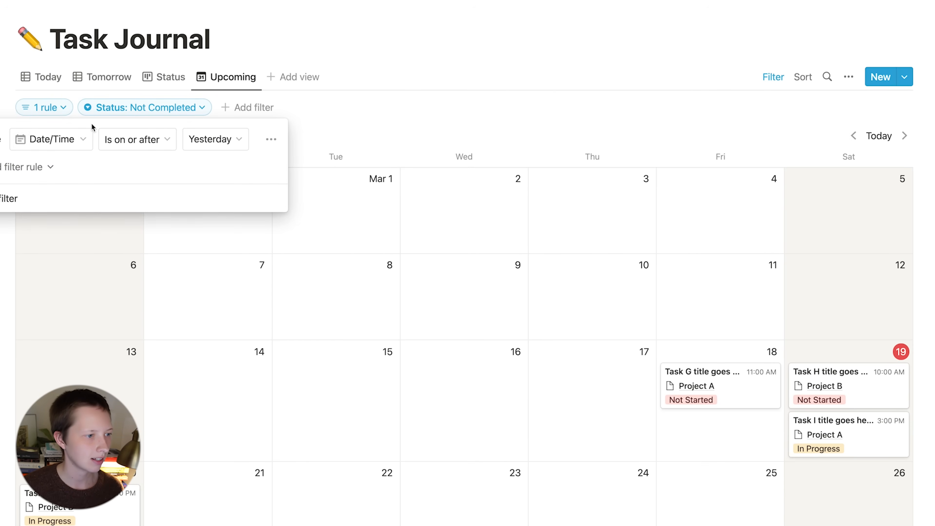
click(322, 123)
click(171, 109)
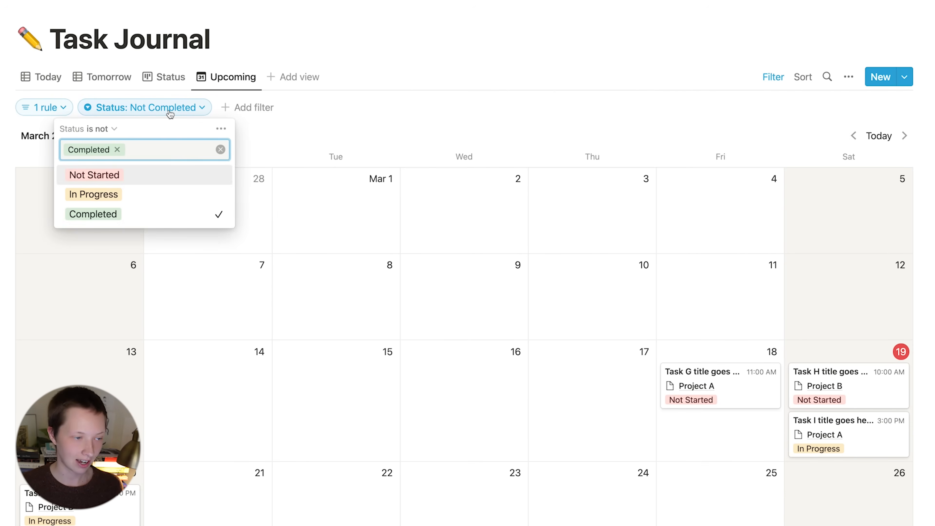
click(370, 115)
Sort the Upcoming calendar by Date/Time in ascending order and hide the filter bar
click(803, 76)
click(744, 152)
click(665, 136)
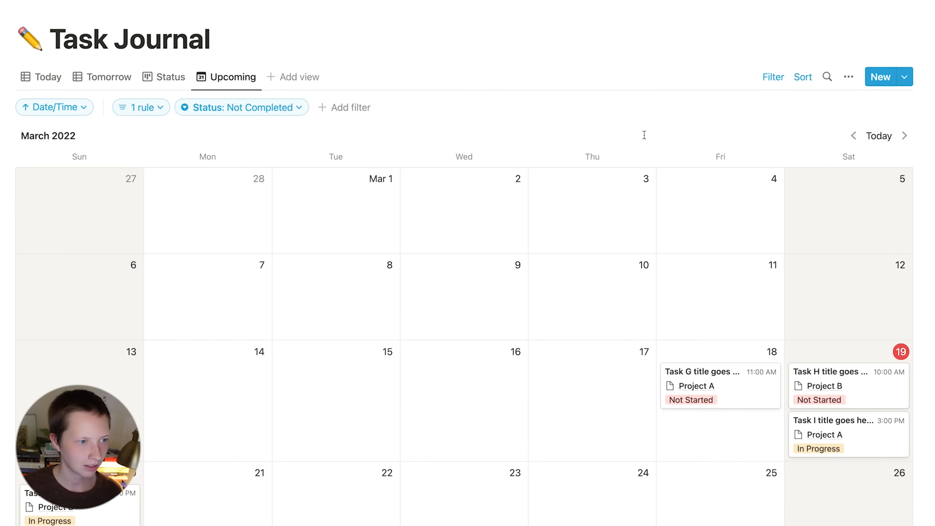
click(773, 76)
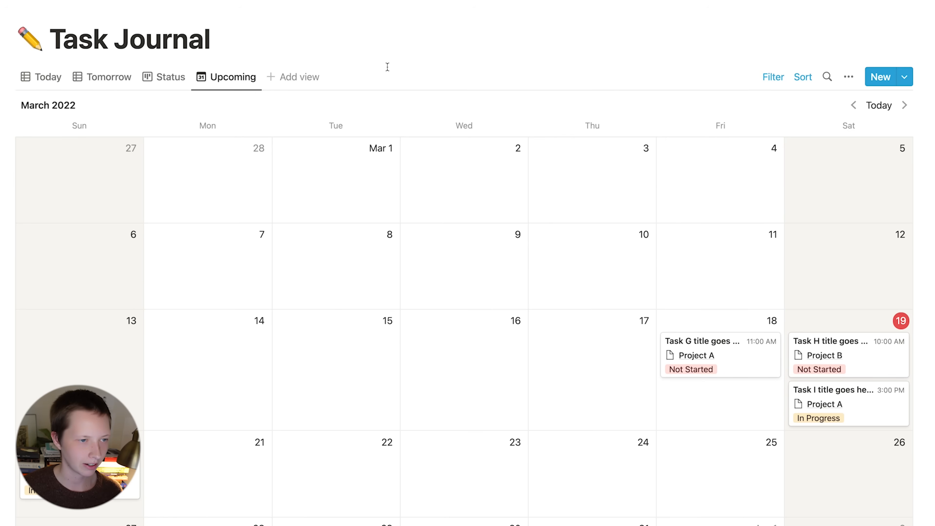
Add a List view named Completed to the Task Journal database
click(313, 79)
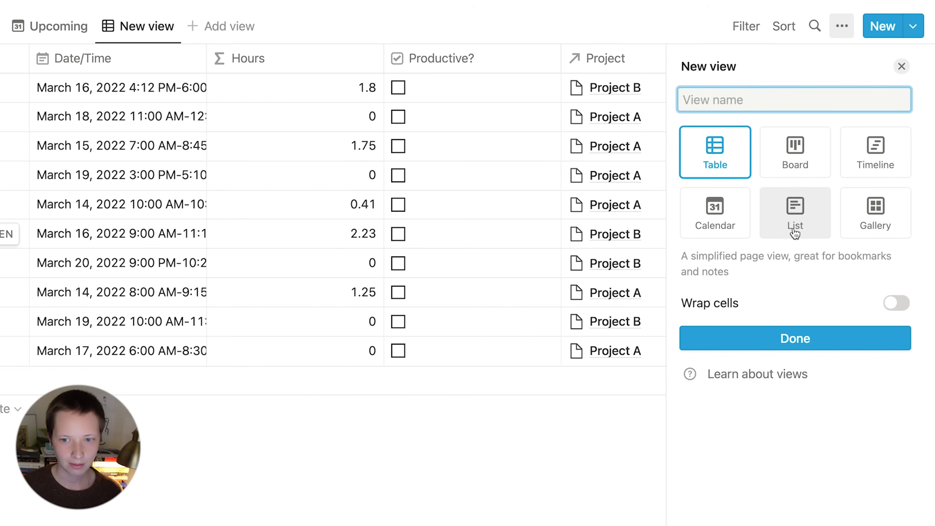
click(793, 226)
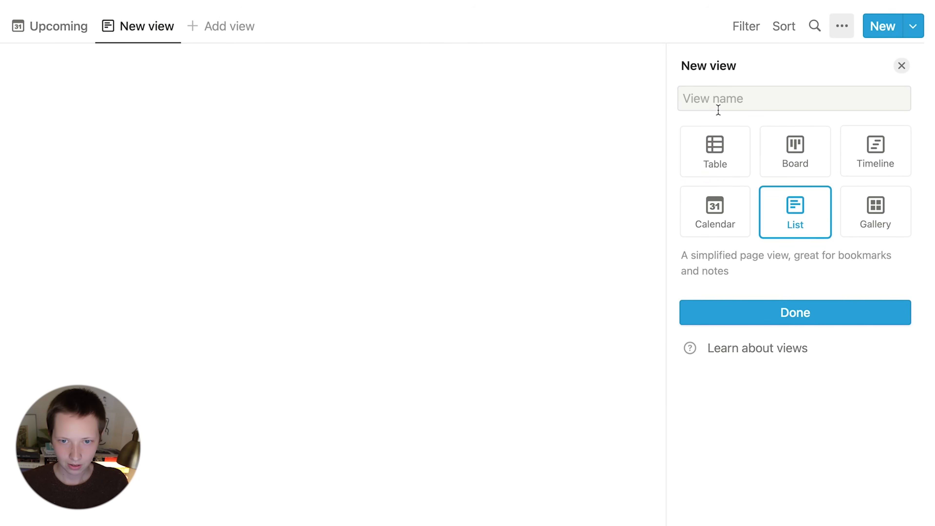
click(714, 97)
text(Completed)
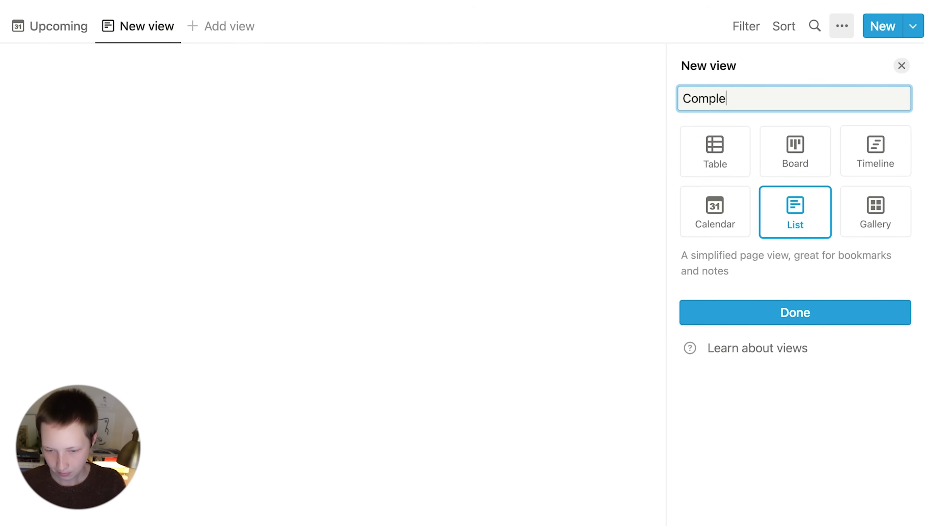
click(796, 319)
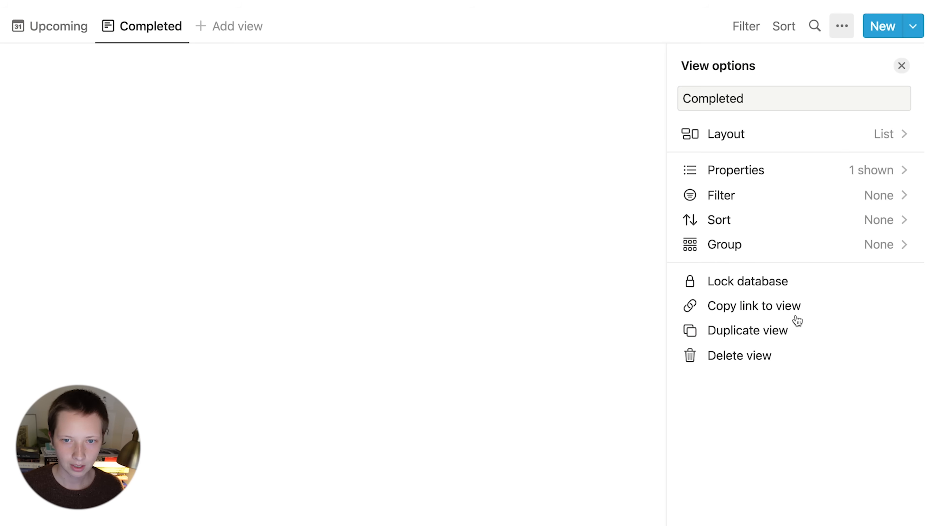
Show the Status property on the entries of the Completed list
click(766, 180)
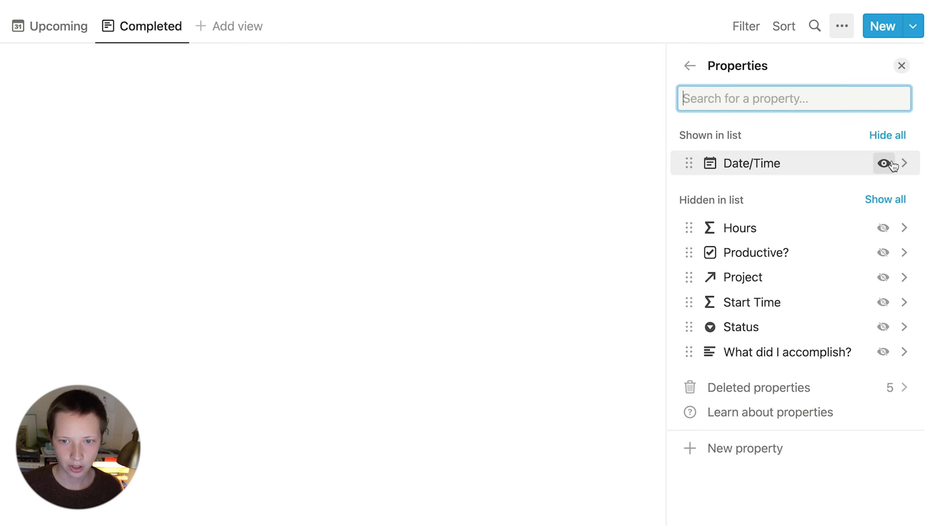
click(882, 327)
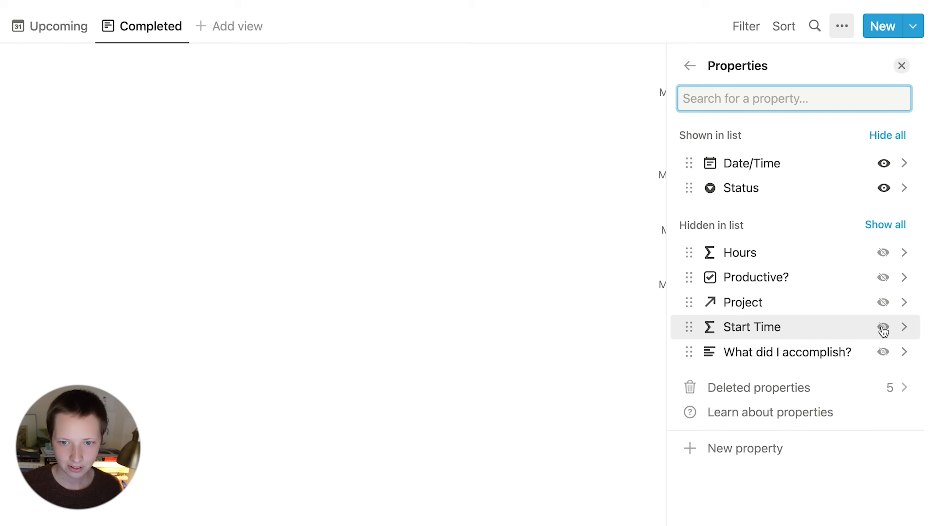
click(686, 67)
Filter the Completed list to entries where Status is Completed, and close the view settings
click(745, 191)
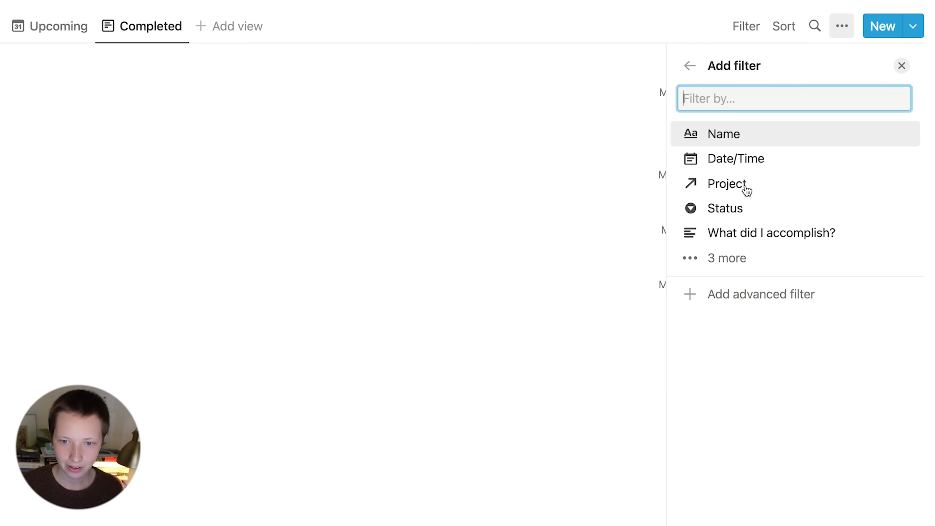
click(764, 214)
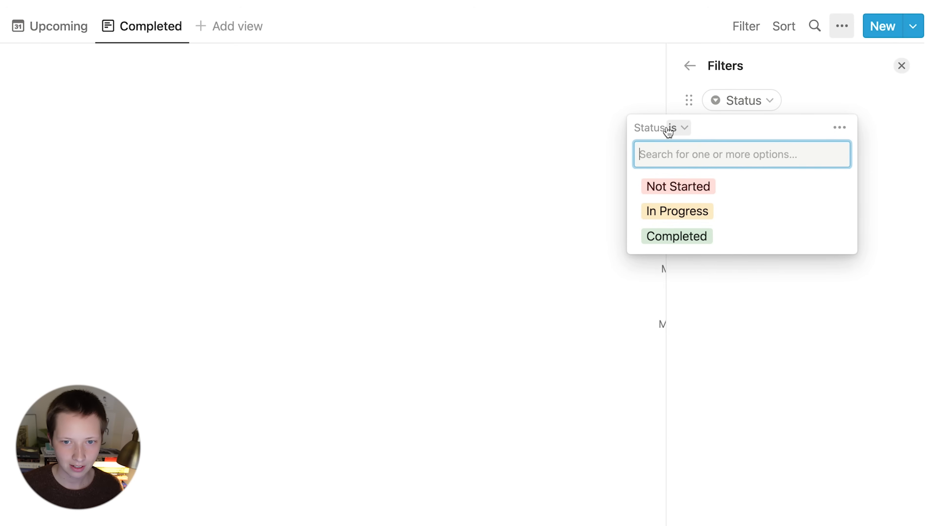
click(678, 236)
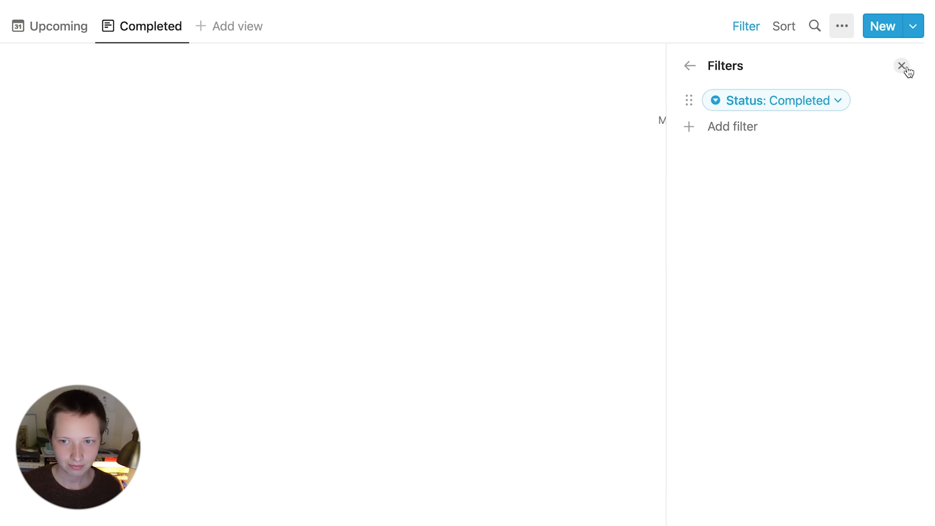
click(903, 65)
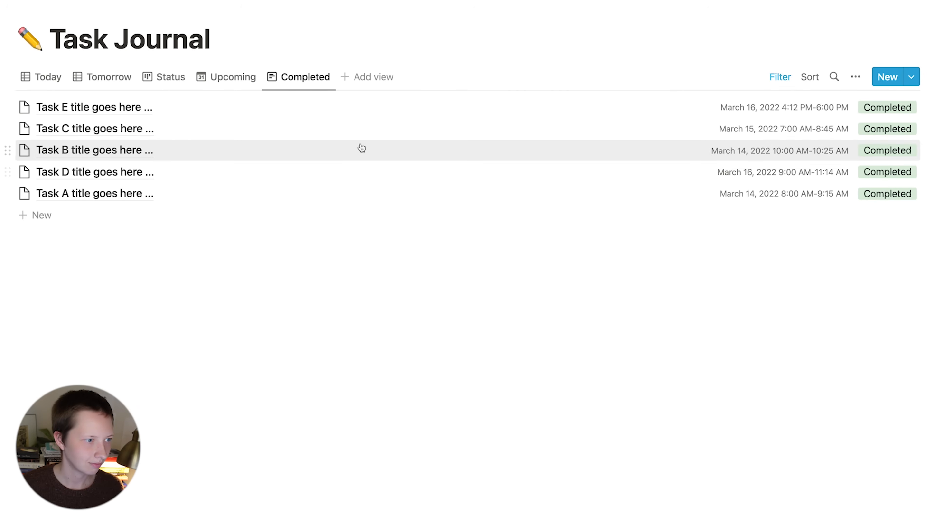
Return from the Task Journal to the Productivity Journal page and collapse the Original Databases toggle
click(48, 77)
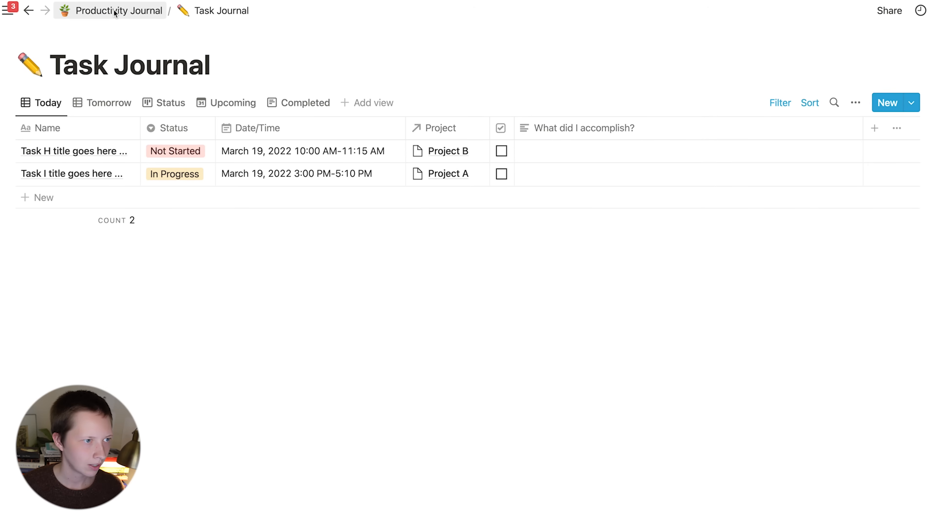
click(115, 13)
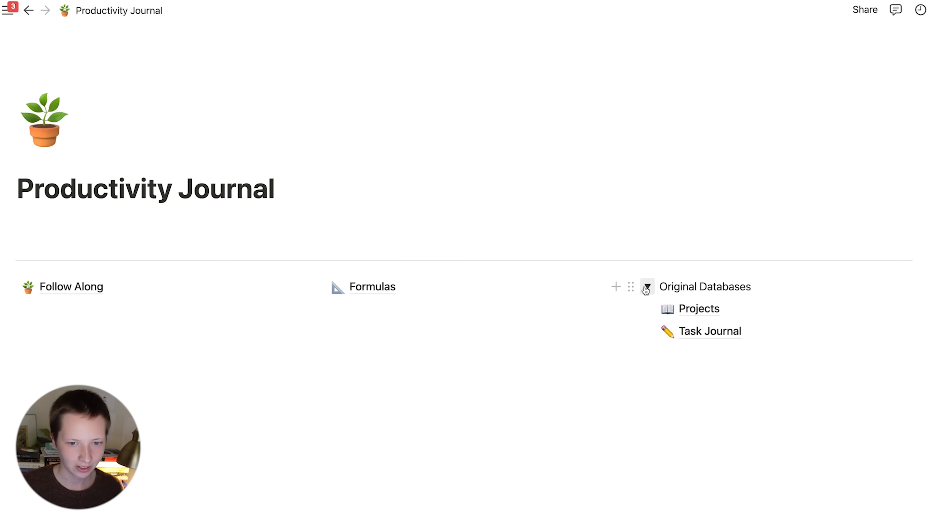
click(646, 288)
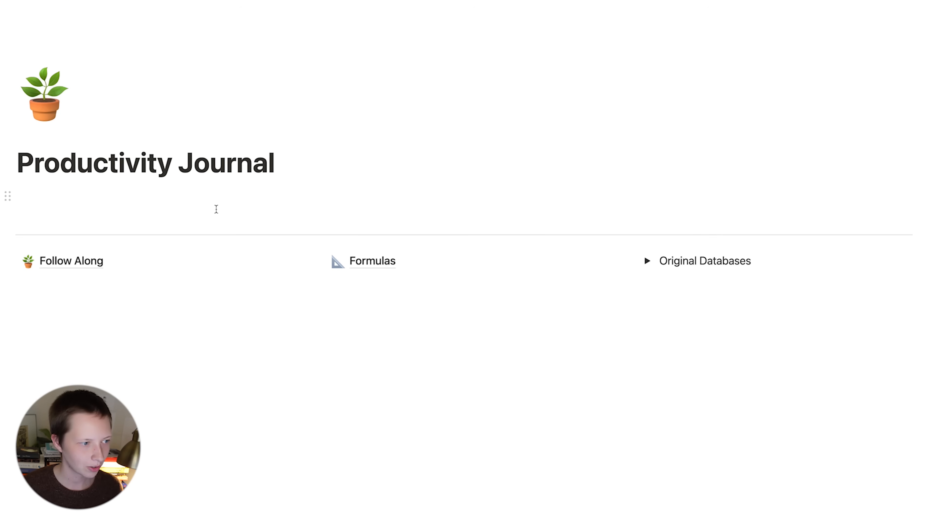
Insert a linked view of the Productivity Journal's Task Journal database in the empty line under the page title
click(214, 209)
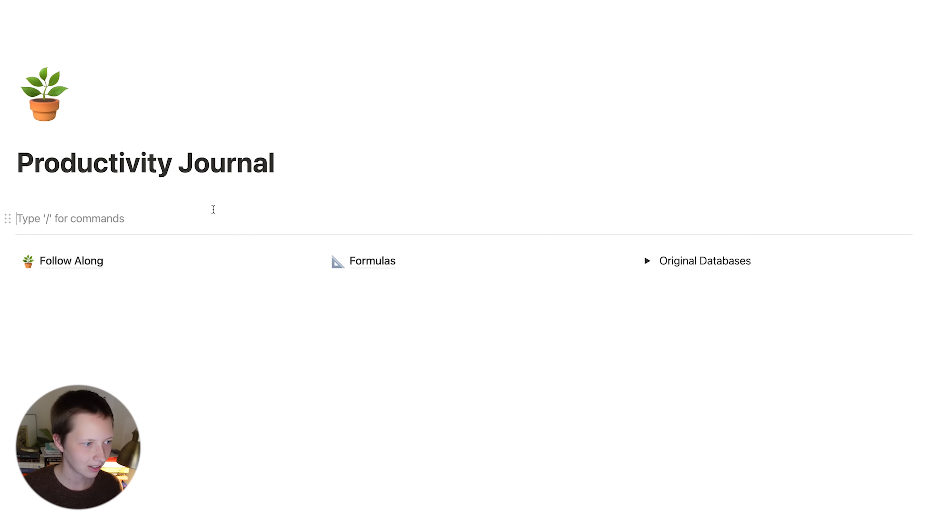
click(171, 194)
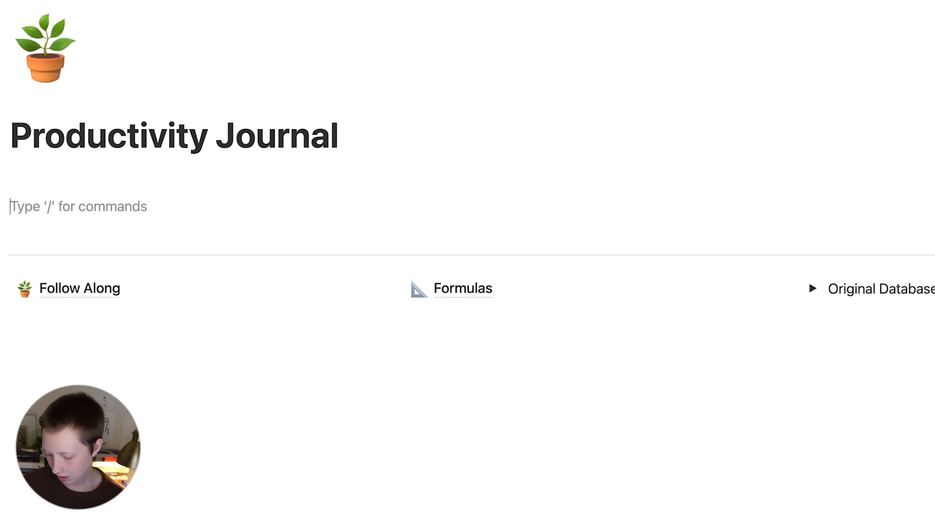
text(/)
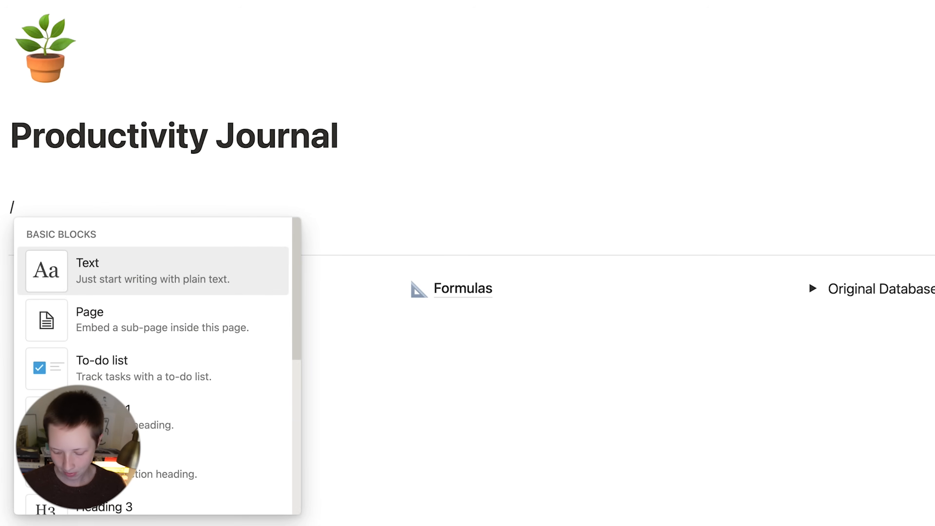
text(link)
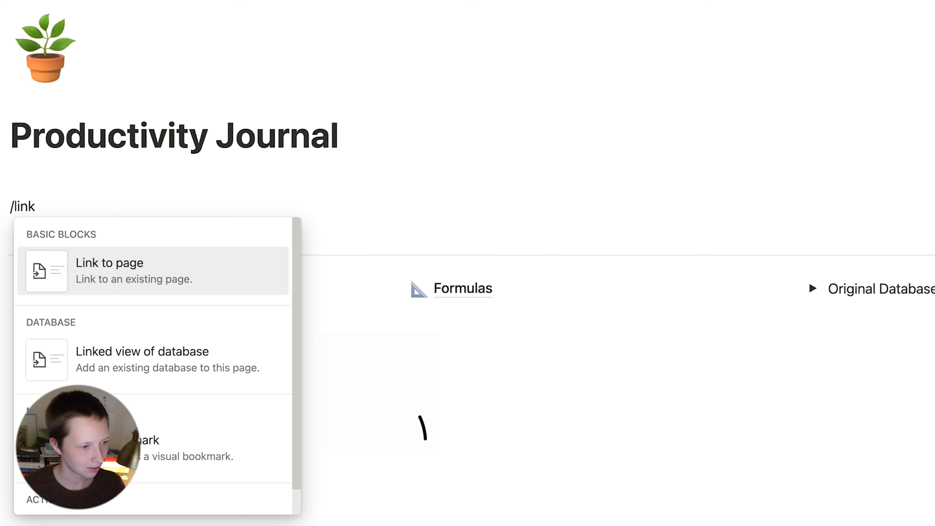
key(Down)
key(Return)
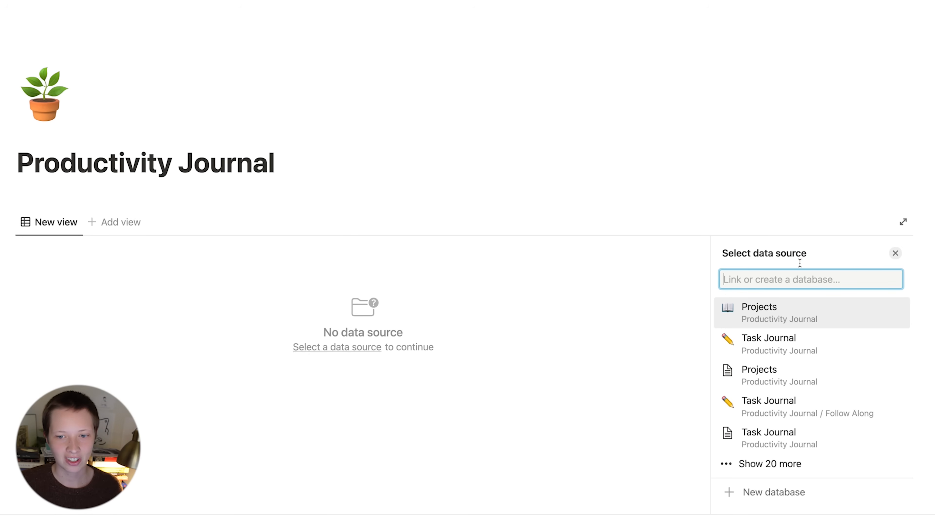
click(812, 338)
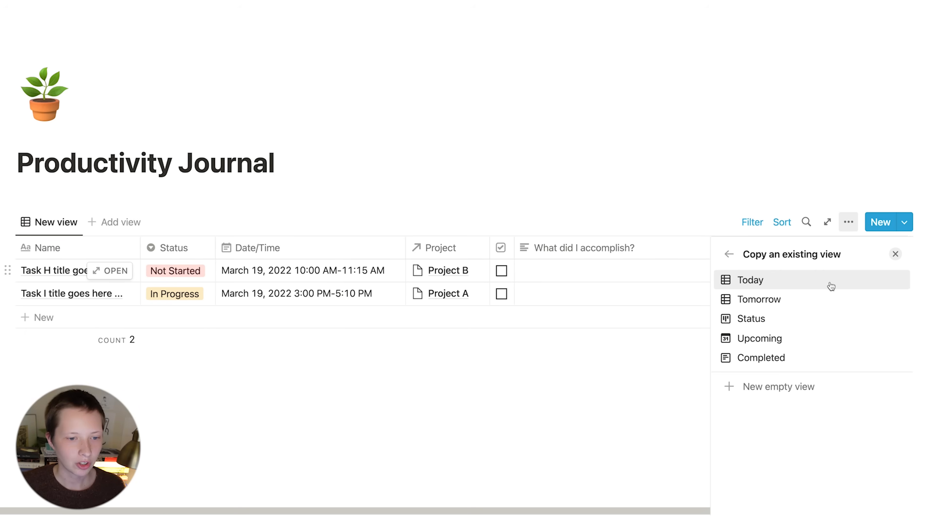
Preview the existing Task Journal views and copy the Today view into the linked database
click(840, 300)
click(852, 318)
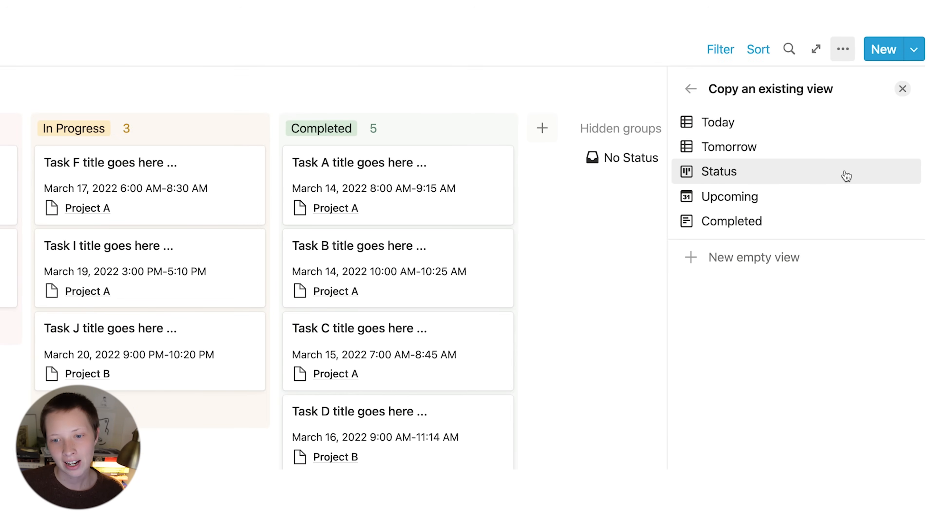
click(824, 145)
click(811, 117)
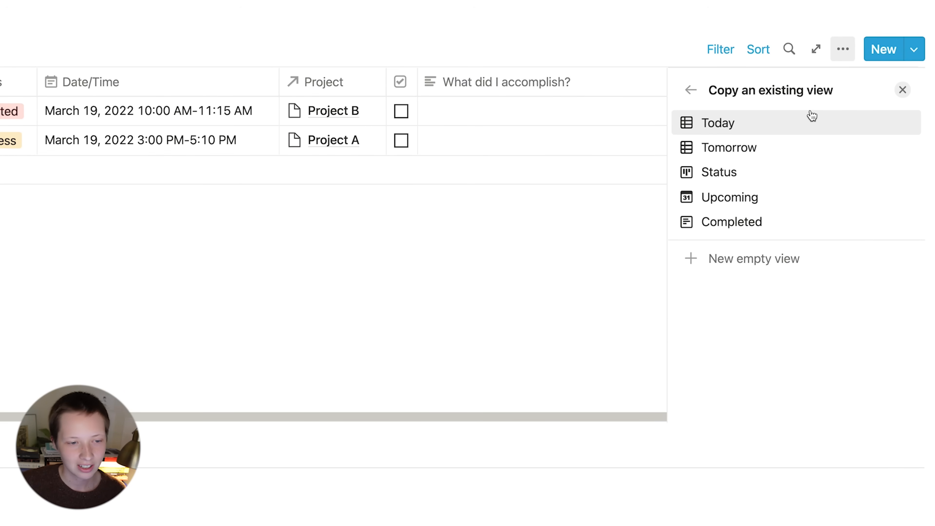
click(889, 205)
click(740, 125)
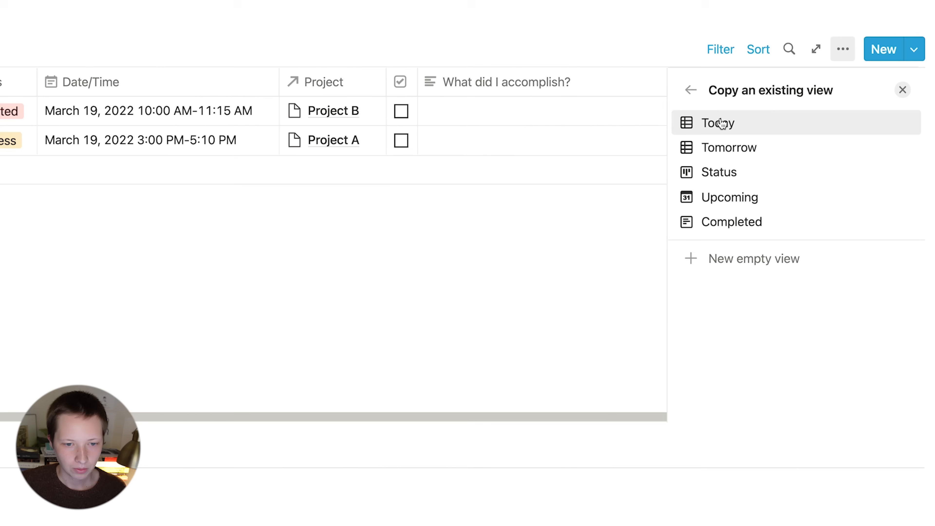
click(779, 128)
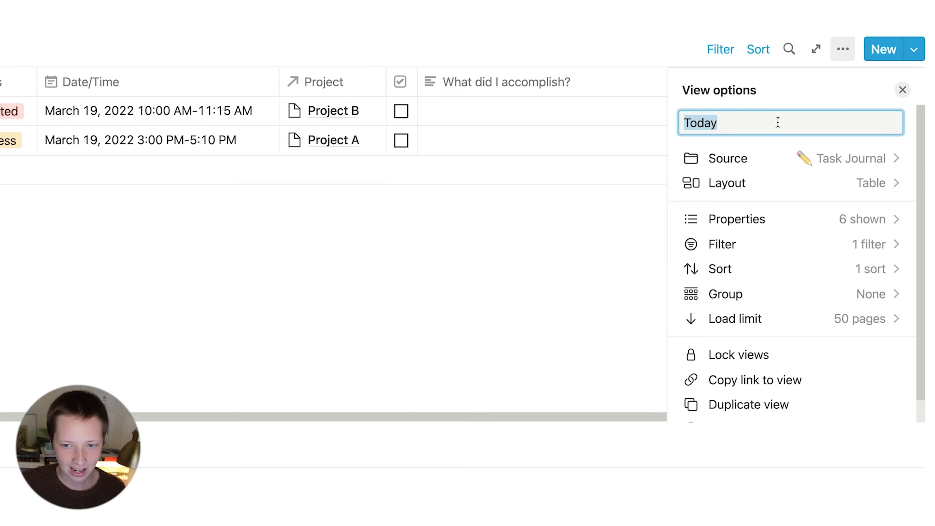
Close the view options and inspect the Today view's Date/Time sort
click(839, 89)
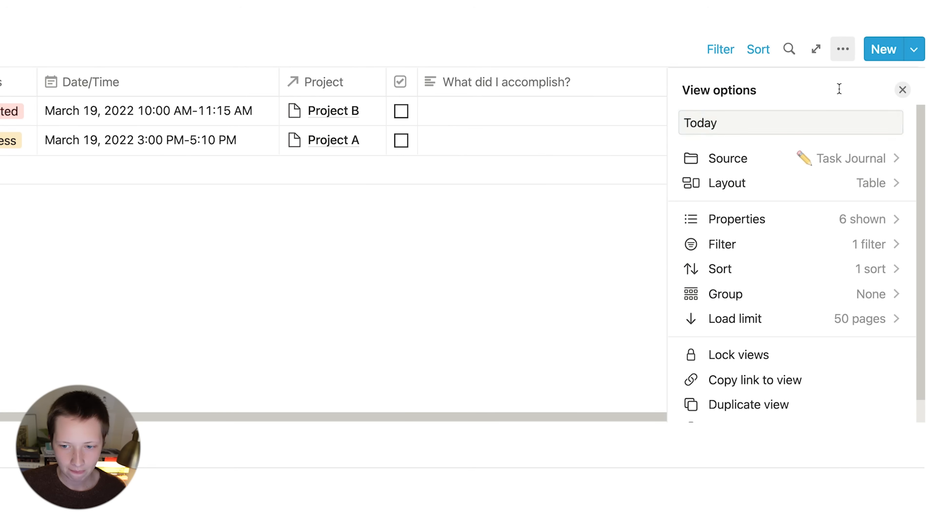
click(903, 92)
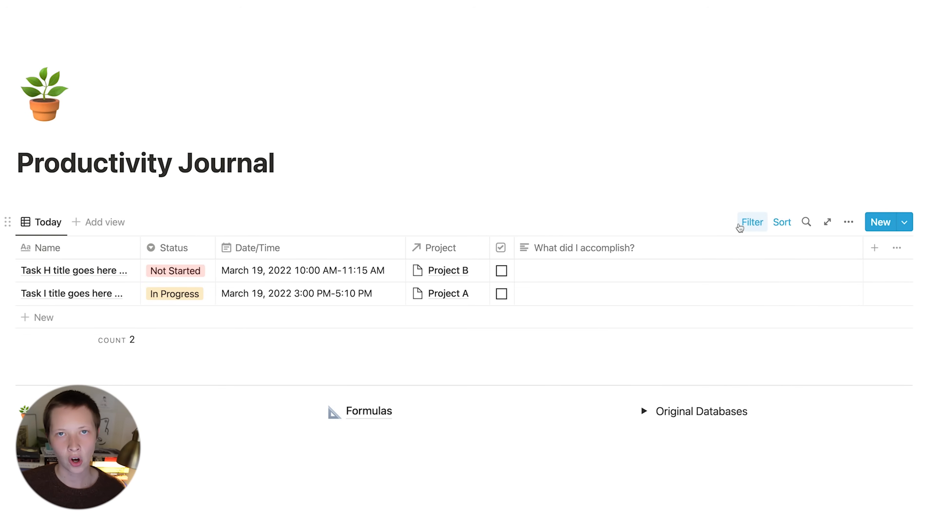
click(739, 226)
click(754, 223)
click(753, 223)
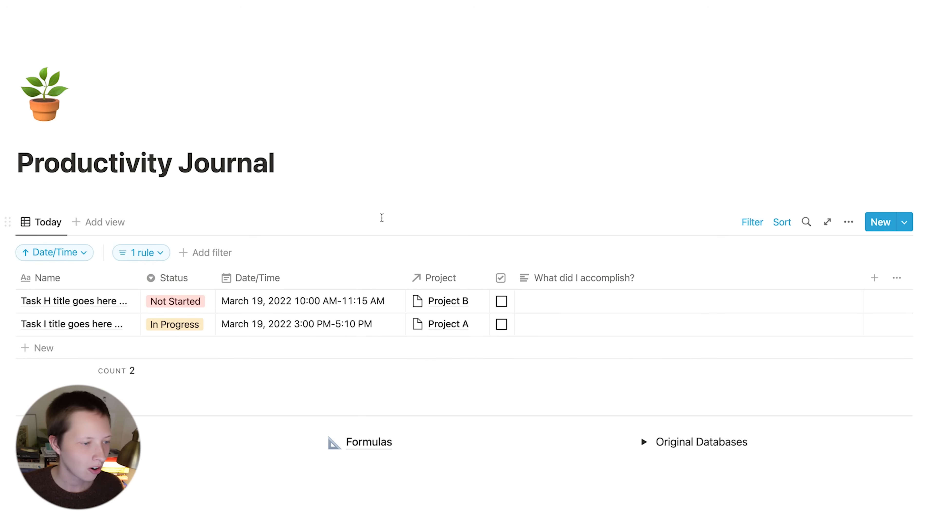
click(76, 254)
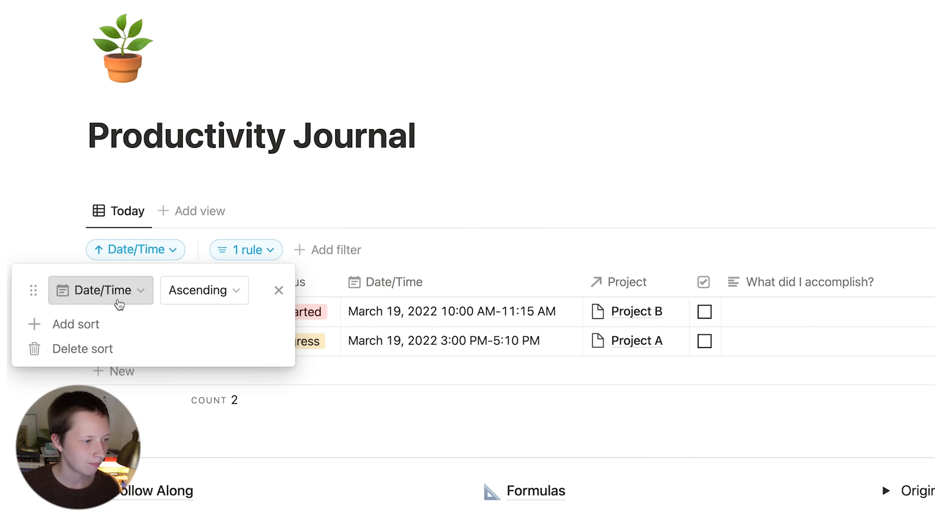
Change the Today view's Date/Time filter rule to is within the next week
click(228, 255)
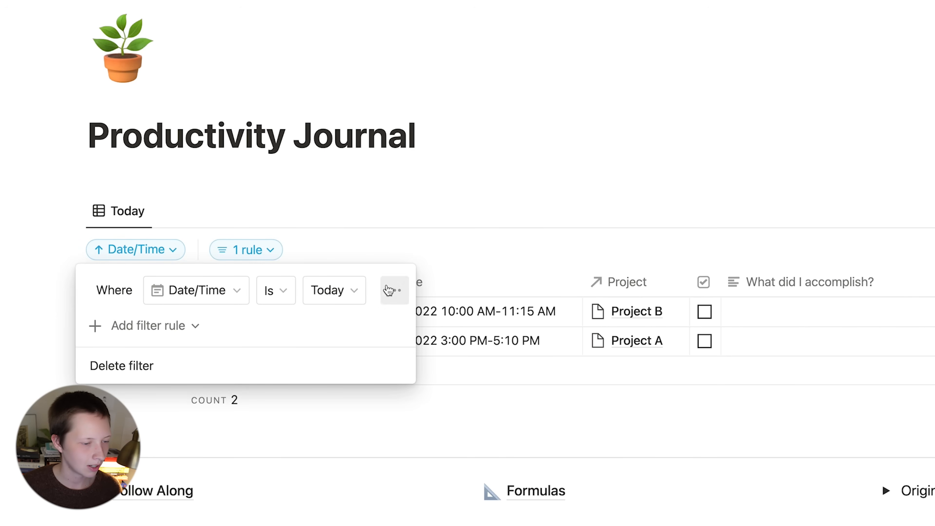
click(276, 295)
click(238, 445)
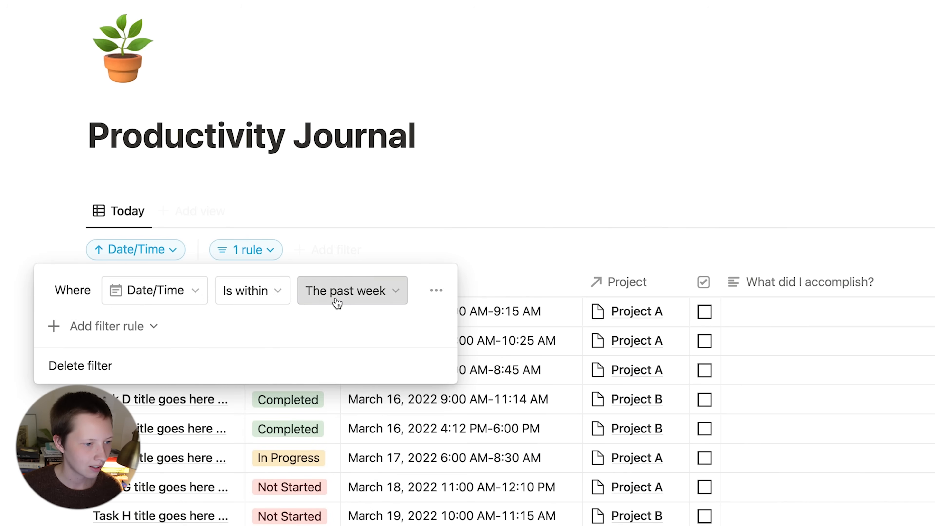
click(334, 295)
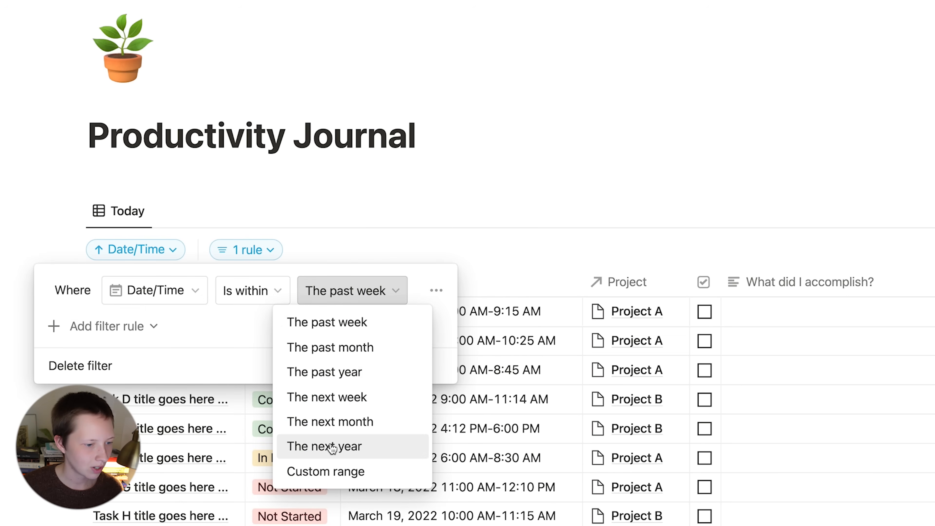
click(313, 397)
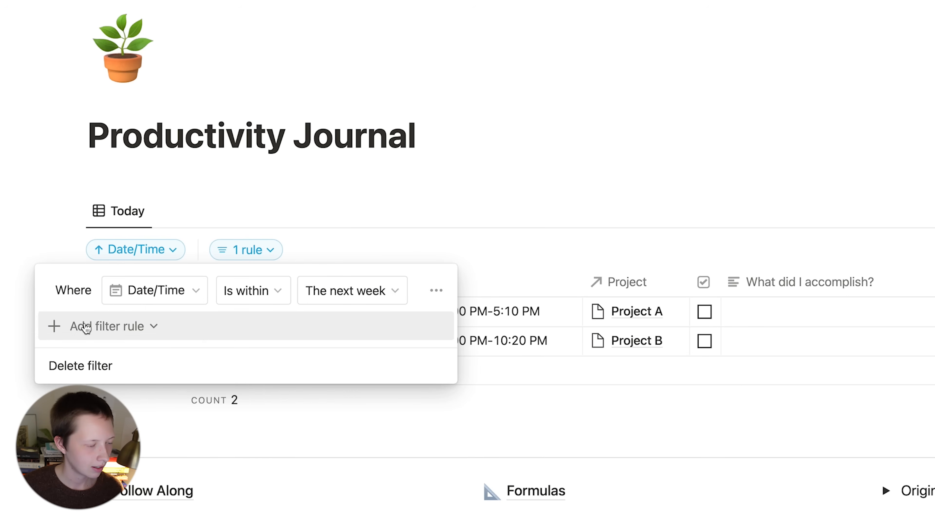
Add a second filter rule, joined with Or, for Date/Time is today
click(107, 325)
click(106, 359)
click(155, 399)
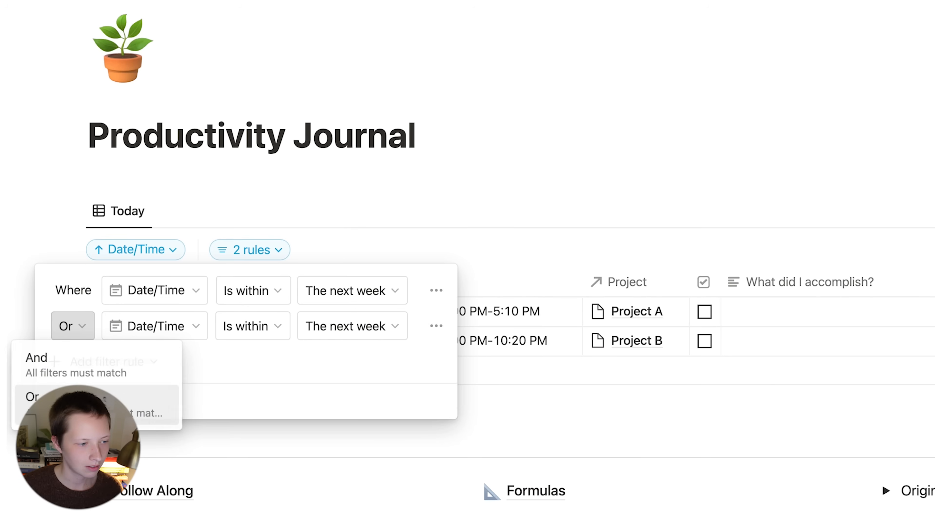
click(269, 330)
click(221, 358)
click(354, 327)
click(354, 327)
click(542, 504)
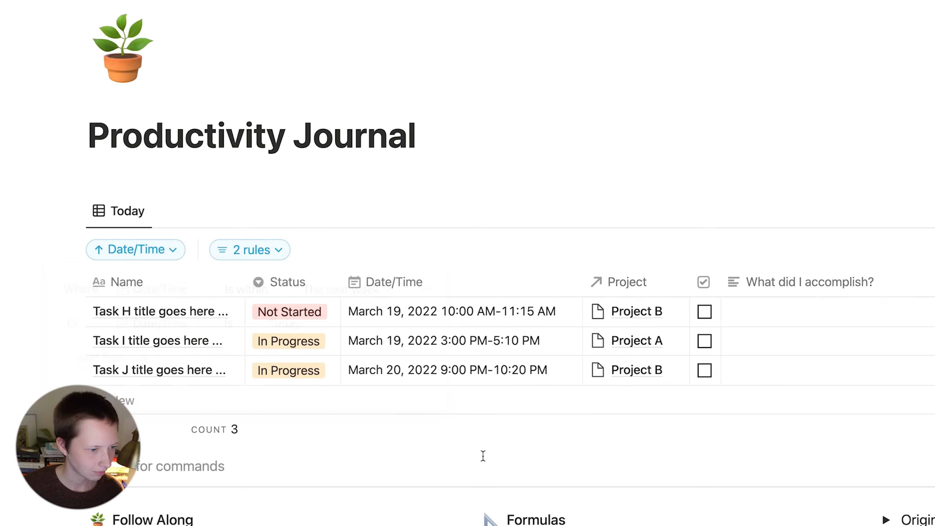
Rename the Today view as "Add New" and close its view options
click(34, 225)
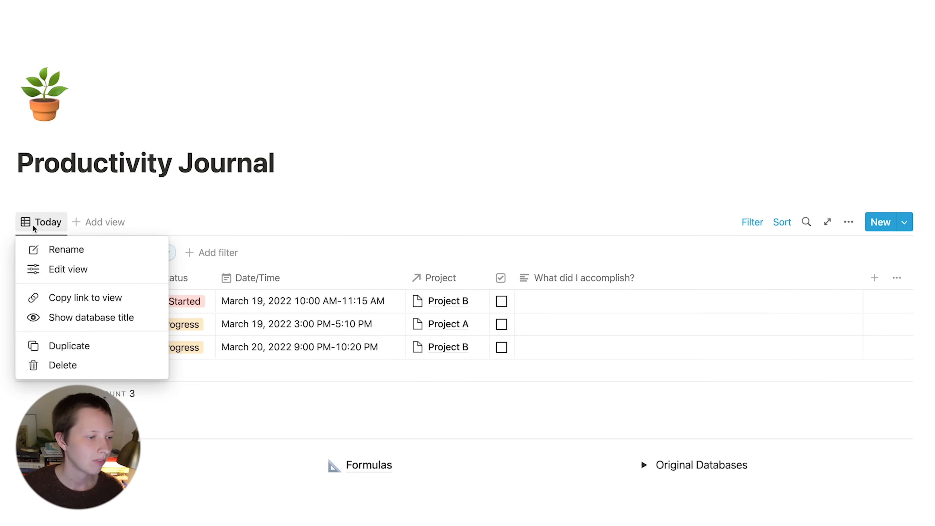
click(50, 249)
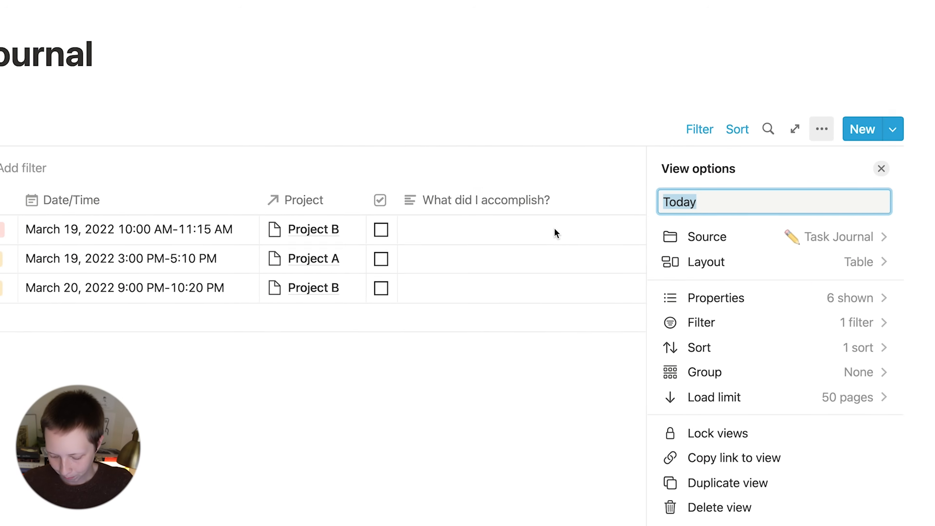
text(Add New)
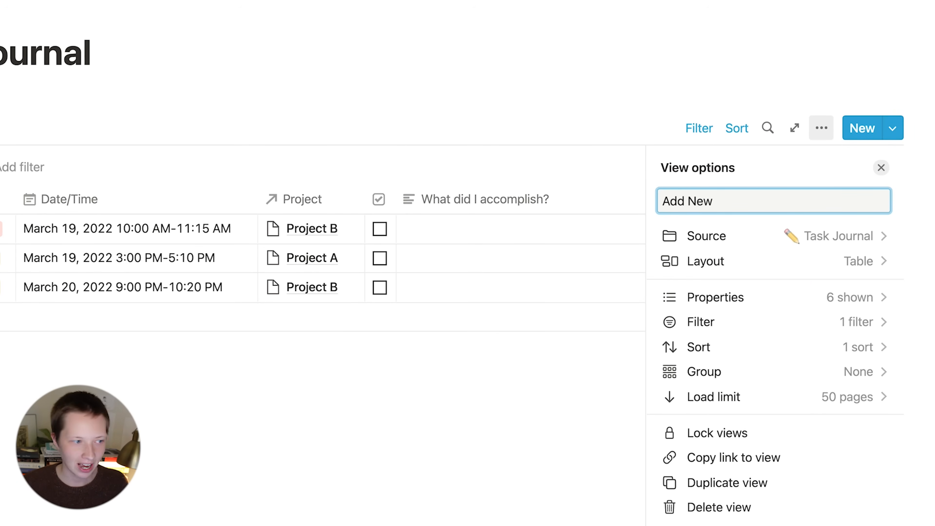
click(174, 506)
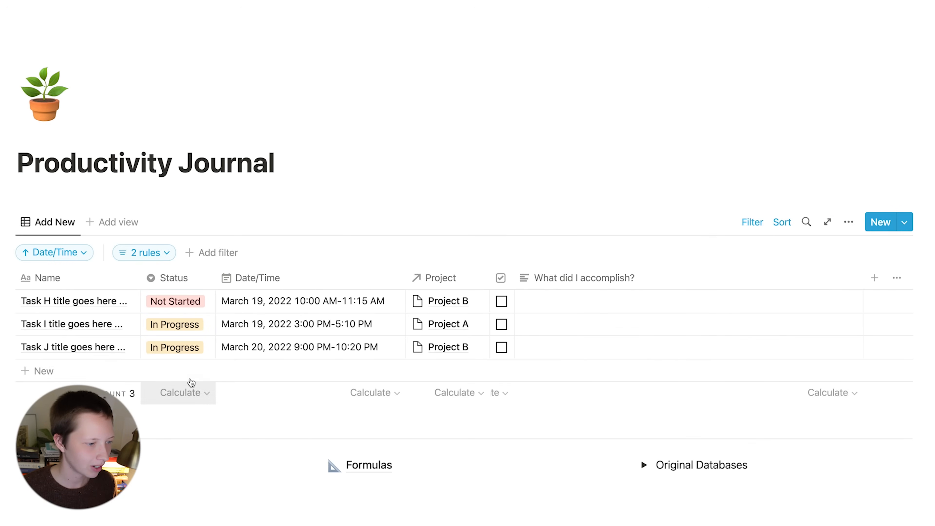
Try adding a blank task in the Add New view with its date set to March 22, 2022
click(176, 374)
key(Escape)
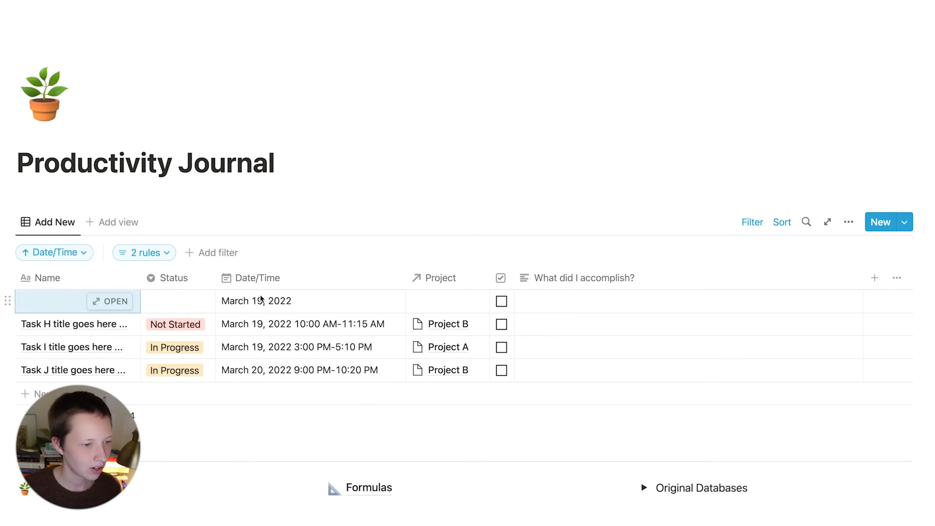
click(285, 301)
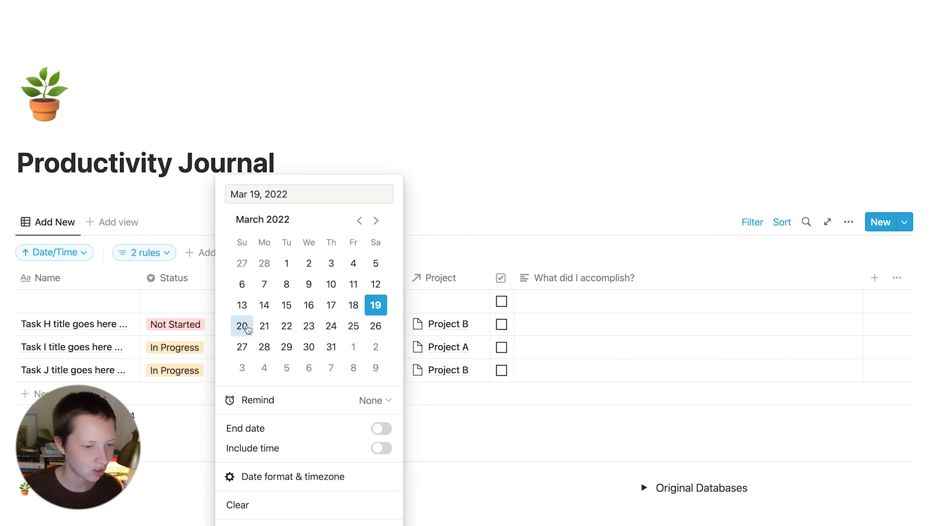
click(336, 331)
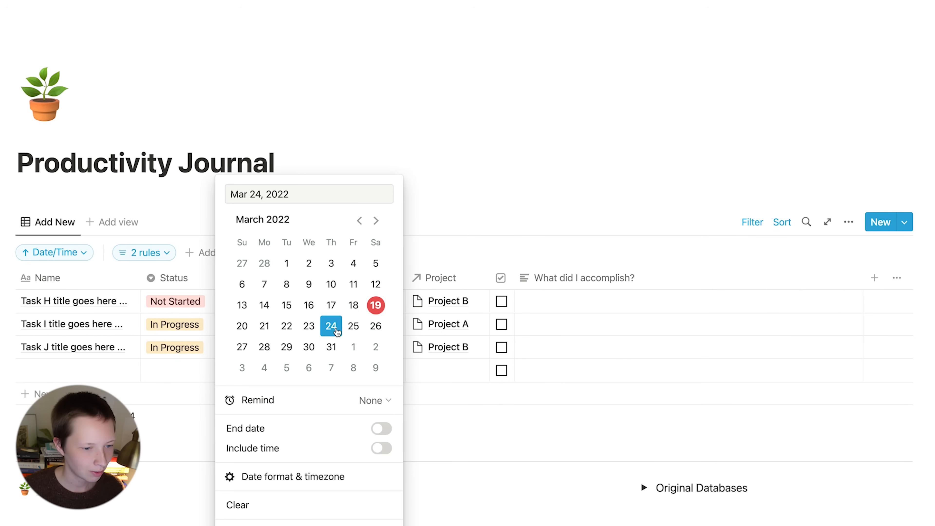
click(352, 327)
click(291, 328)
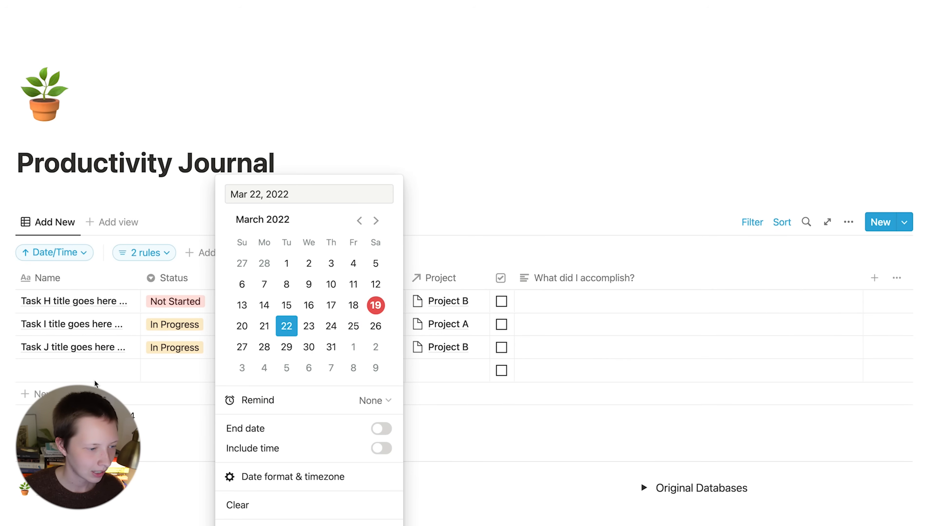
key(Escape)
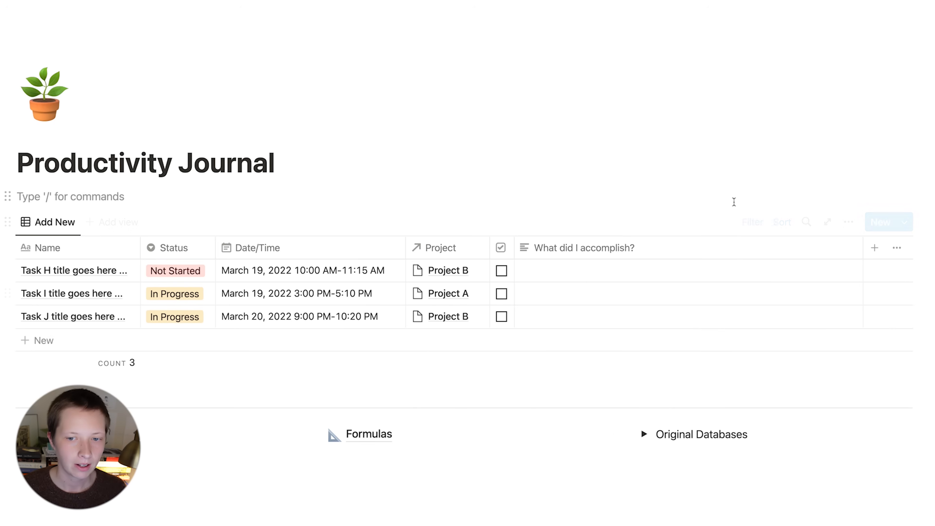
Filter the Add New view by Status is not Completed and move that rule into the advanced filter
click(752, 223)
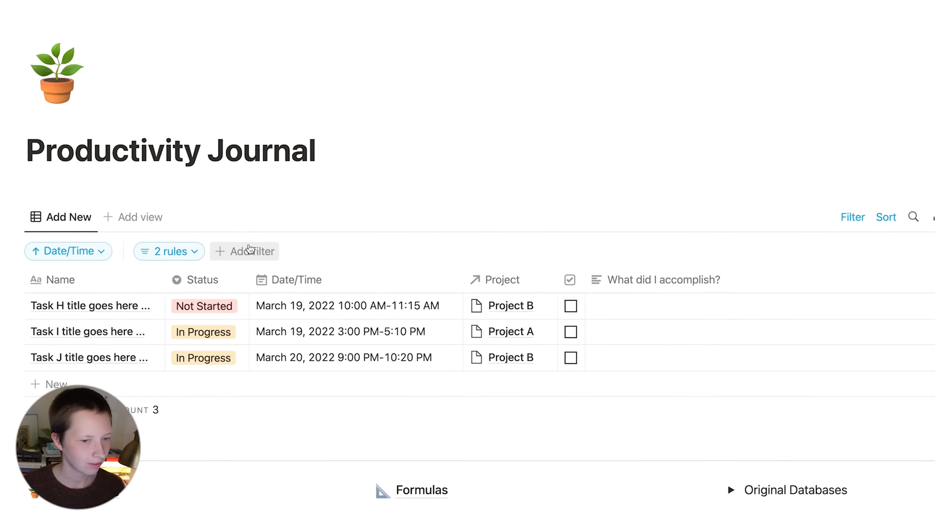
click(219, 253)
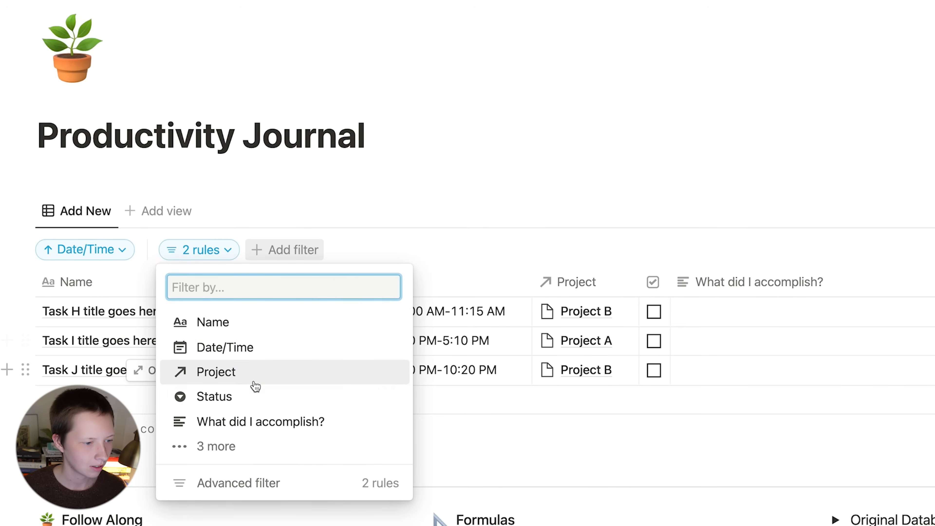
click(254, 395)
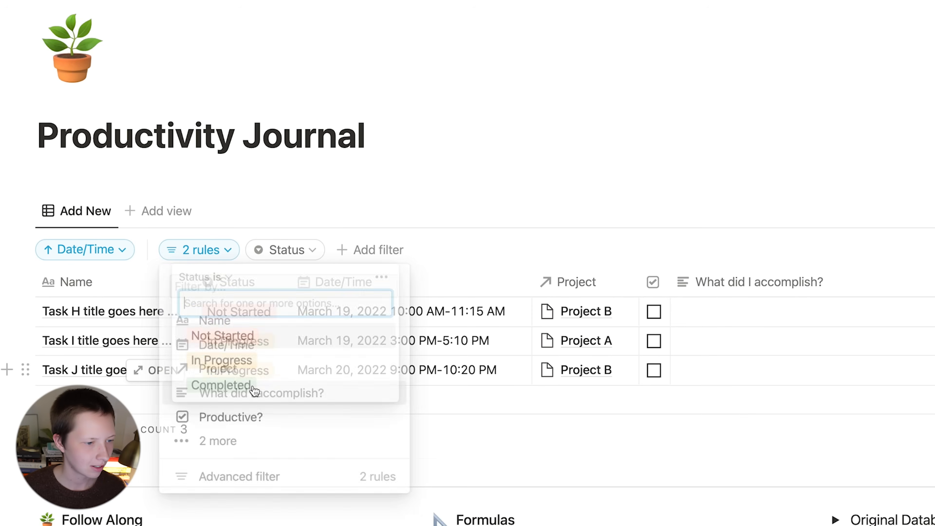
click(222, 278)
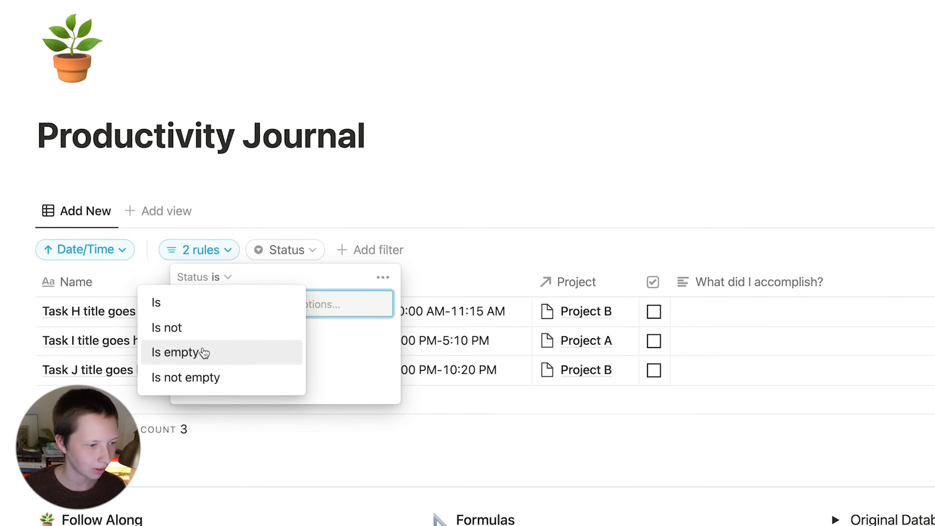
click(202, 334)
click(231, 386)
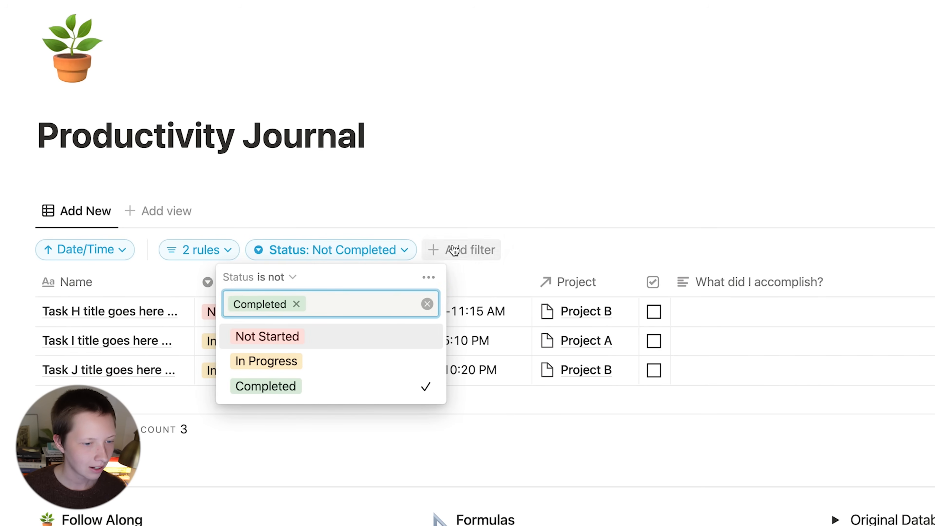
click(427, 277)
click(515, 310)
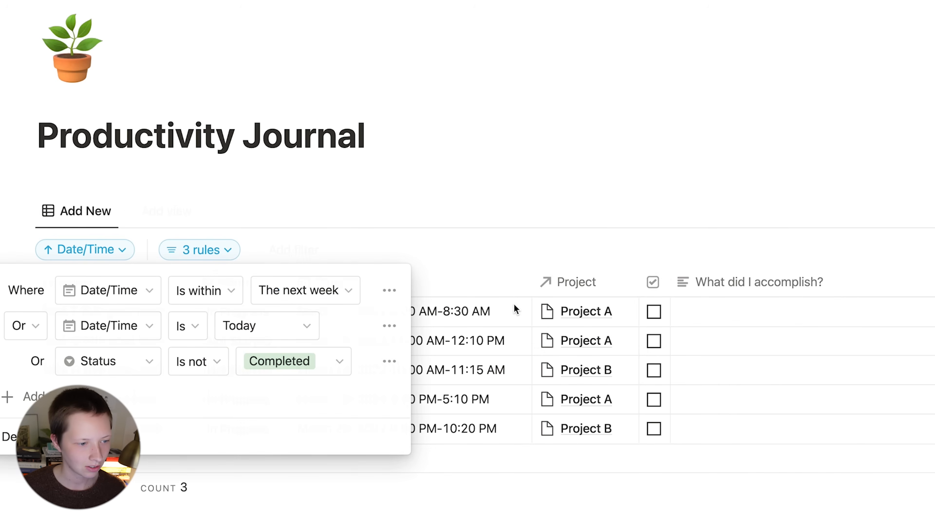
Turn the Status rule into a filter group and add a second Status rule inside it
click(422, 279)
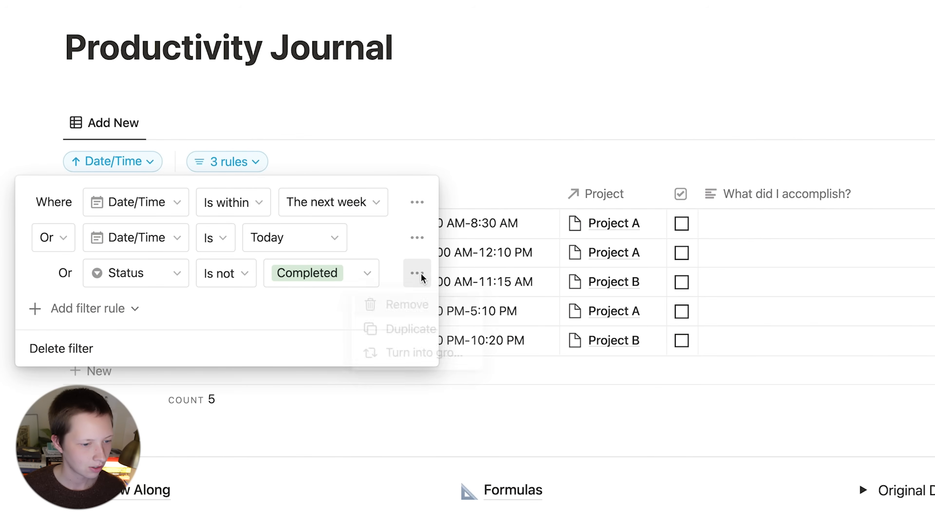
click(387, 355)
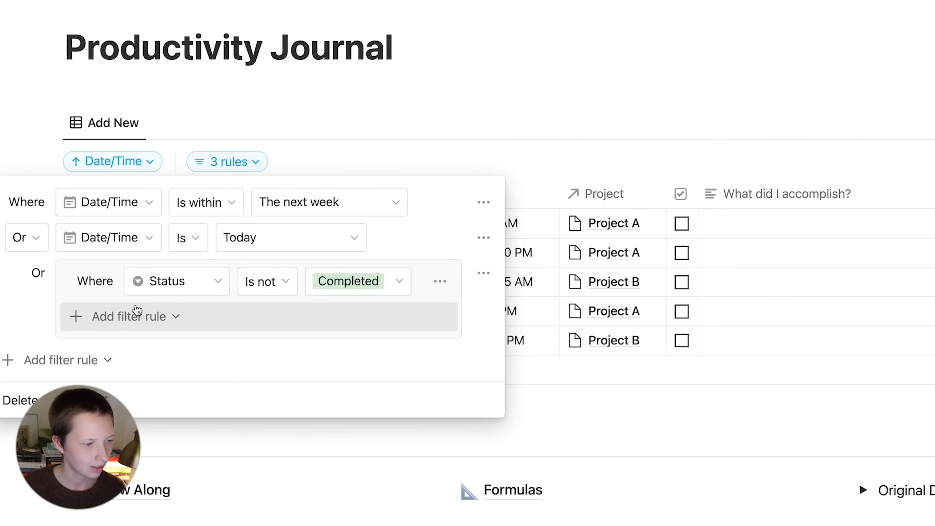
click(133, 315)
click(106, 349)
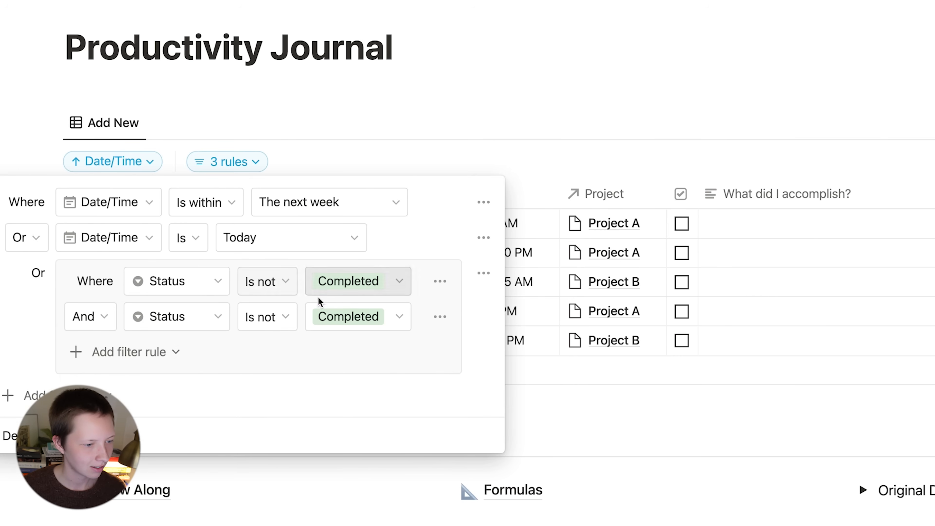
Set the group's first Status rule to is Not Started, removing Completed from its options
click(266, 282)
click(259, 315)
click(324, 280)
click(299, 364)
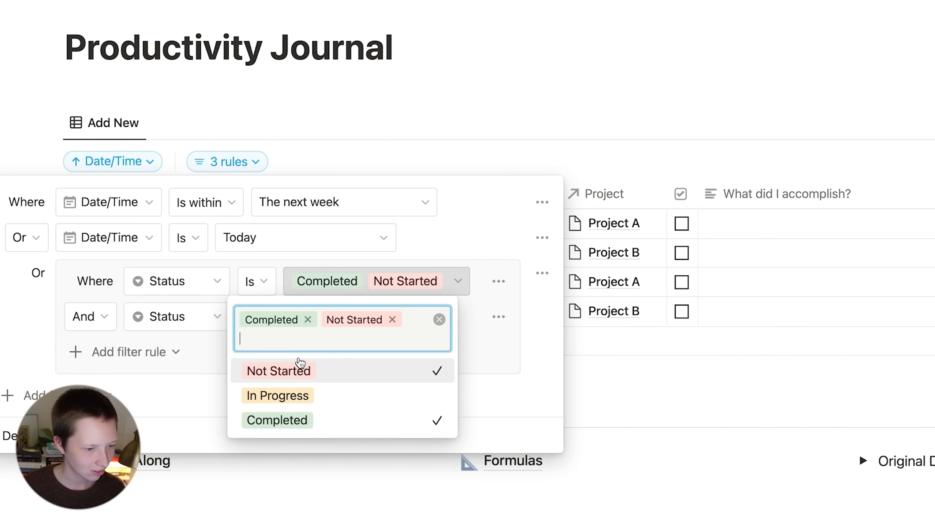
click(308, 320)
click(146, 317)
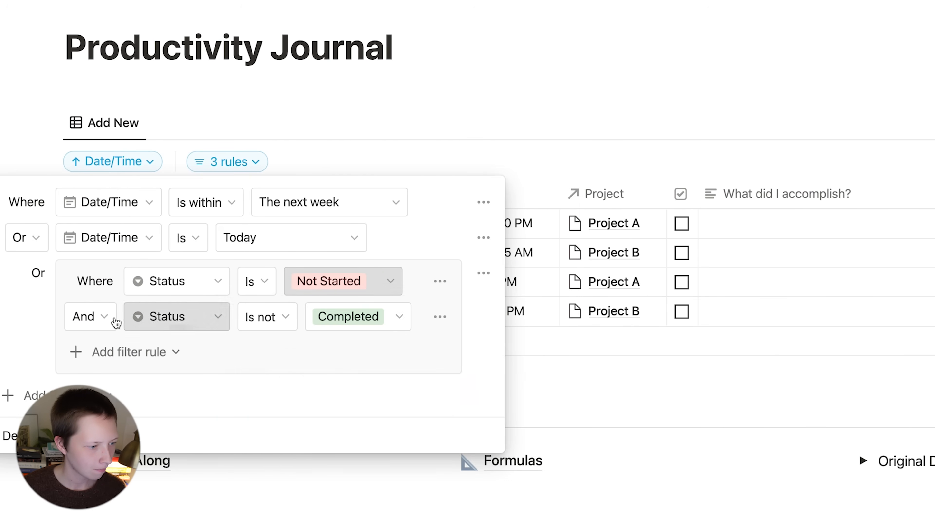
Join the group's second Status rule with Or and set it to is In Progress
click(98, 321)
click(99, 390)
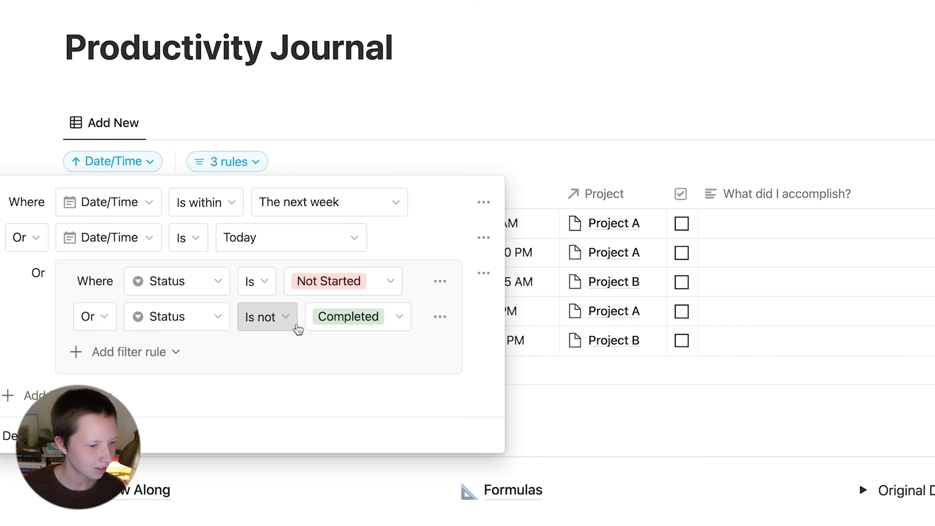
click(282, 322)
click(259, 352)
click(346, 321)
click(303, 355)
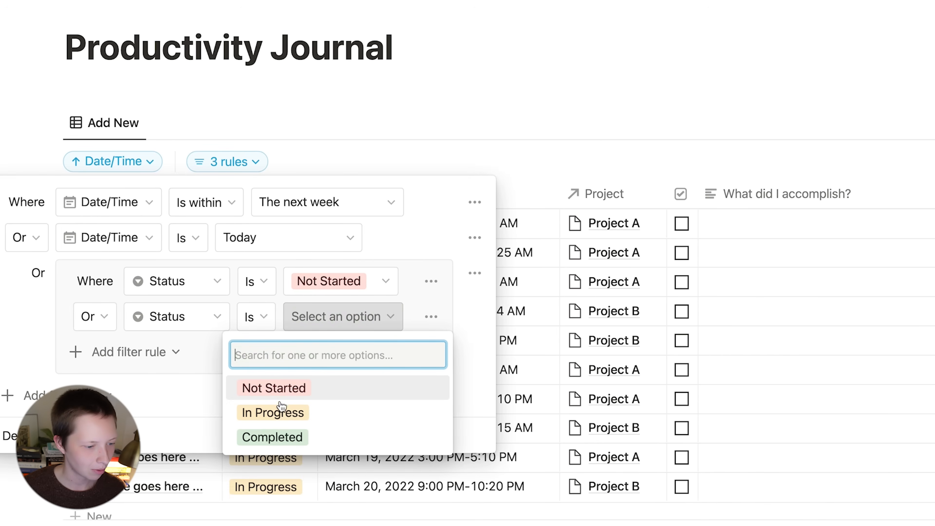
click(272, 412)
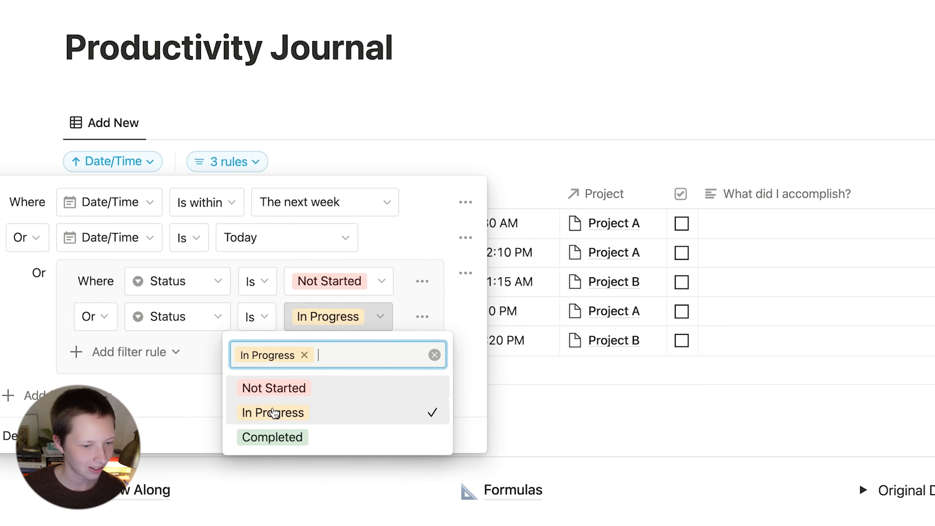
click(146, 360)
Turn the Date/Time is within the next week rule into a filter group and remove the separate Date/Time is Today rule
click(465, 202)
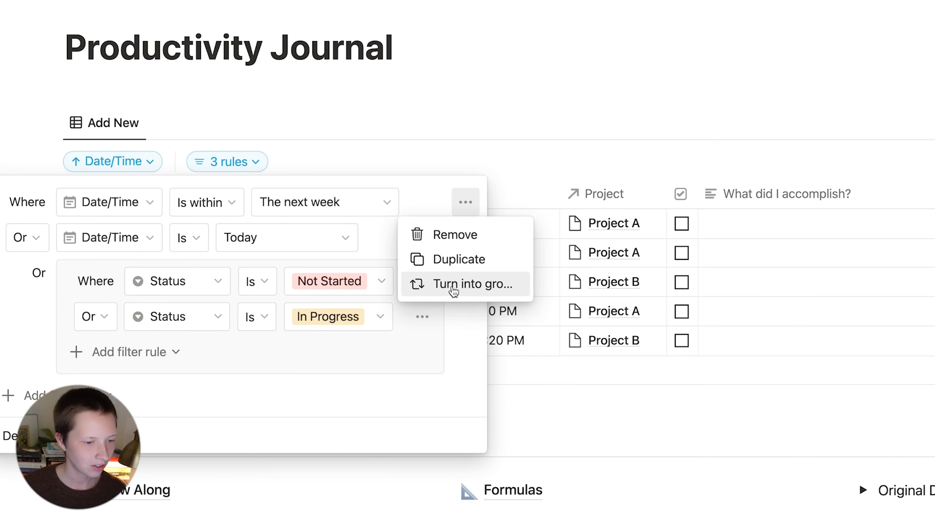
click(454, 285)
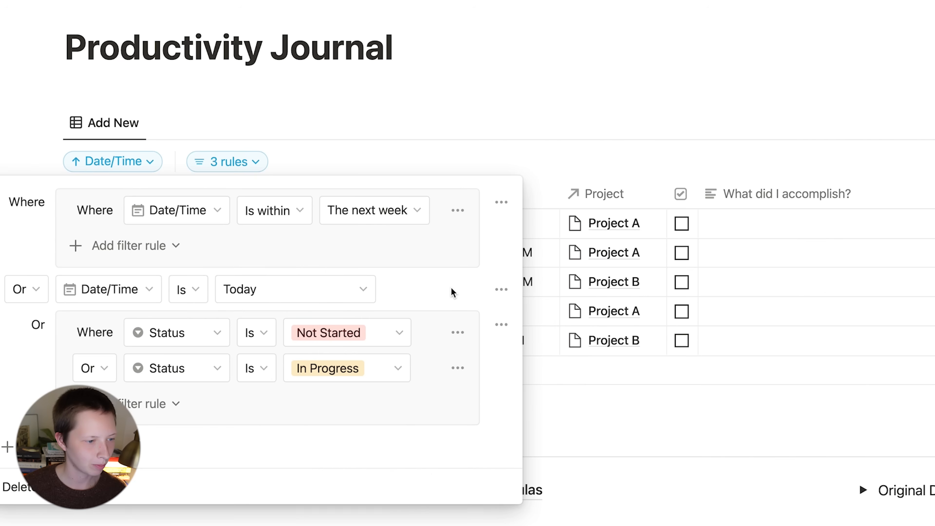
click(501, 291)
click(489, 321)
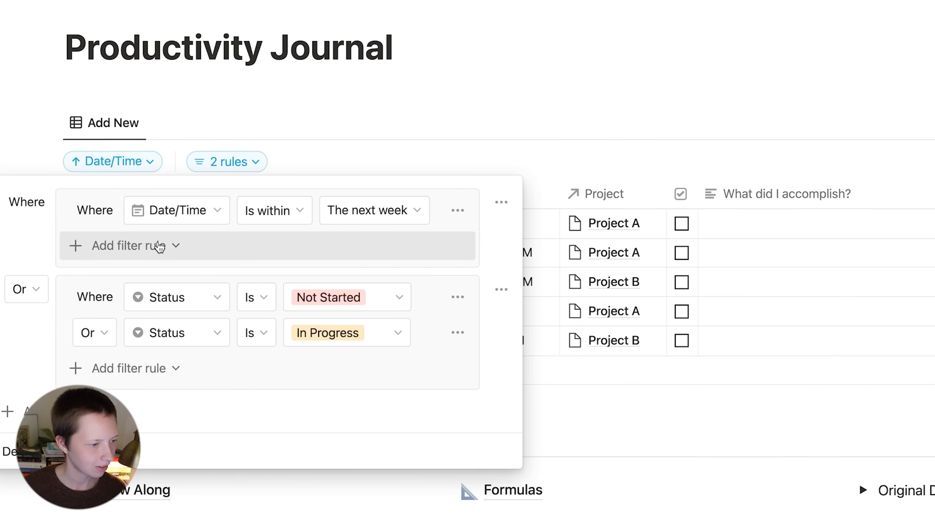
Add a second rule, Date/Time is Today, inside the date filter group
click(178, 253)
click(143, 284)
click(265, 249)
click(234, 280)
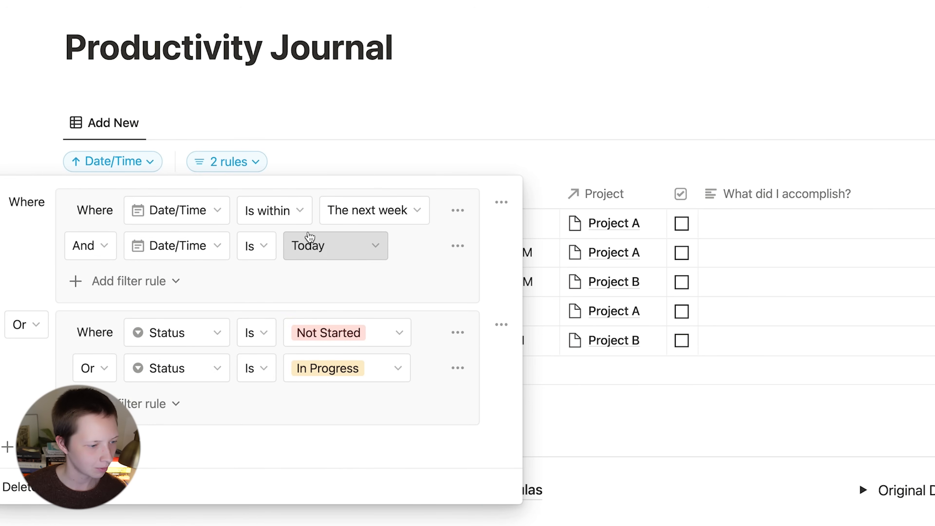
Join the date and Status filter groups with And, and the two Date/Time rules with Or
click(31, 325)
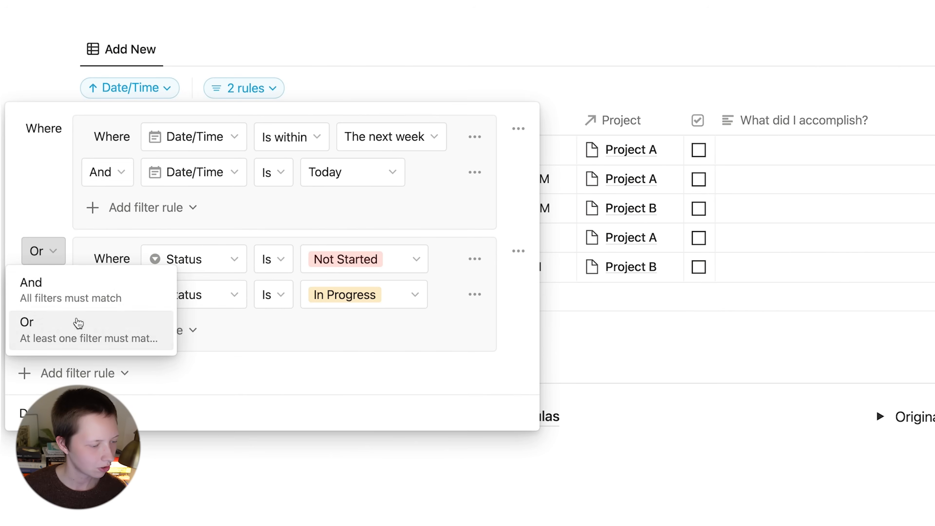
click(33, 301)
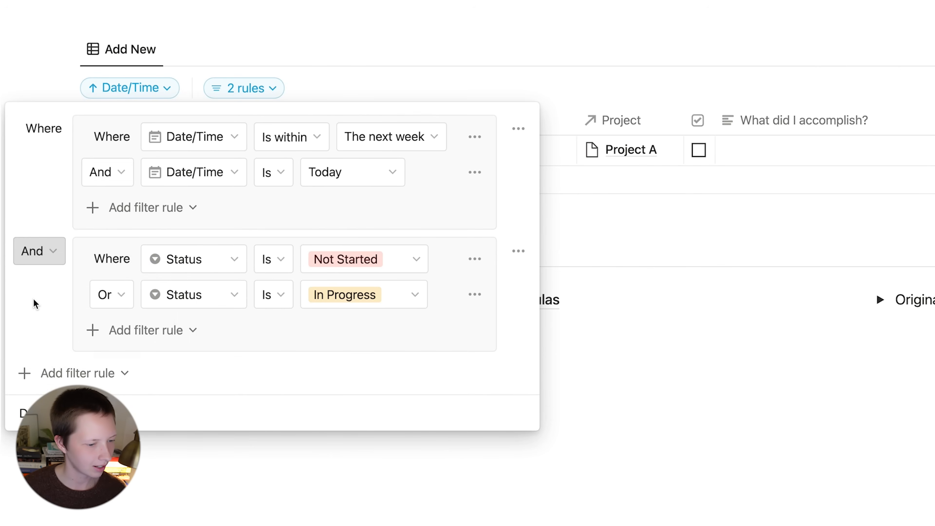
click(107, 171)
click(77, 249)
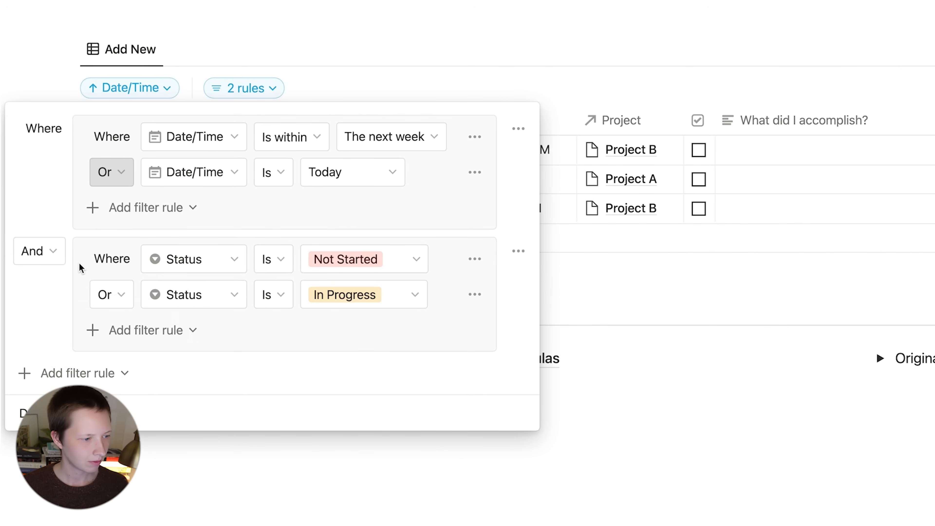
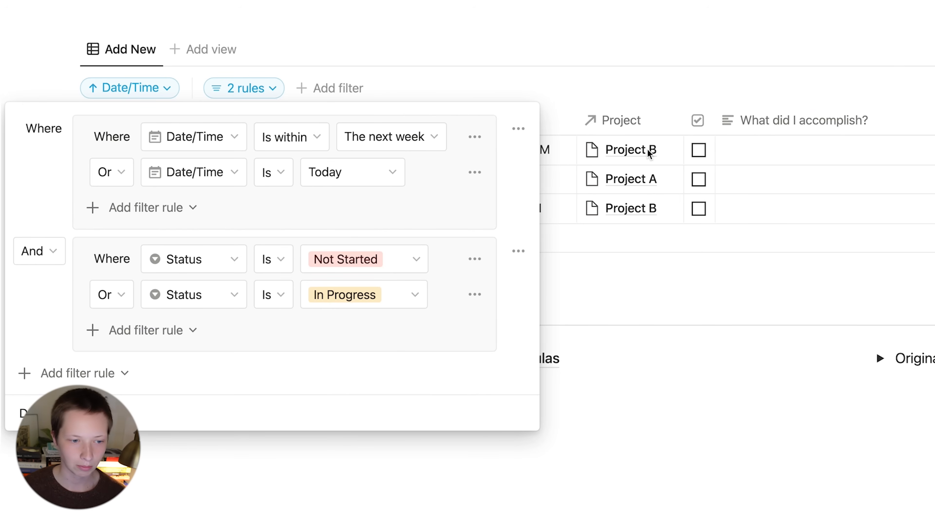
click(603, 76)
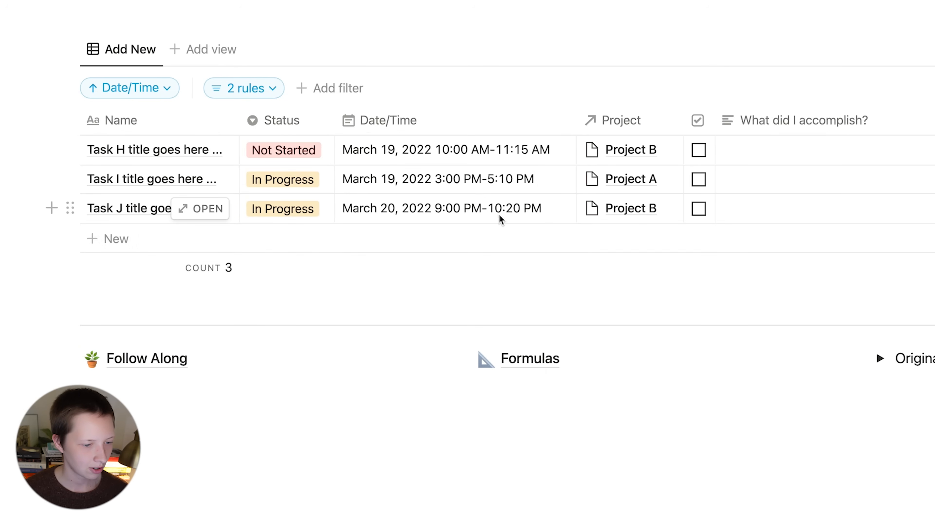
Add a blank entry to the Add New view to check the prefilled Status and date, and delete it
click(511, 237)
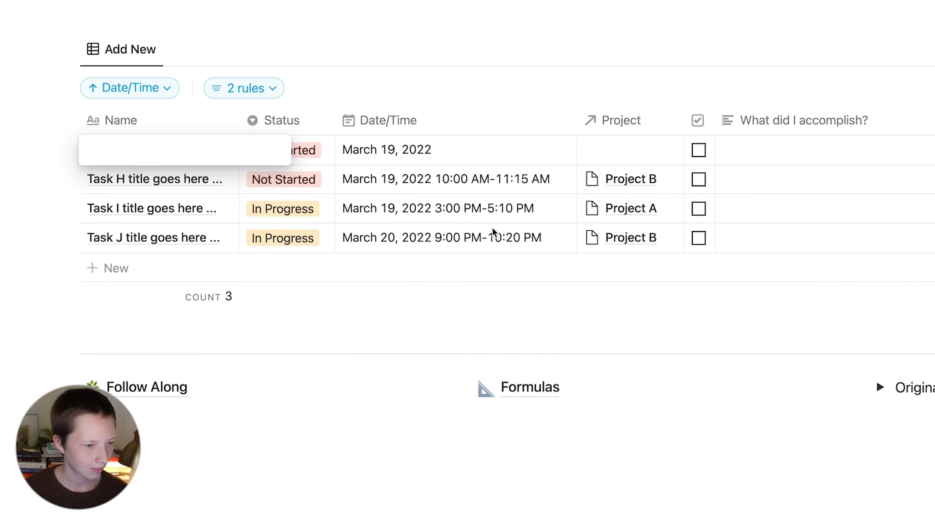
key(Escape)
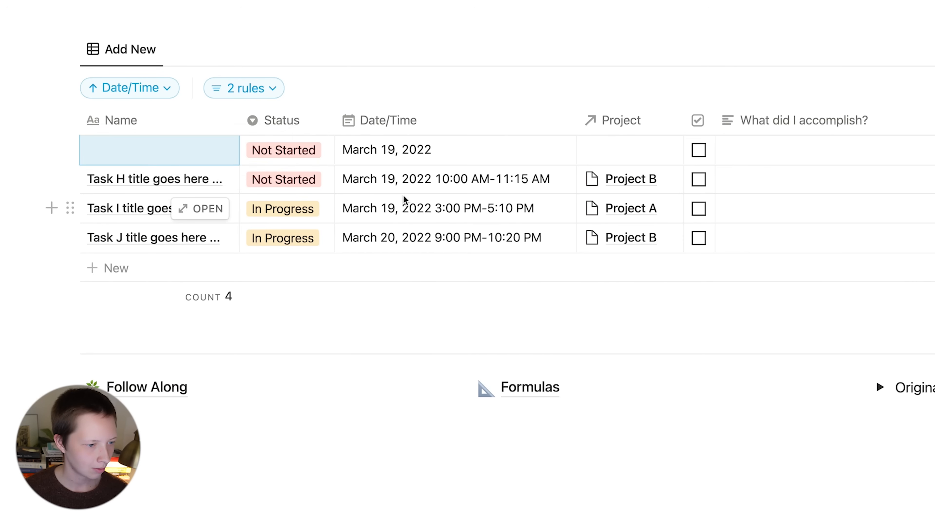
click(275, 151)
key(Escape)
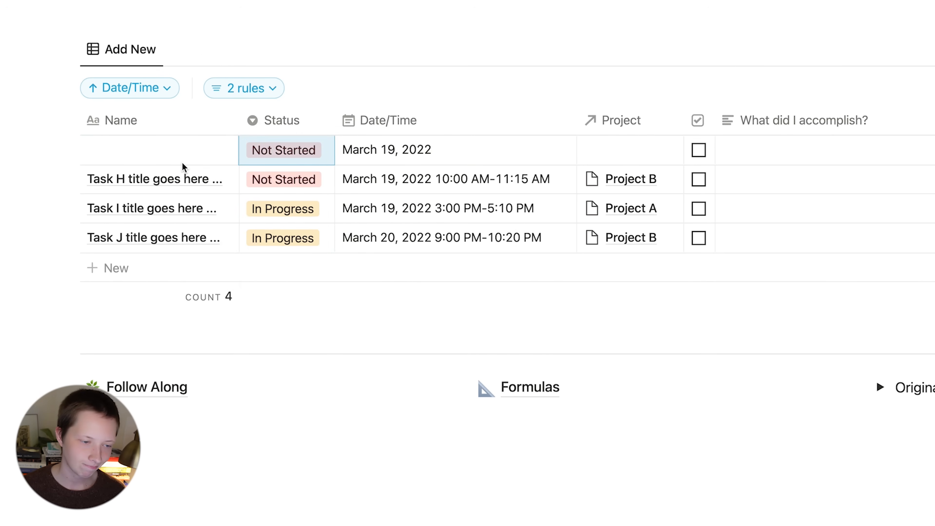
key(Escape)
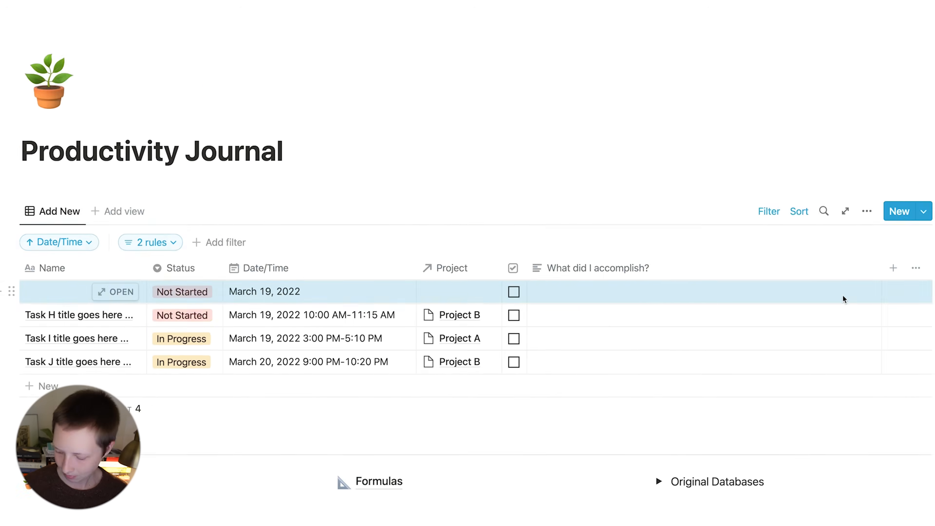
key(Delete)
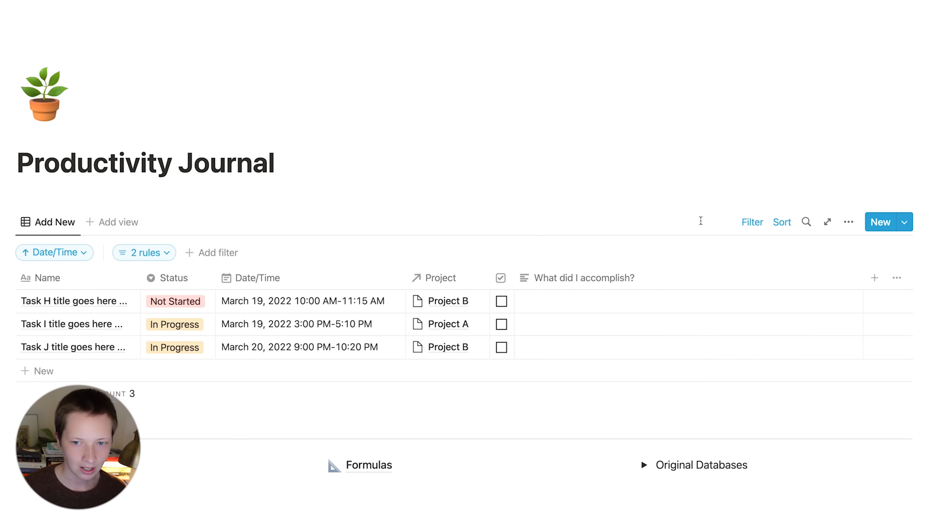
Collapse the filter and sort bar and hide the What did I accomplish? and checkbox properties in the Add New view
click(757, 224)
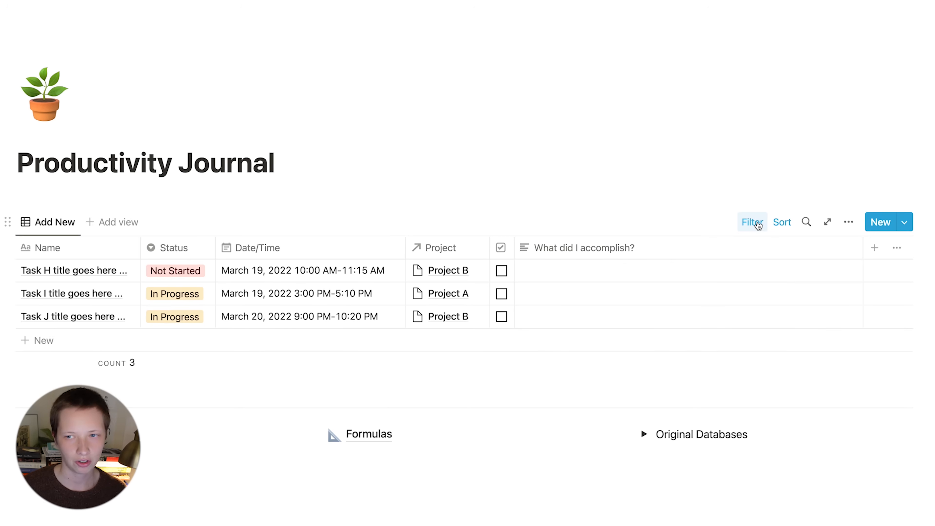
click(607, 253)
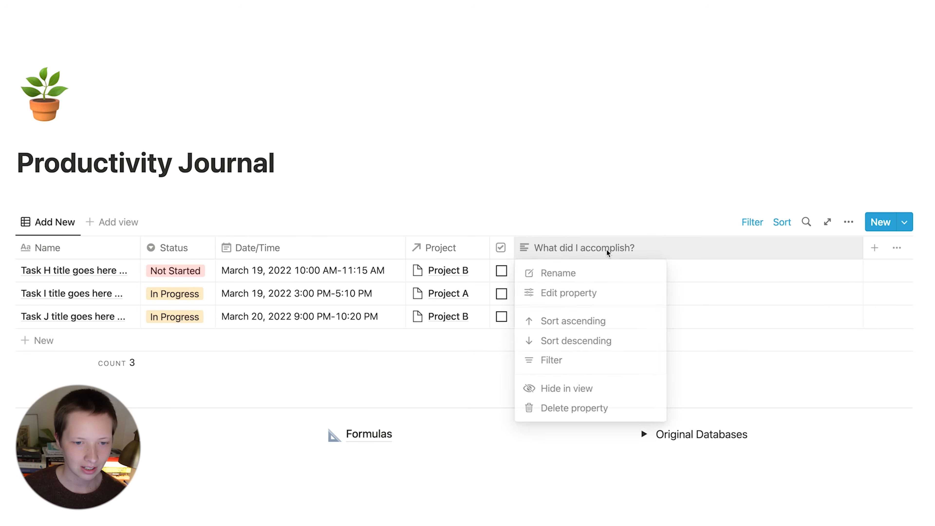
click(588, 390)
click(501, 248)
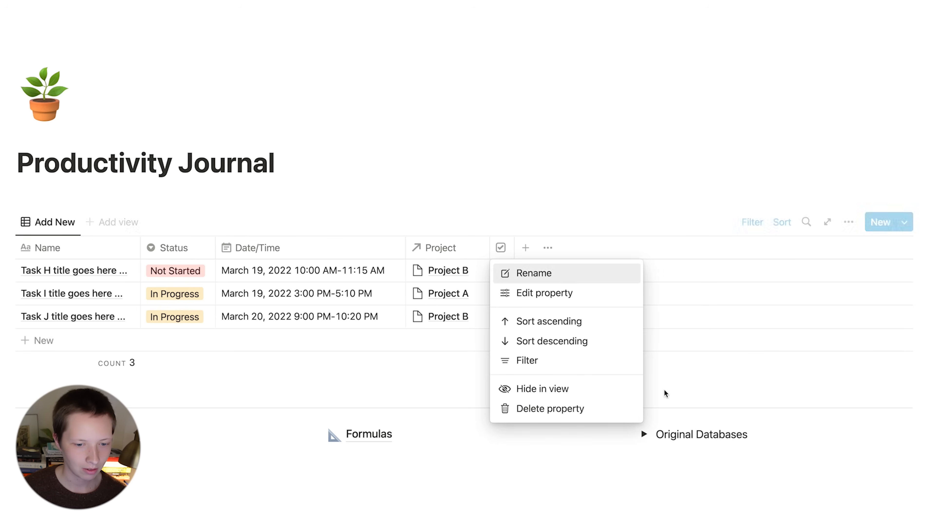
click(536, 394)
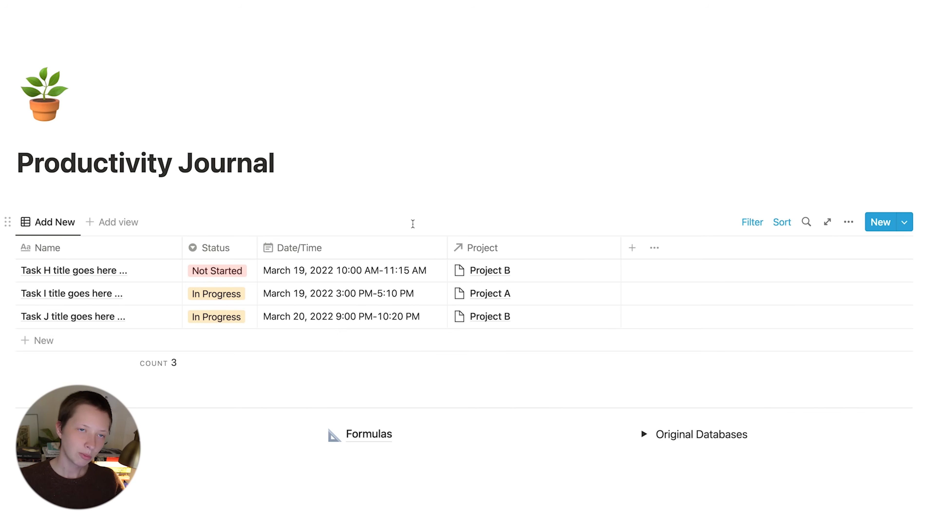
Open the Projects database from the Original Databases toggle and narrow its Name column
click(643, 434)
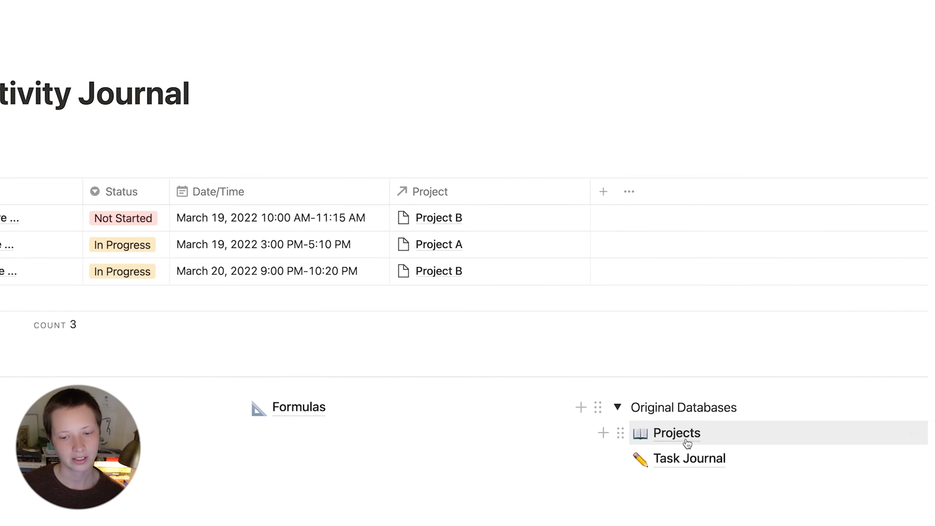
click(695, 458)
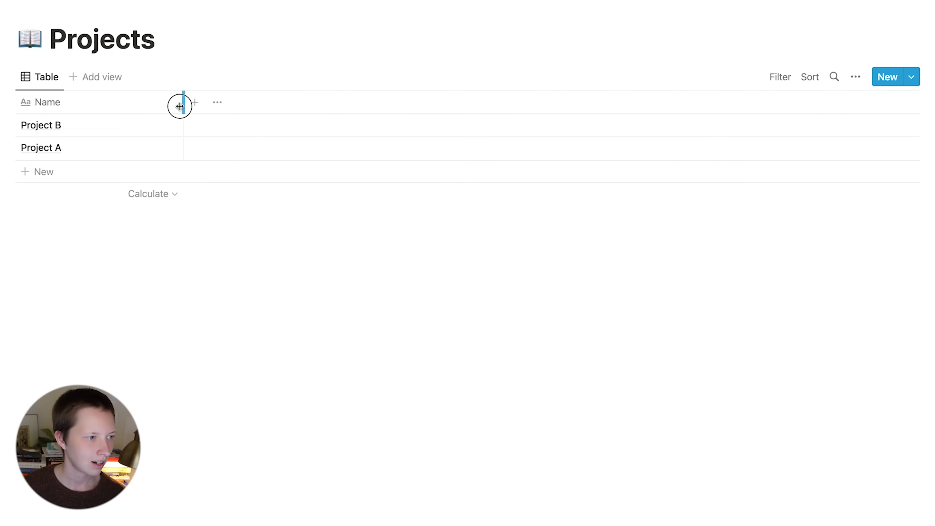
drag(180, 106, 119, 105)
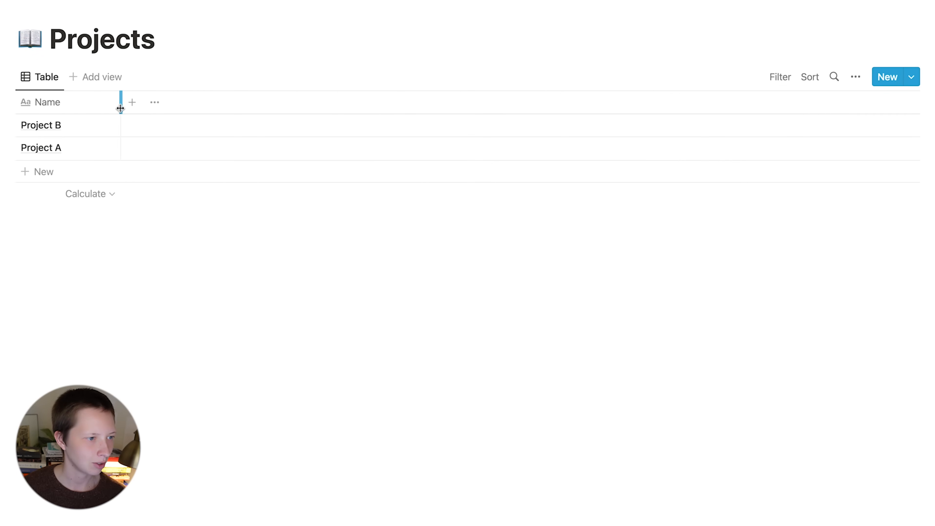
Add a Gallery view to the Projects database with card preview None and card size Medium
click(99, 81)
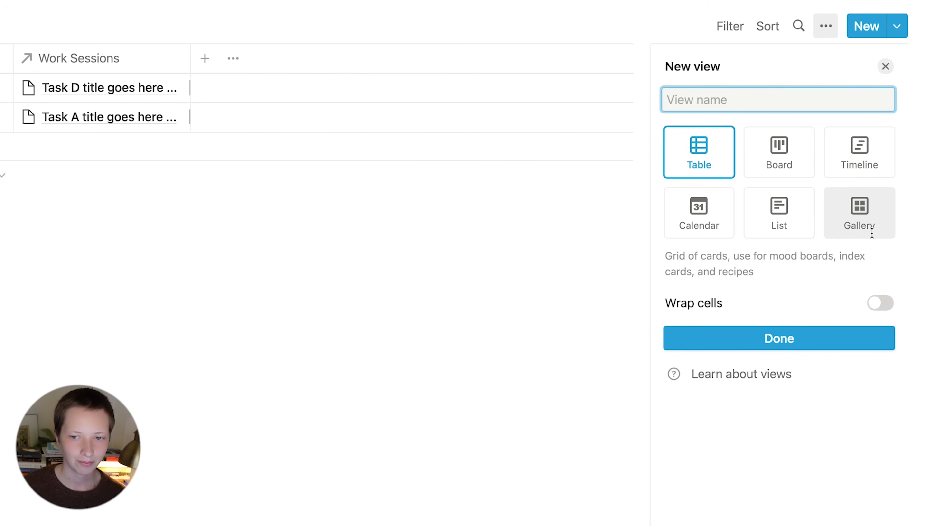
click(871, 233)
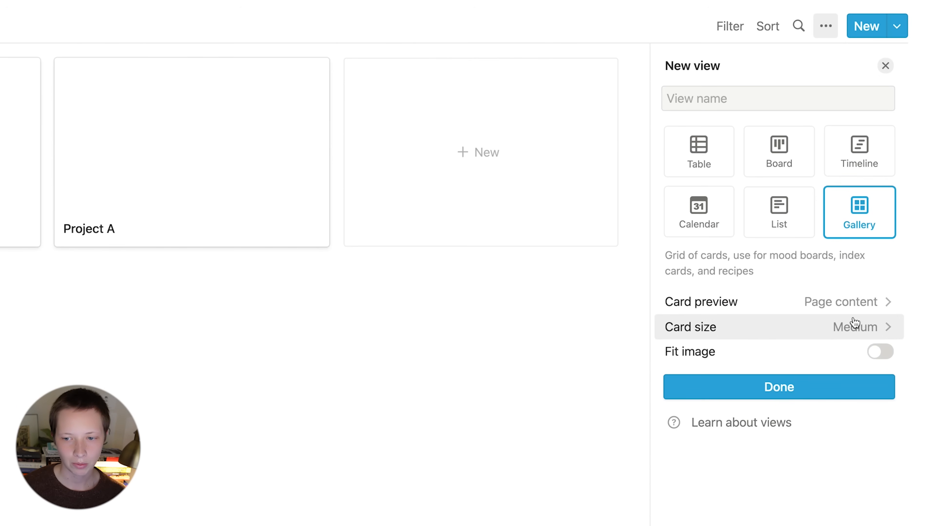
click(823, 306)
click(747, 344)
click(837, 327)
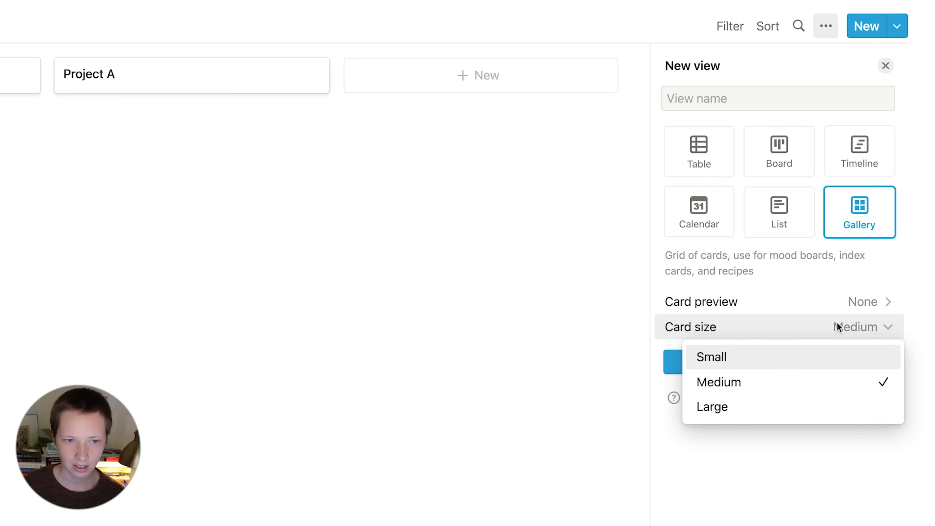
click(767, 315)
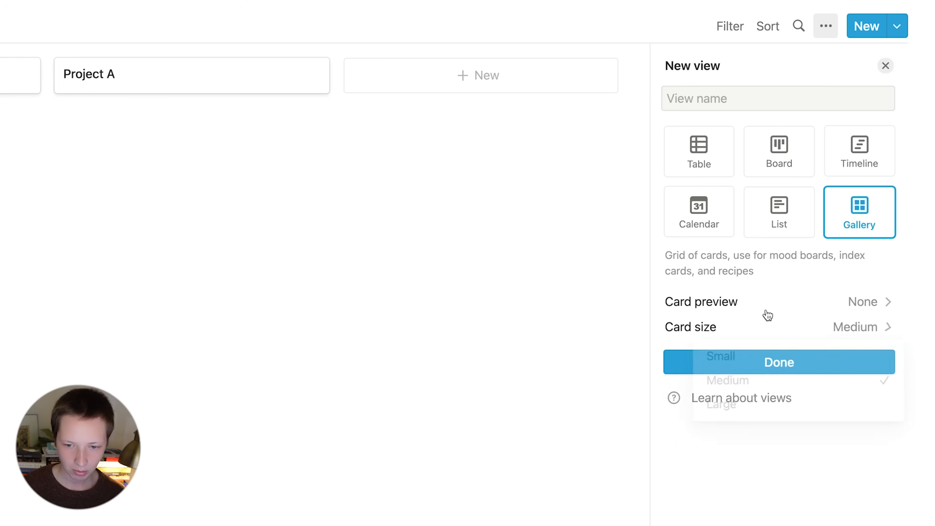
click(749, 365)
key(Escape)
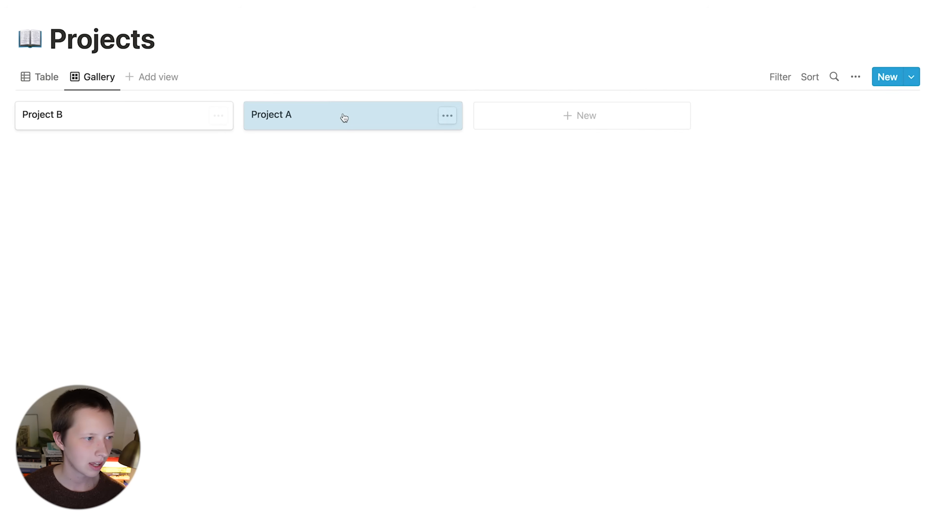
drag(344, 118, 56, 122)
Add a Rollup property named Hours Worked to the Projects table view
click(37, 85)
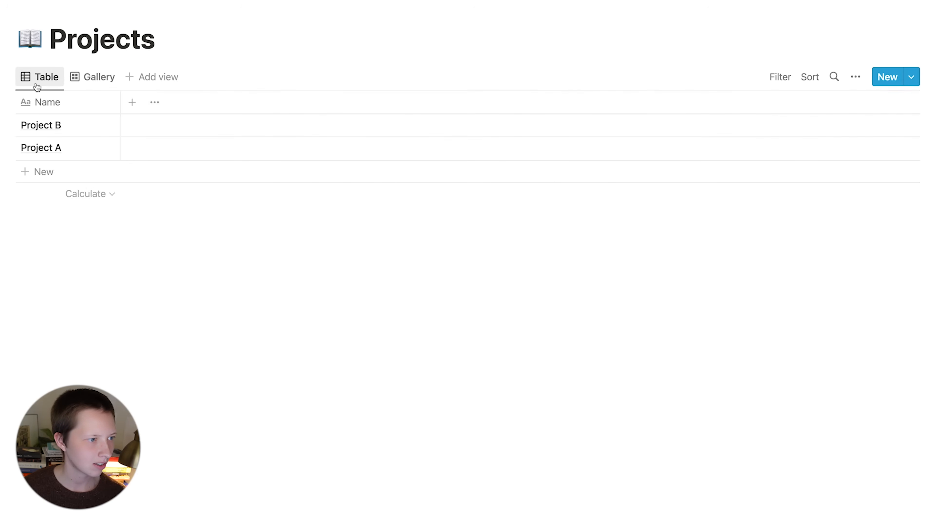
click(132, 102)
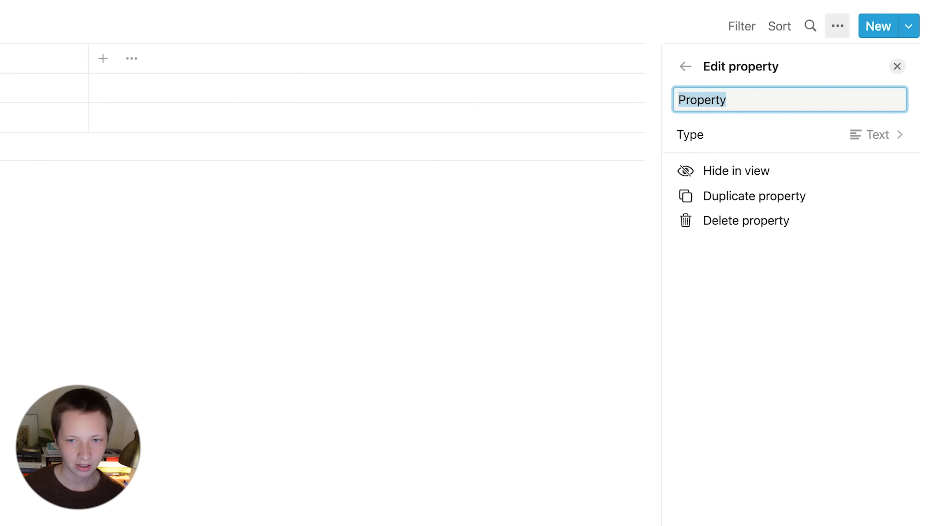
text(Hours Worked)
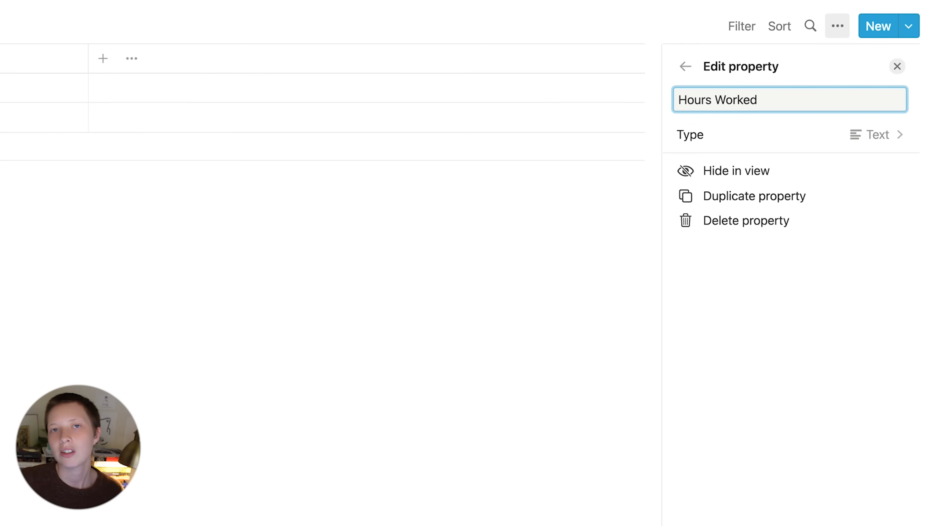
click(776, 135)
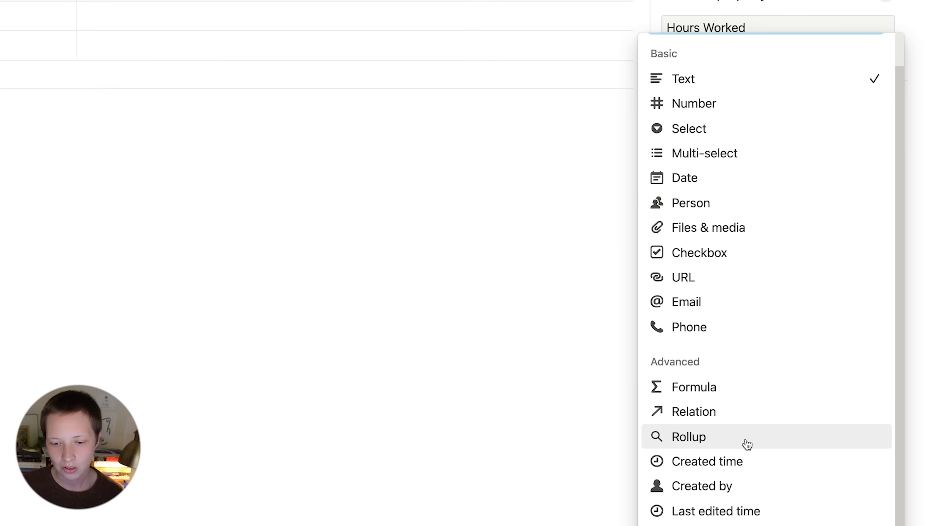
click(747, 441)
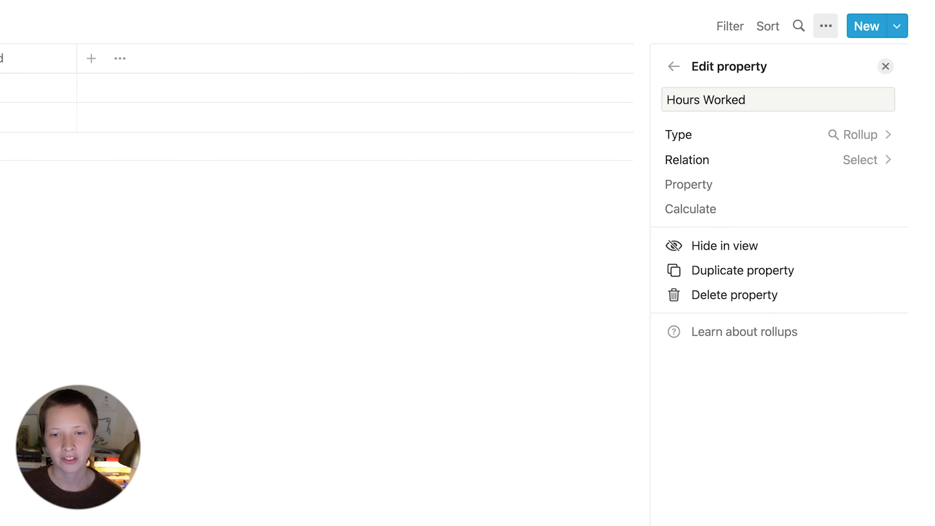
Set the Hours Worked rollup to use the Work Sessions relation and its Hours property
click(840, 166)
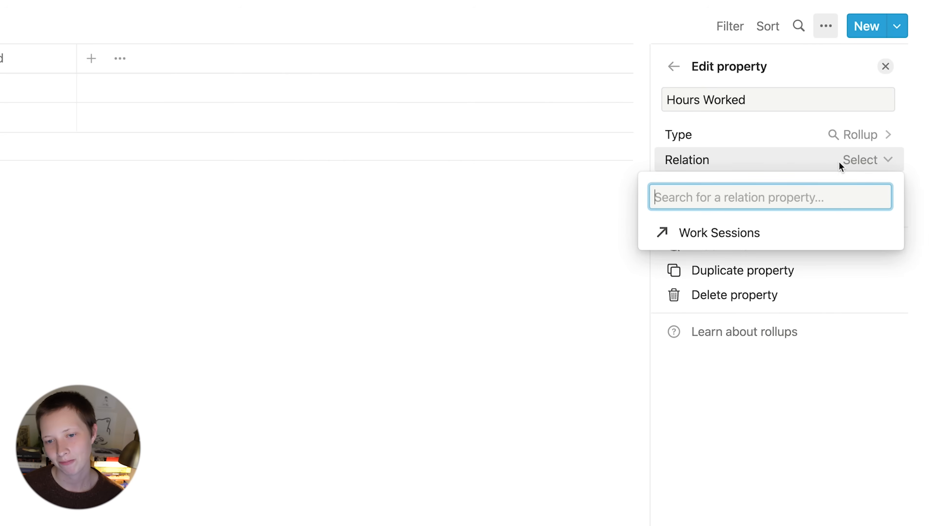
click(746, 247)
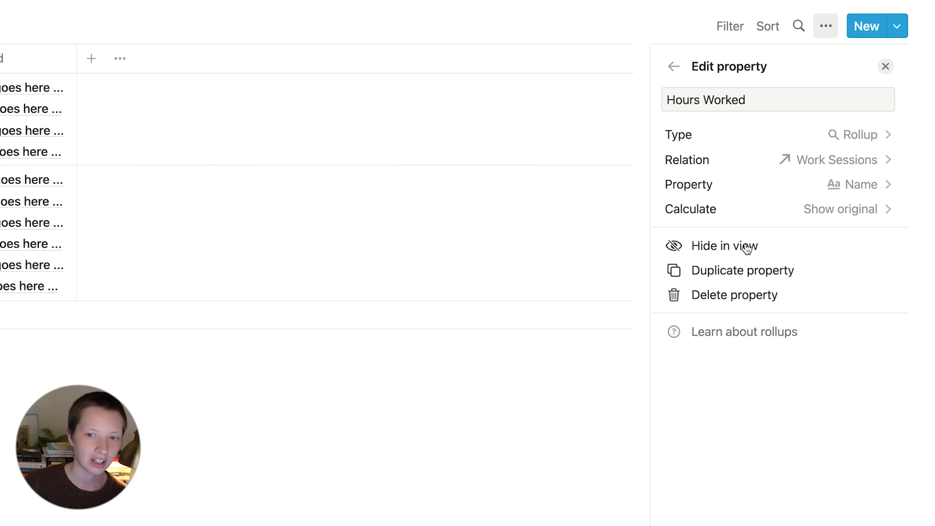
click(861, 184)
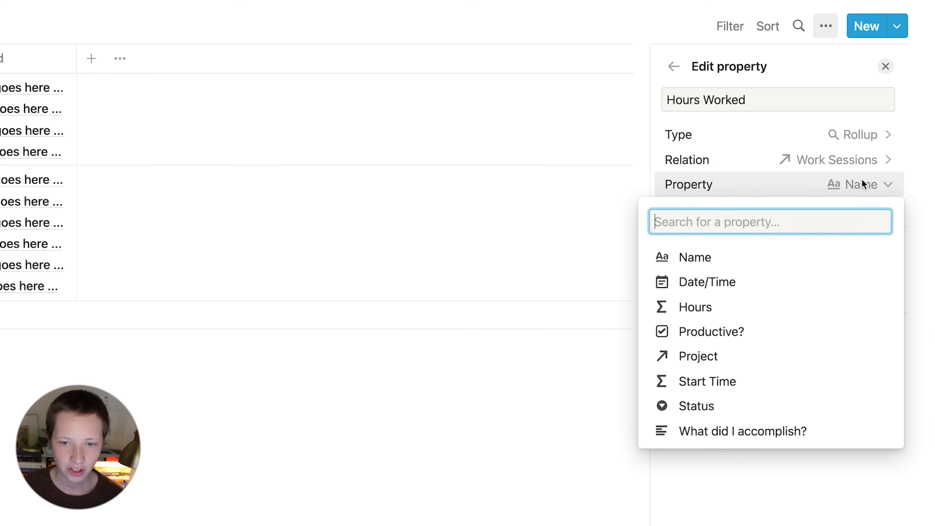
click(757, 315)
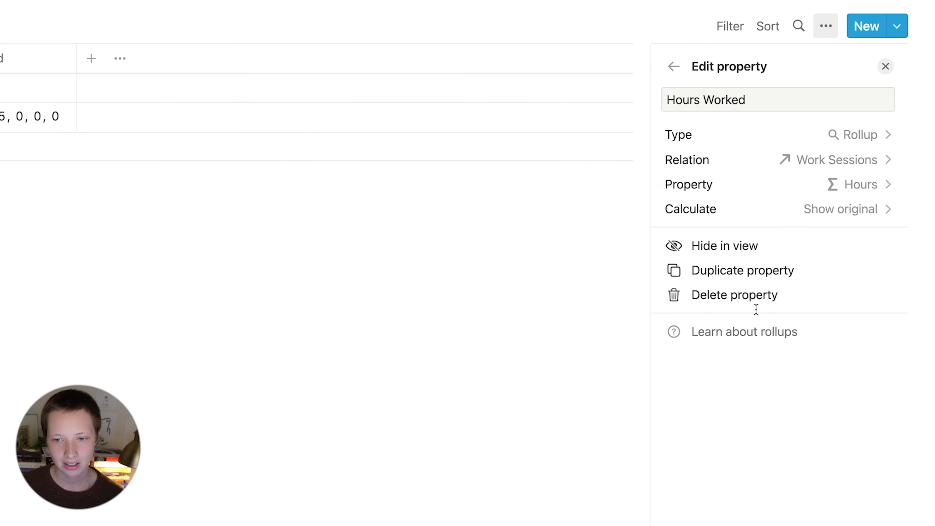
Set the Hours Worked rollup to calculate the Sum and narrow its column in the Projects table
click(845, 208)
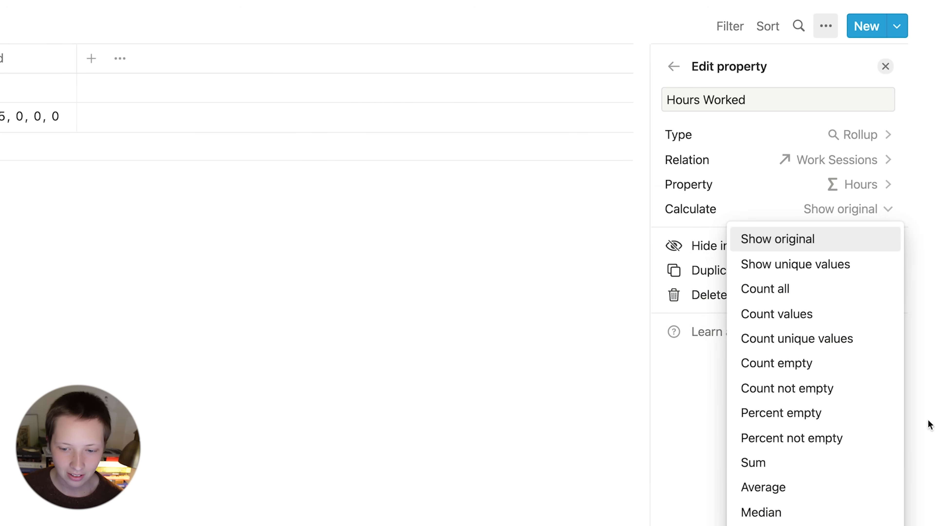
click(797, 469)
click(77, 58)
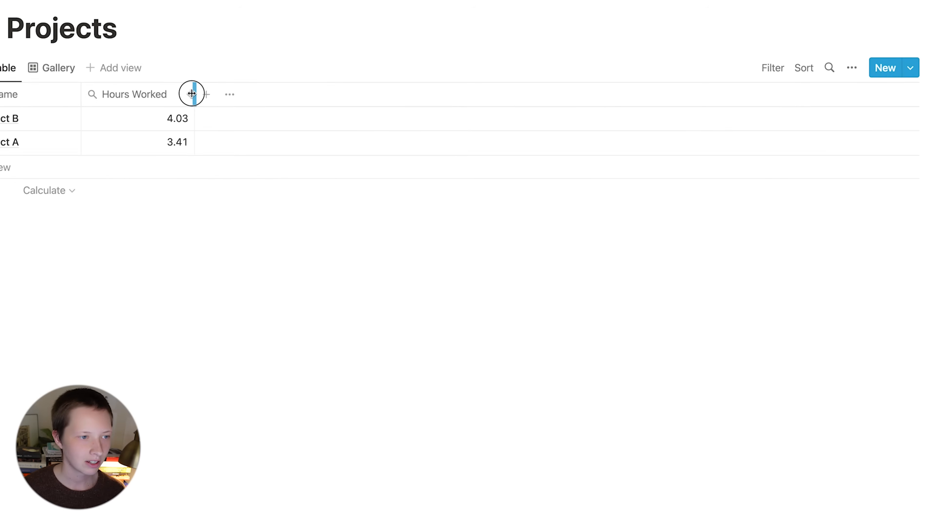
drag(213, 101, 211, 102)
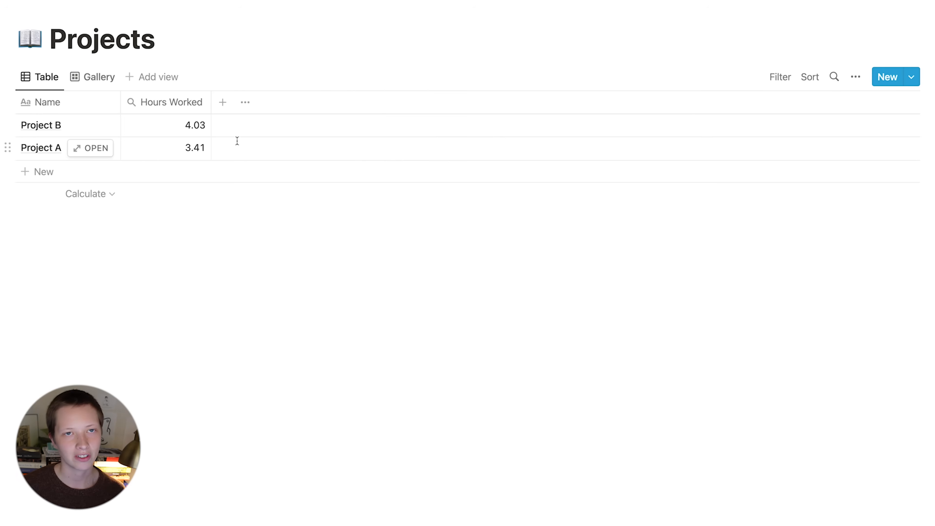
Add a Rollup property named Work Span to the Projects table
click(222, 102)
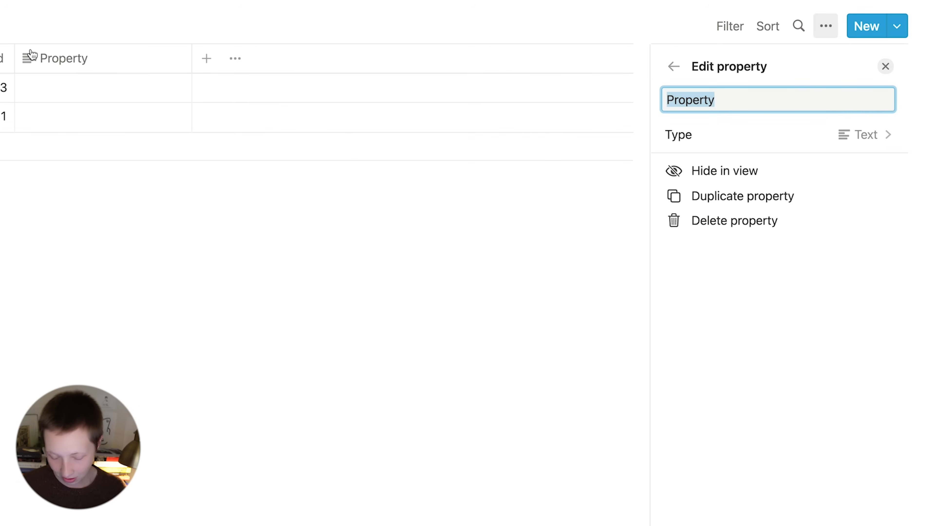
text(Work )
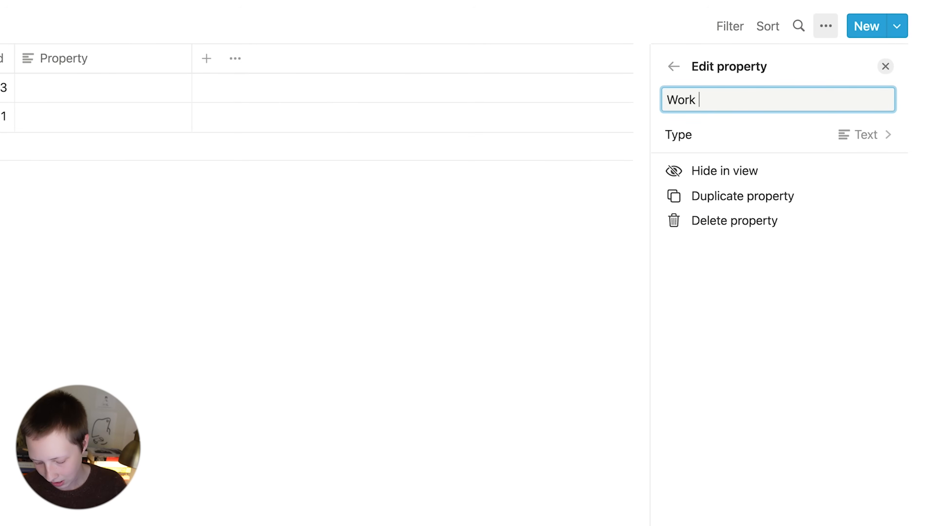
text(Span)
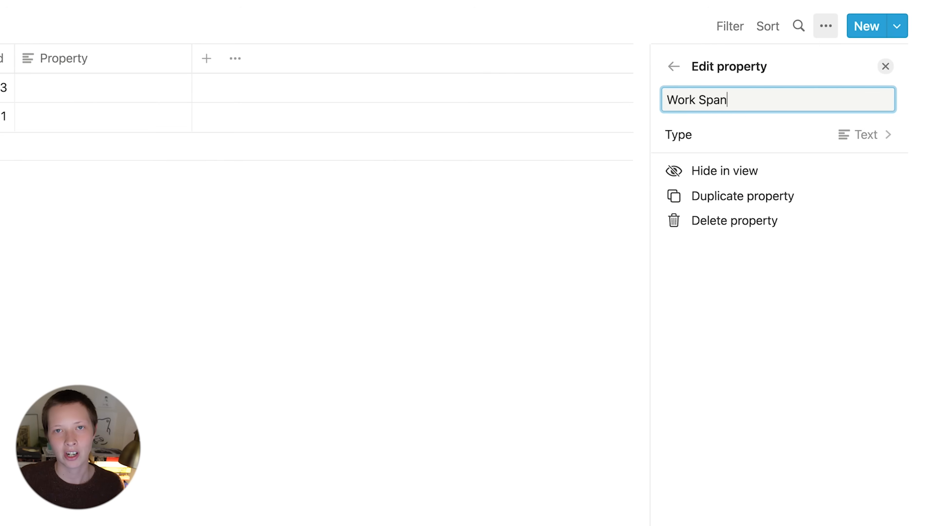
key(Return)
click(722, 134)
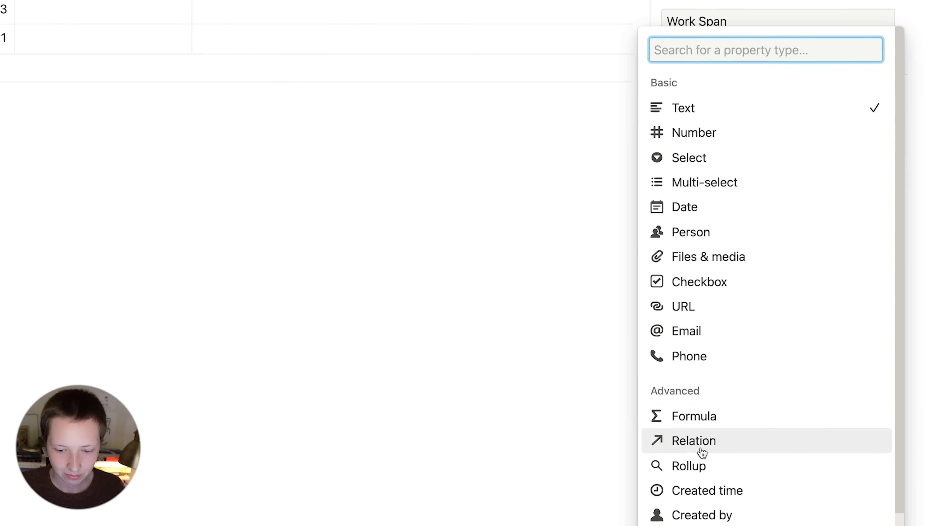
click(690, 466)
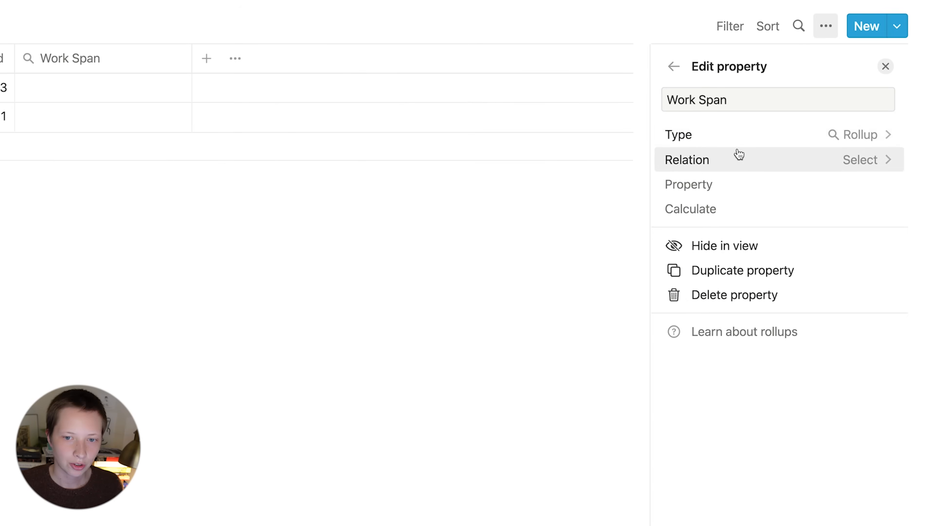
Set the Work Span rollup to the Work Sessions relation, Date/Time property and Date range calculation, and narrow its column
click(738, 80)
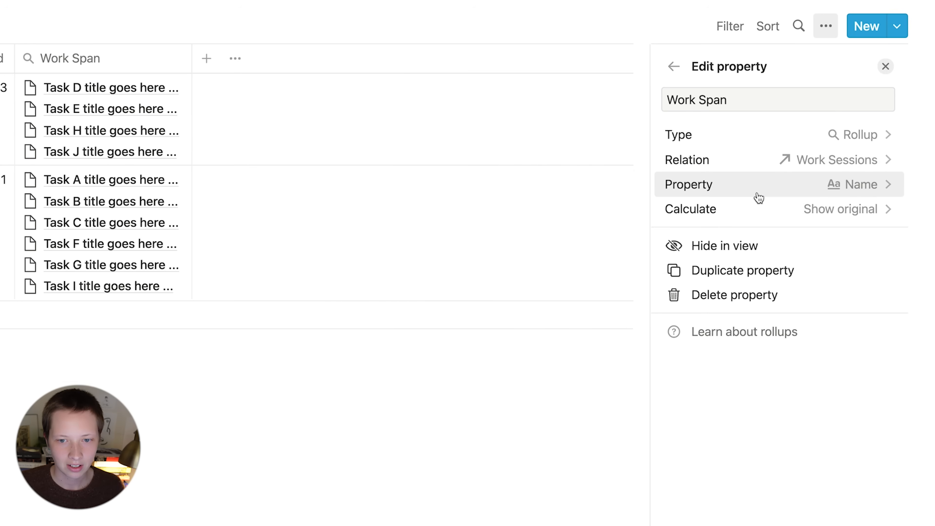
click(758, 195)
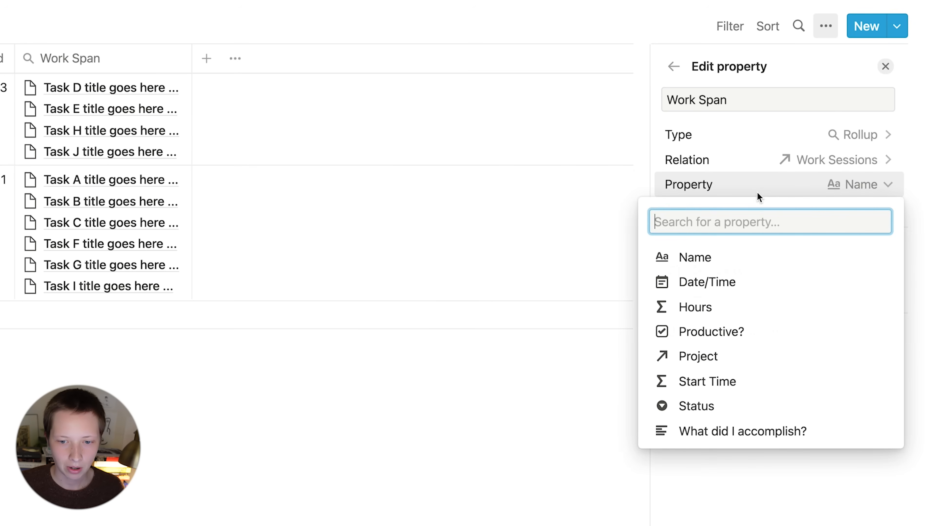
click(717, 284)
click(834, 212)
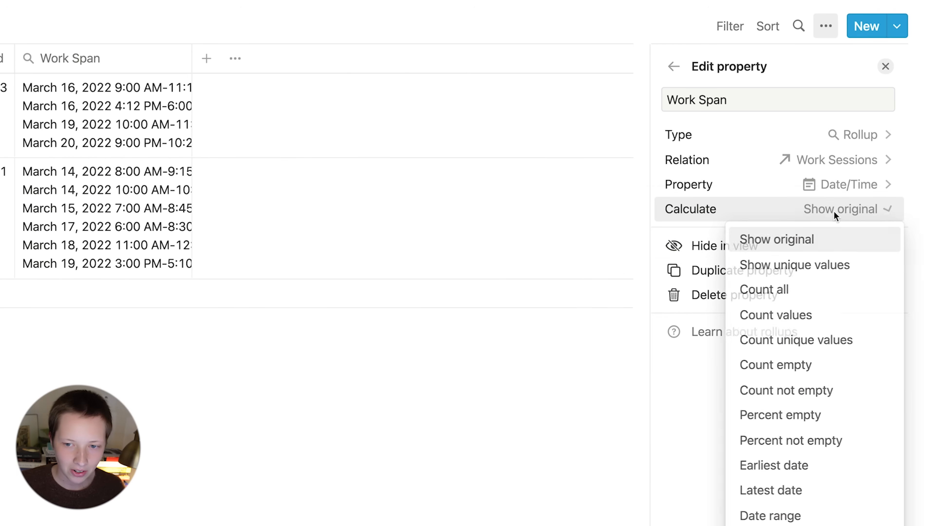
click(772, 517)
drag(192, 58, 108, 70)
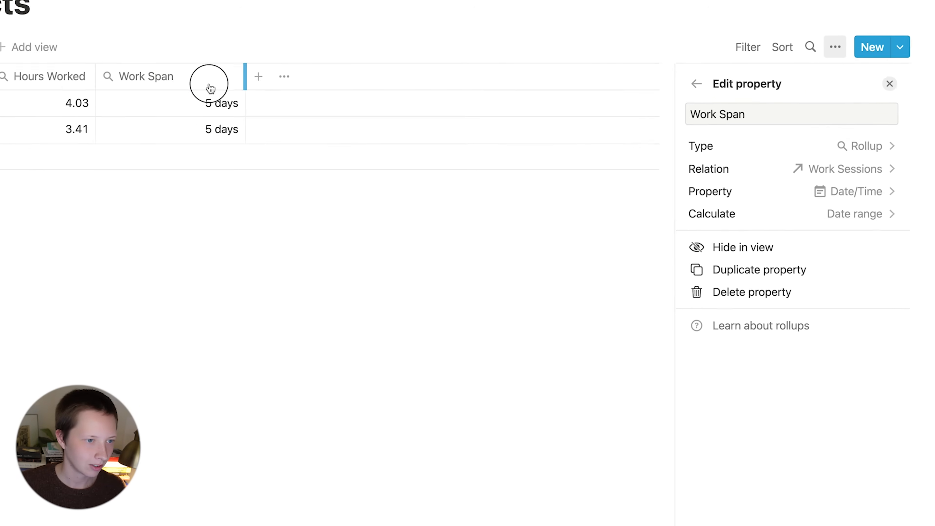
drag(290, 110, 295, 110)
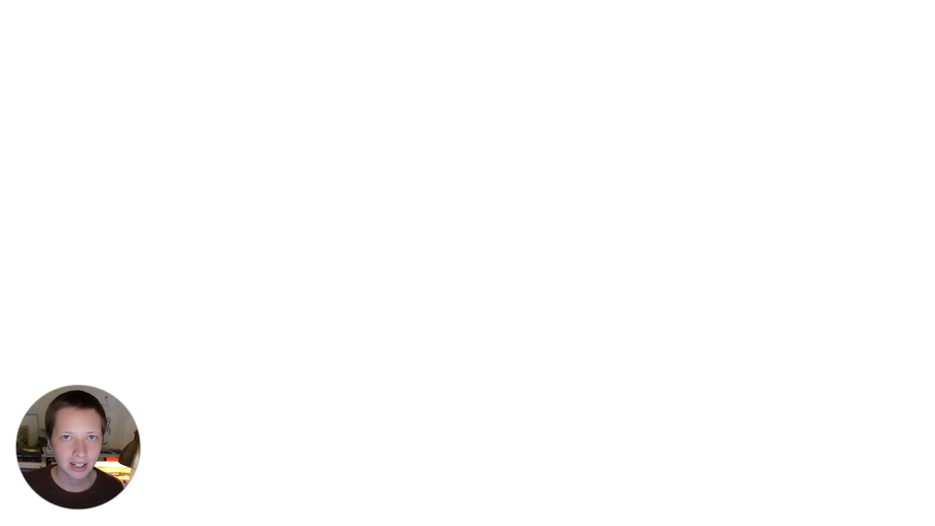
Open the Task Journal database and examine the Task D entry in its Completed view
click(698, 488)
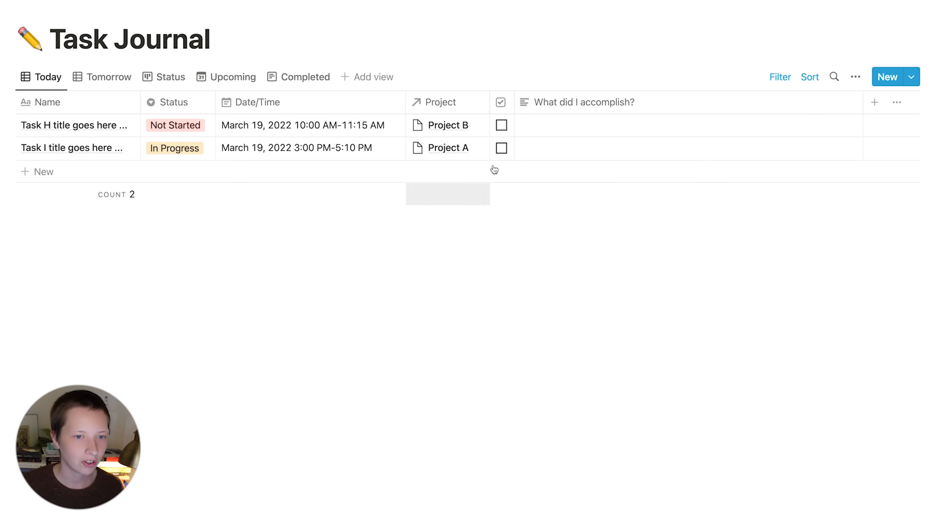
drag(514, 102, 317, 103)
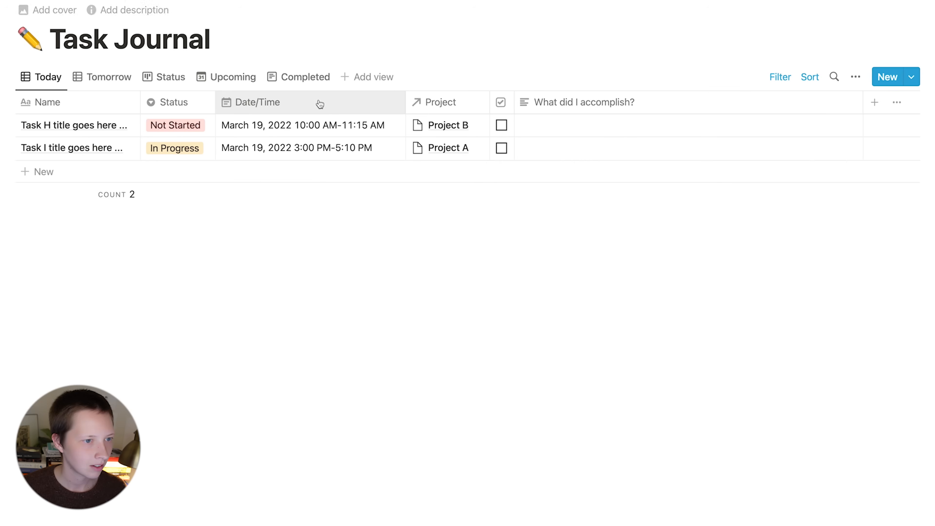
click(305, 78)
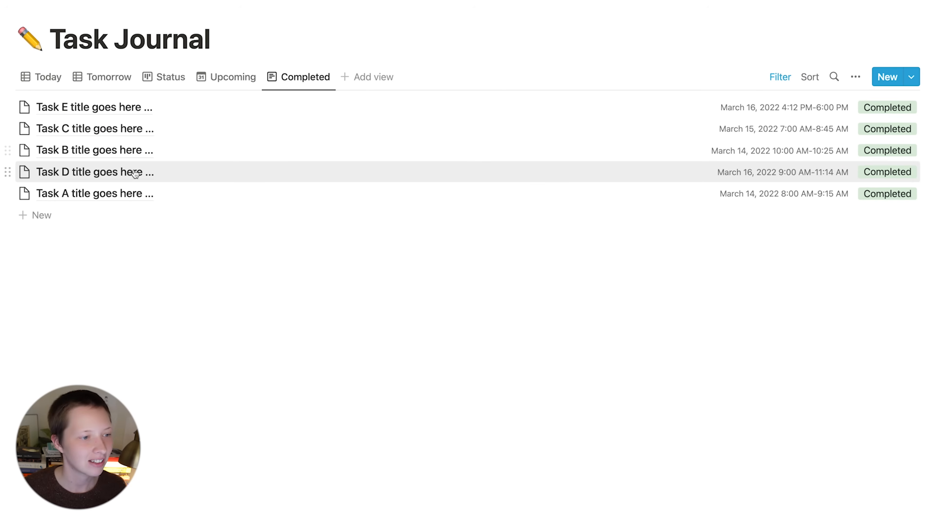
click(153, 172)
click(343, 255)
key(Escape)
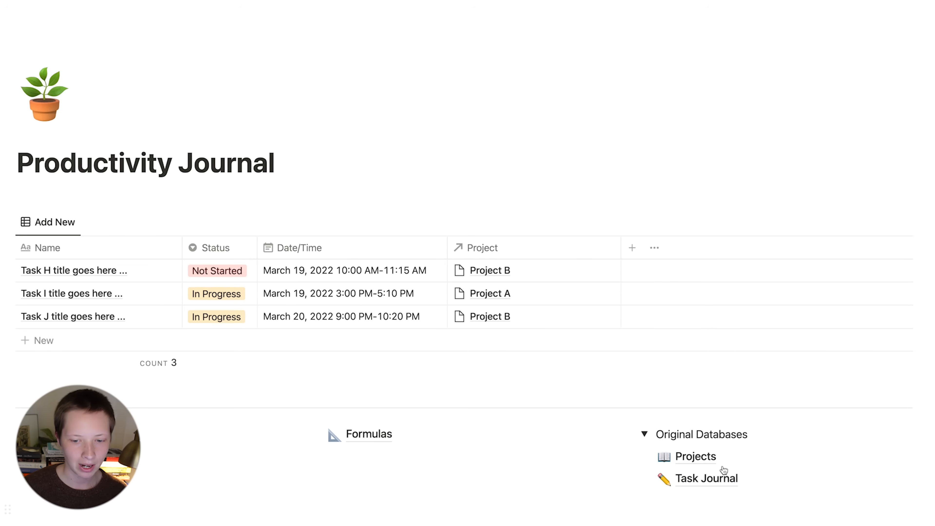
Return to the Projects database and add a Rollup property named Productivity Rate to its table
click(698, 455)
click(298, 102)
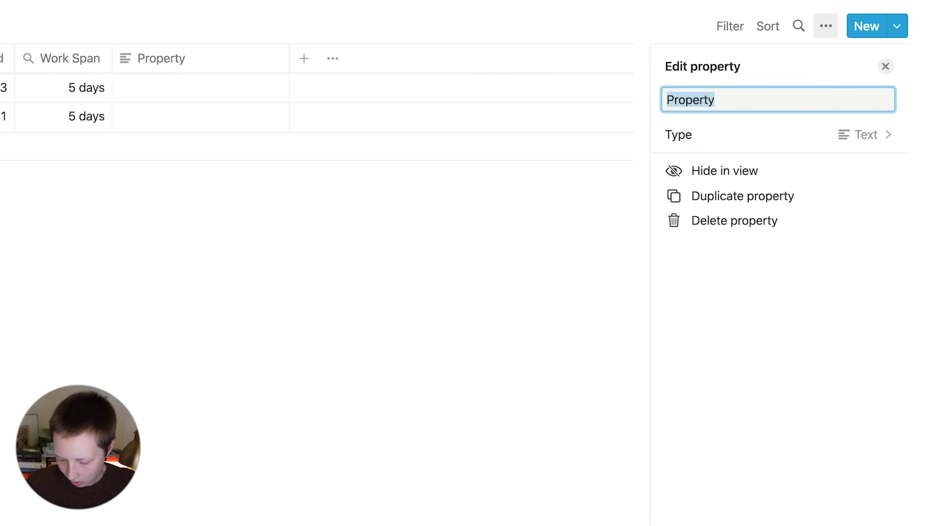
text(Produc)
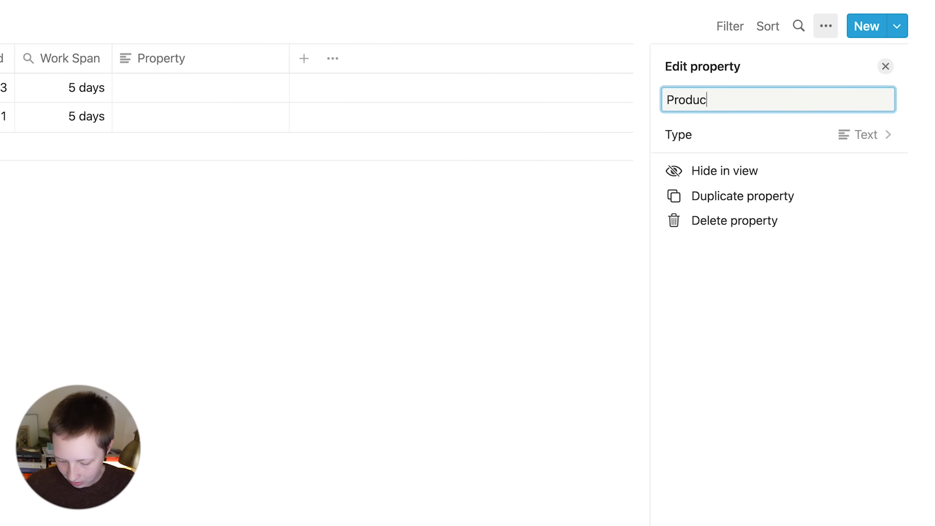
text(tivity Rate)
key(Return)
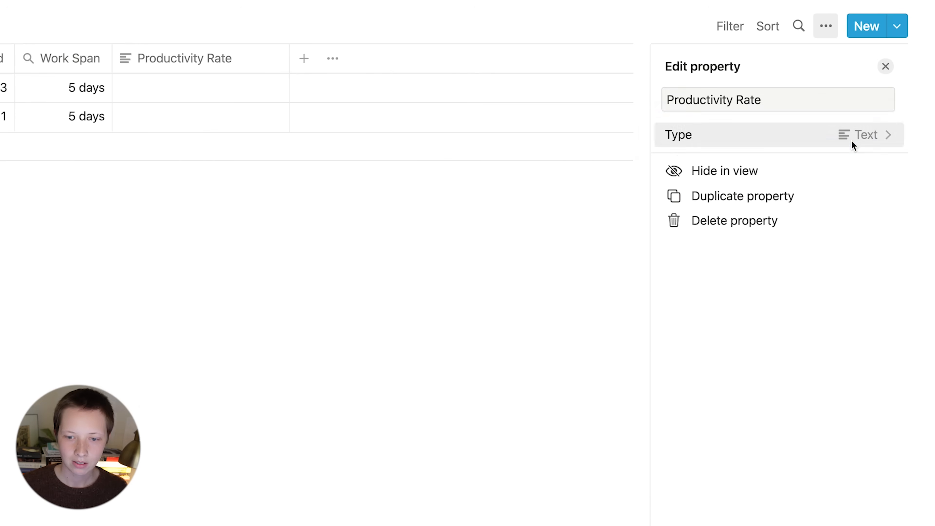
click(850, 141)
scroll(718, 504, down, 2)
click(713, 500)
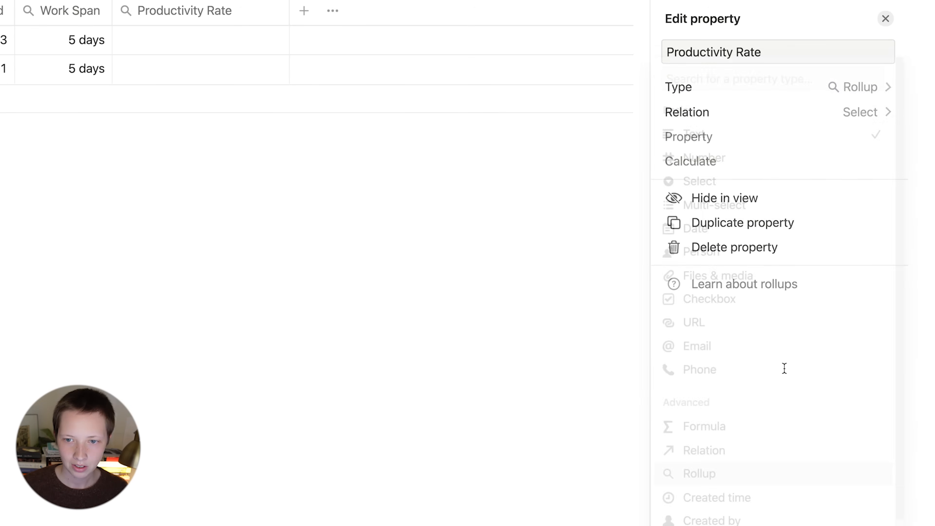
Set the Productivity Rate rollup to the Work Sessions relation, Productive? property and Percent checked calculation
click(770, 161)
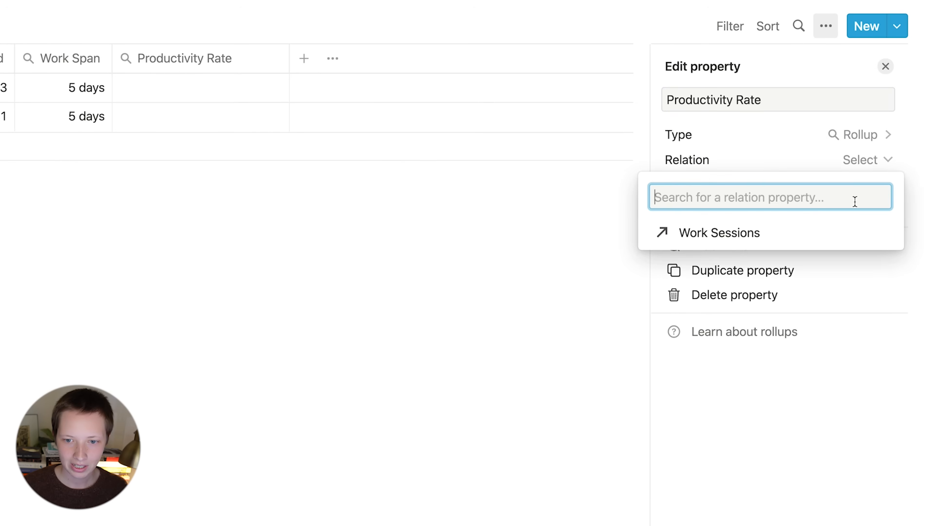
click(785, 234)
click(752, 184)
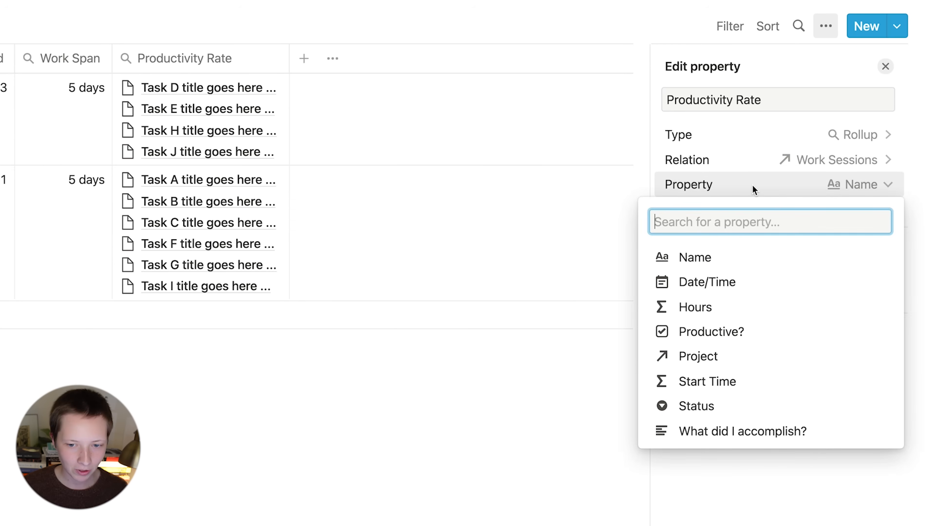
click(760, 331)
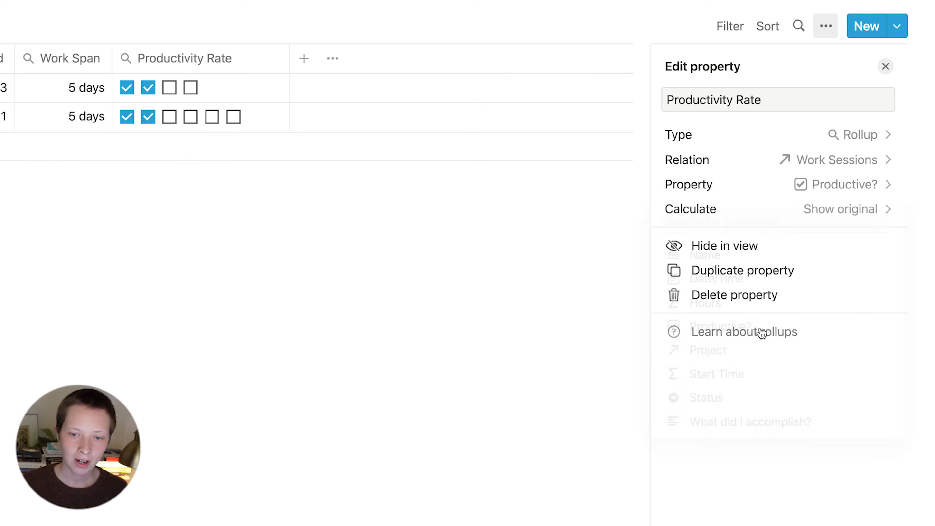
click(778, 209)
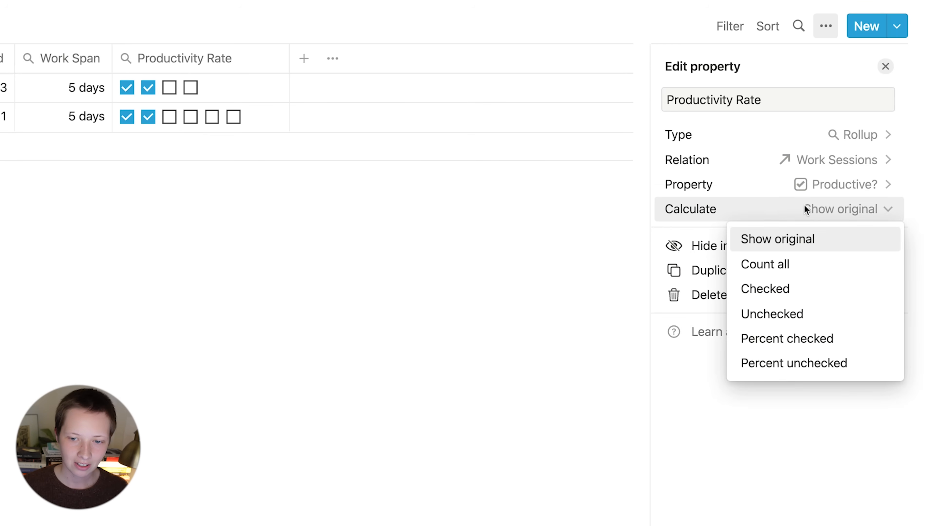
click(828, 341)
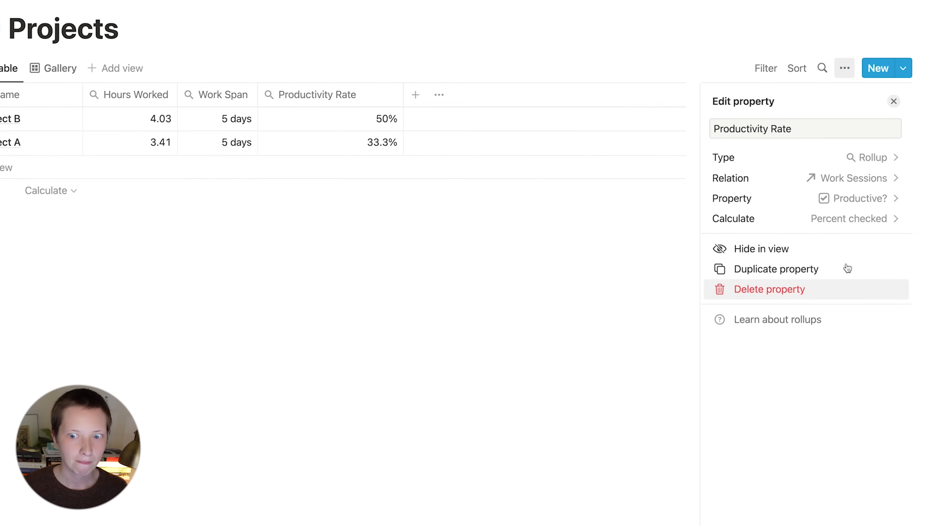
Close the property settings and narrow the Productivity Rate column to fit its heading
key(Escape)
drag(289, 61, 253, 69)
drag(394, 111, 389, 108)
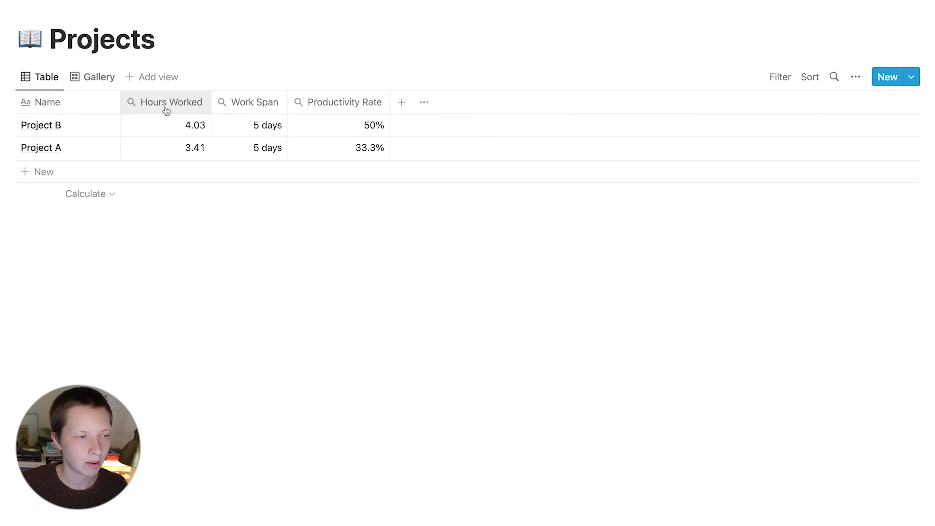
Show the Hours Worked, Productivity Rate and Work Span properties on the cards of the Projects Gallery view
click(90, 73)
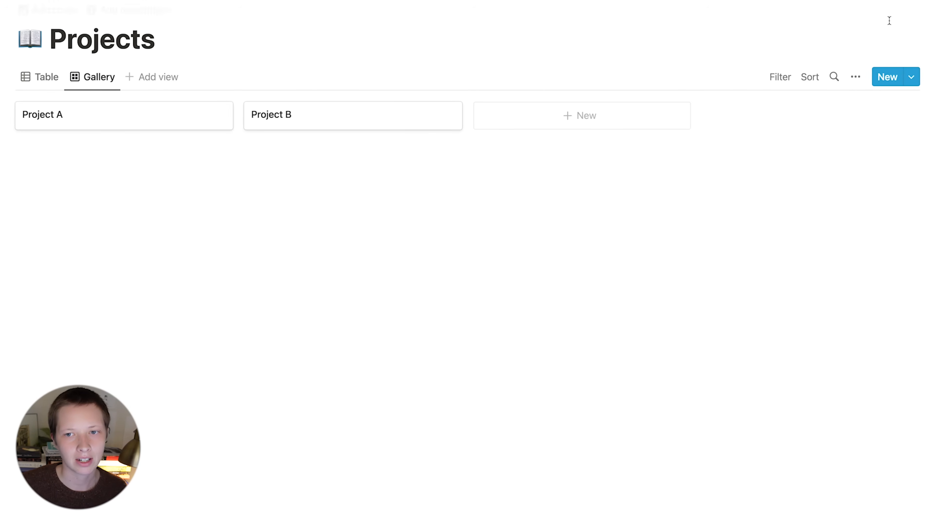
click(855, 77)
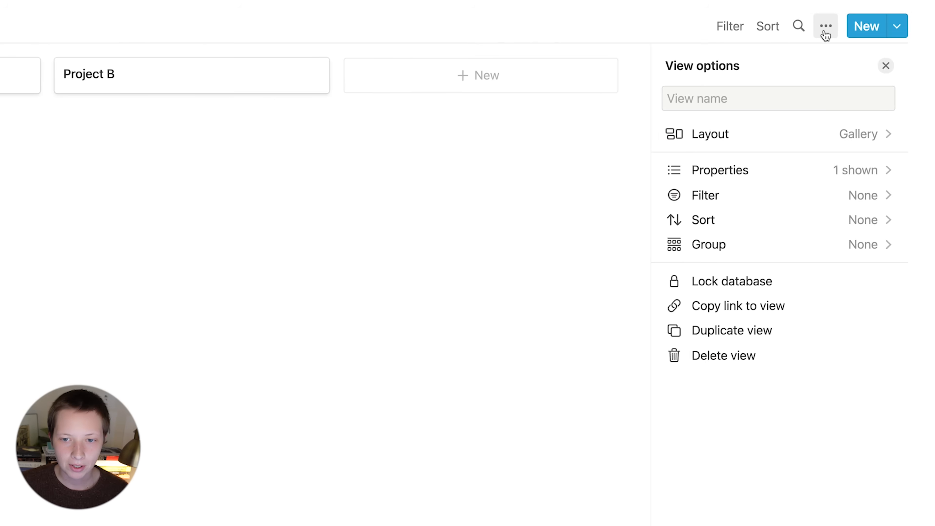
click(805, 198)
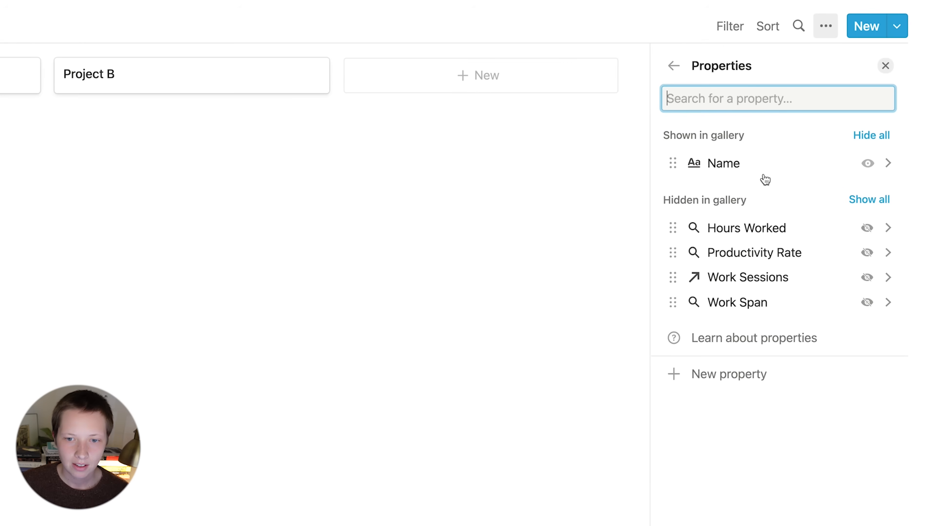
click(867, 228)
click(867, 253)
click(867, 301)
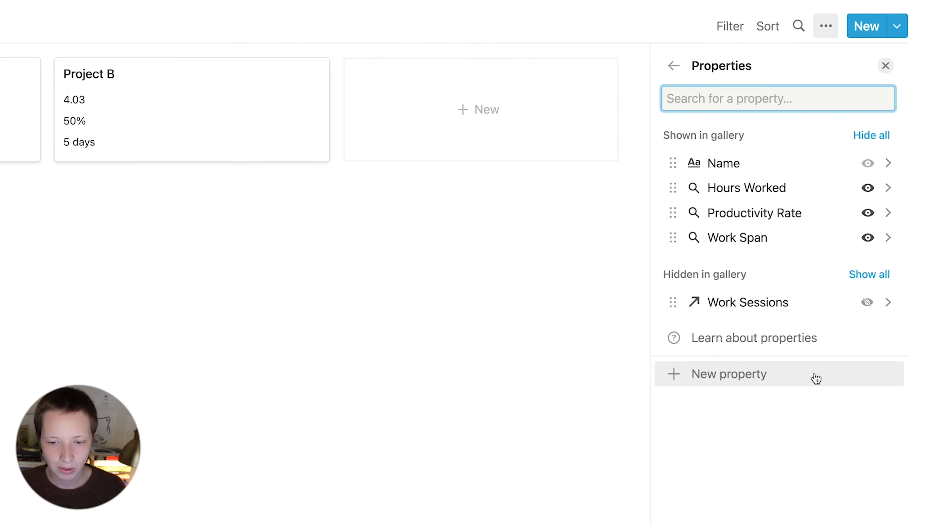
Add a Formula property named Hours Worked* to the Projects database
click(799, 389)
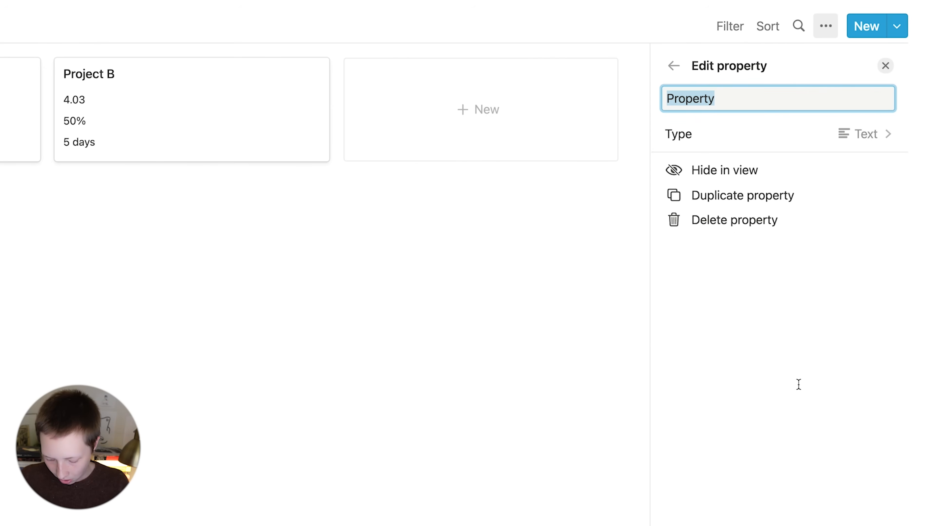
text(Hours Worked)
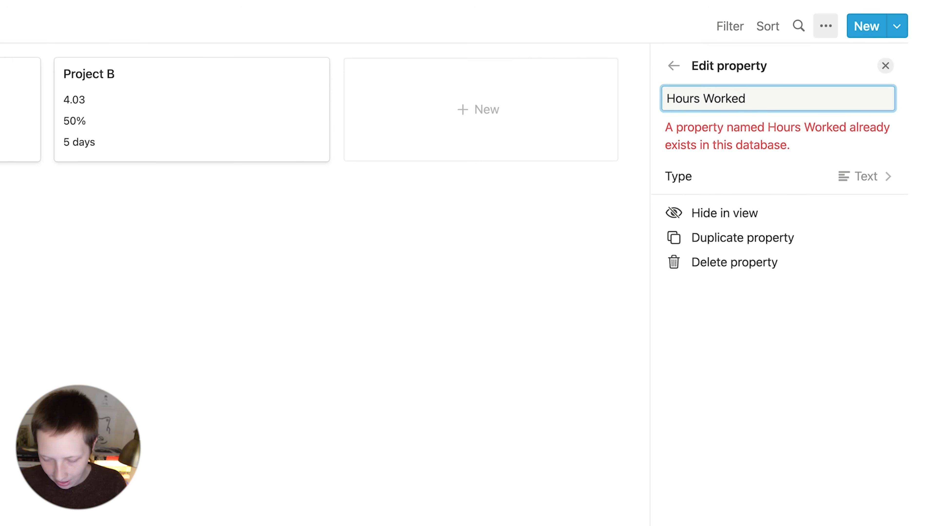
text(*)
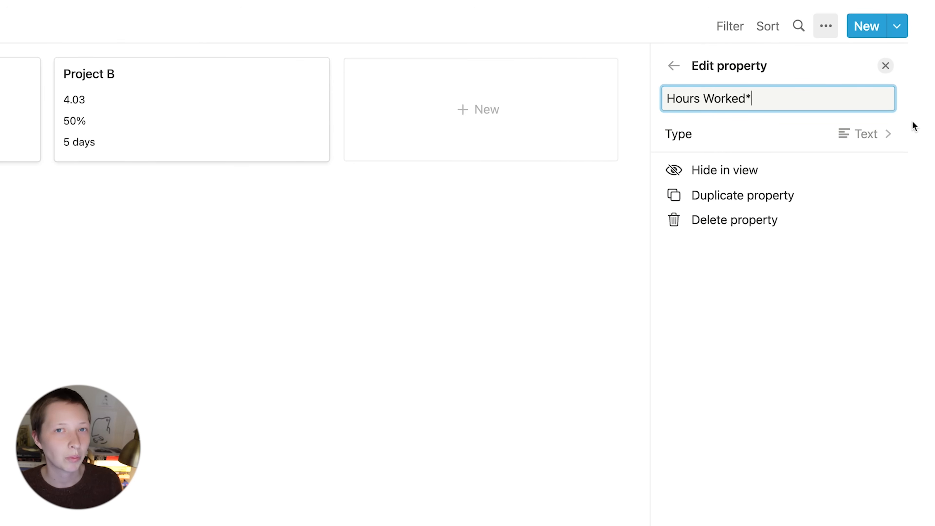
click(885, 128)
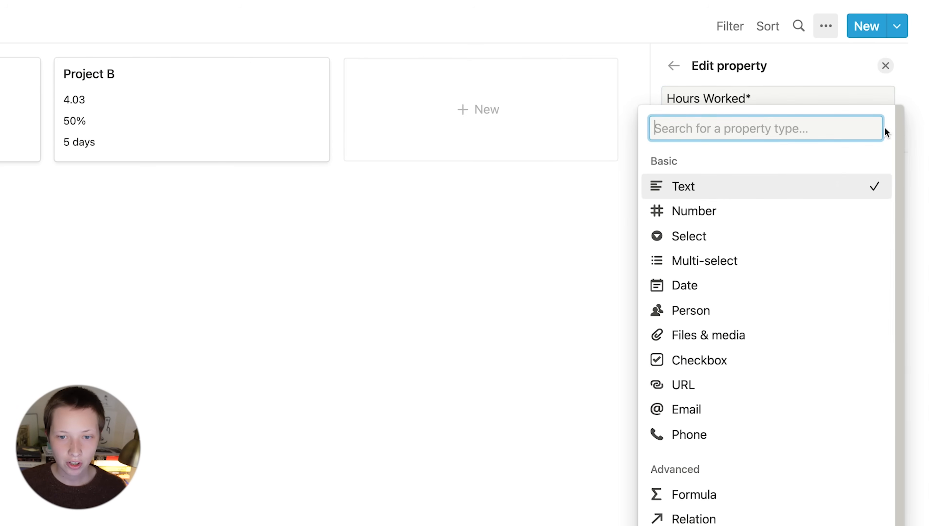
click(706, 505)
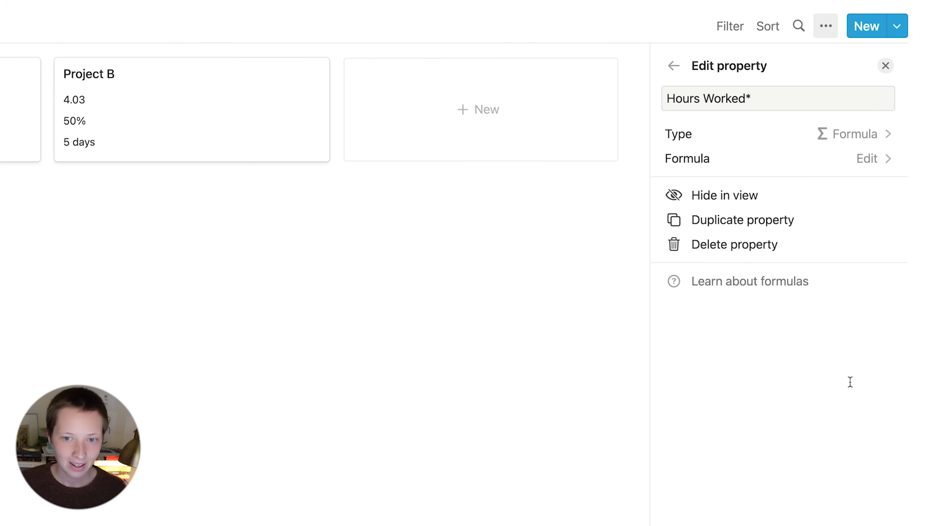
Set the Hours Worked* formula to format(prop("Hours Worked")) + " hours worked"
click(890, 161)
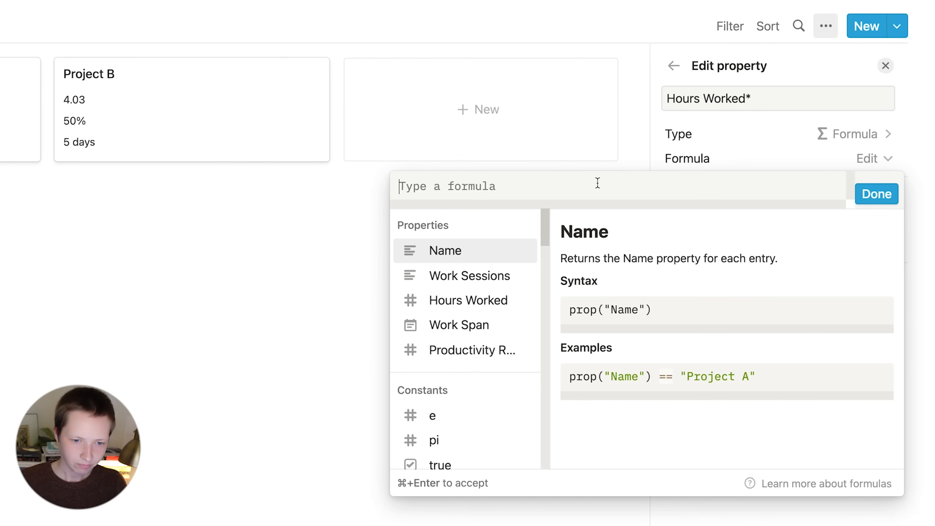
click(472, 309)
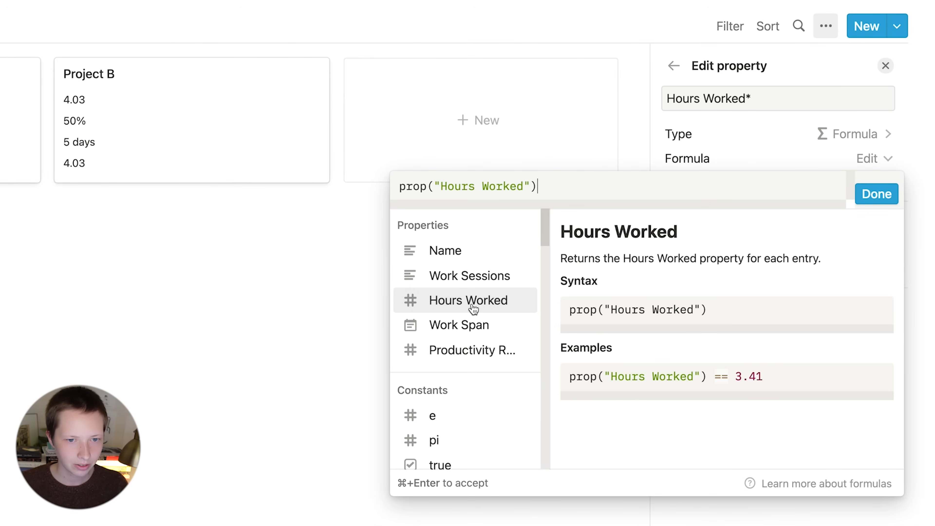
click(399, 186)
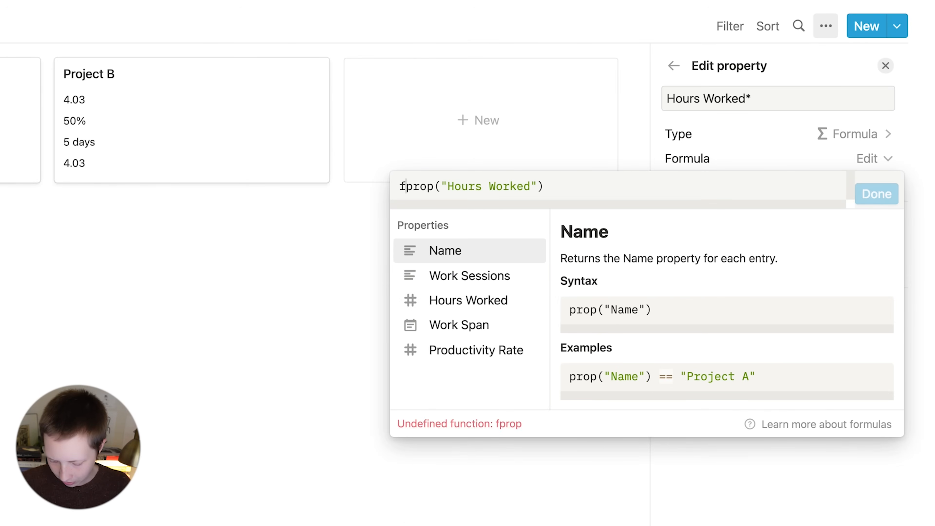
text(format()
key(End)
text())
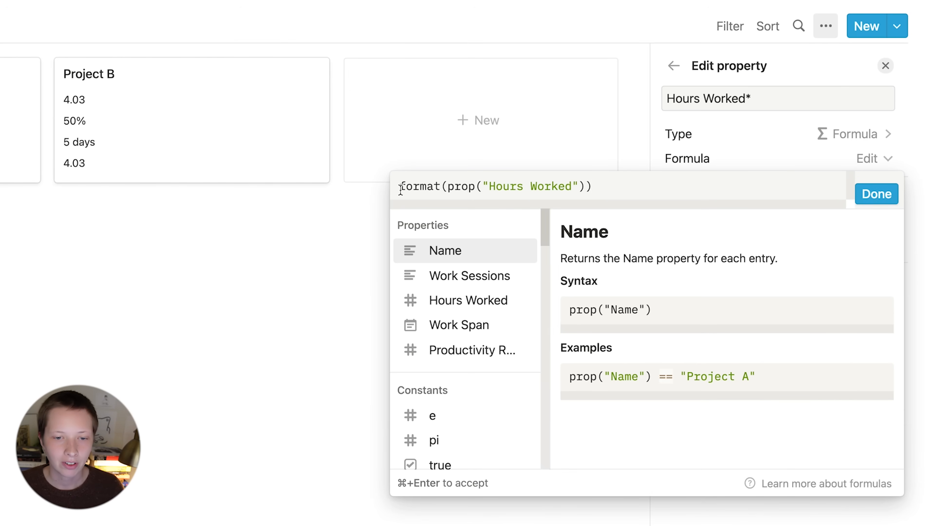
text( + )
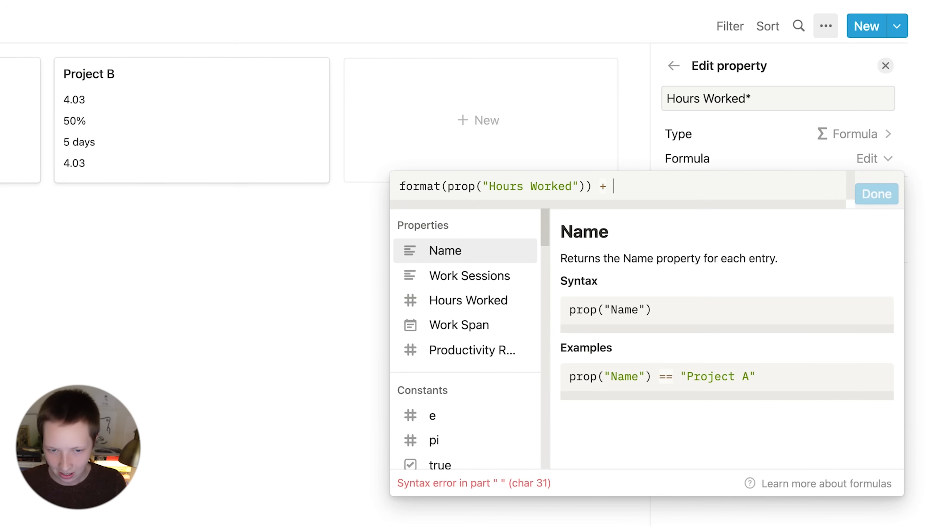
text(" hours w)
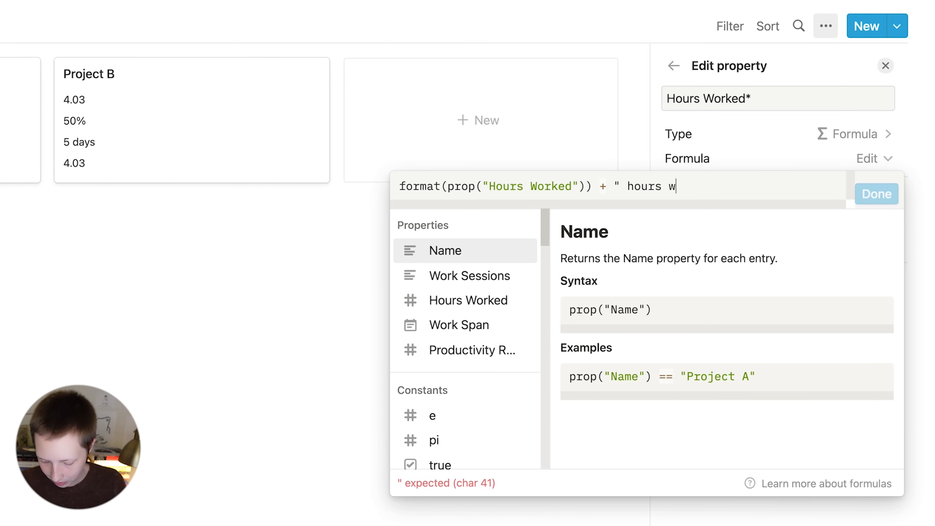
text(orked")
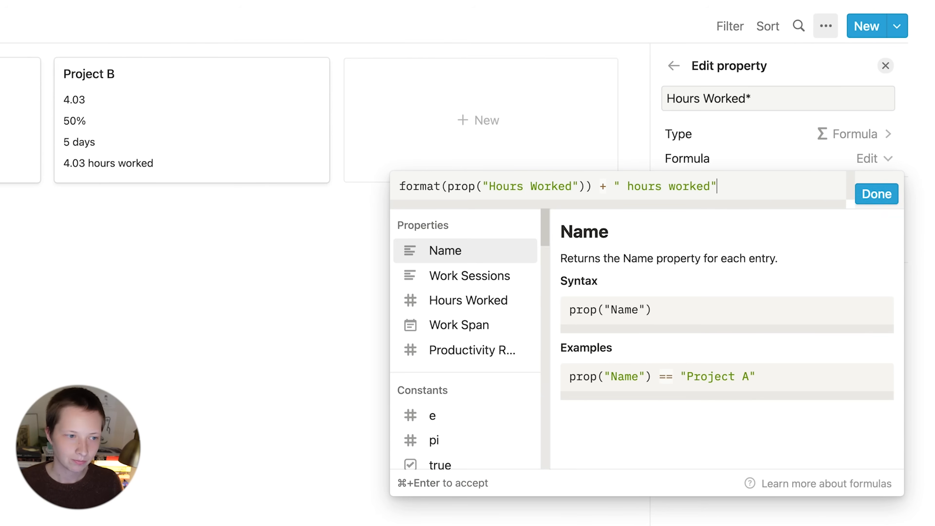
click(874, 194)
Hide the Hours Worked rollup in the gallery and move Hours Worked* directly below Name
click(672, 68)
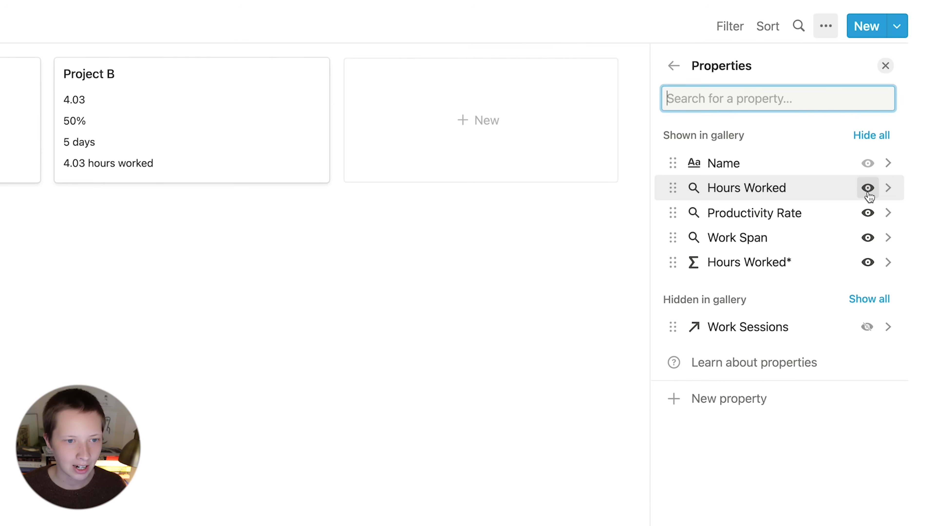
click(867, 189)
drag(789, 243, 783, 188)
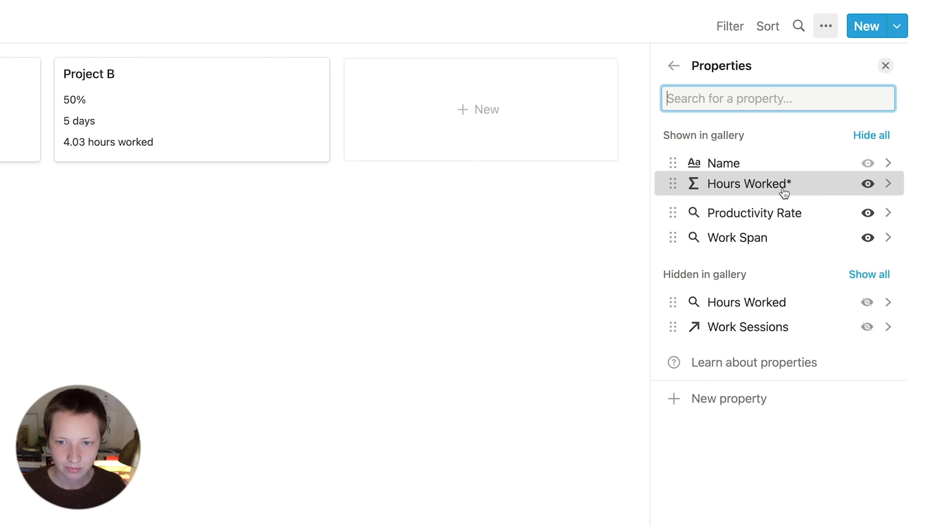
Add a Formula property named Productivity Rate* to the Projects database
click(764, 401)
text(Pro)
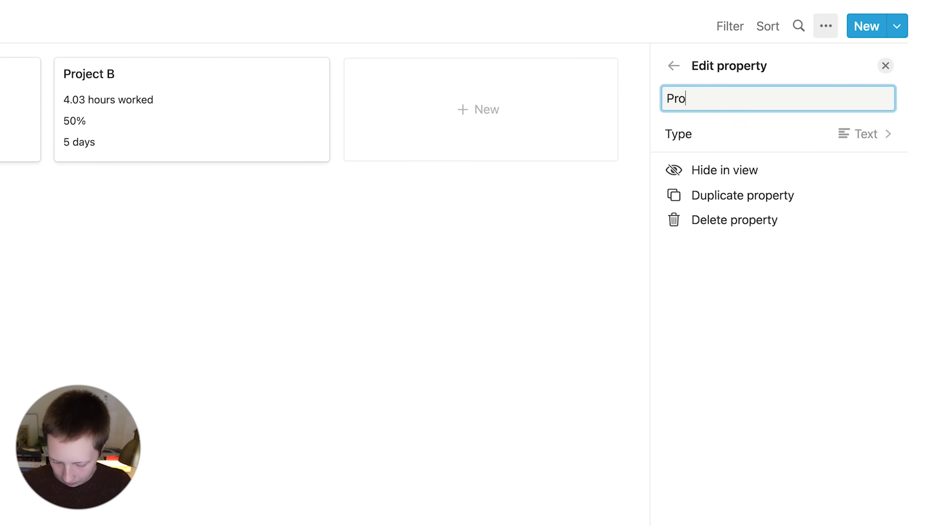
text(ductivity Rate*)
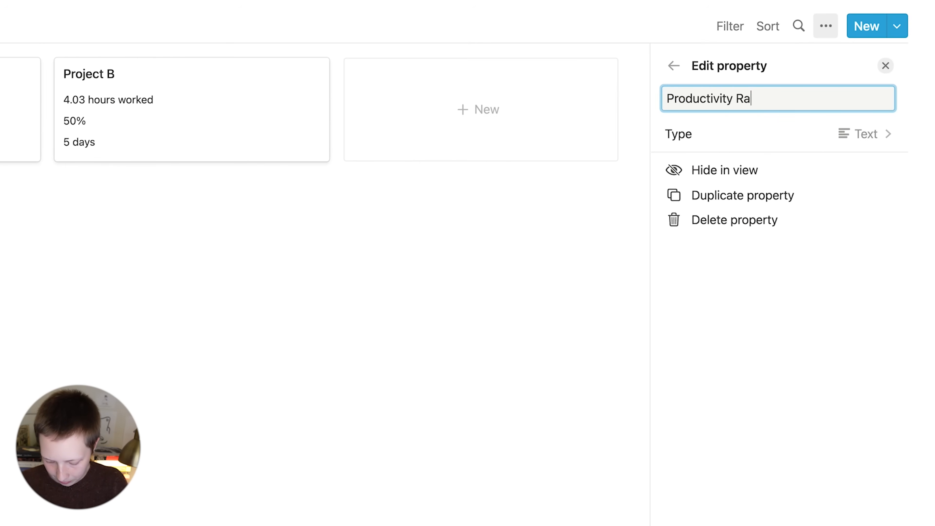
click(710, 143)
click(733, 500)
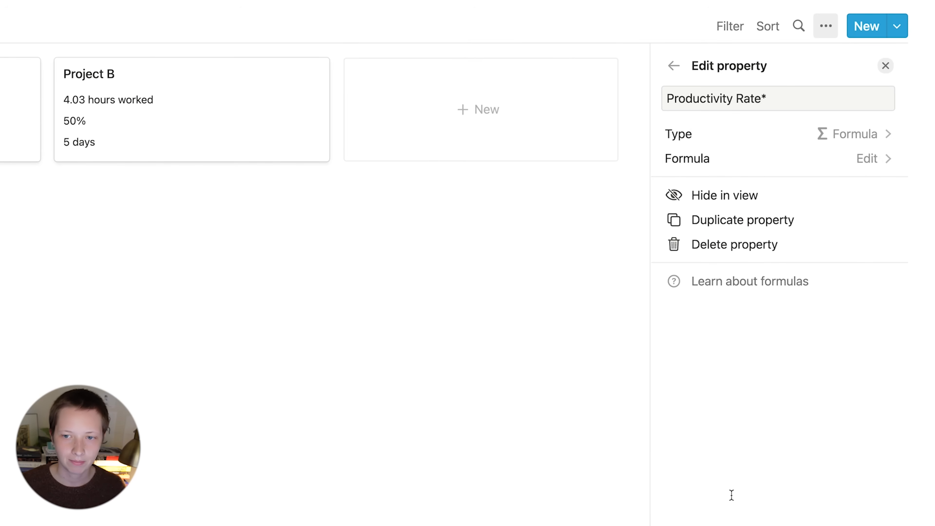
Enter format(floor(prop("Productivity Rate"))) as the formula of Productivity Rate*
click(767, 153)
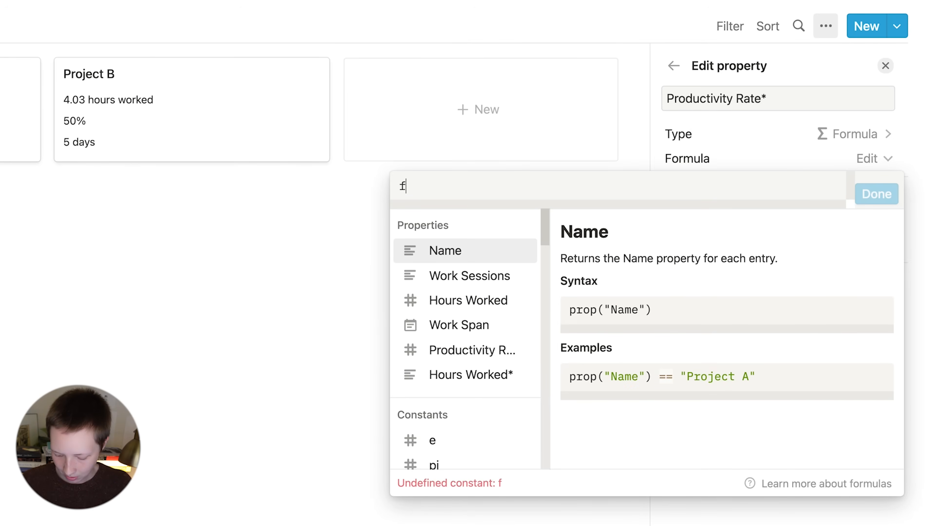
text(format()
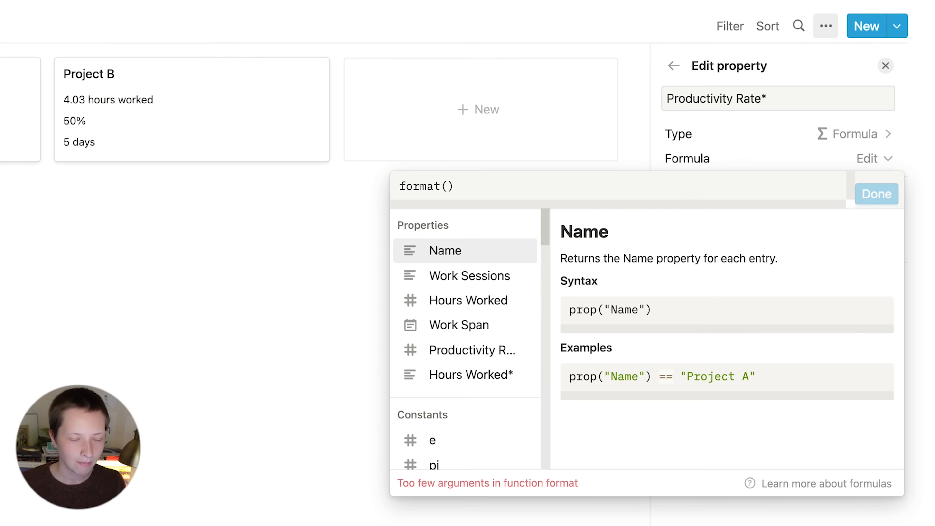
click(465, 359)
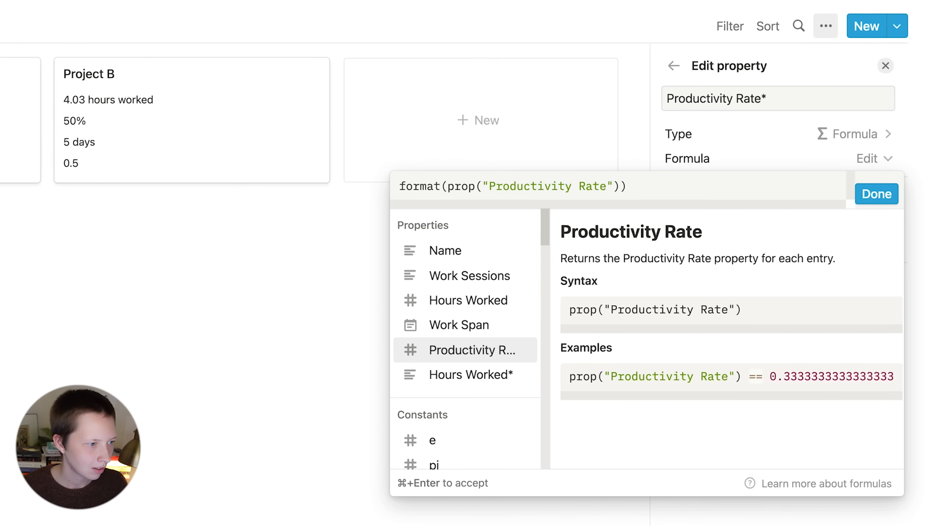
click(447, 188)
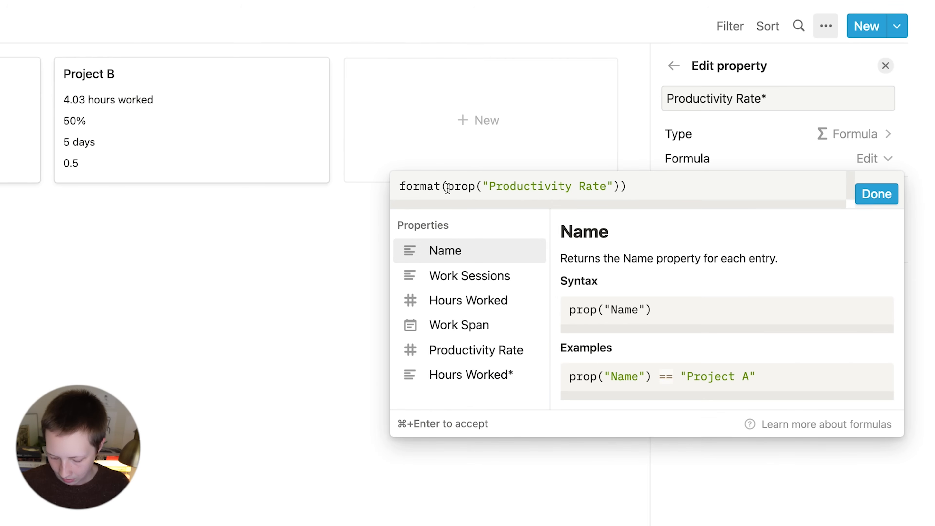
text(floor)
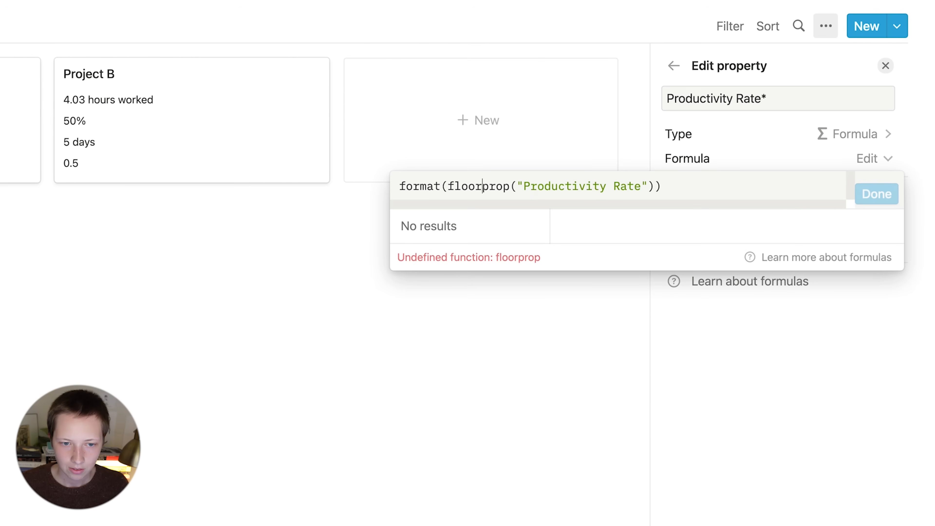
text(()
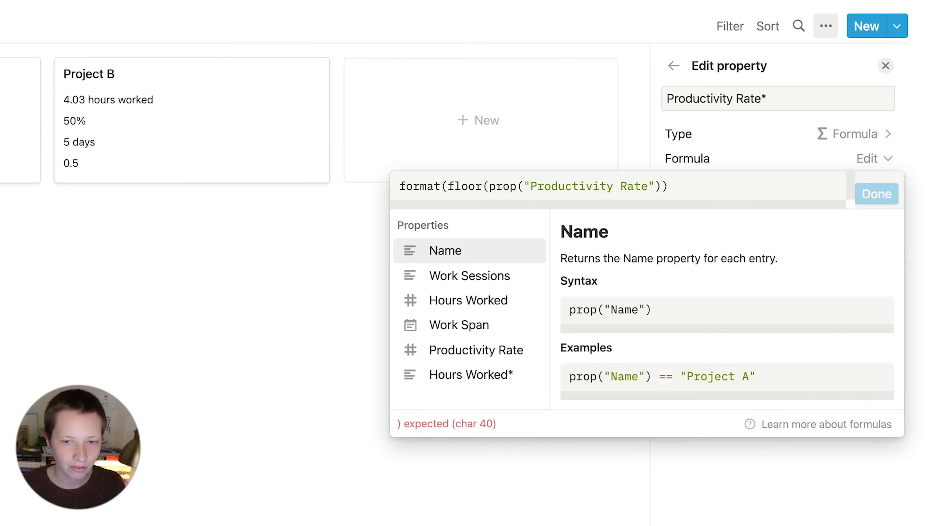
click(661, 186)
text())
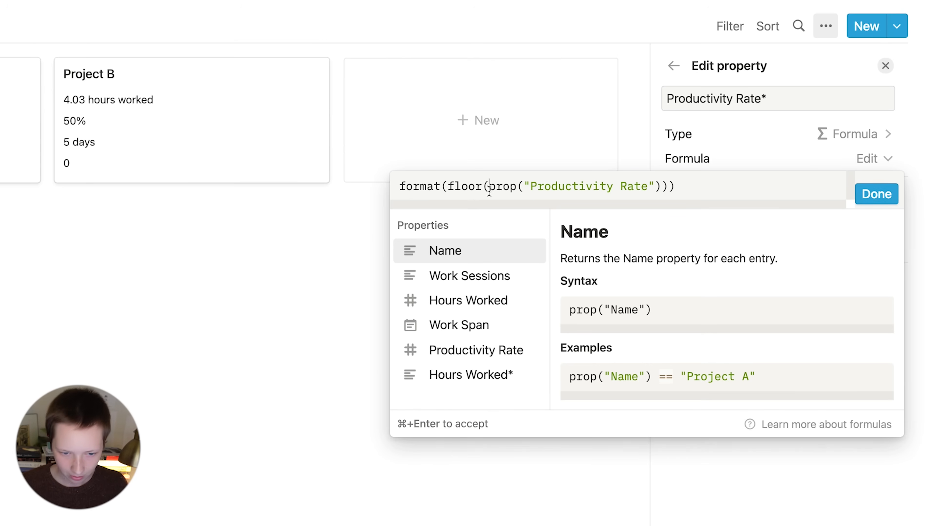
Extend the Productivity Rate* formula with scaling factors to format(100 * floor(100 *prop("Productivity Rate")) /100)
click(489, 189)
text(100 *)
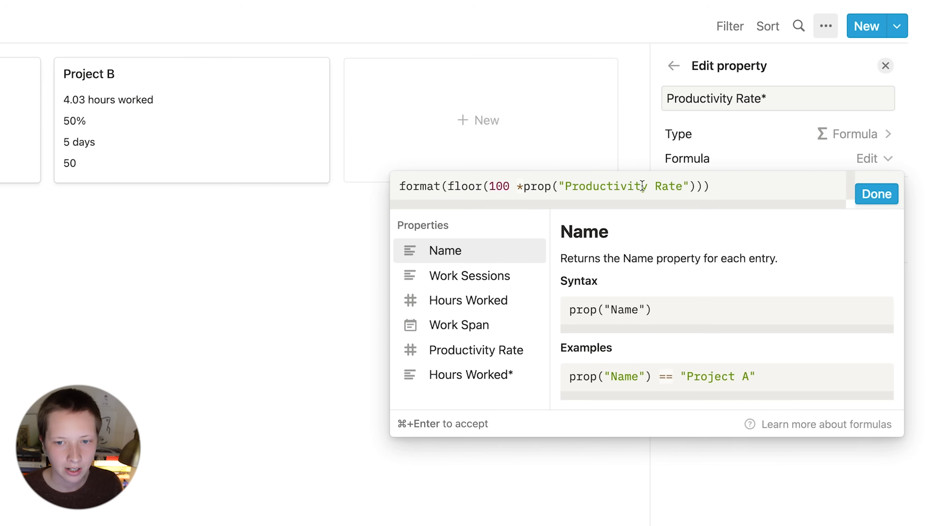
click(703, 186)
text(/100)
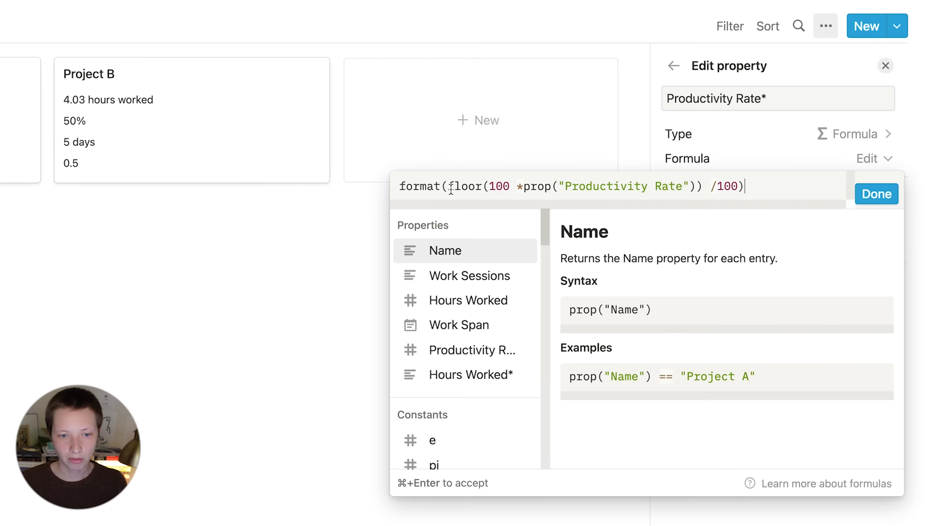
click(449, 186)
text(100 *)
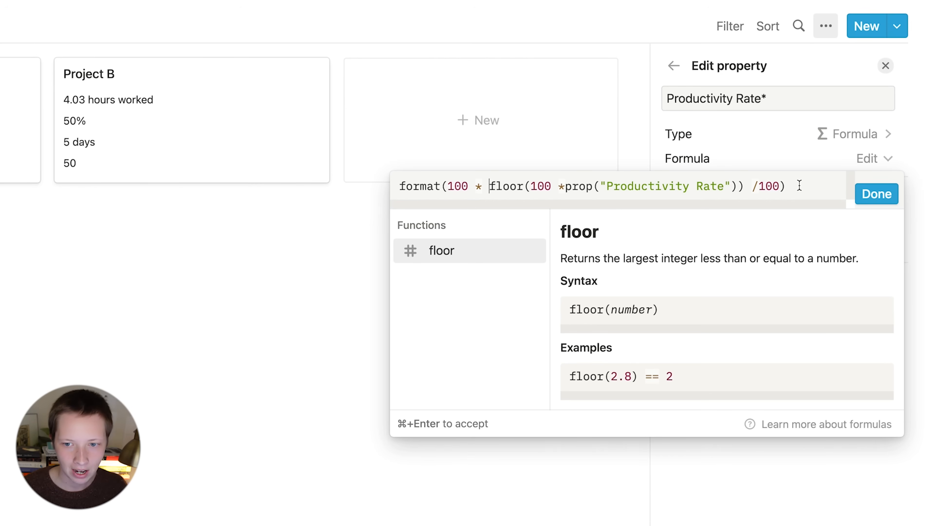
Append + "% Productivity Rate" to the Productivity Rate* formula and save it
click(799, 186)
text(+ )
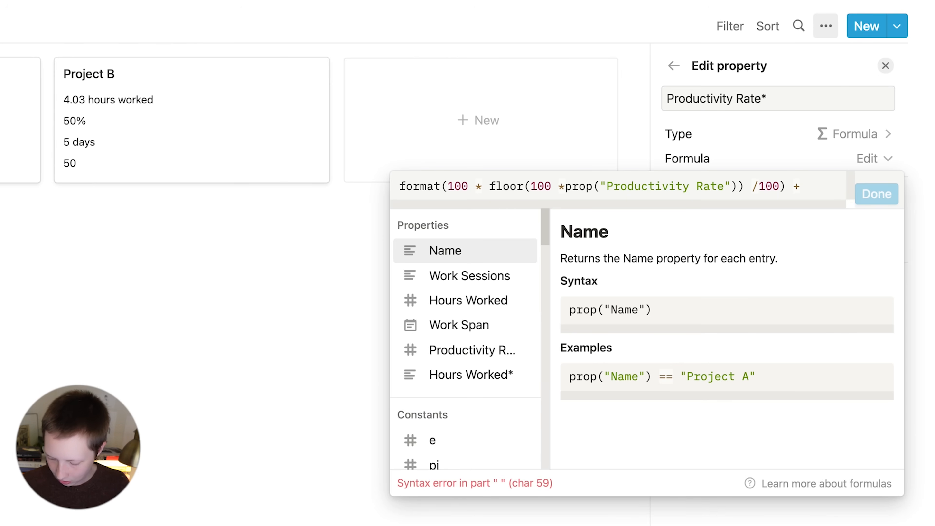
text("5)
key(BackSpace)
text(%")
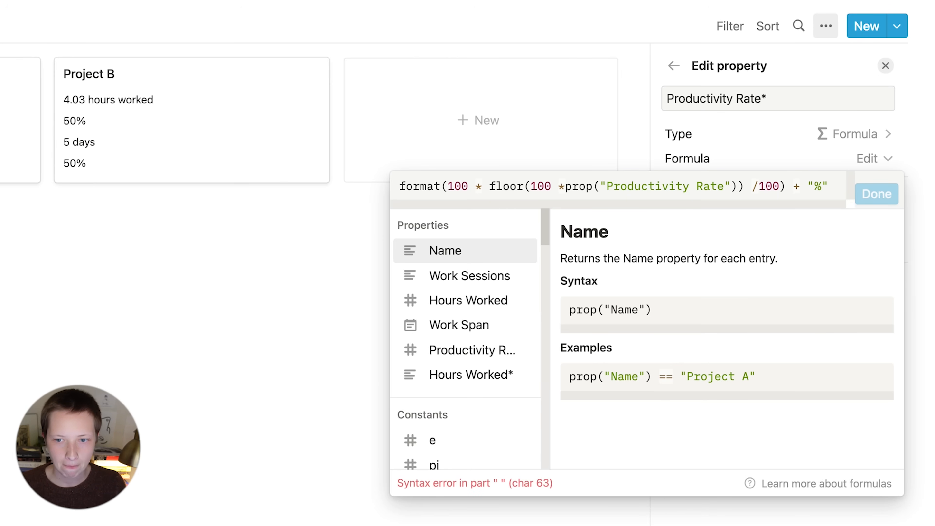
key(BackSpace)
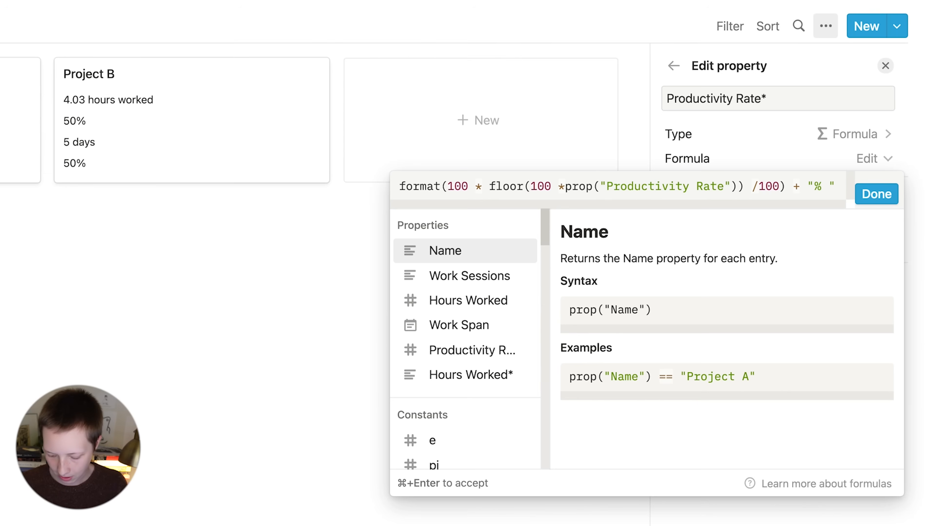
text(Productivity)
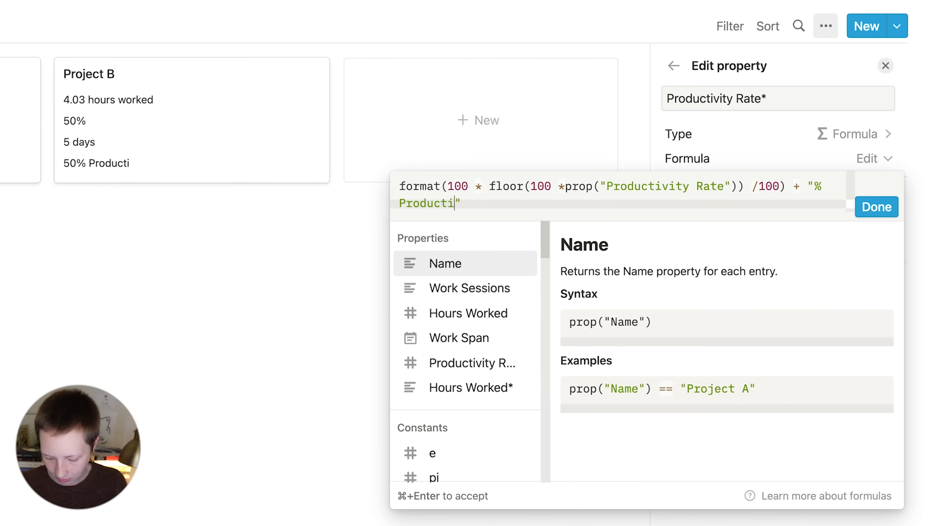
text( Rate)
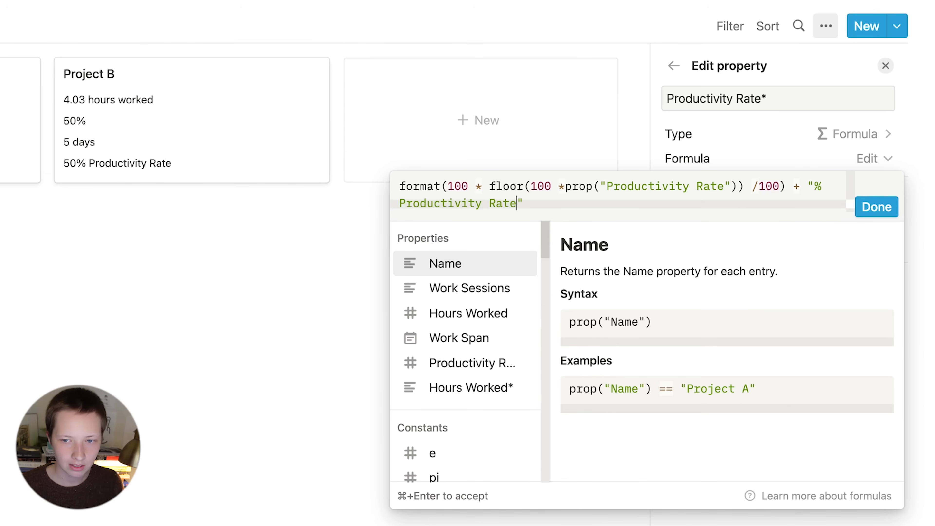
click(891, 213)
Move Productivity Rate* directly below Hours Worked* in the gallery properties and hide the Productivity Rate rollup
click(673, 66)
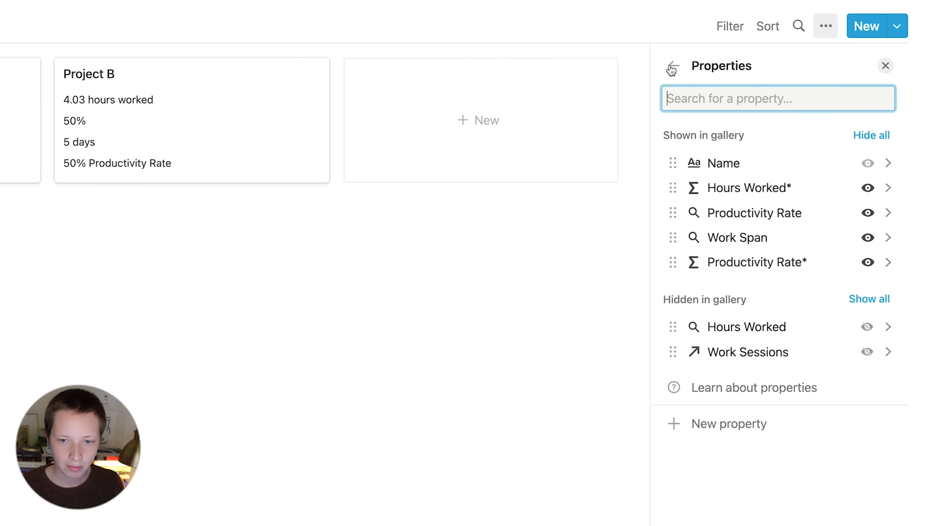
drag(749, 272, 747, 212)
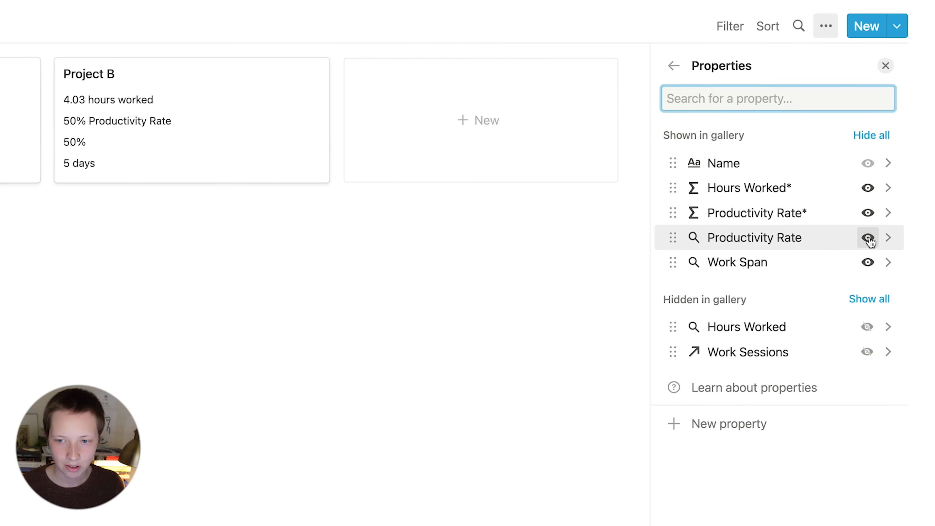
click(868, 239)
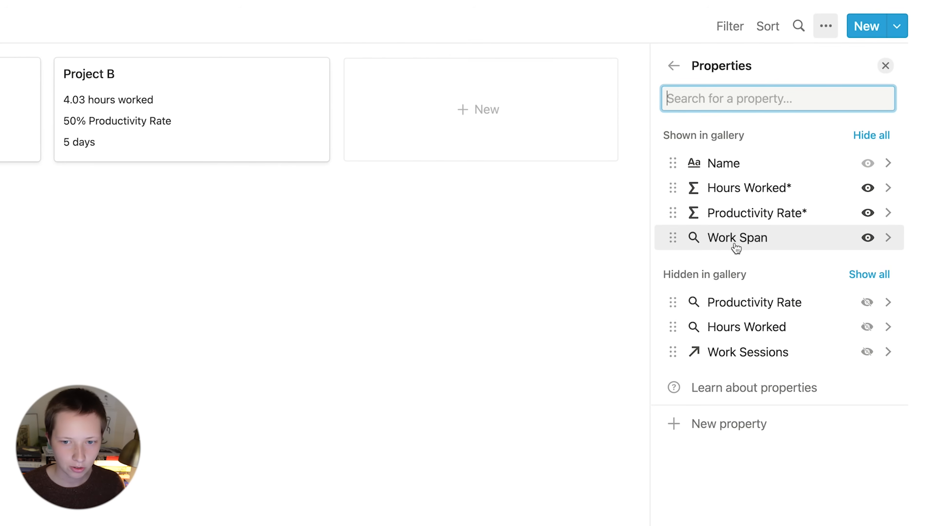
Add a new property named Work Span* to the Projects database and set its type to Formula
click(719, 423)
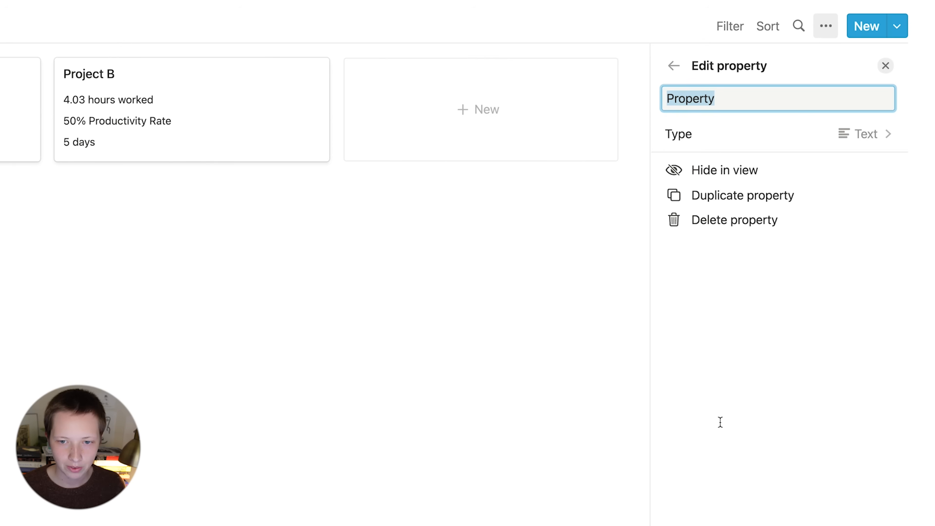
text(Work Span8)
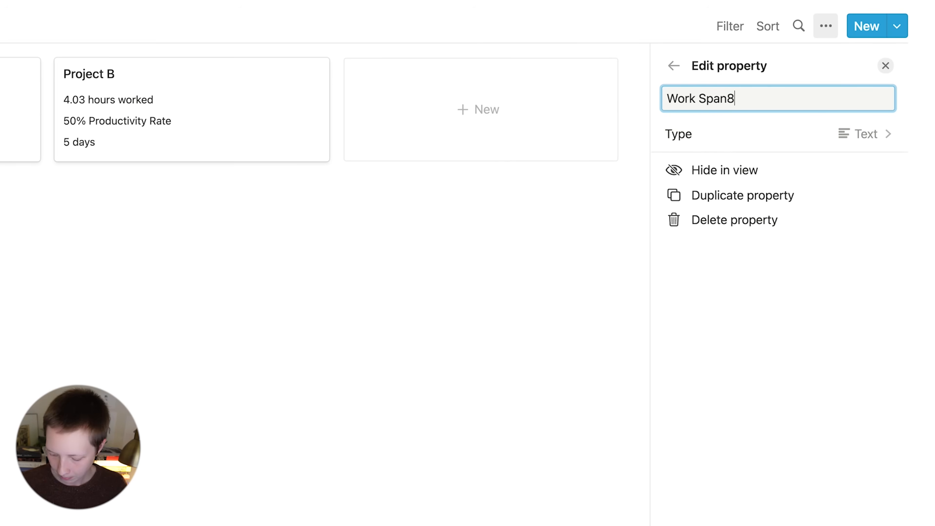
key(BackSpace)
text(*)
click(729, 144)
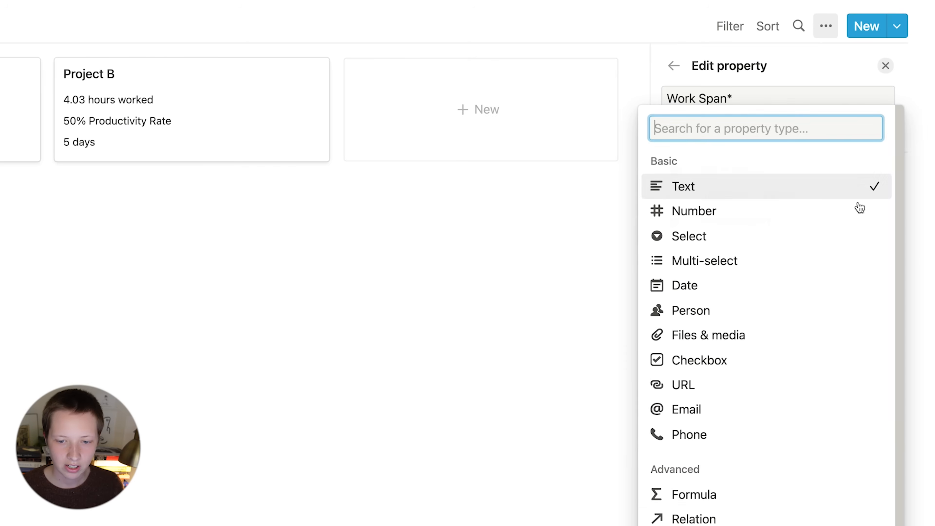
click(661, 494)
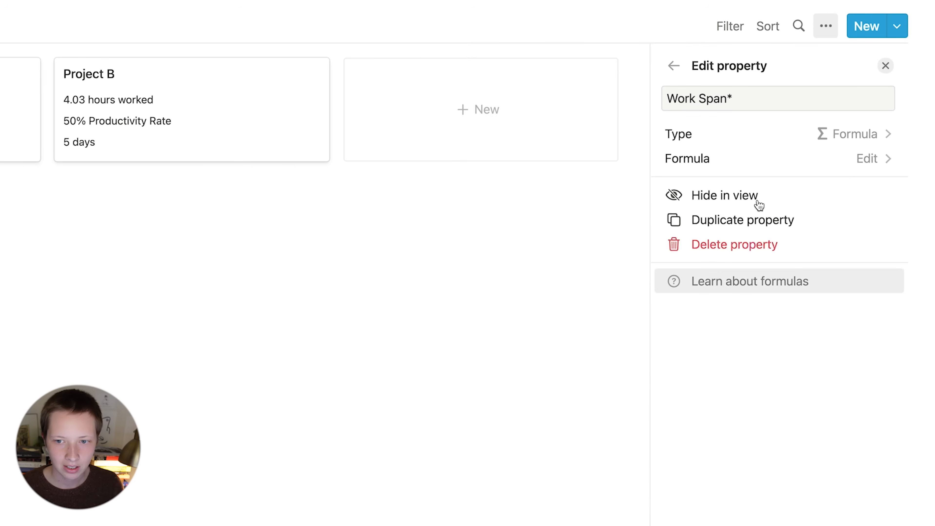
Enter dateBetween(end(prop("Work Span")), start(prop("Work Span")), "days") as the formula of Work Span*
click(770, 159)
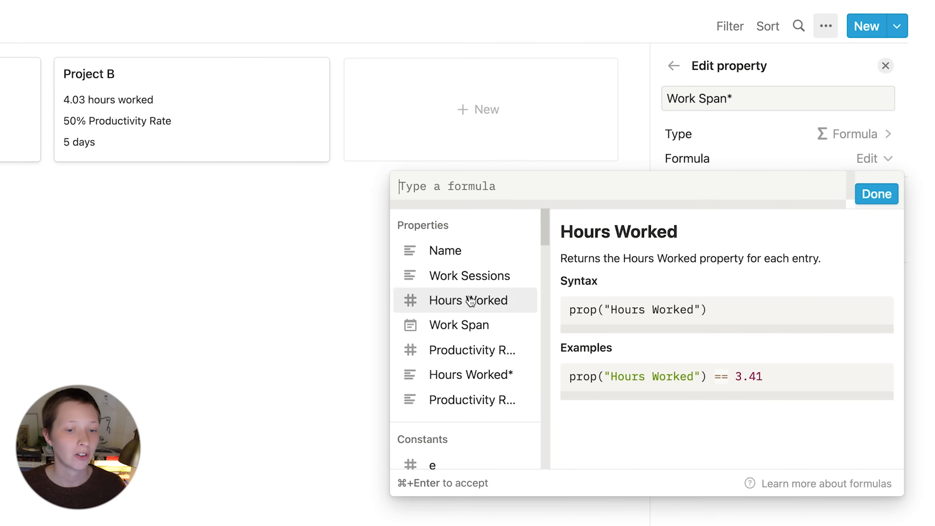
click(462, 326)
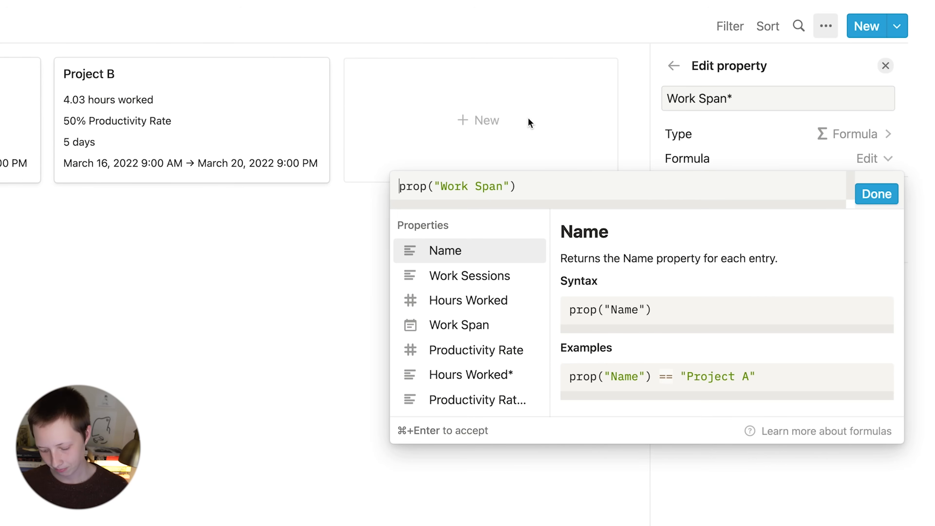
text(dateBetween)
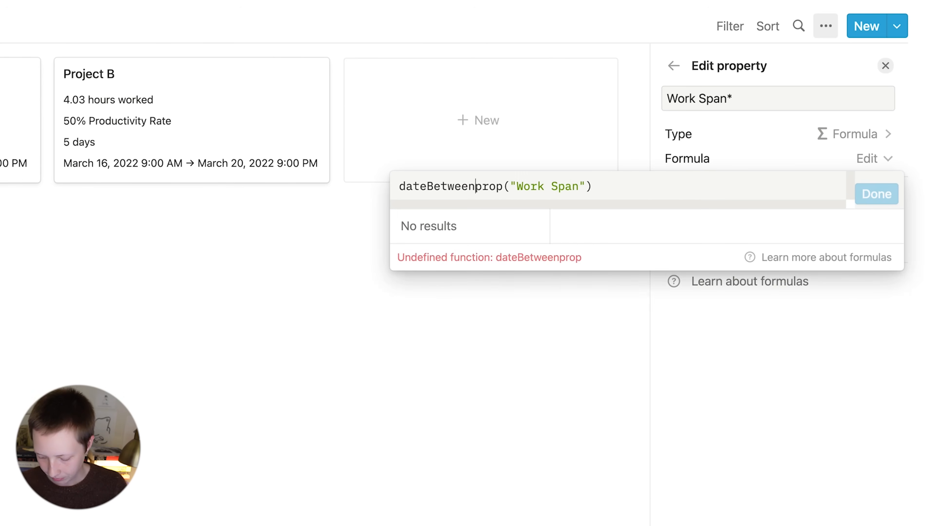
text((end()
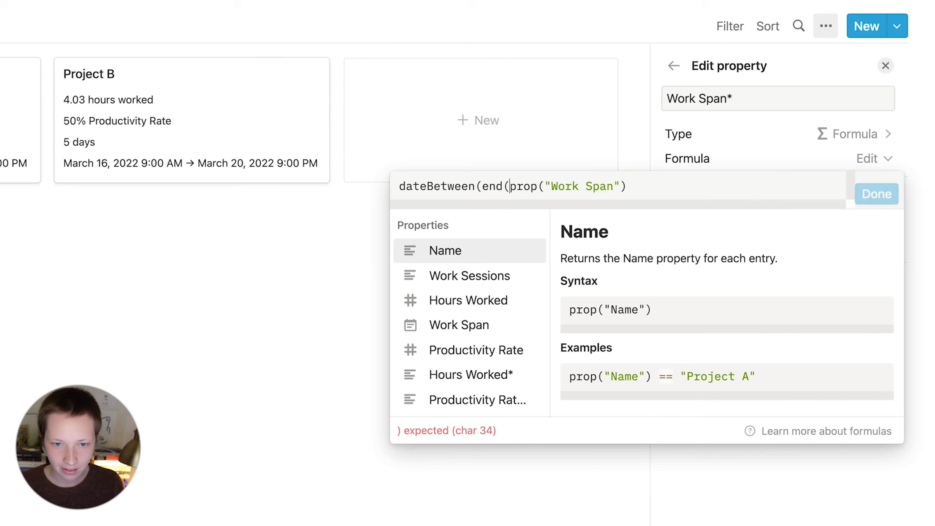
click(630, 178)
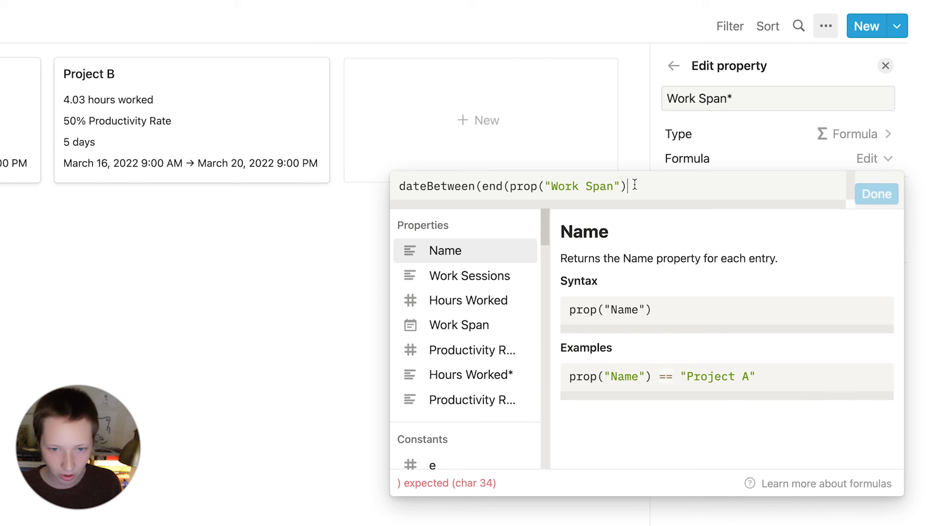
text(), start()
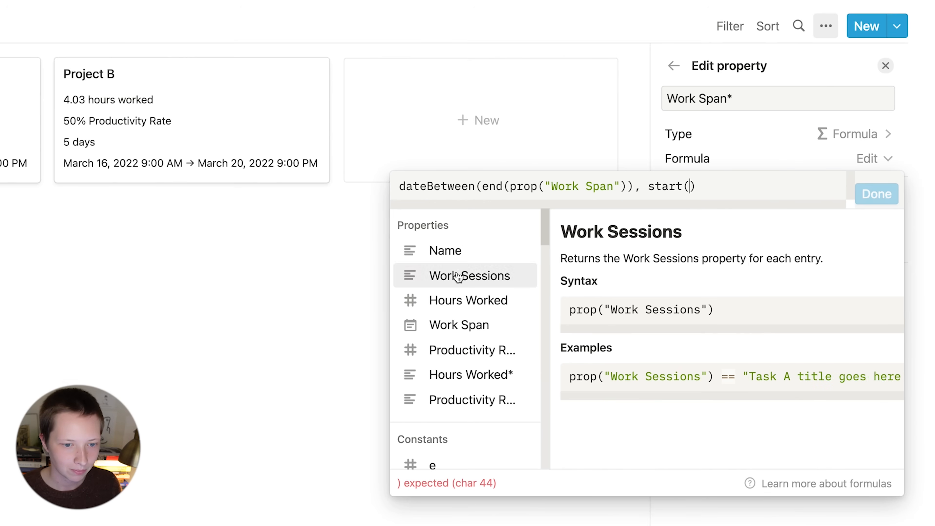
click(463, 325)
text(), ")
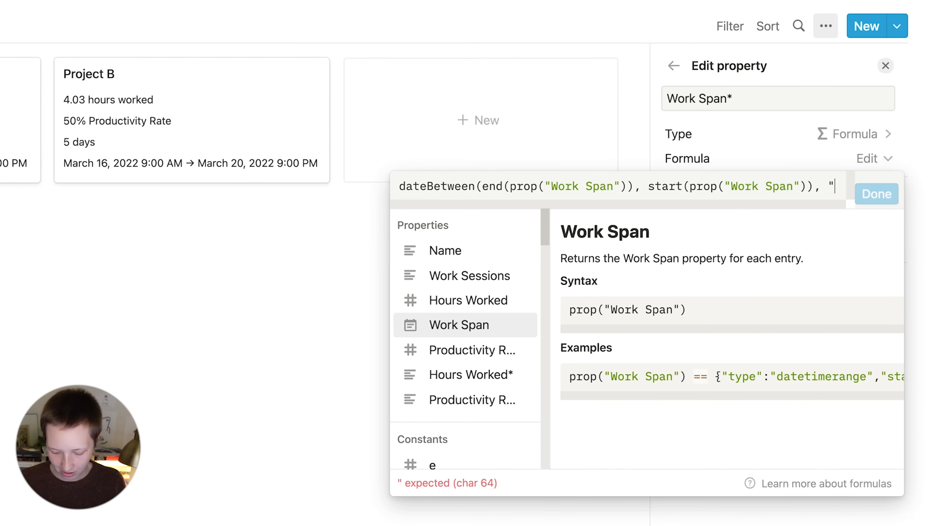
text(days"))
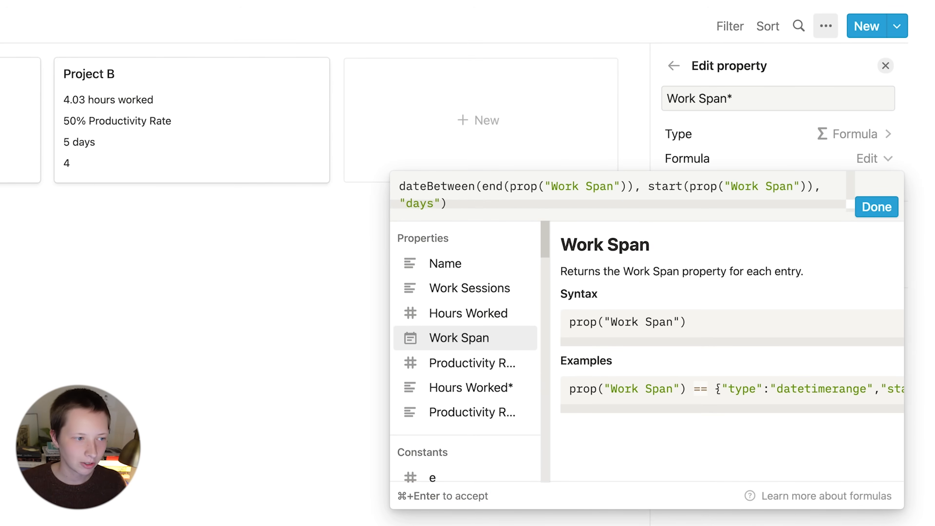
Wrap the Work Span* formula in format(), append + " days worked" and save it
click(399, 189)
text(format)
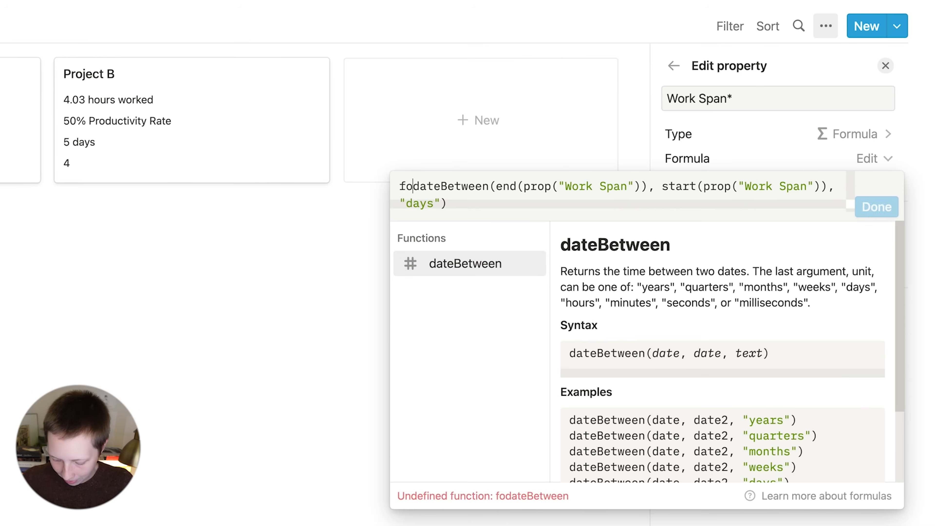
text(()
click(552, 202)
text() + )
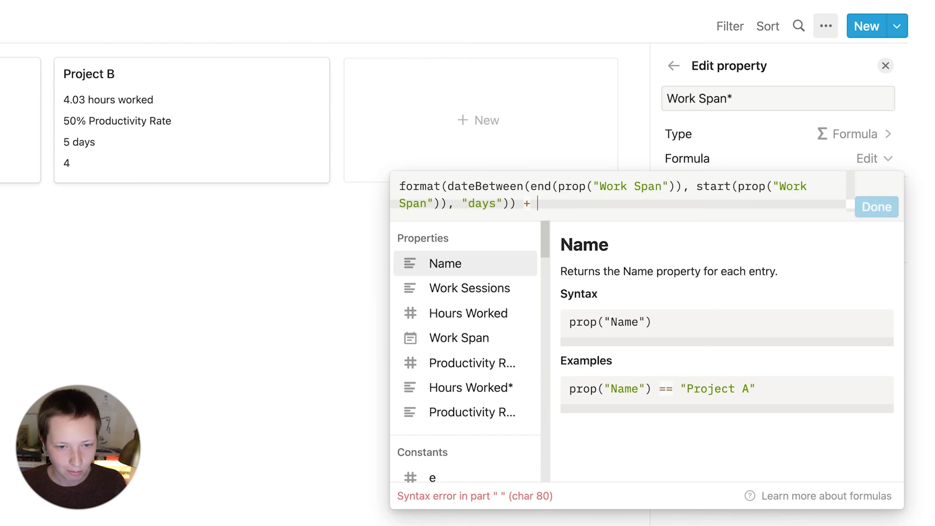
text(" da)
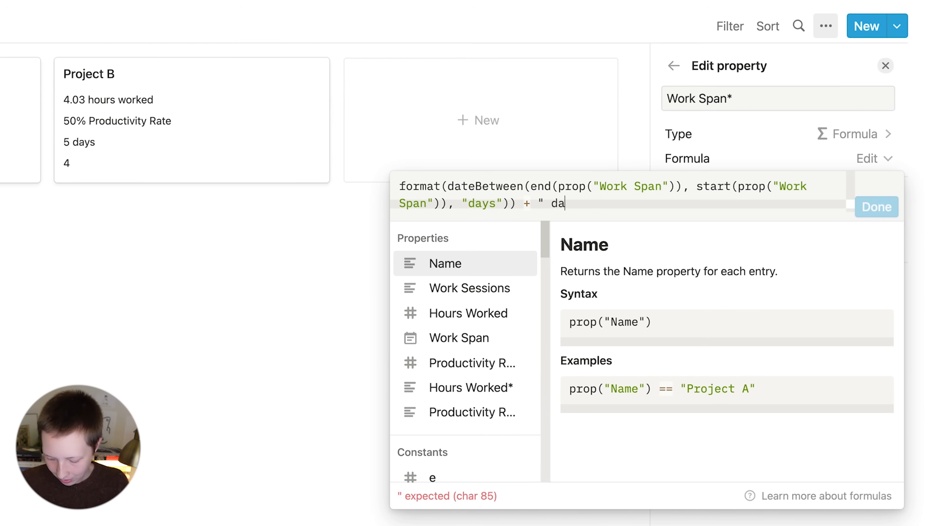
text(ys worked")
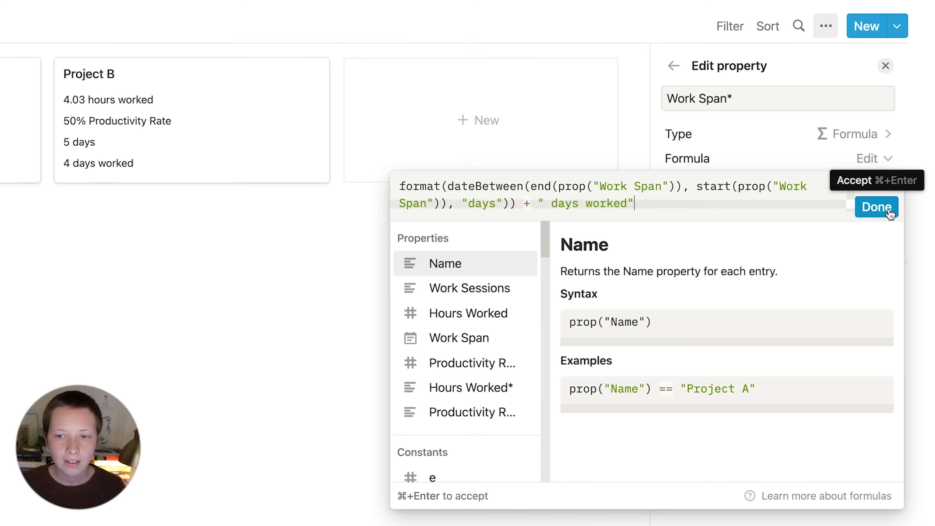
click(890, 213)
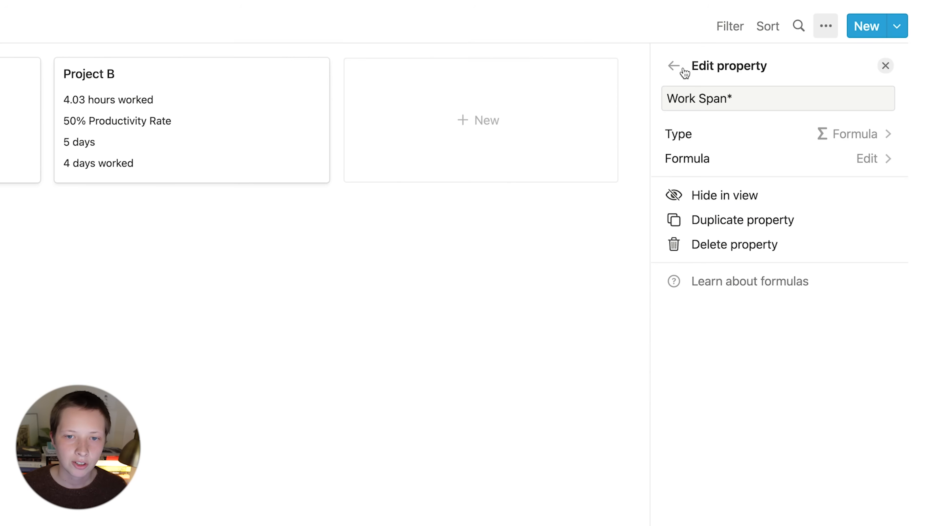
Hide the Work Span rollup from the gallery cards and close the view settings
click(675, 65)
click(867, 237)
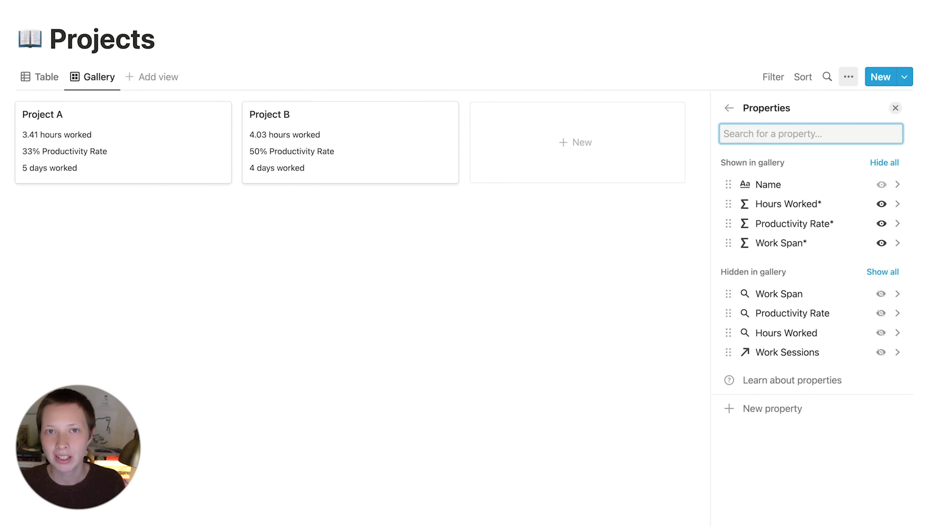
key(Escape)
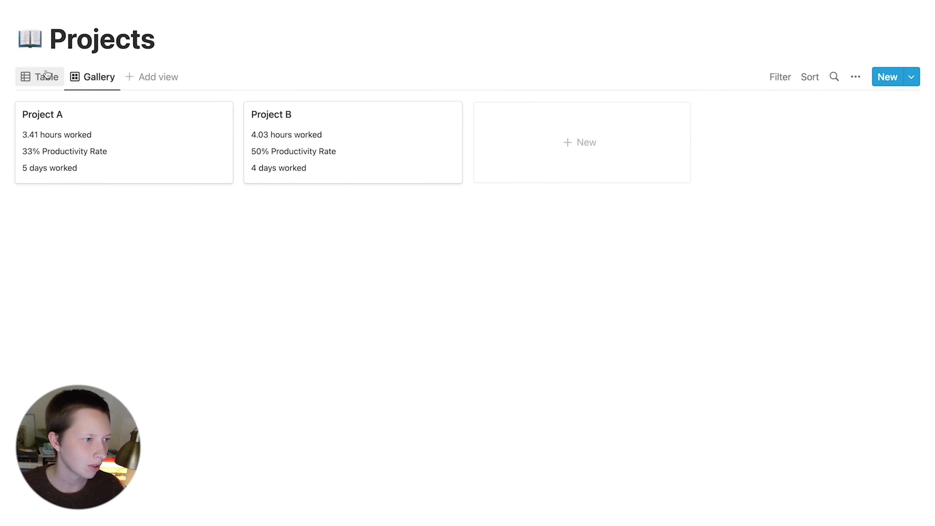
Delete the Table view of the Projects database
click(46, 75)
click(46, 75)
click(54, 204)
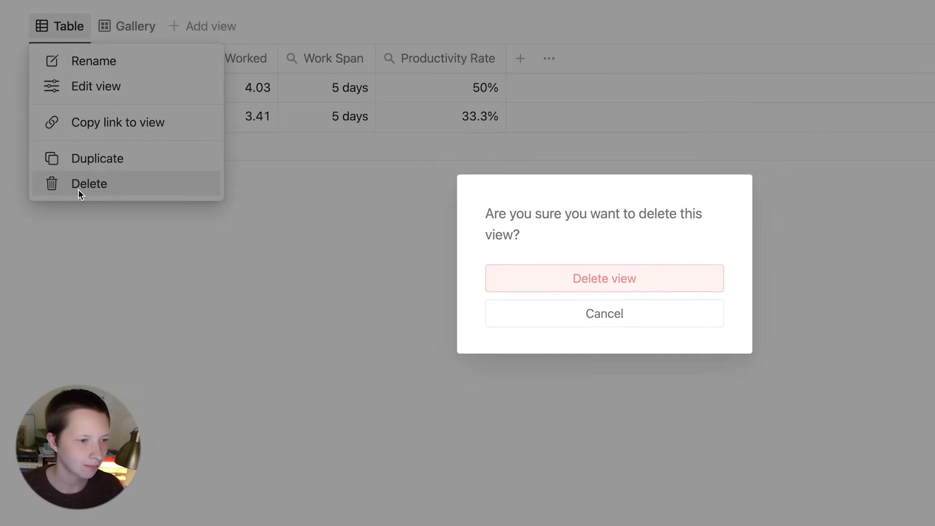
click(547, 286)
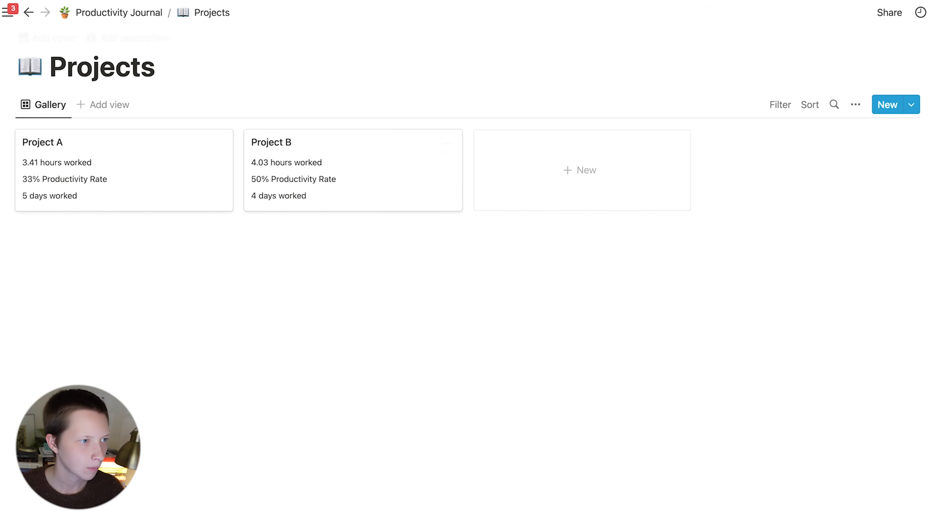
On the Productivity Journal page, add a view of the Projects database copied from its Gallery view and hide the database title
click(92, 12)
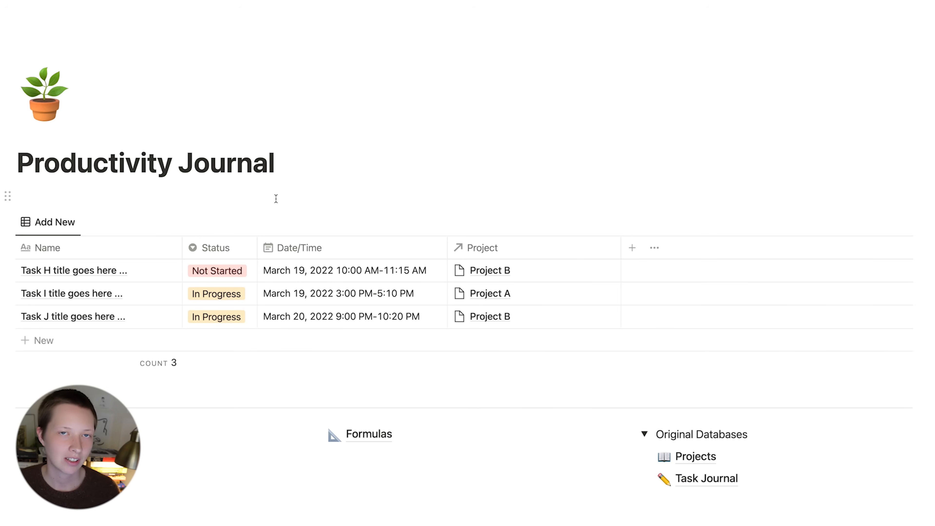
click(121, 222)
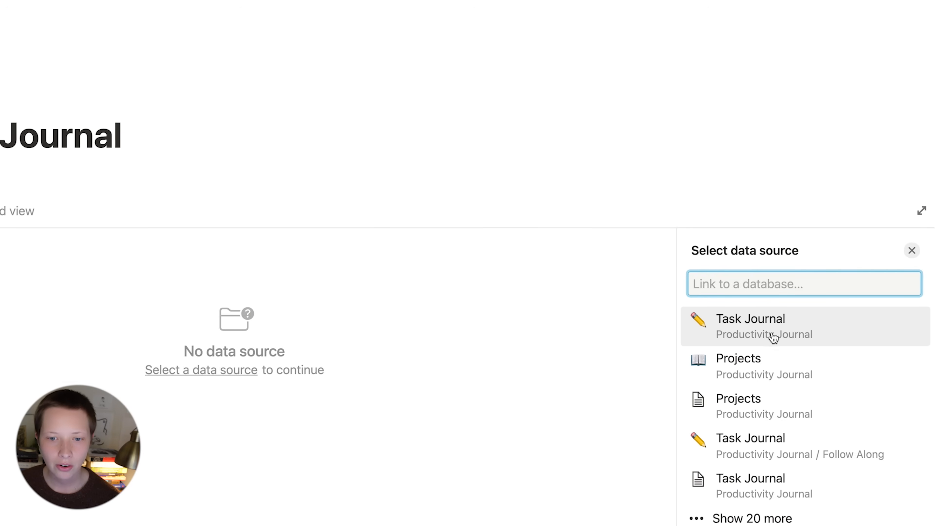
click(740, 372)
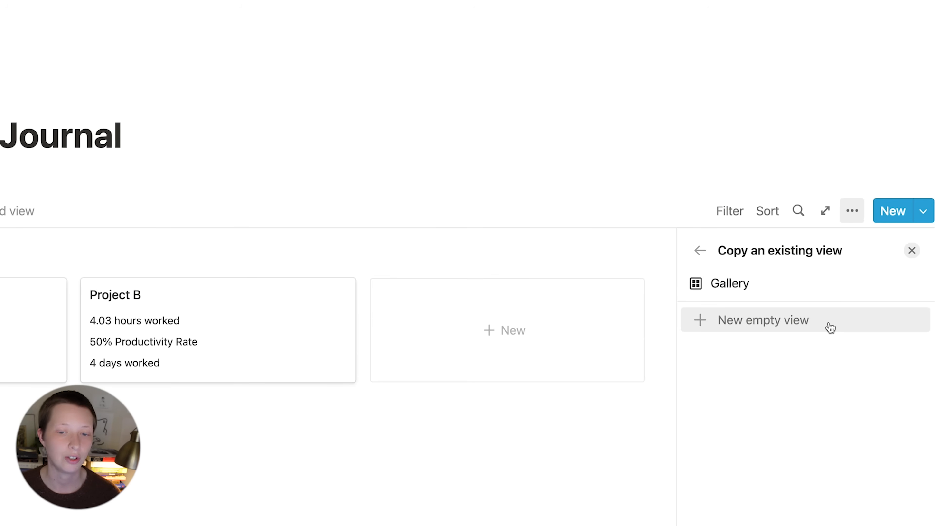
click(791, 284)
click(15, 268)
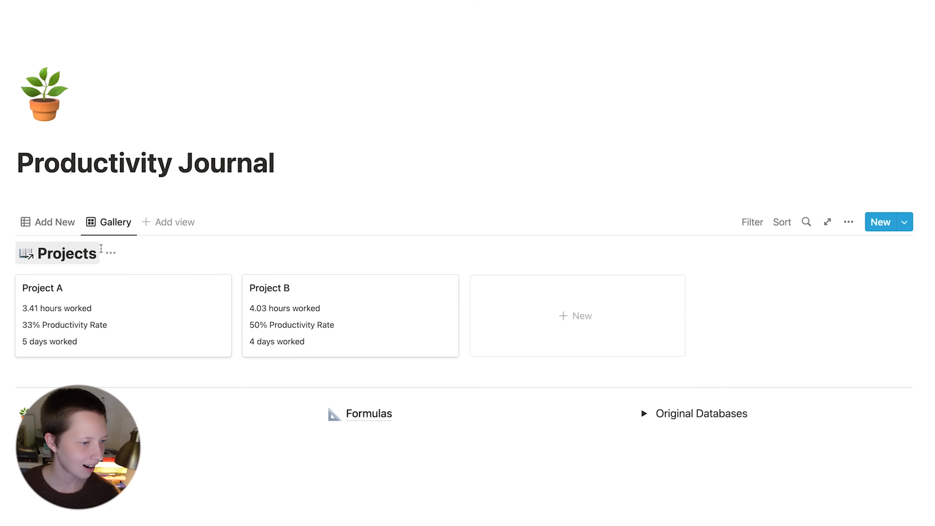
click(111, 253)
click(135, 327)
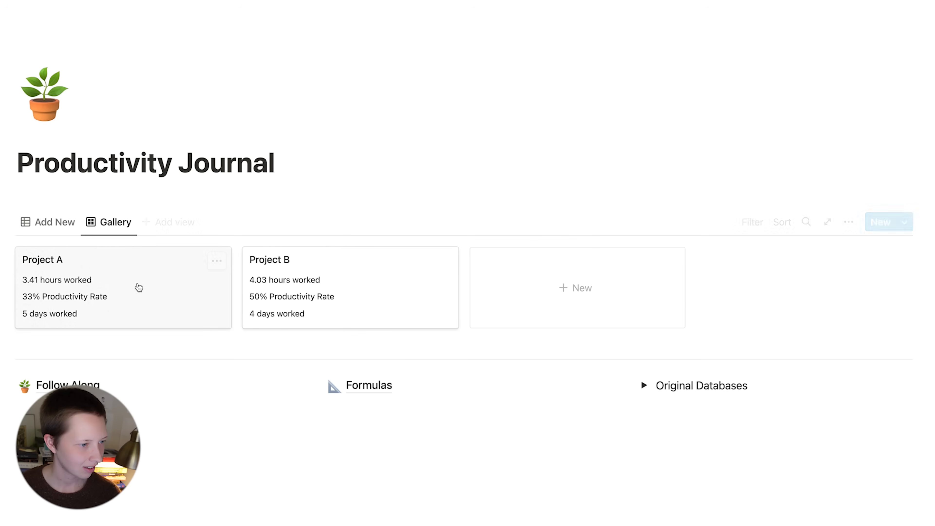
Rename the linked Gallery view to Projects and switch back to the Add New view
click(112, 223)
click(115, 224)
click(115, 222)
click(133, 267)
text(Projects)
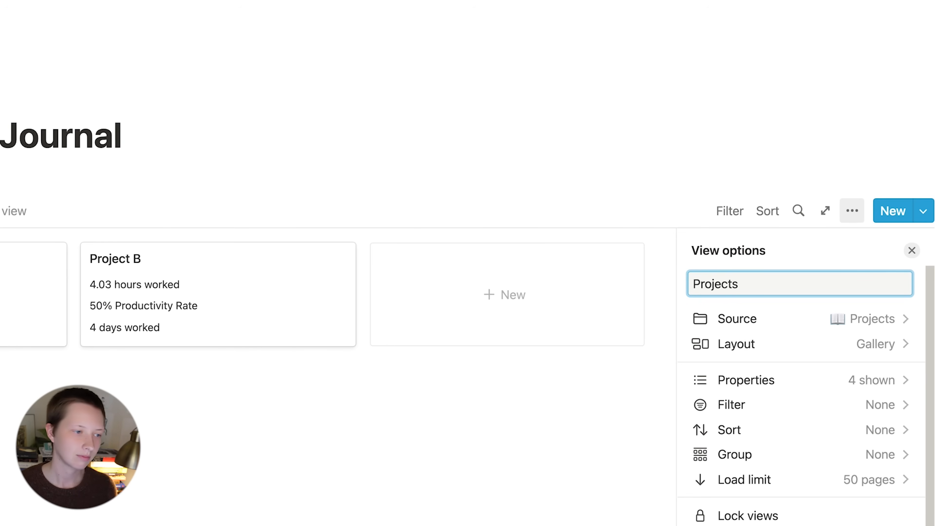
click(312, 391)
click(60, 223)
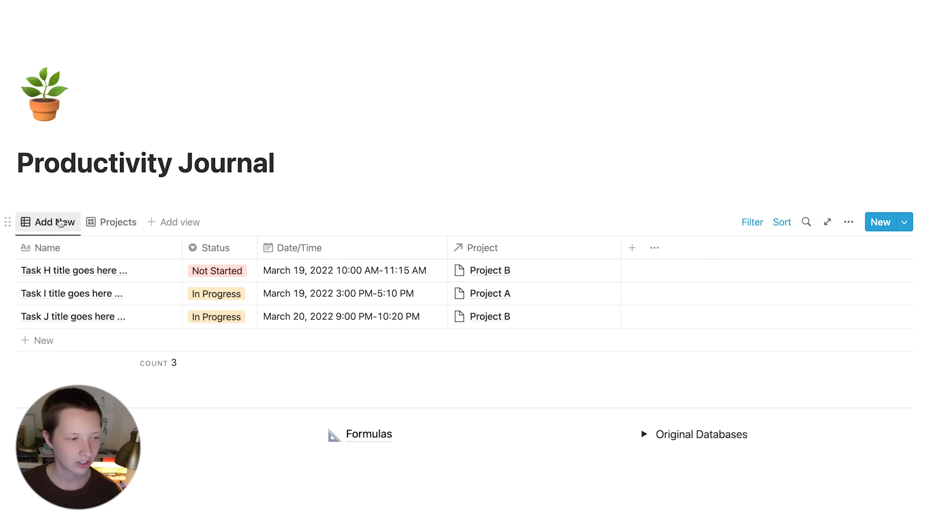
Add two blank tasks to the Add New table and delete them again
click(151, 340)
click(146, 364)
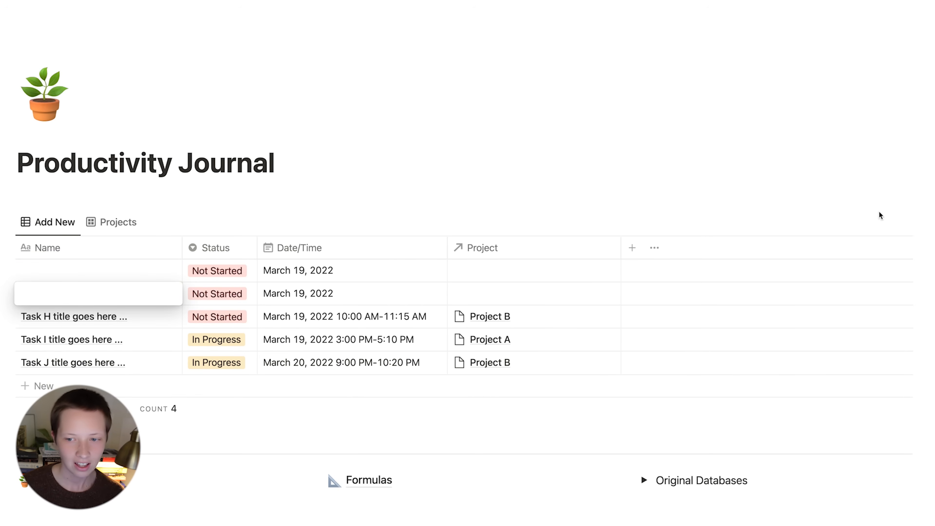
key(Escape)
drag(931, 293, 870, 278)
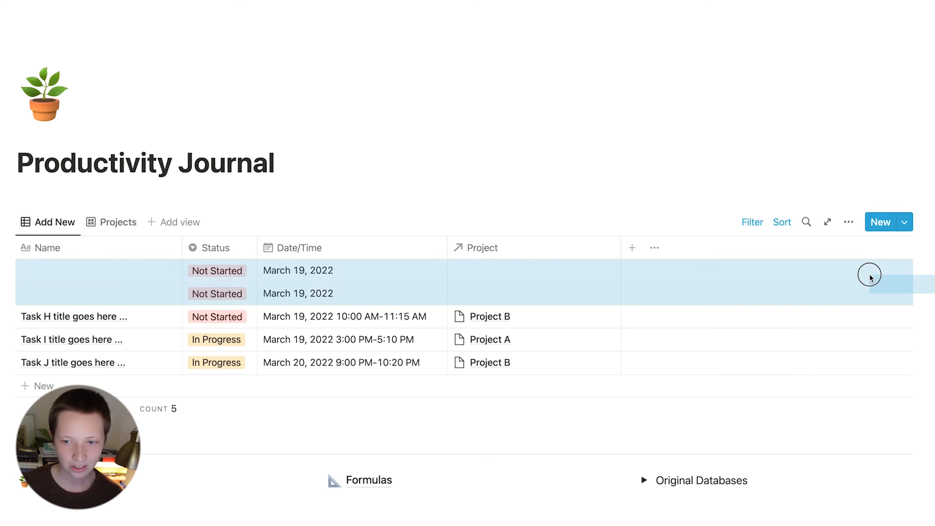
key(BackSpace)
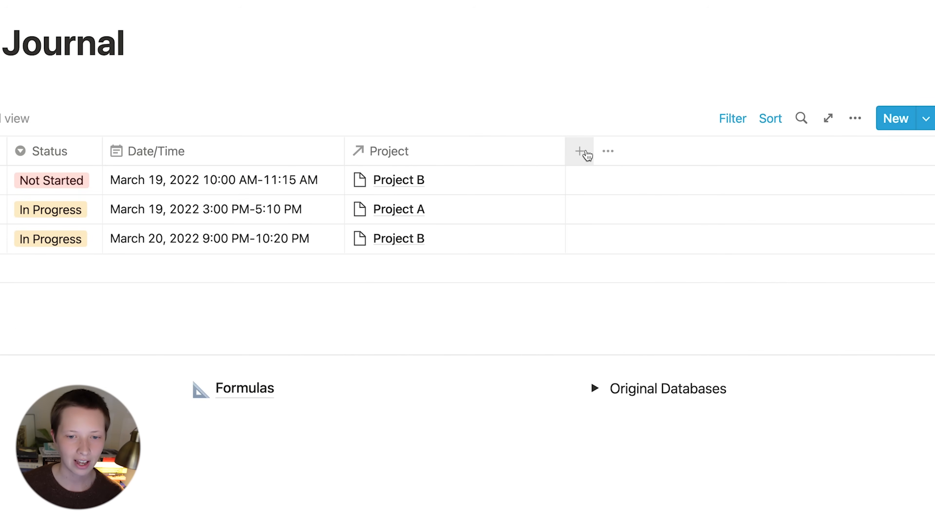
Add a property named Weekday to the Add New table and set its type to Formula
click(585, 152)
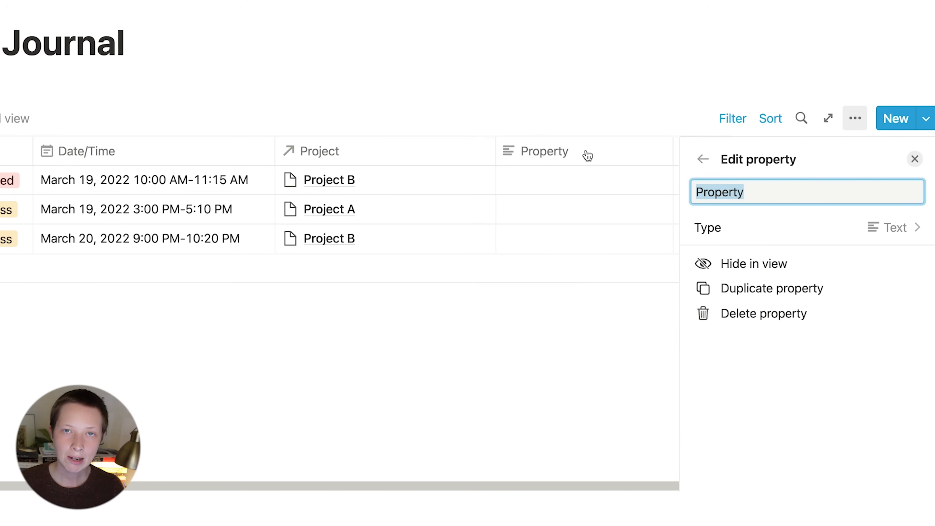
text(Weekday)
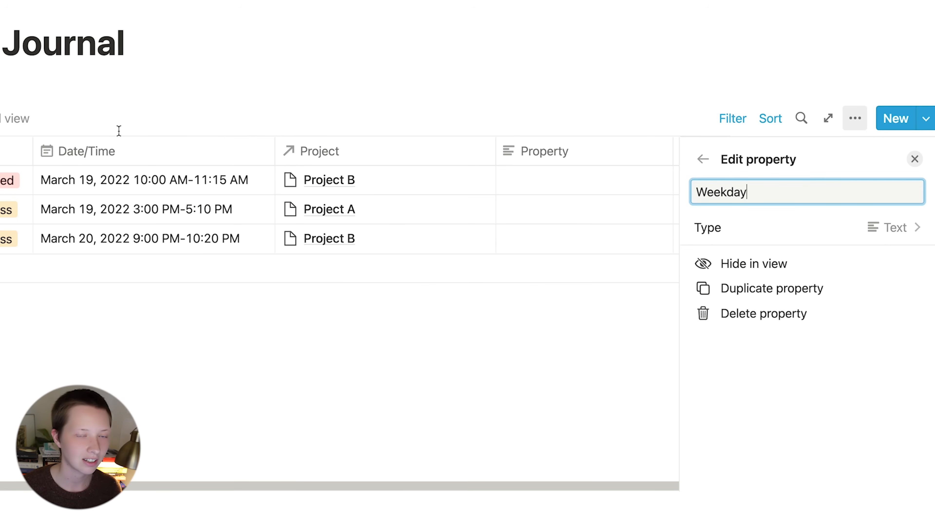
click(839, 228)
click(751, 398)
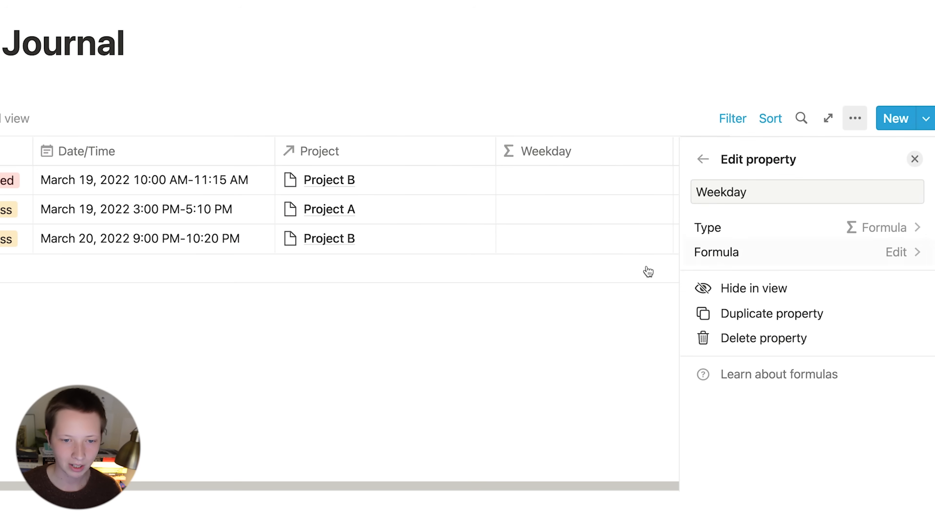
click(573, 317)
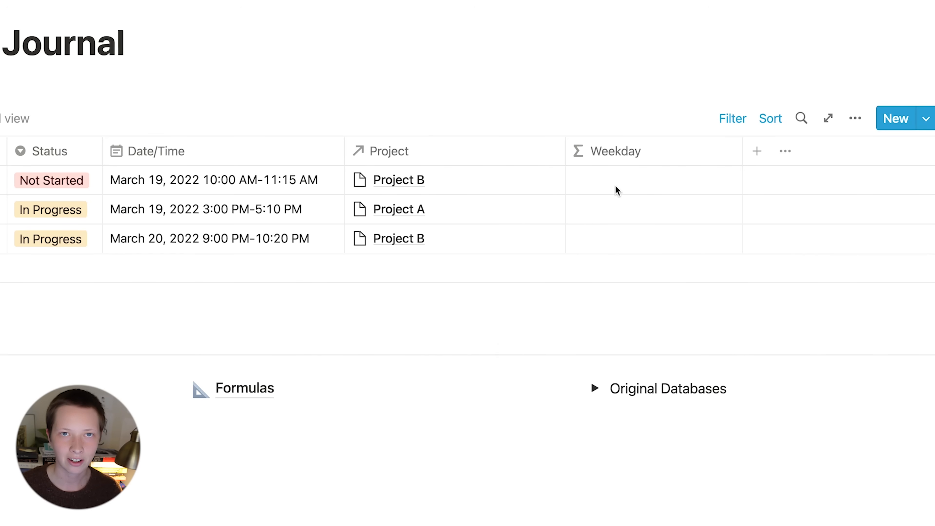
Start the Weekday formula with an if condition comparing the Date/Time property's week with the week of now(), both in format "W"
click(615, 187)
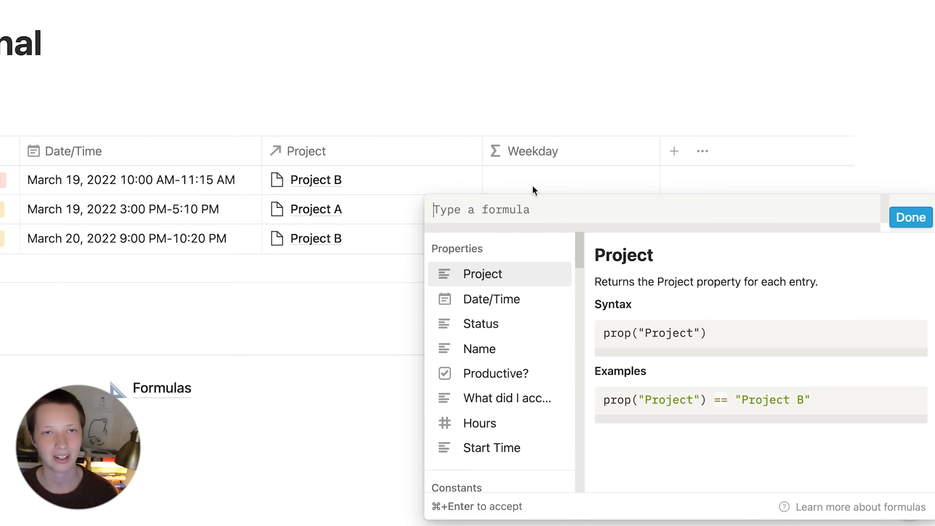
text(if)
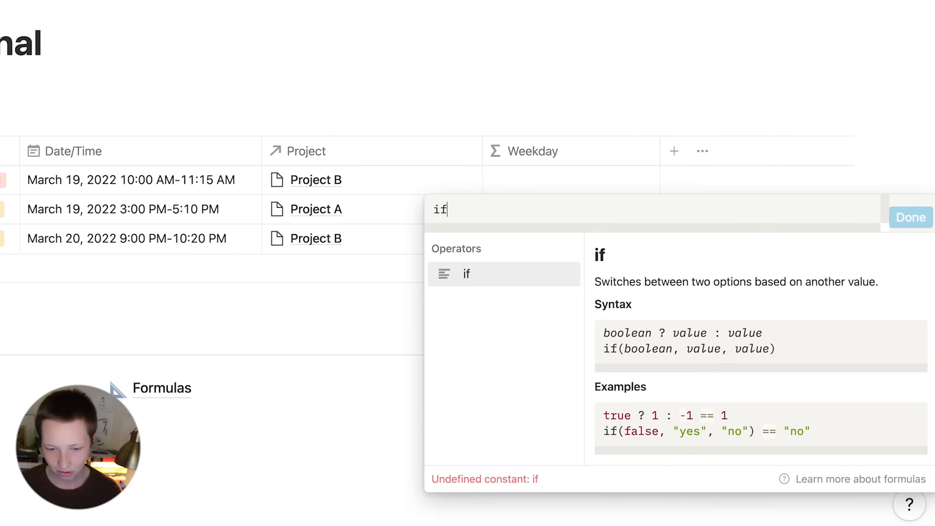
text((formatDate()
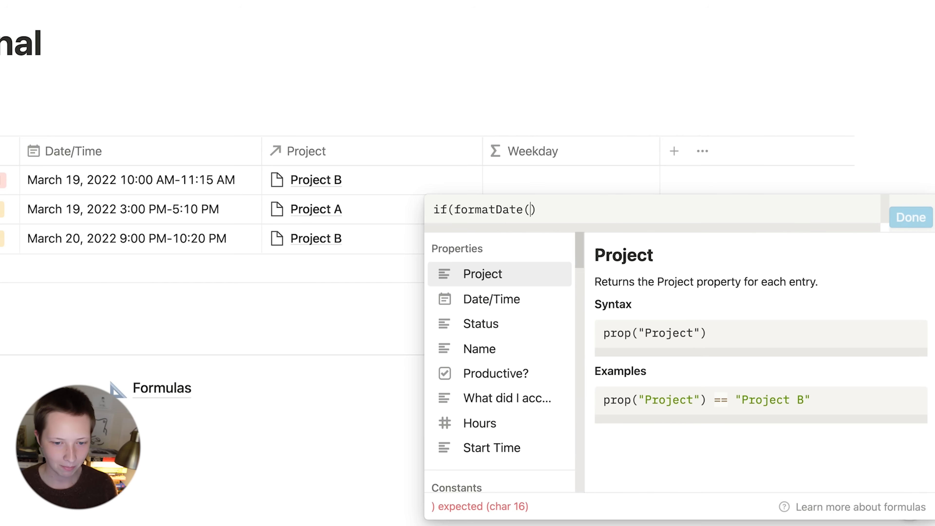
click(546, 310)
text(, "W")
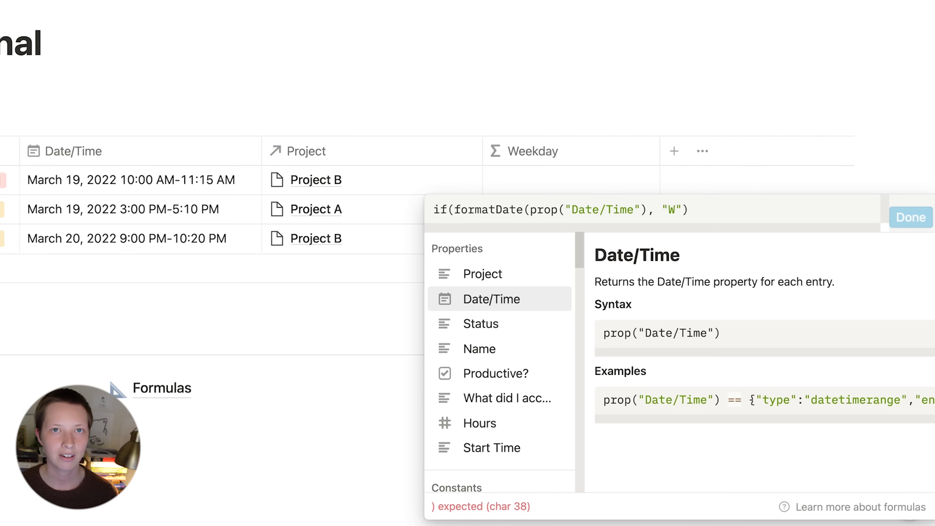
text( == formateDate)
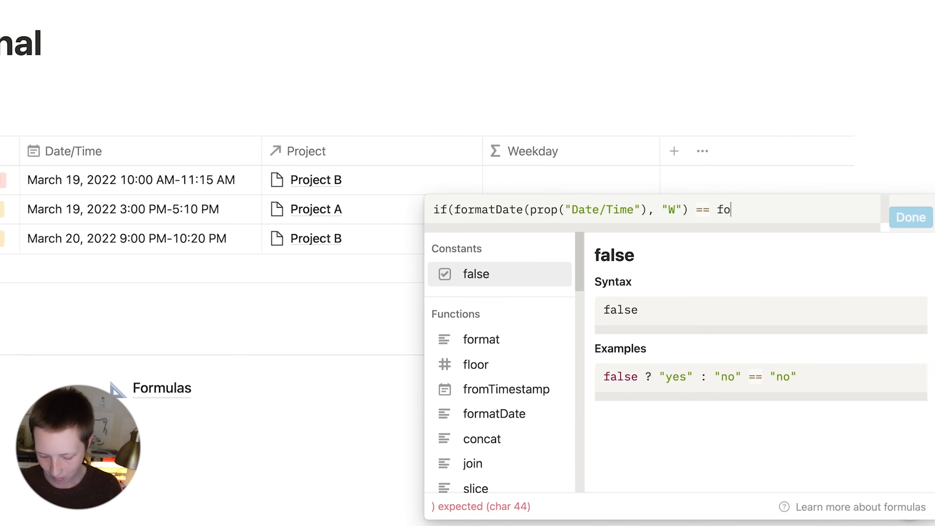
text(())
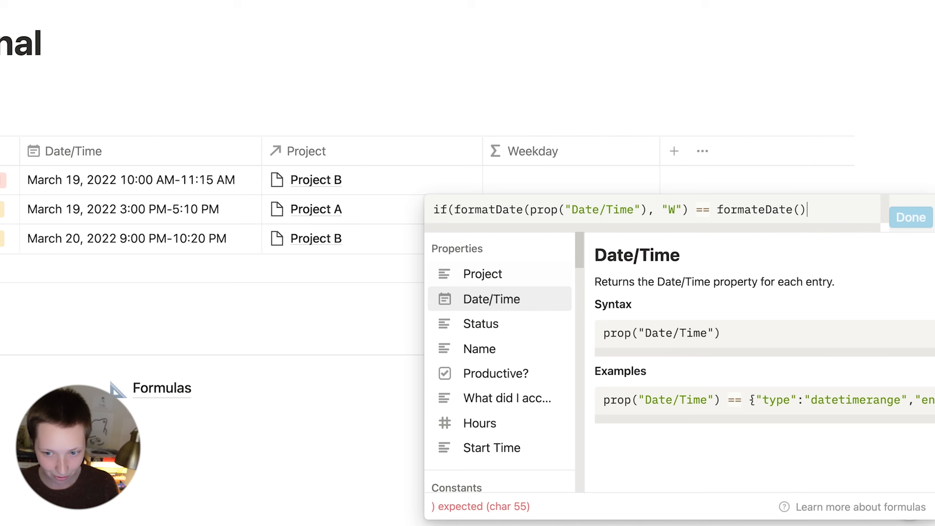
text(now(), )
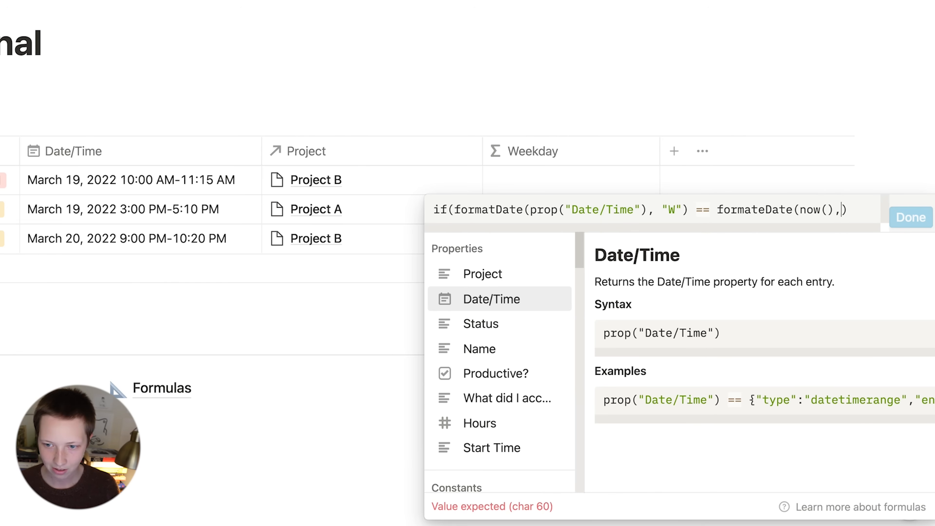
text("W"), )
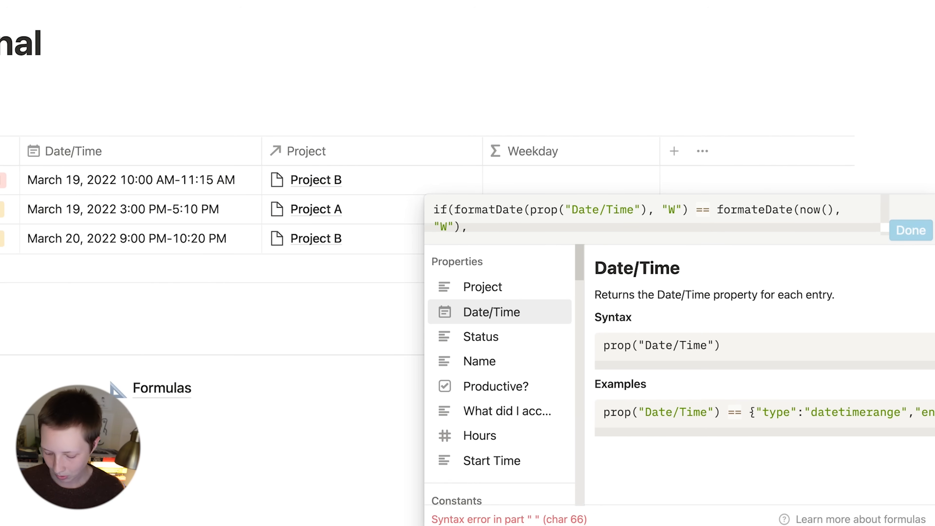
Complete the if formula with formatDate(prop("Date/Time"), "dddd") as the true result and an empty string "" as the false result
text(formatDate())
key(Left)
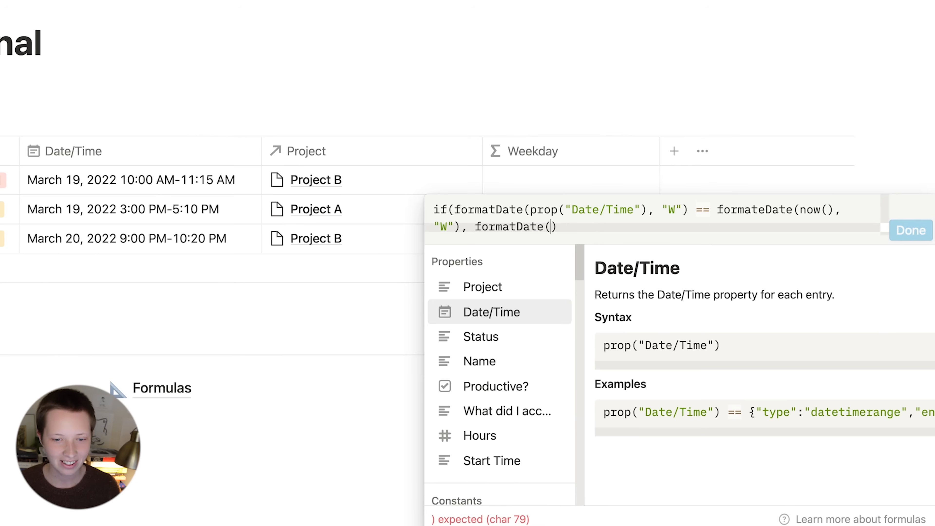
click(466, 321)
text(, "ddd)
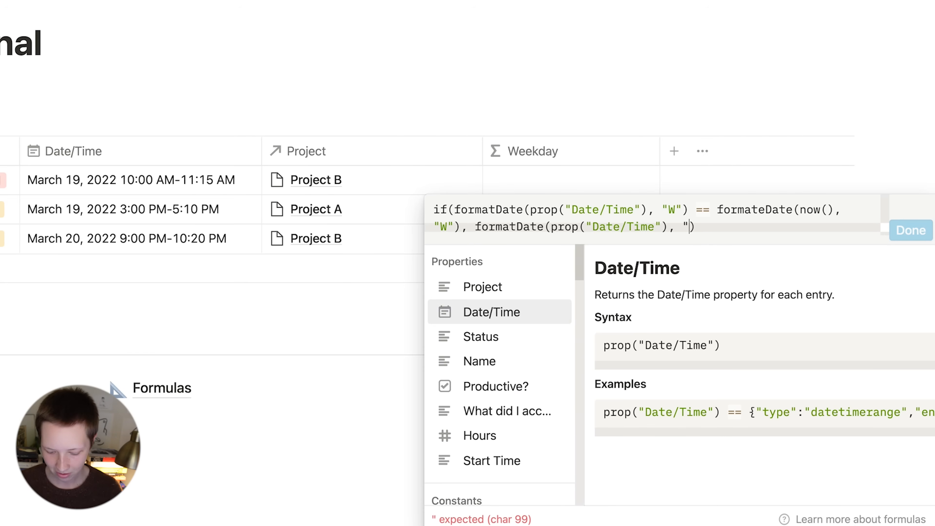
text(d")
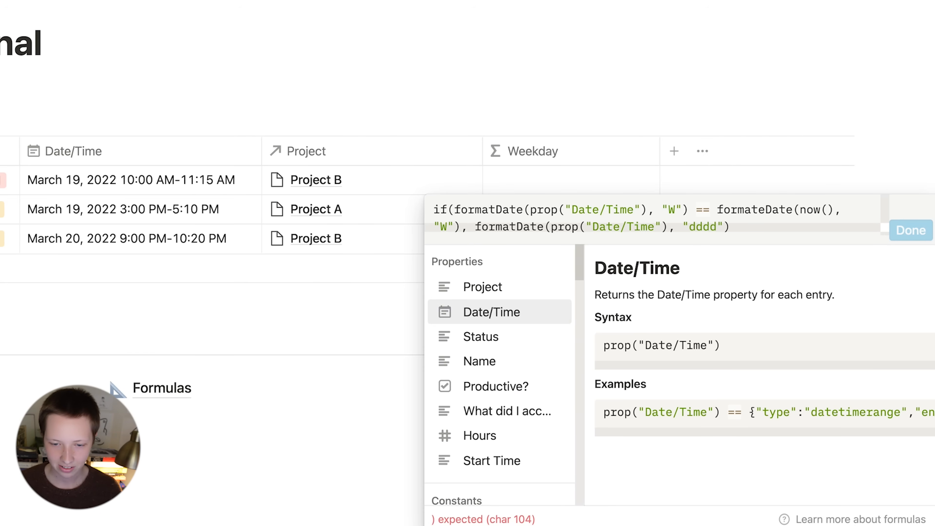
text(,)
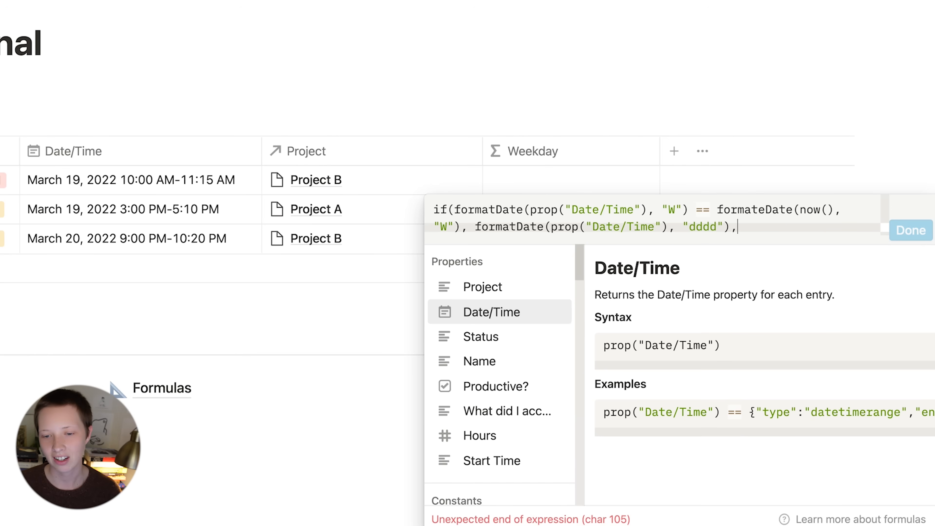
text( "")
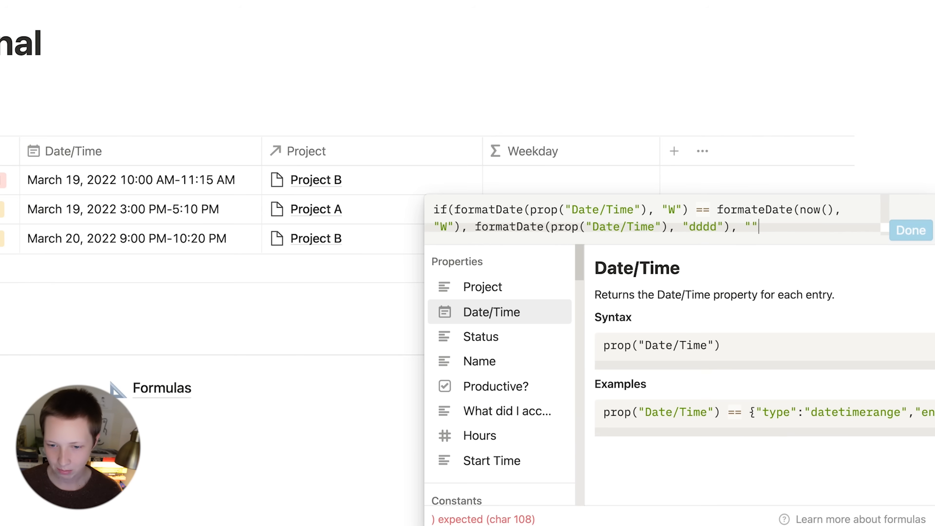
text())
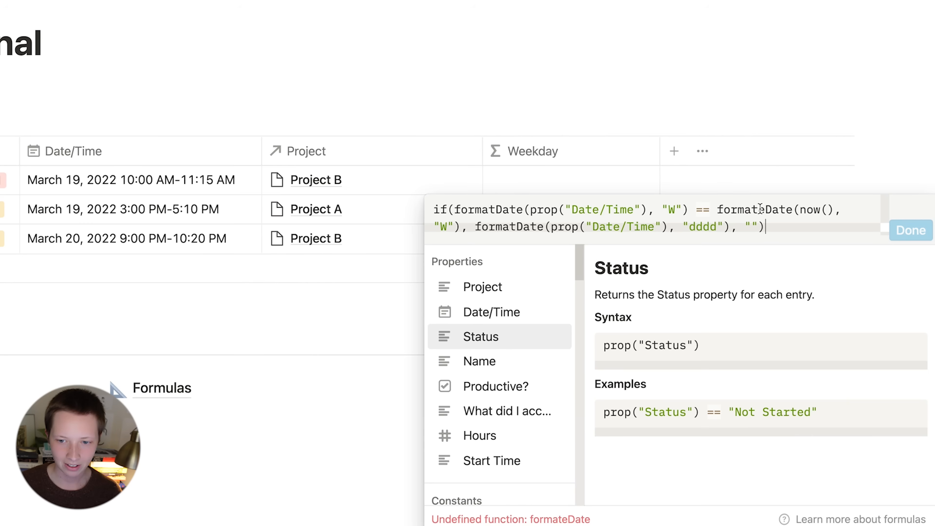
Correct the misspelled function name before now() to formatDate and save the Weekday formula
click(764, 210)
key(BackSpace)
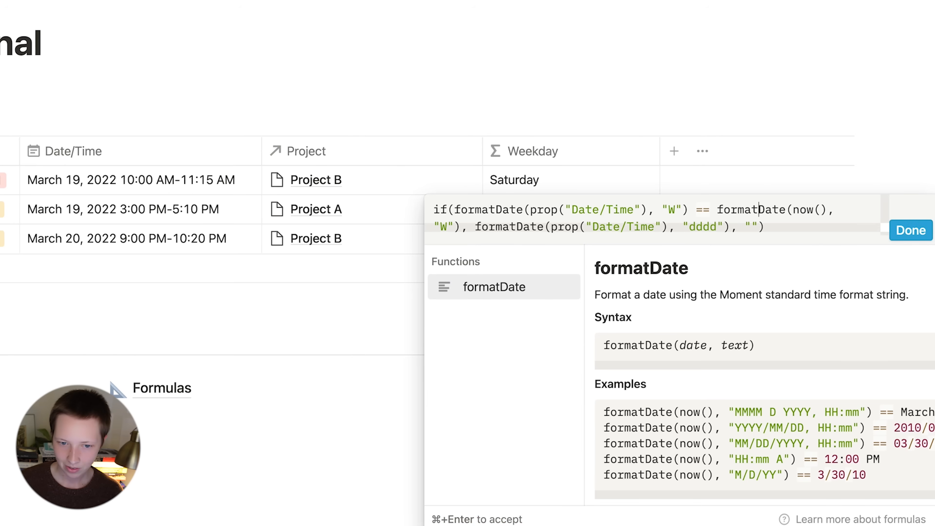
click(872, 212)
click(910, 230)
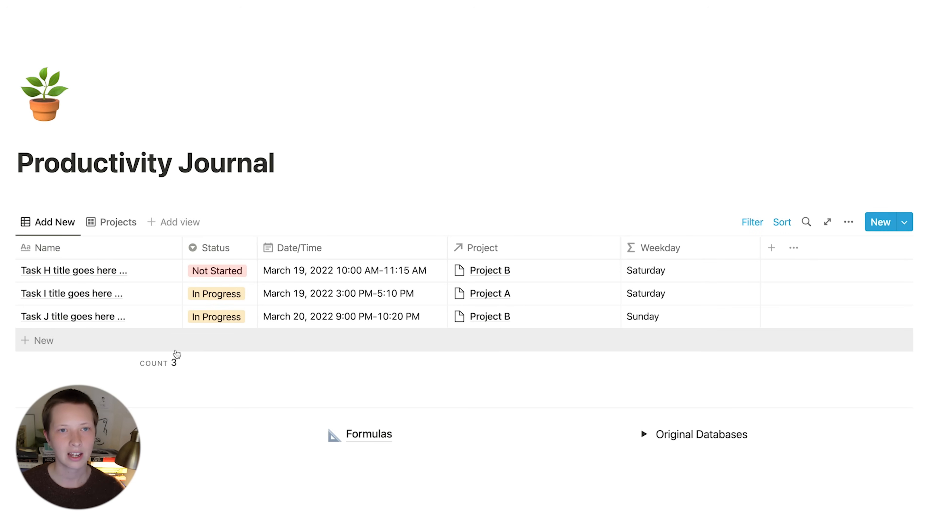
Add a blank task to the Add New table and set its Date/Time to March 21, 2022 to test the Weekday formula
click(176, 350)
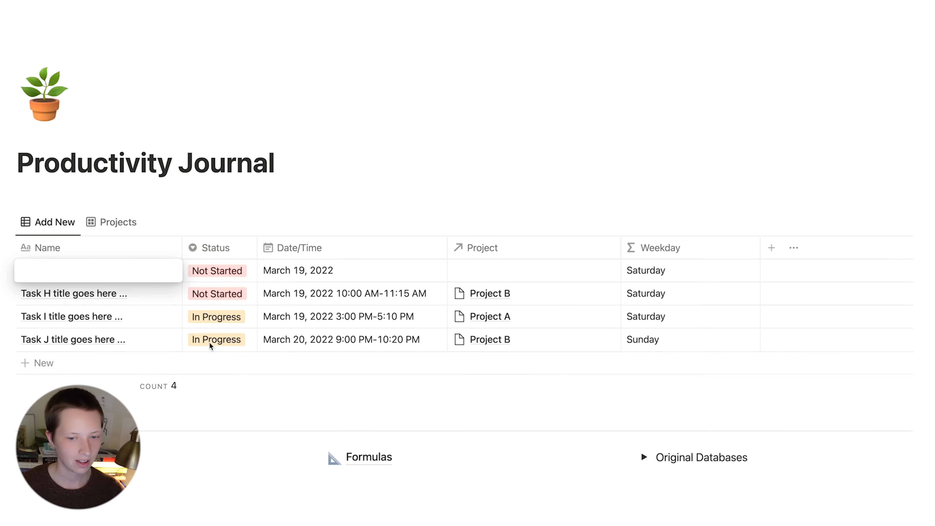
key(Escape)
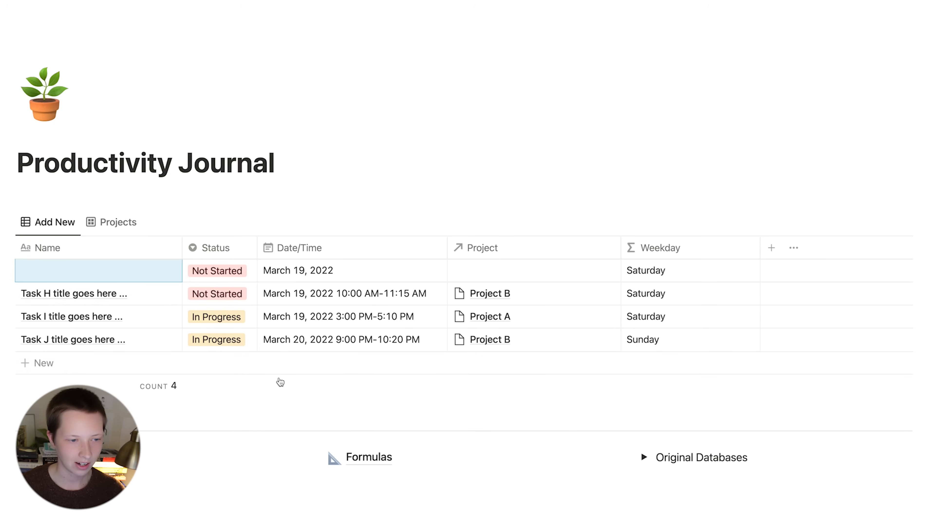
click(332, 277)
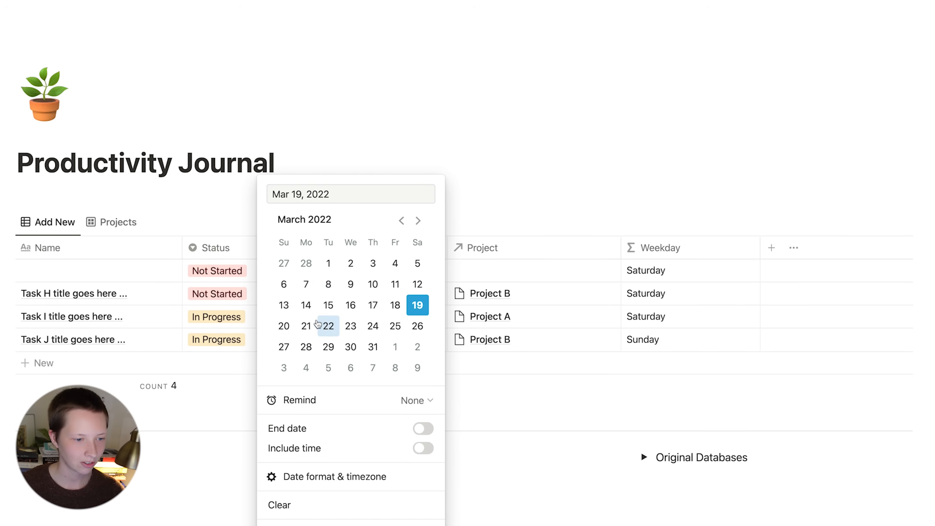
click(306, 327)
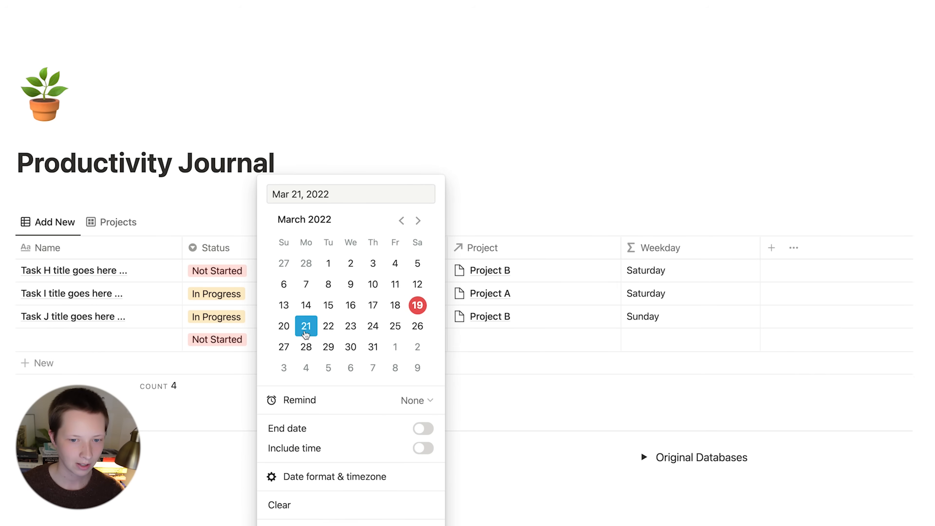
key(Escape)
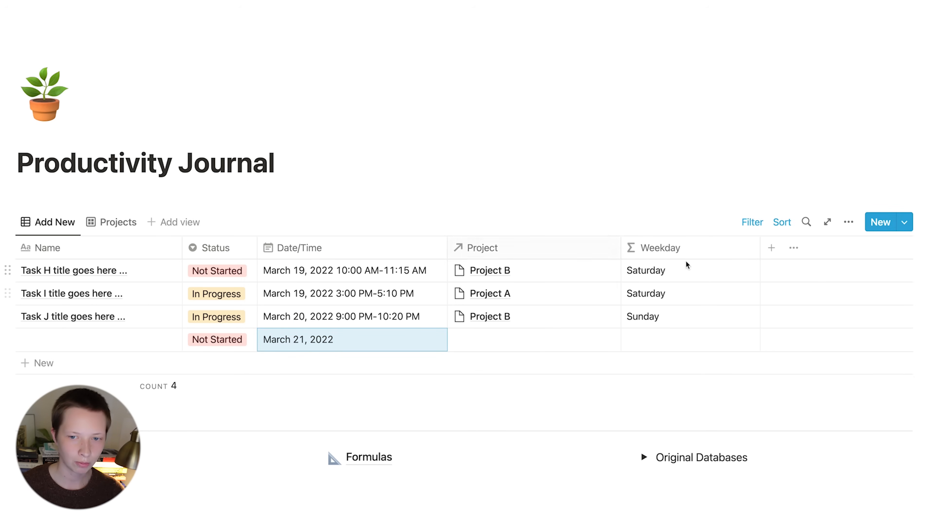
Examine the Date/Time and Status filter rules of the Add New view
click(752, 222)
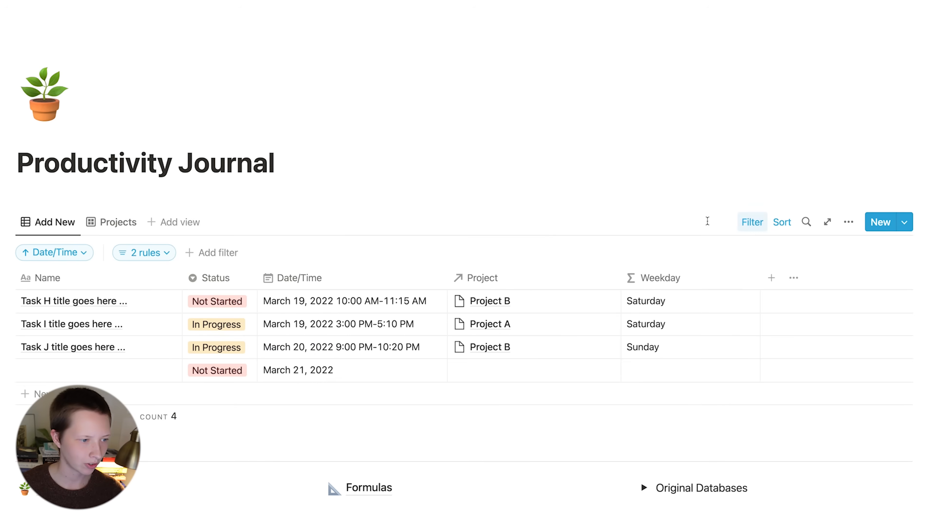
click(144, 252)
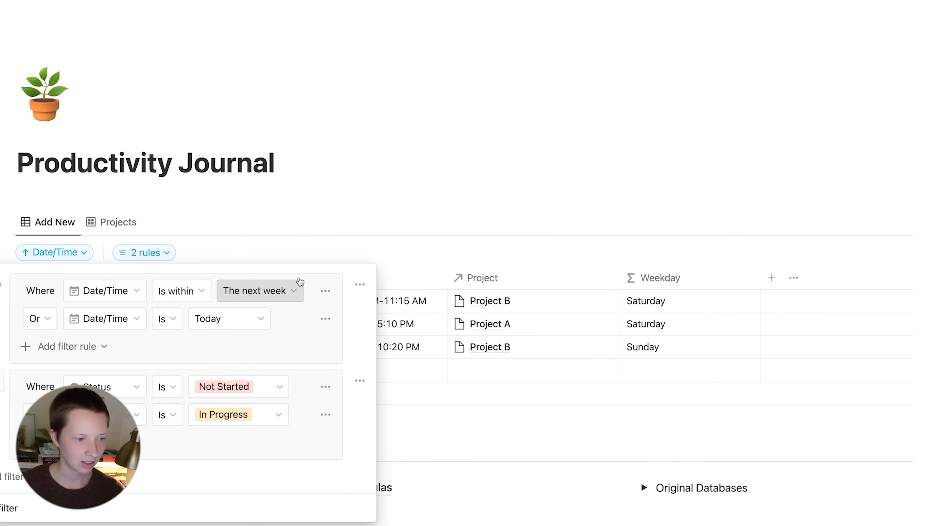
click(305, 229)
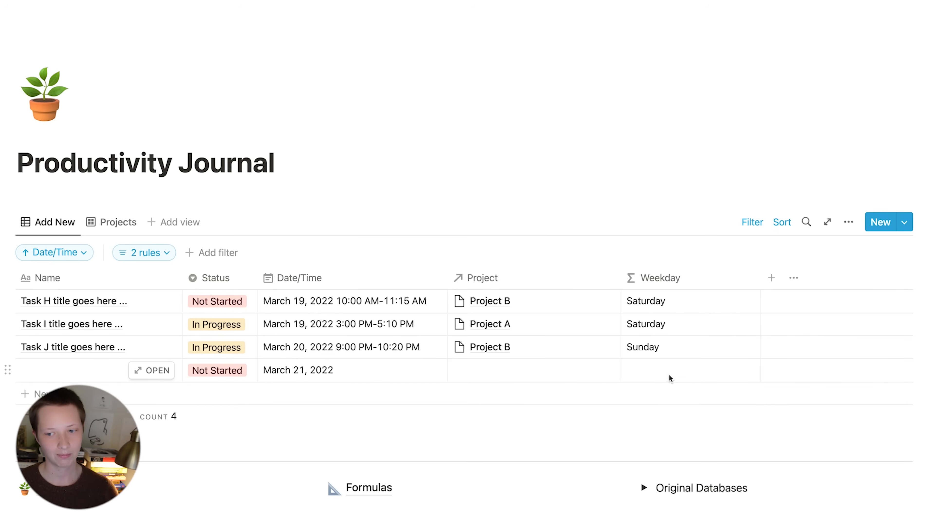
Narrow the Weekday column and place it between Date/Time and Project
drag(933, 370, 813, 375)
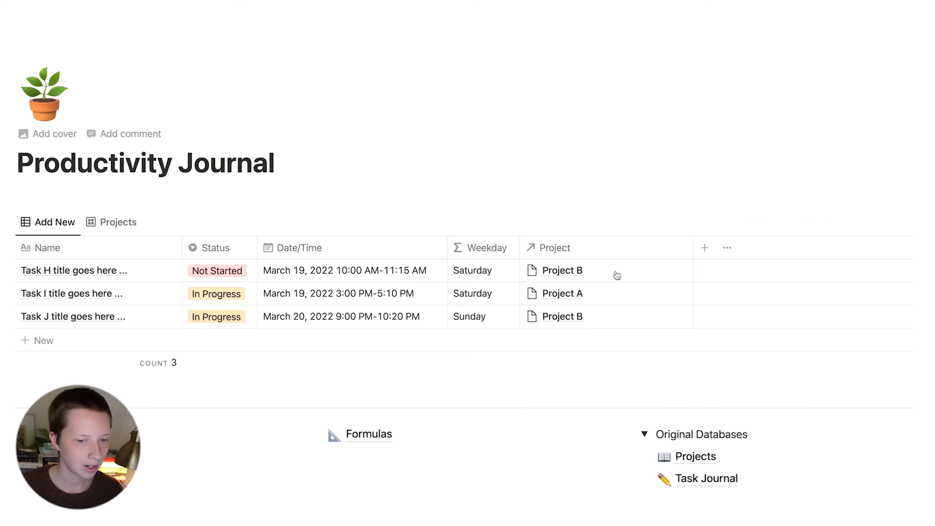
Add an empty Table view of the Task Journal database named Monday, with wrapped cells and the database title hidden
scroll(589, 239, down, 1)
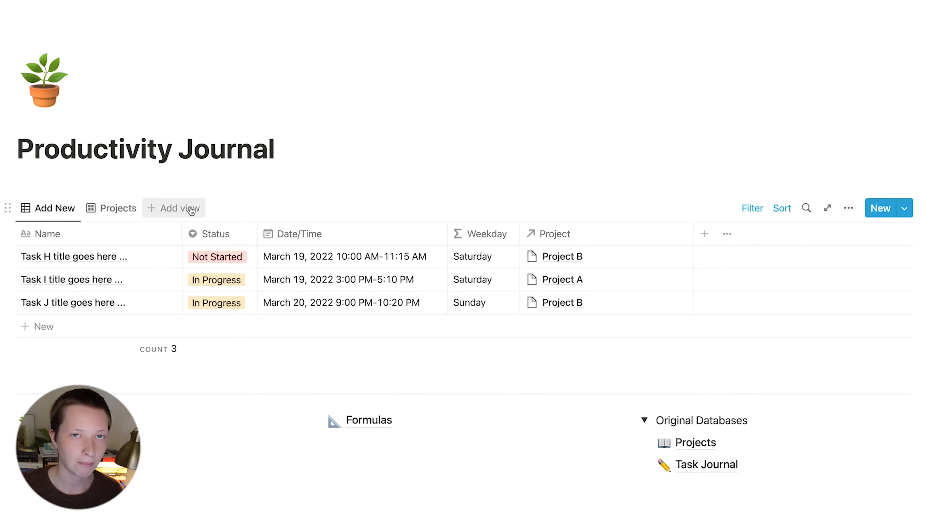
click(191, 210)
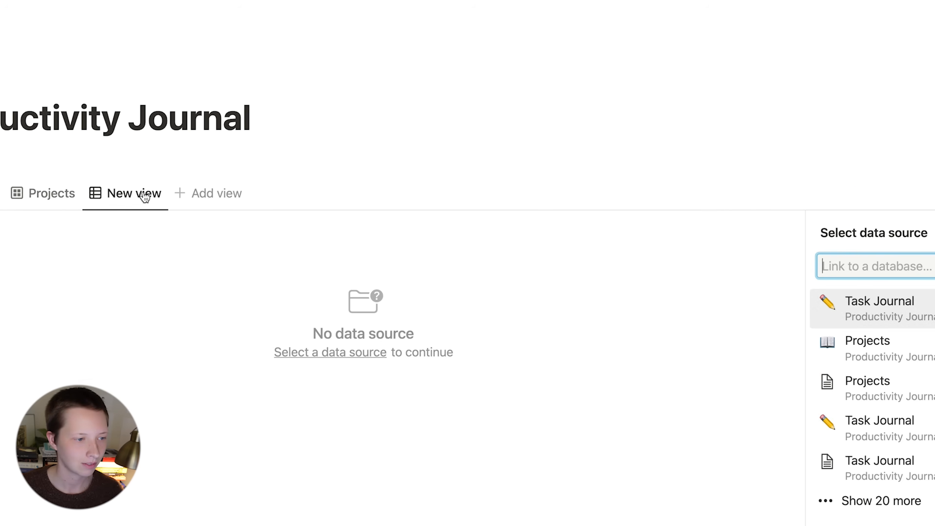
click(851, 312)
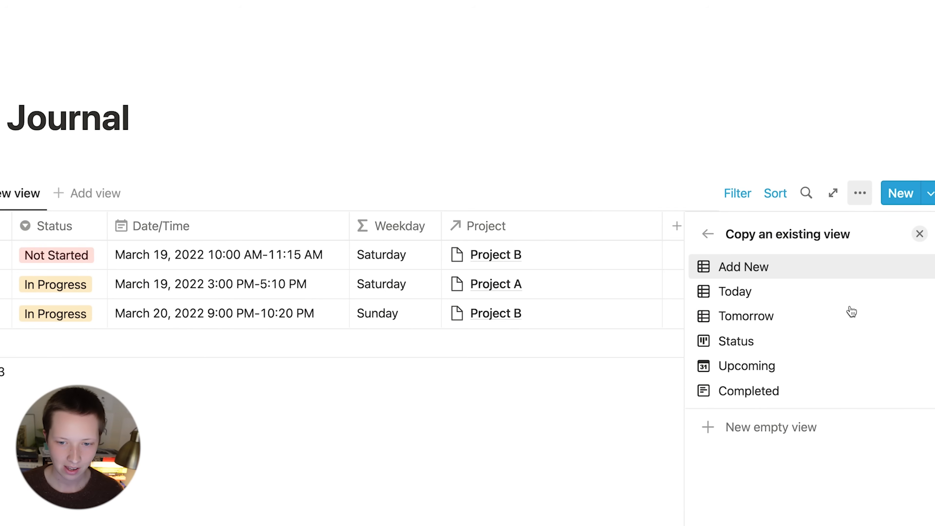
click(811, 431)
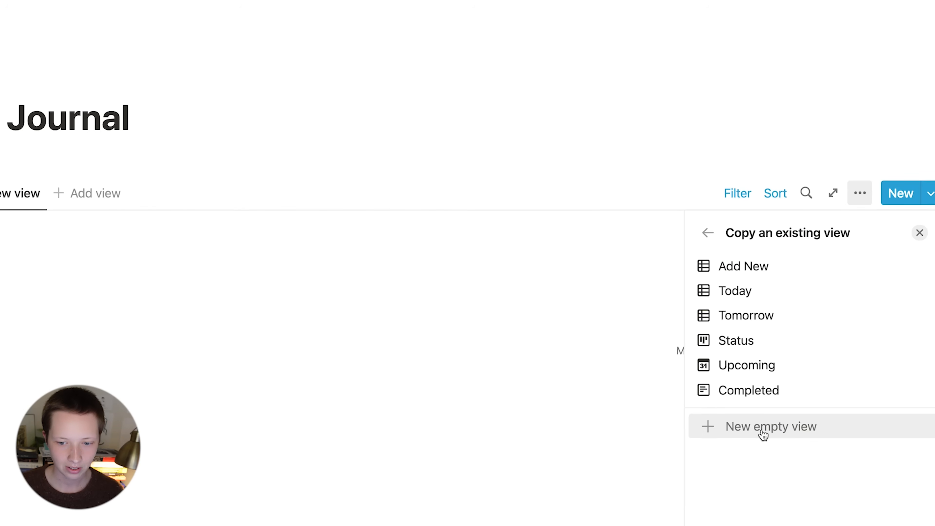
click(772, 429)
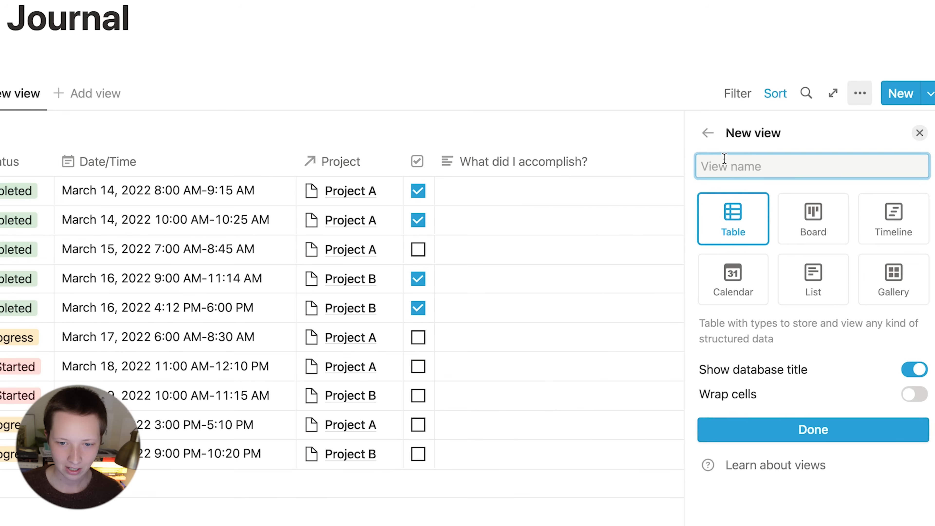
text(Monday)
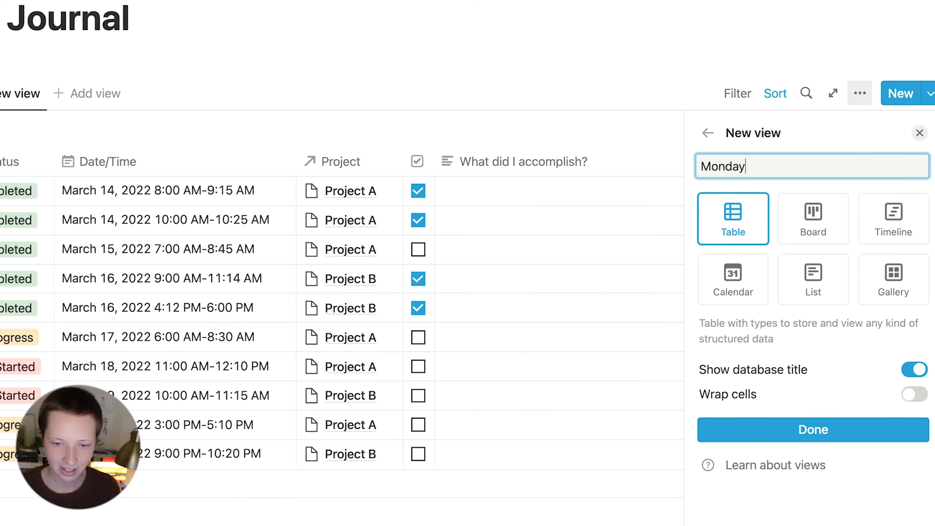
click(914, 394)
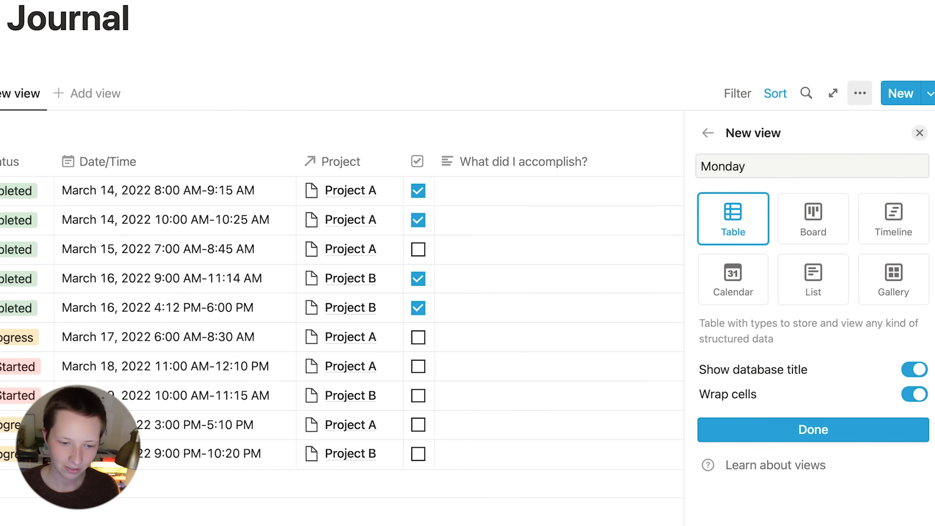
click(814, 431)
click(919, 133)
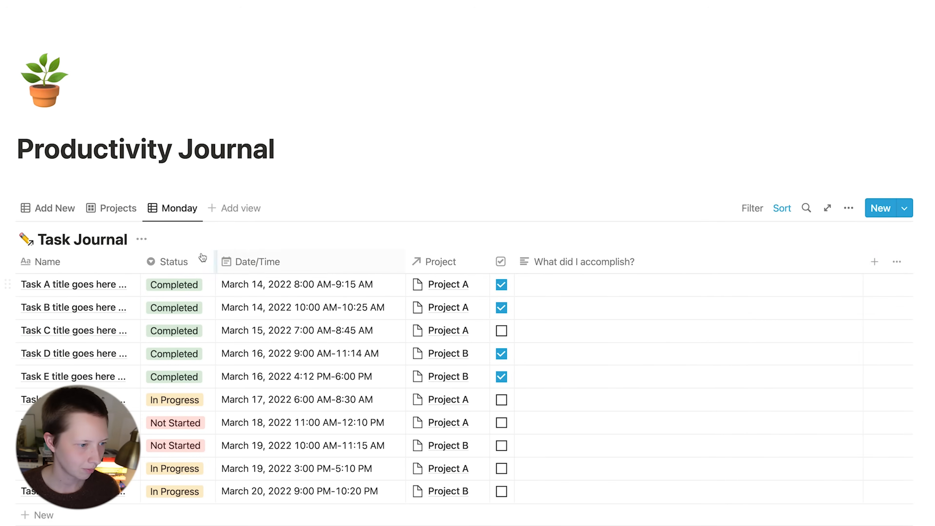
click(142, 238)
click(207, 326)
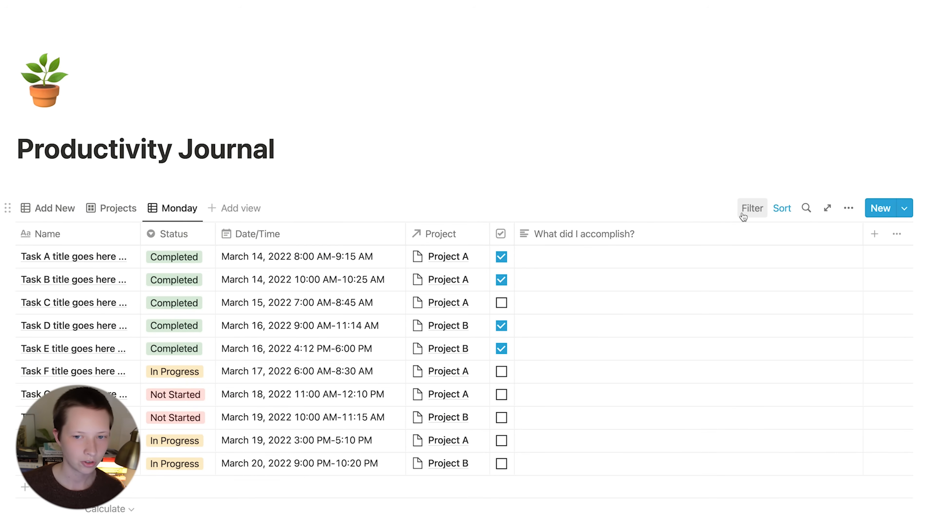
Filter the Monday view to tasks whose Weekday contains Monday, and collapse the filter bar
click(743, 215)
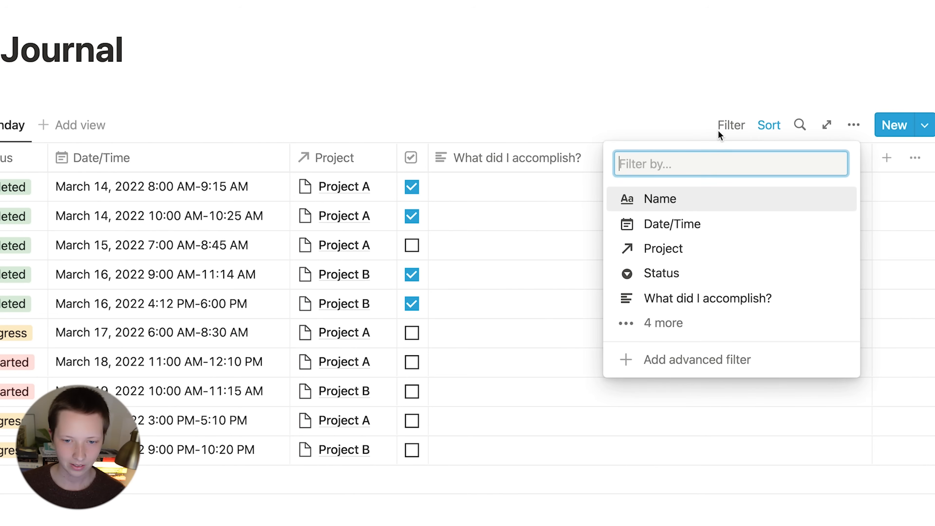
click(680, 323)
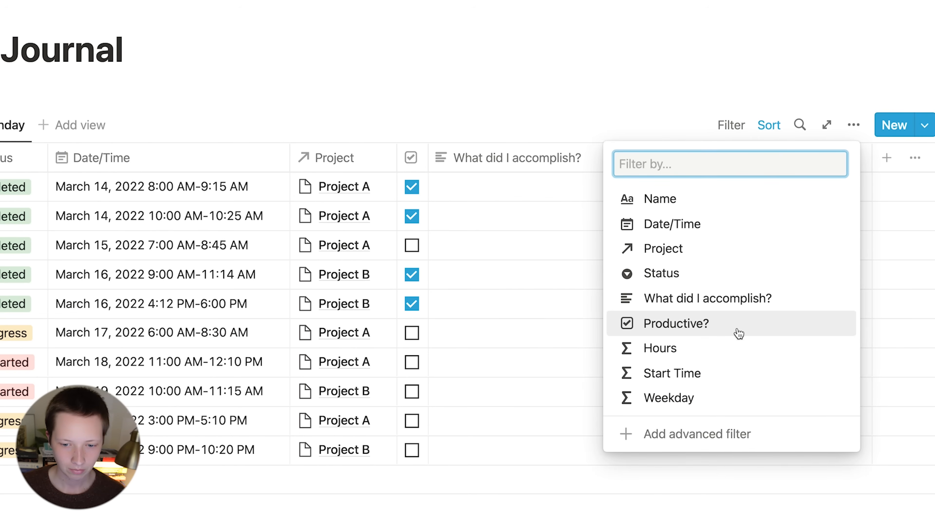
click(734, 395)
click(148, 191)
click(189, 223)
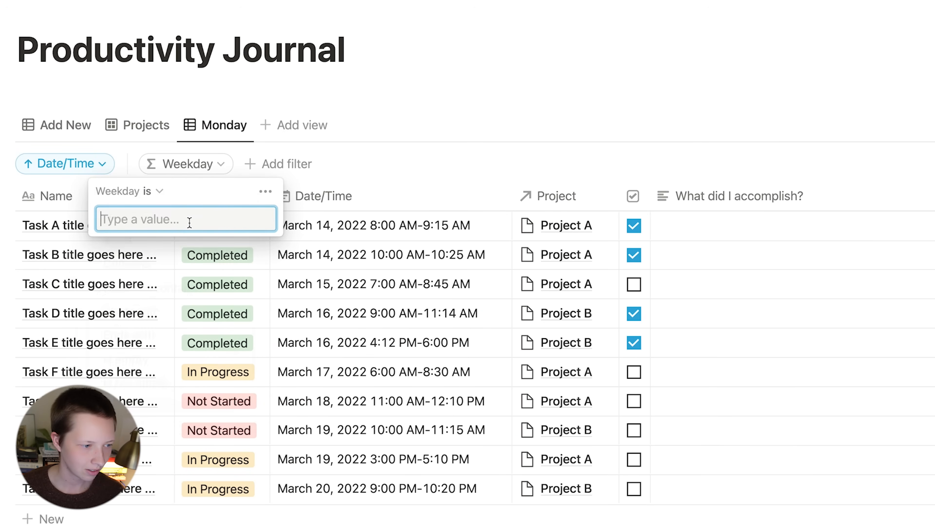
click(154, 191)
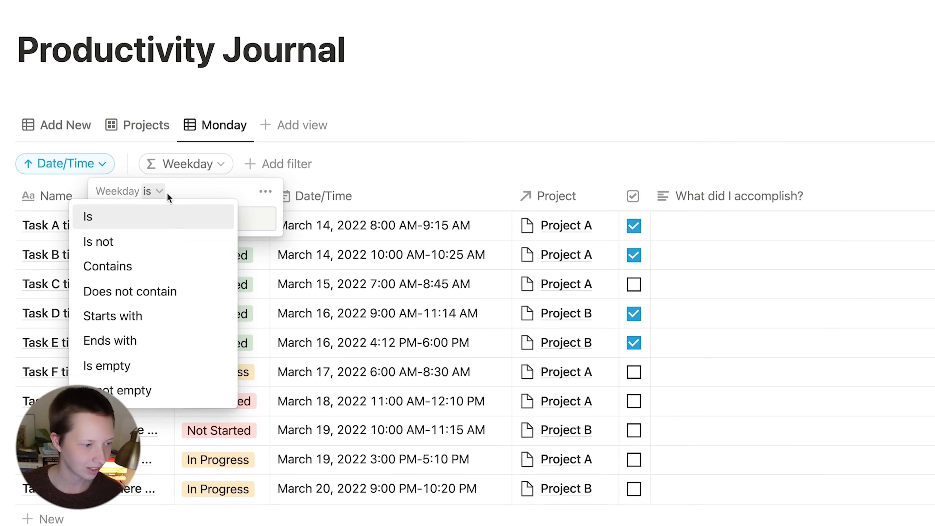
click(146, 266)
text(Monday)
click(391, 282)
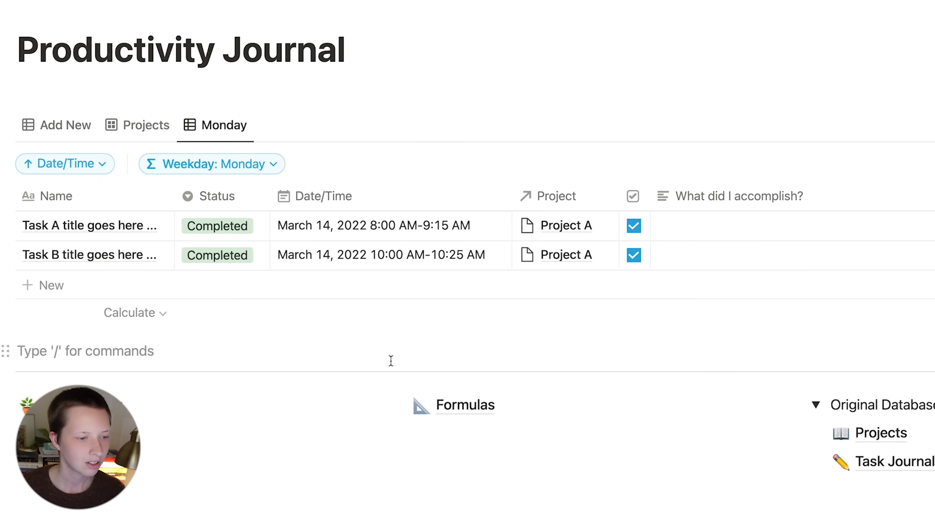
click(379, 226)
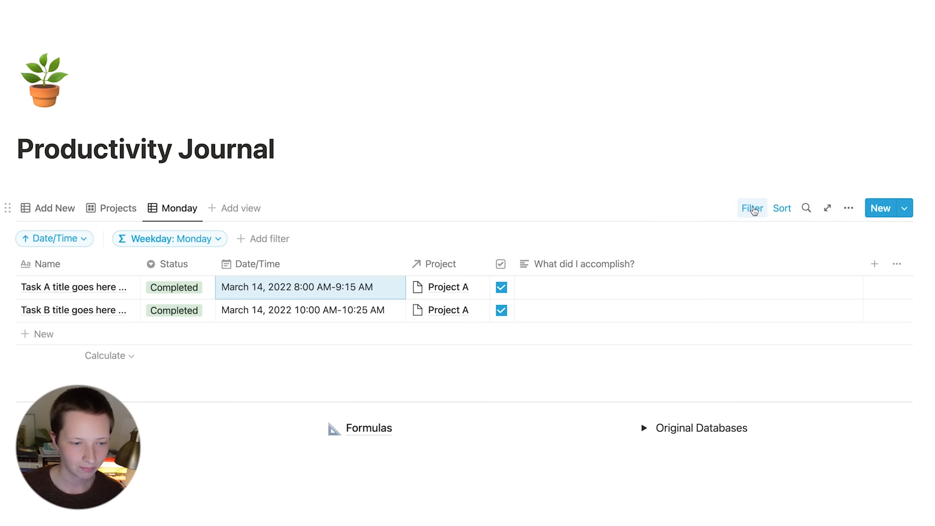
click(753, 209)
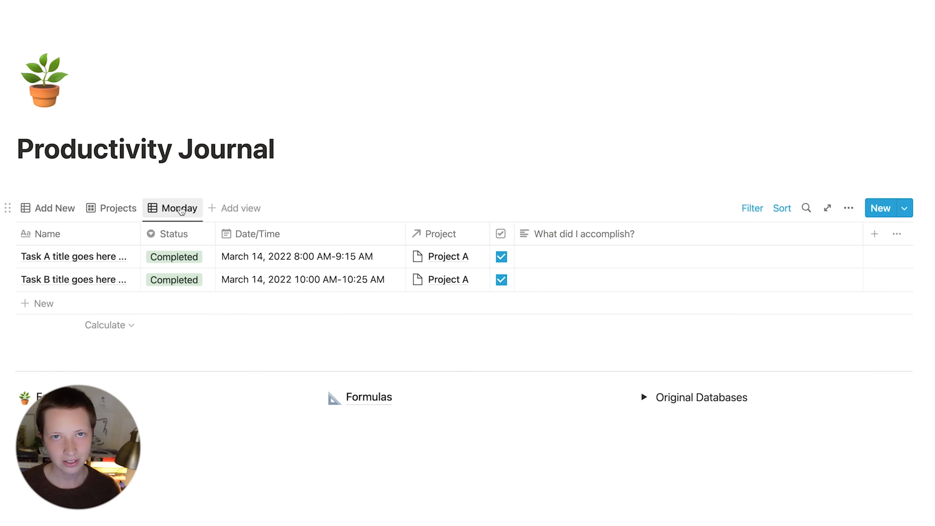
Duplicate the Monday view and name the copy Tuesday
click(180, 209)
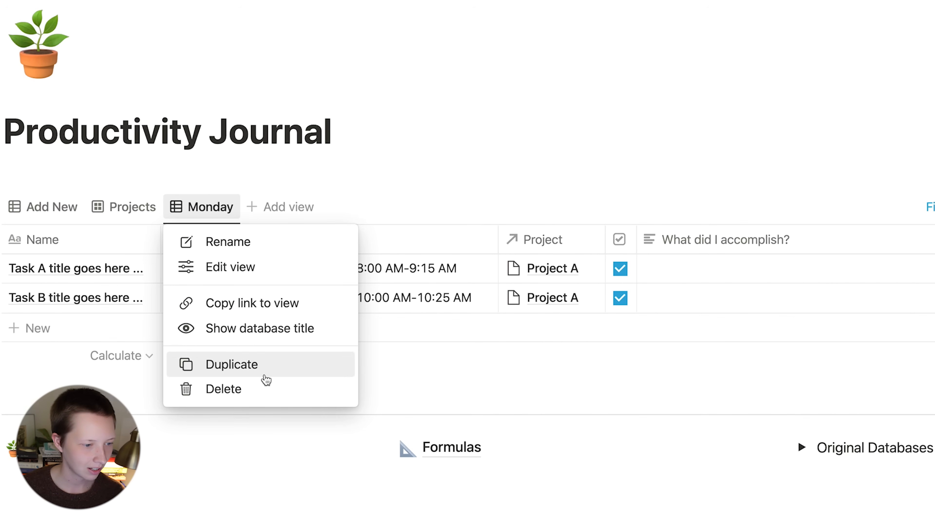
click(266, 376)
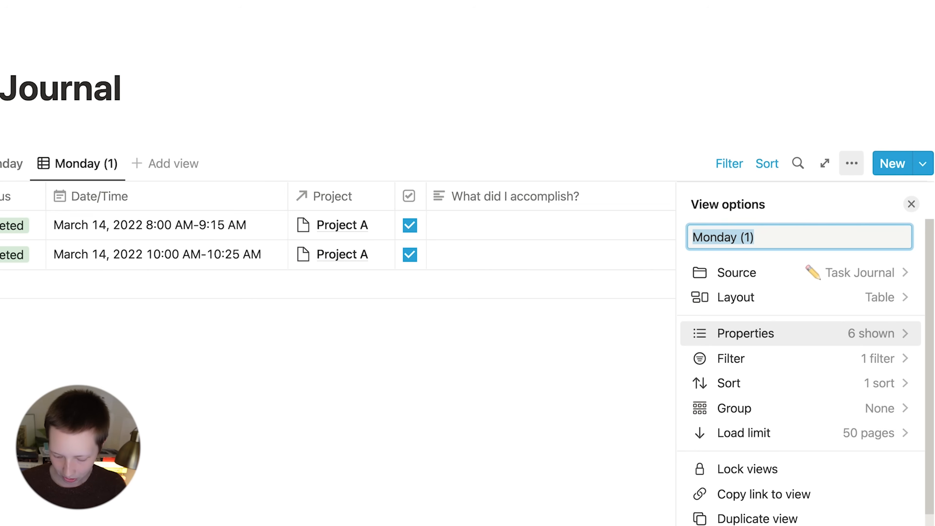
text(Tuesday)
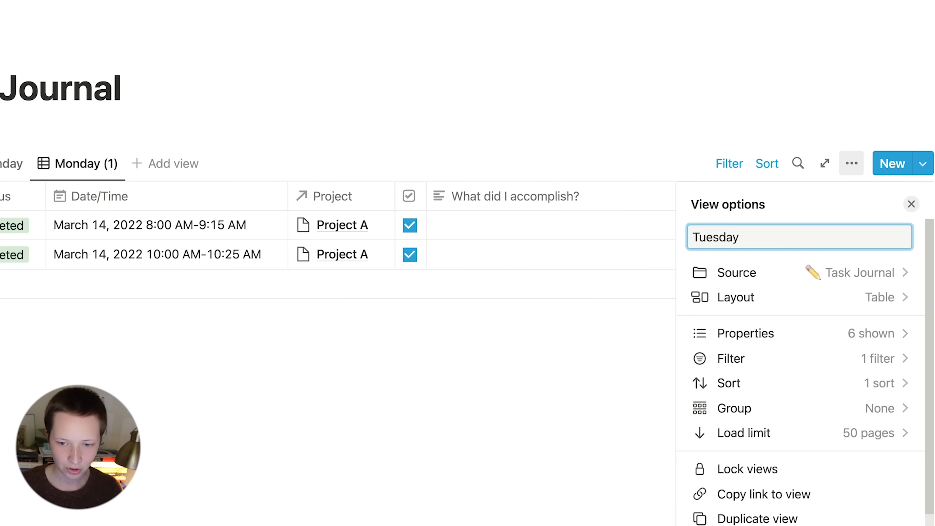
Set the Tuesday view's Weekday filter to contain Tuesday and close the view options
click(887, 359)
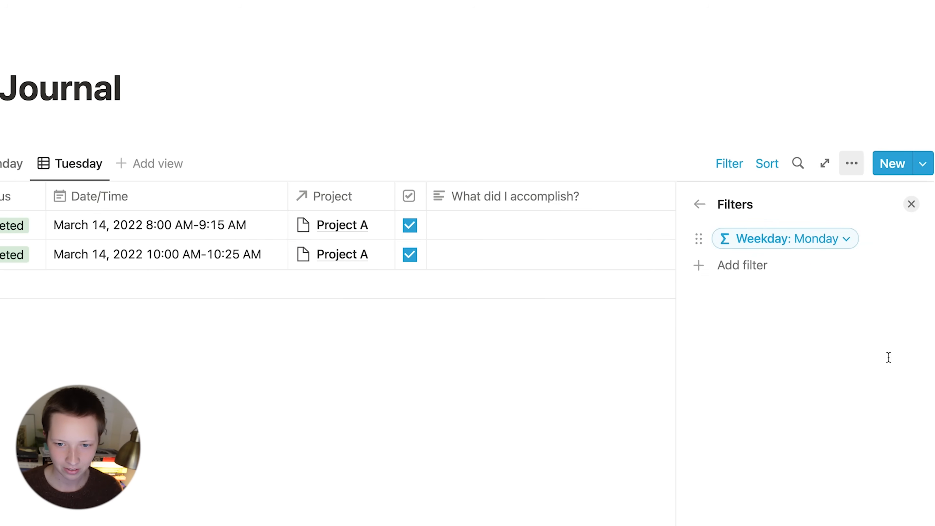
click(845, 240)
key(super+a)
text(Tueds)
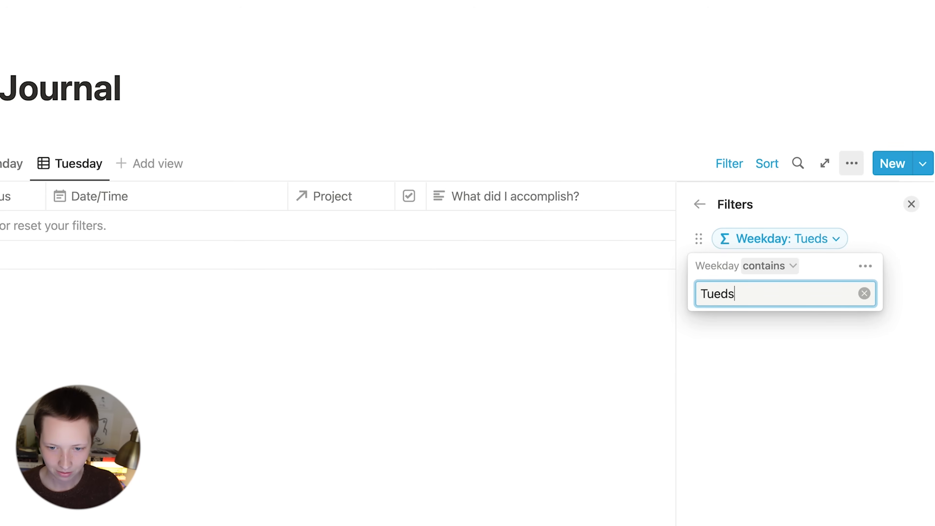
key(BackSpace)
key(BackSpace)
text(sday)
key(Escape)
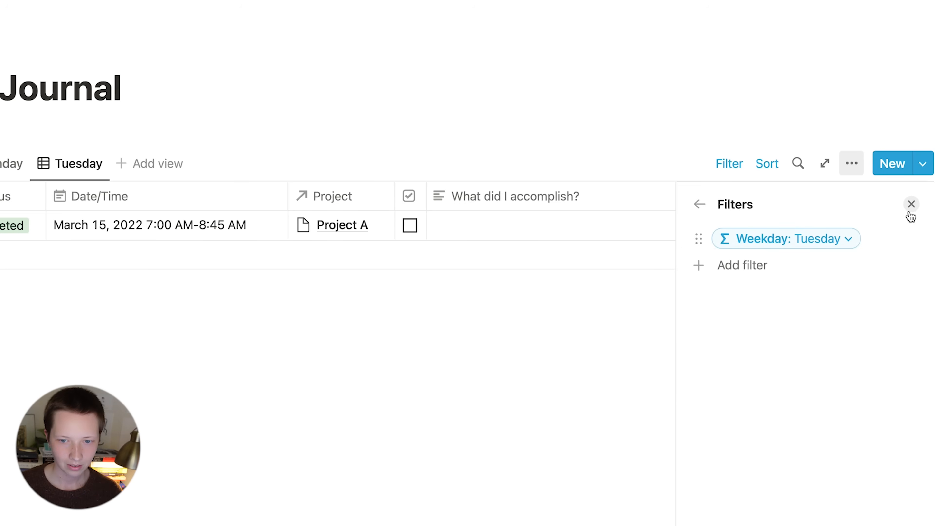
click(911, 204)
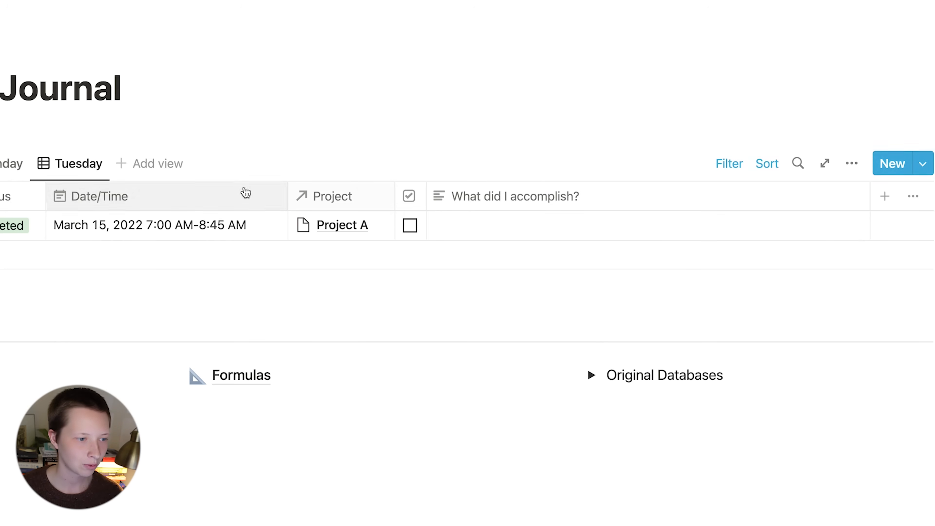
Duplicate the Tuesday view and name the copy Wednesday
click(76, 168)
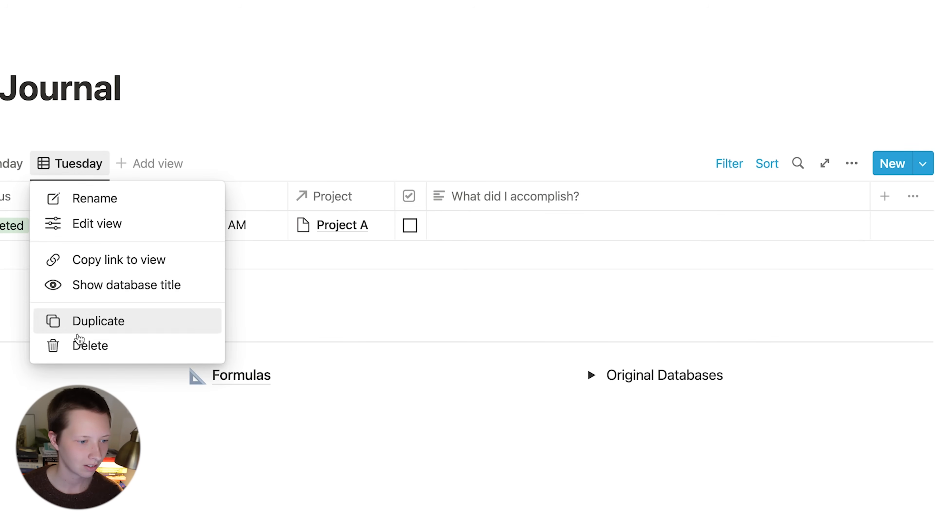
click(79, 323)
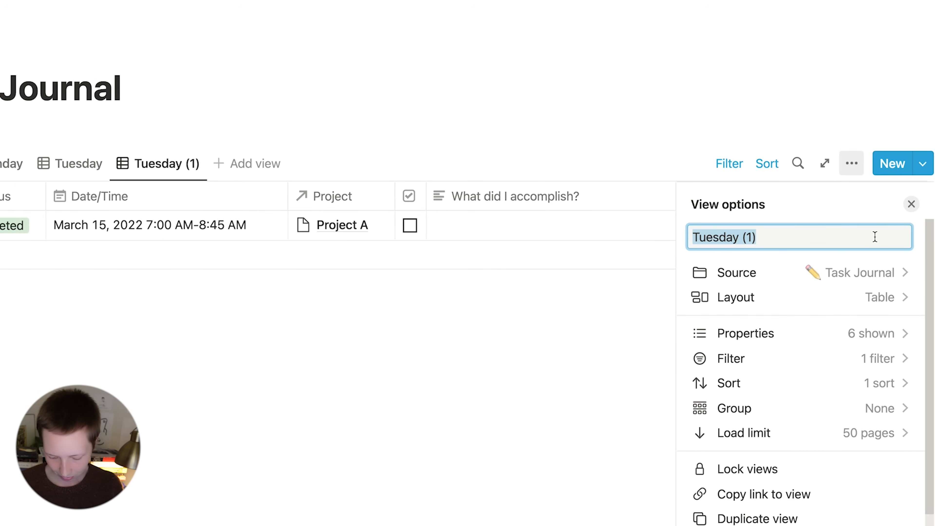
text(Wednesday)
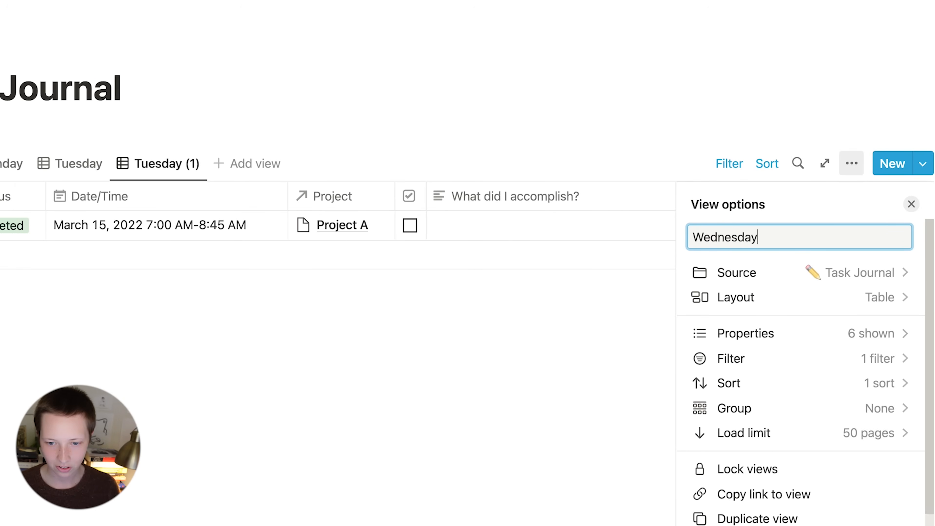
Set the Wednesday view's Weekday filter to contain Wednesday
click(757, 364)
click(789, 237)
double_click(783, 292)
text(Wesda)
key(BackSpace)
key(BackSpace)
key(BackSpace)
text(dnesday)
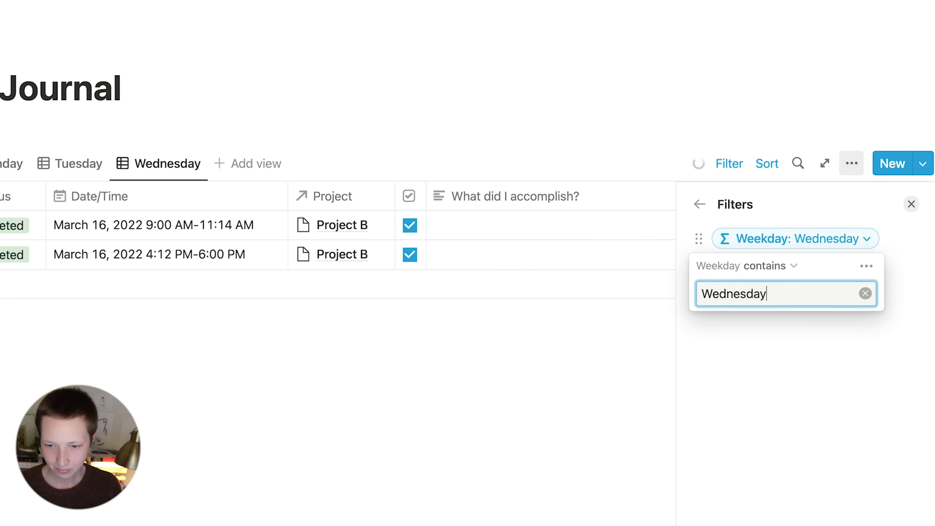
click(811, 421)
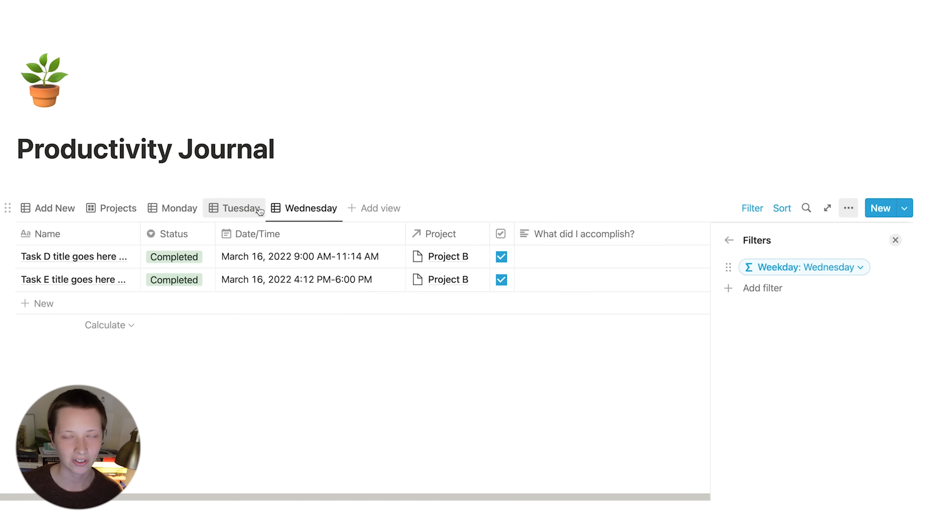
Duplicate the Saturday view and name the copy Sunday
click(495, 221)
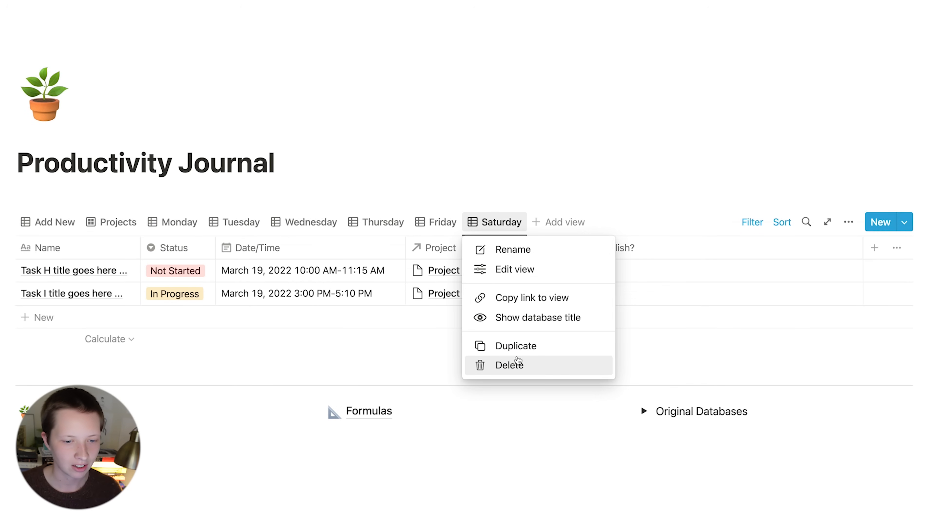
click(516, 346)
text(Sunday)
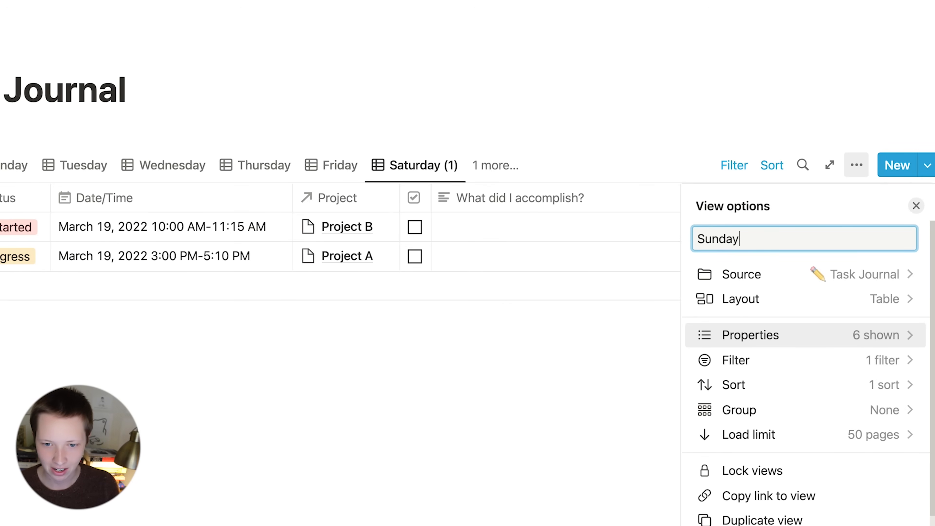
Set the Sunday view's Weekday filter to contain Sunday and close the view options
click(858, 361)
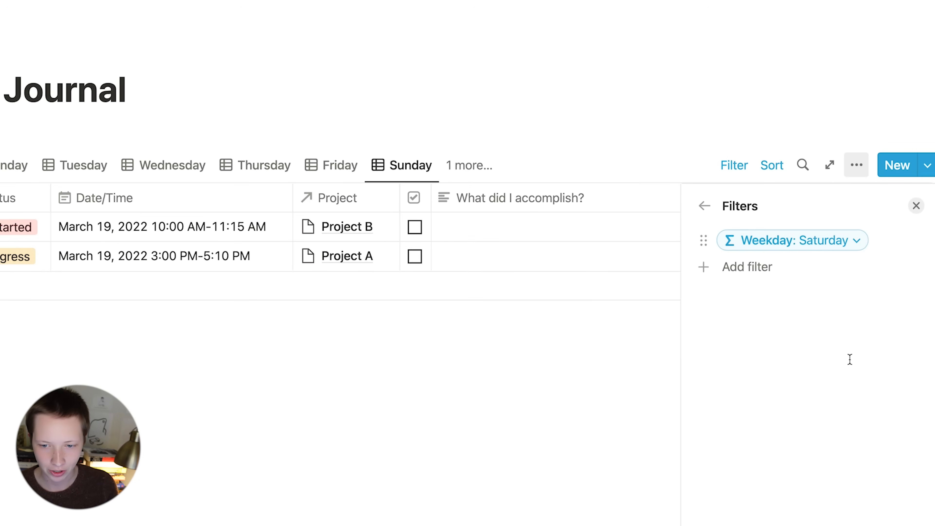
click(823, 245)
text(x)
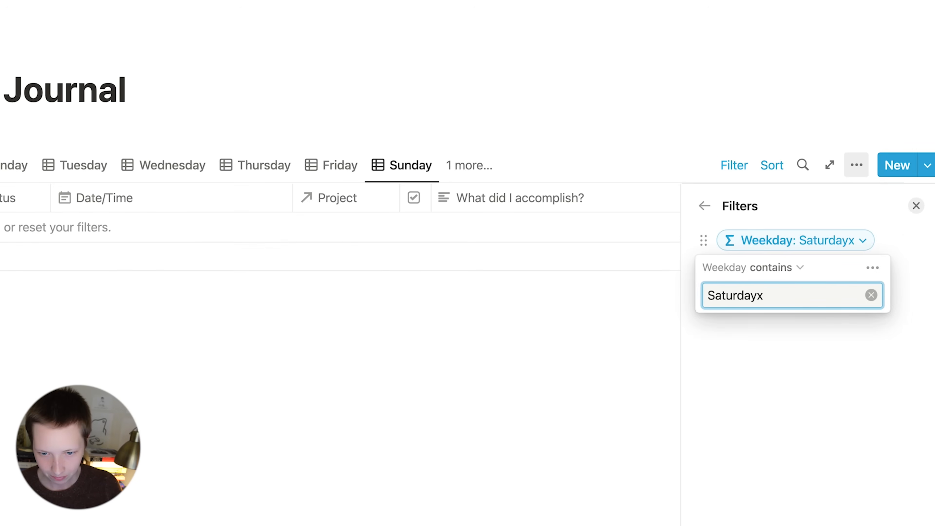
key(BackSpace)
key(BackSpace)
key(BackSpace)
key(BackSpace)
key(BackSpace)
key(BackSpace)
key(BackSpace)
key(BackSpace)
text(unda)
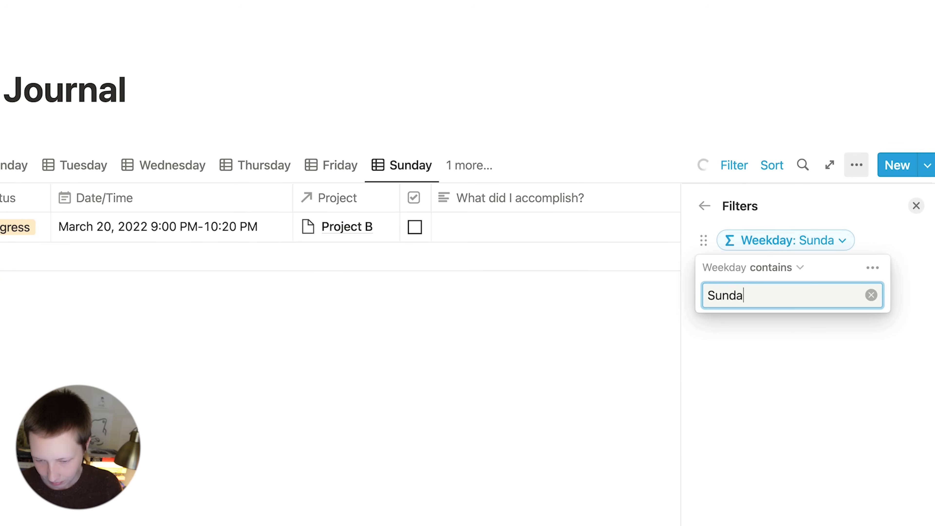
text(y)
key(Escape)
click(506, 323)
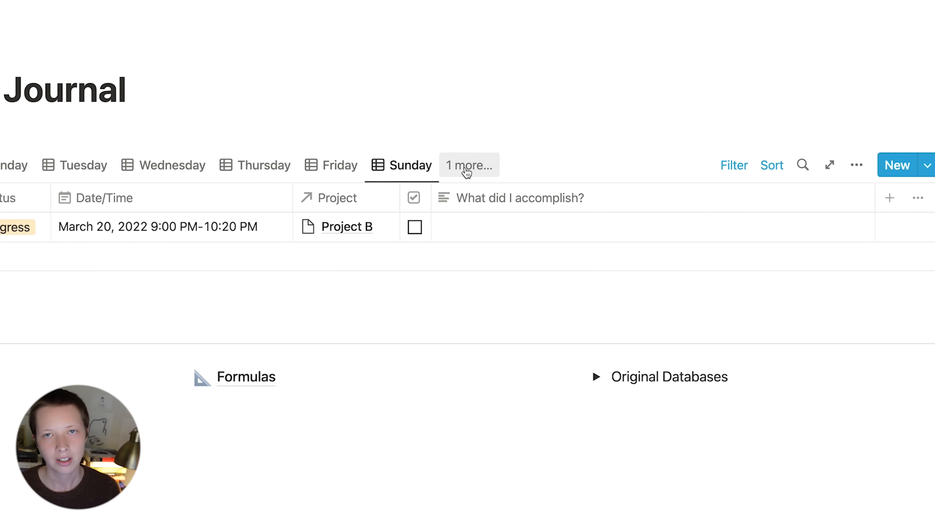
Move the Projects view to the end of the view order, after Sunday
click(466, 169)
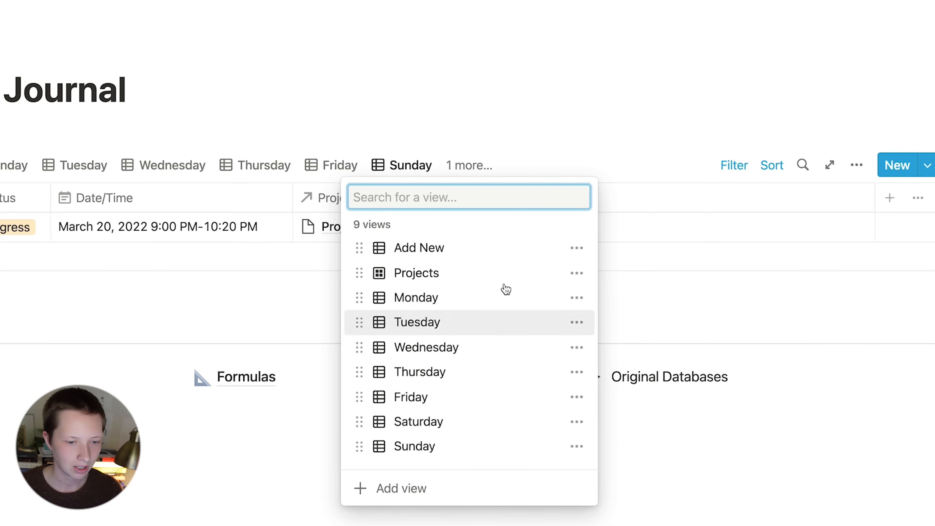
drag(461, 271, 503, 450)
click(273, 402)
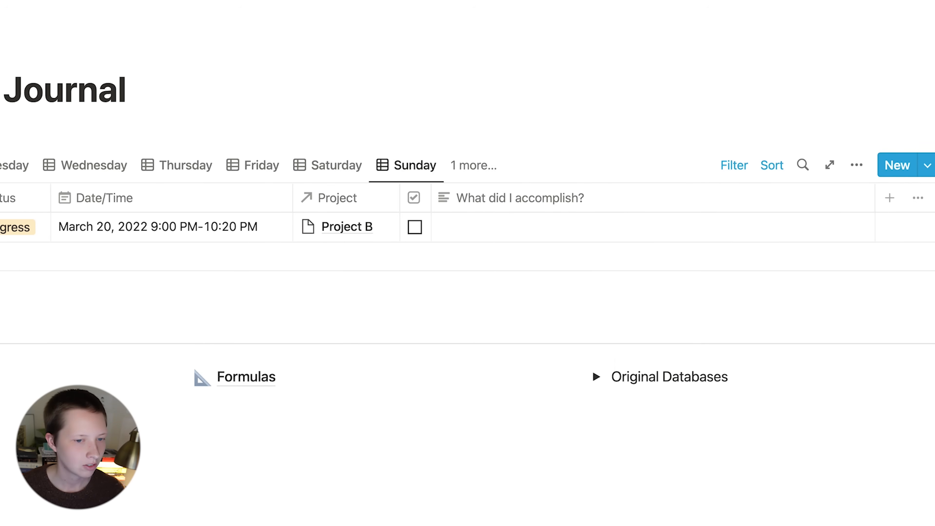
Return to the Add New view of the journal and clear the accidental block selection
click(34, 216)
click(89, 229)
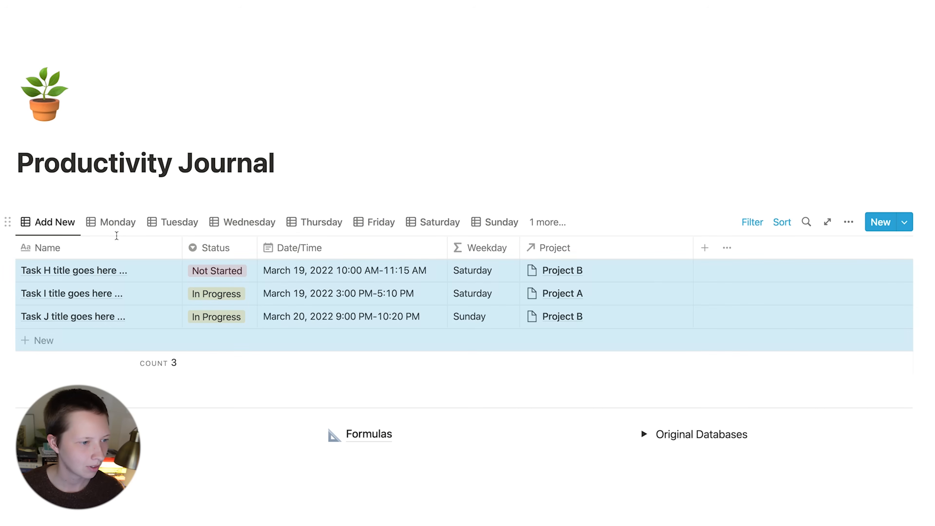
click(154, 196)
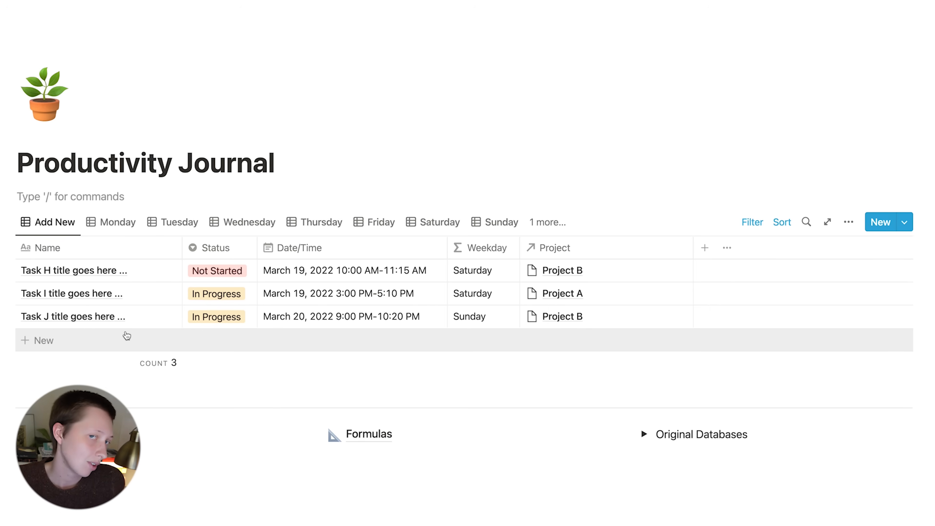
click(317, 175)
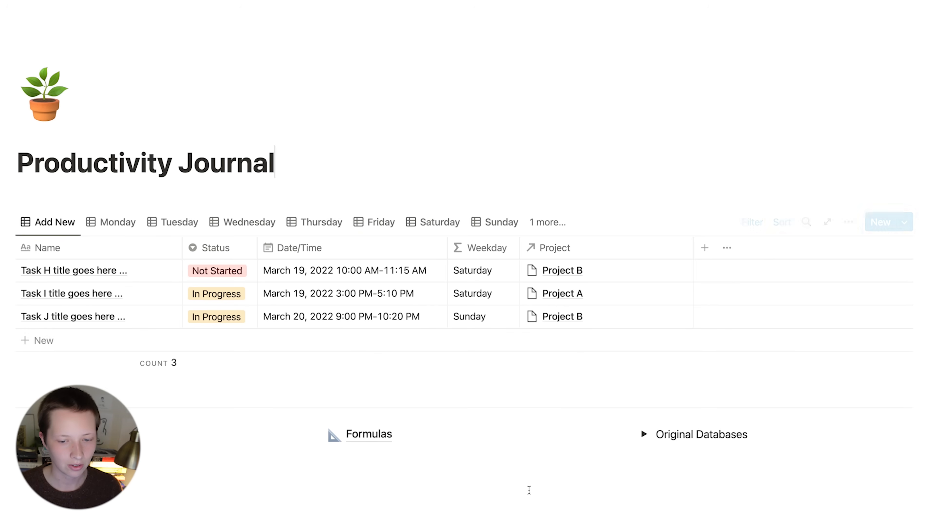
Open the Task Journal database from Original Databases and look through its Tomorrow and Upcoming views
click(637, 441)
click(682, 485)
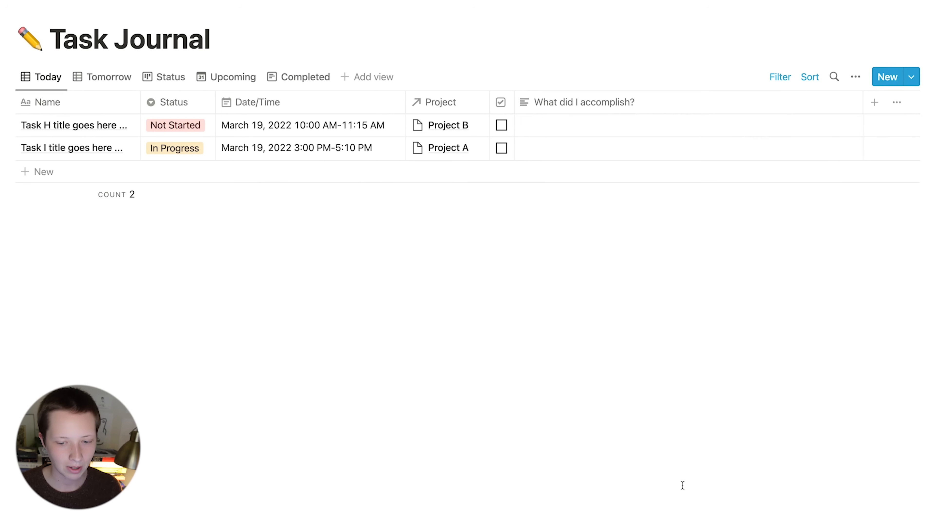
click(97, 84)
click(243, 83)
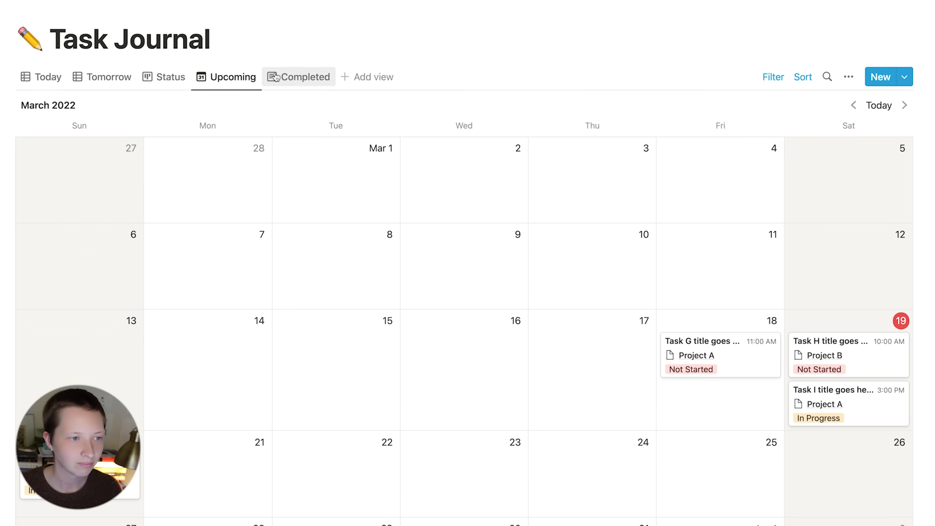